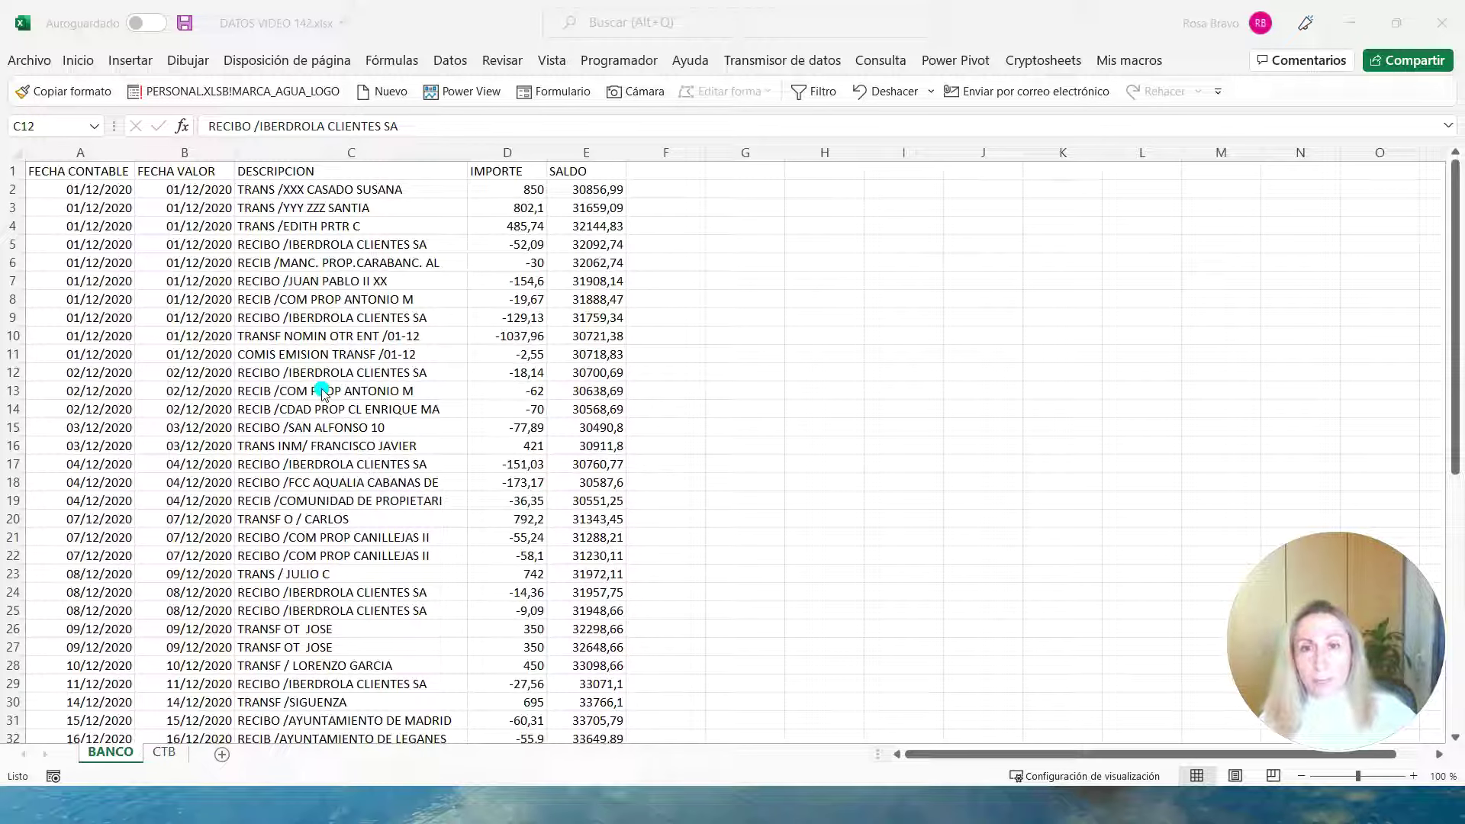
# Examine the bank movements on the BANCO sheet, from the header row down to the closing balance summary.
pyautogui.click(383, 299)
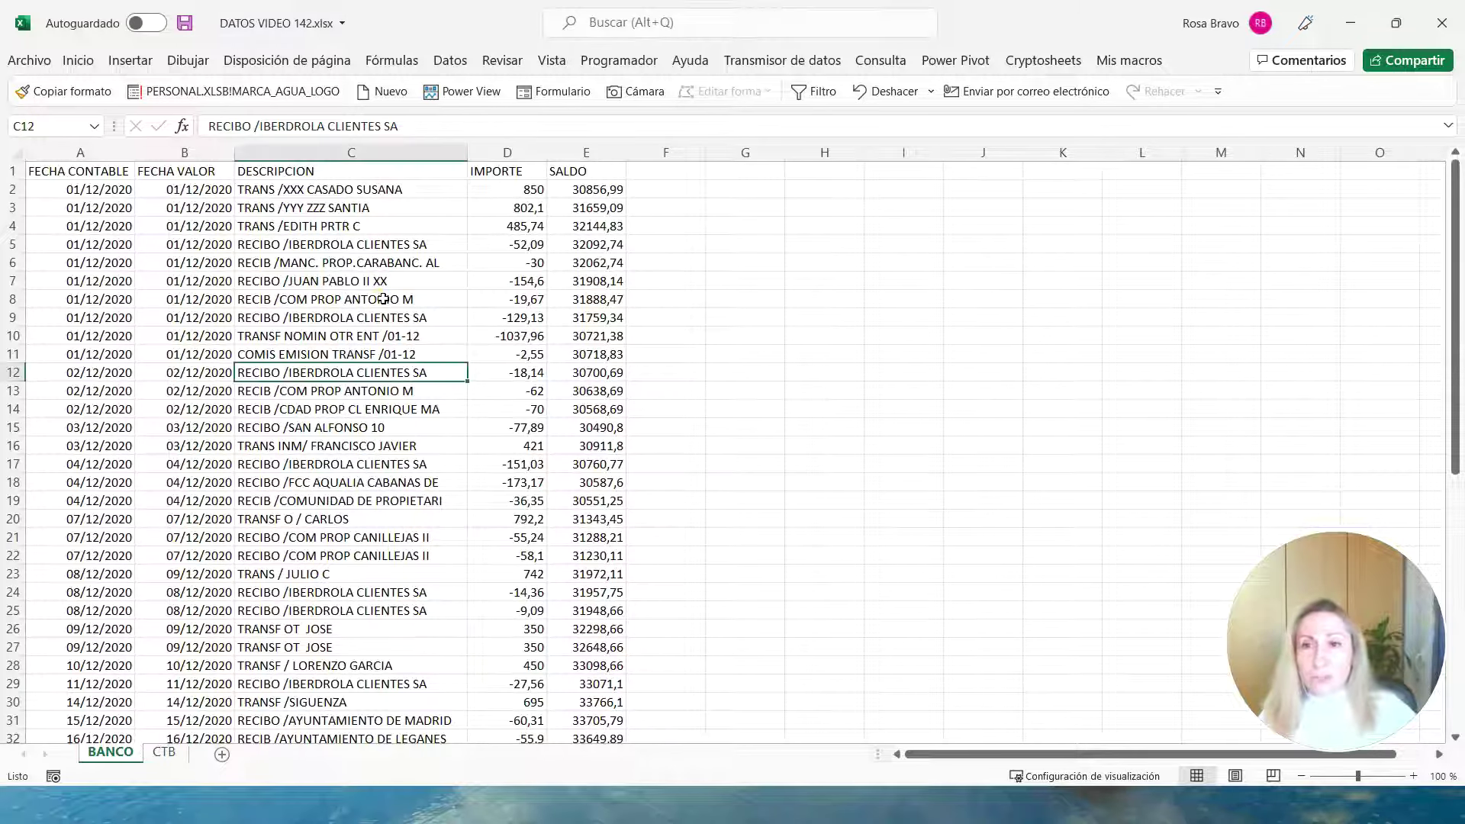
pyautogui.click(95, 176)
pyautogui.moveTo(96, 175); pyautogui.dragTo(526, 521)
pyautogui.scroll(-1, 291, 413)
pyautogui.scroll(-12, 292, 413)
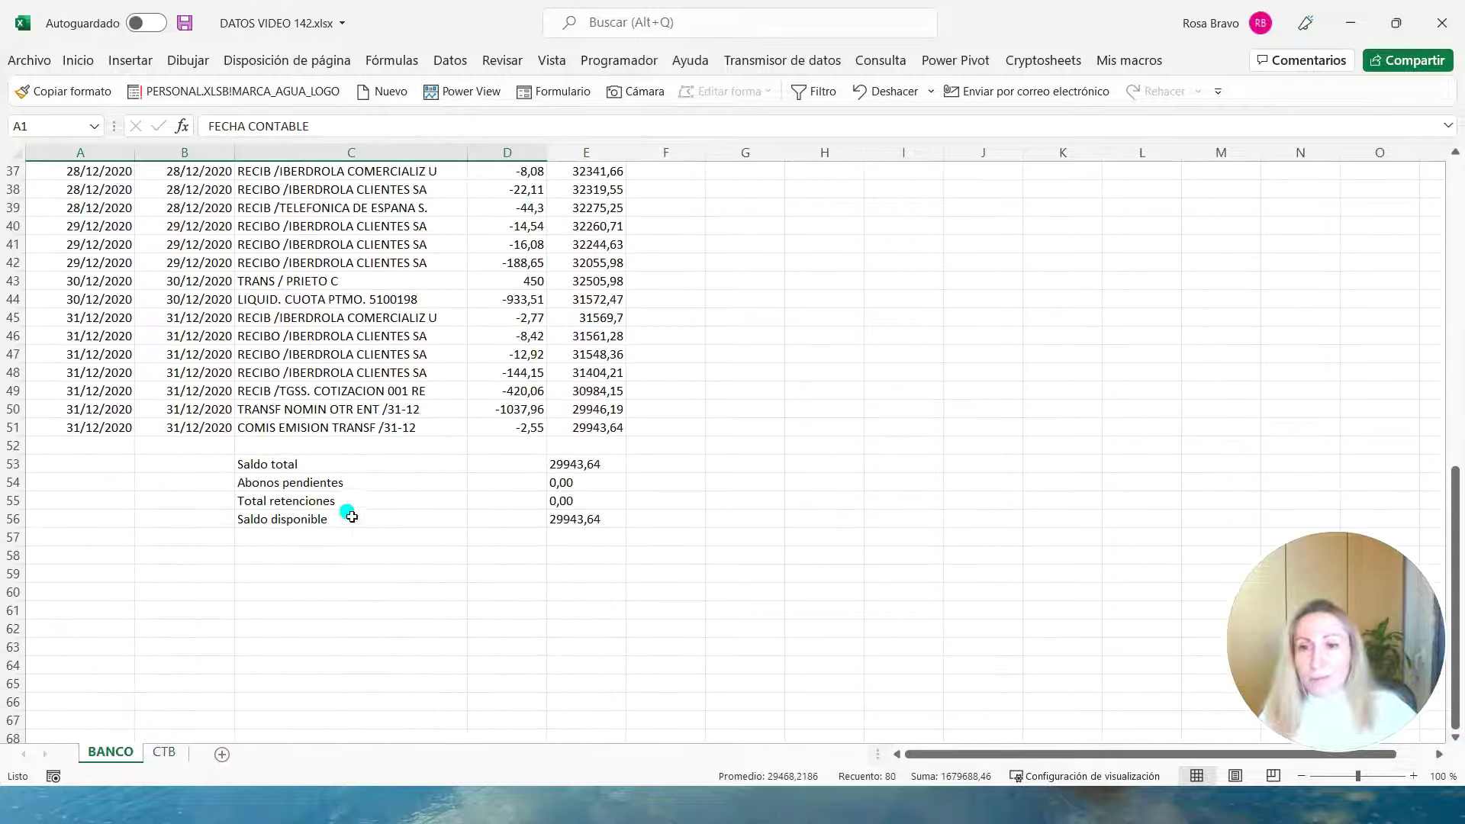
pyautogui.scroll(10, 496, 515)
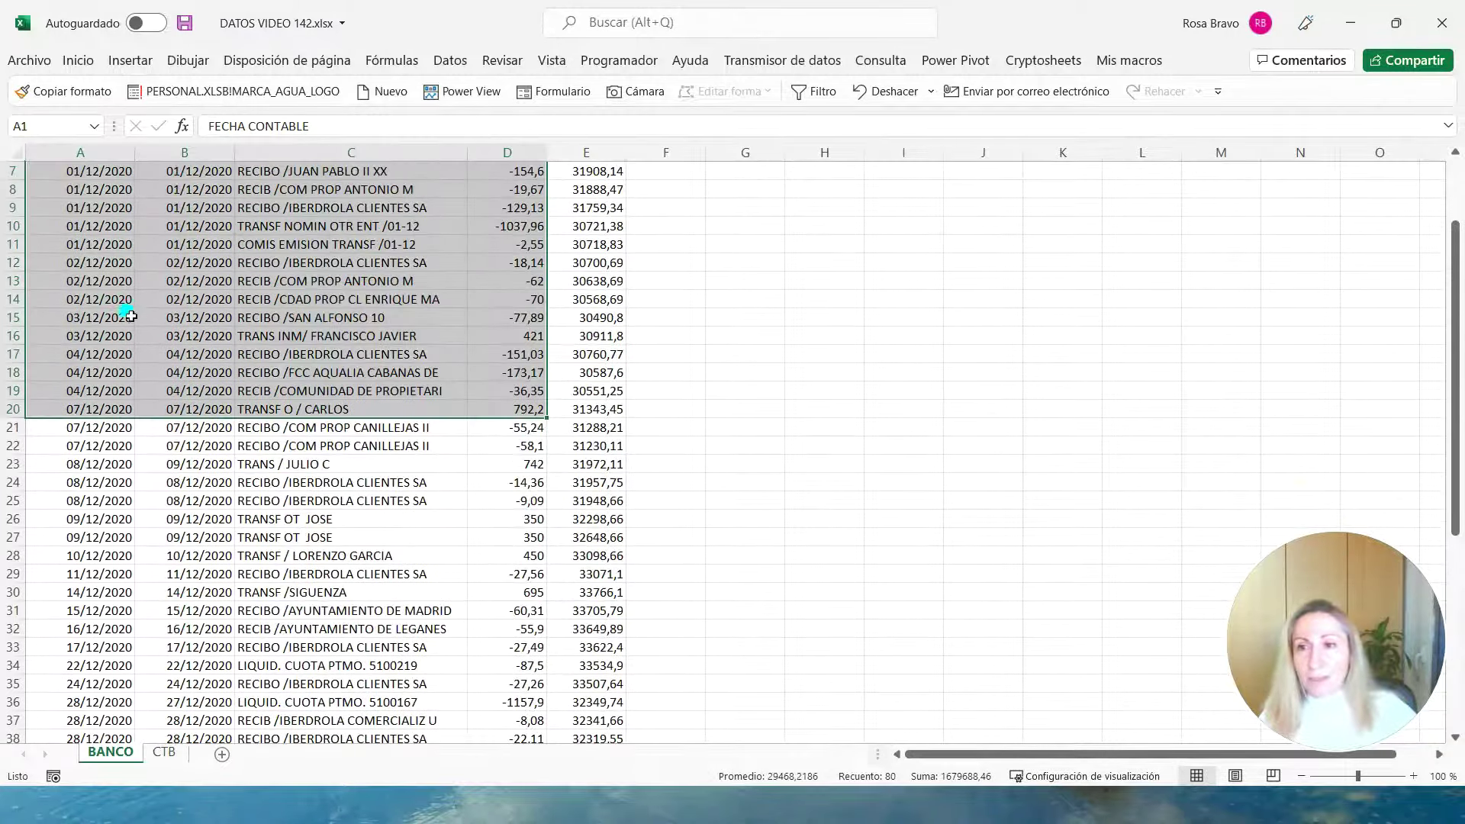
pyautogui.scroll(2, 361, 288)
pyautogui.click(361, 289)
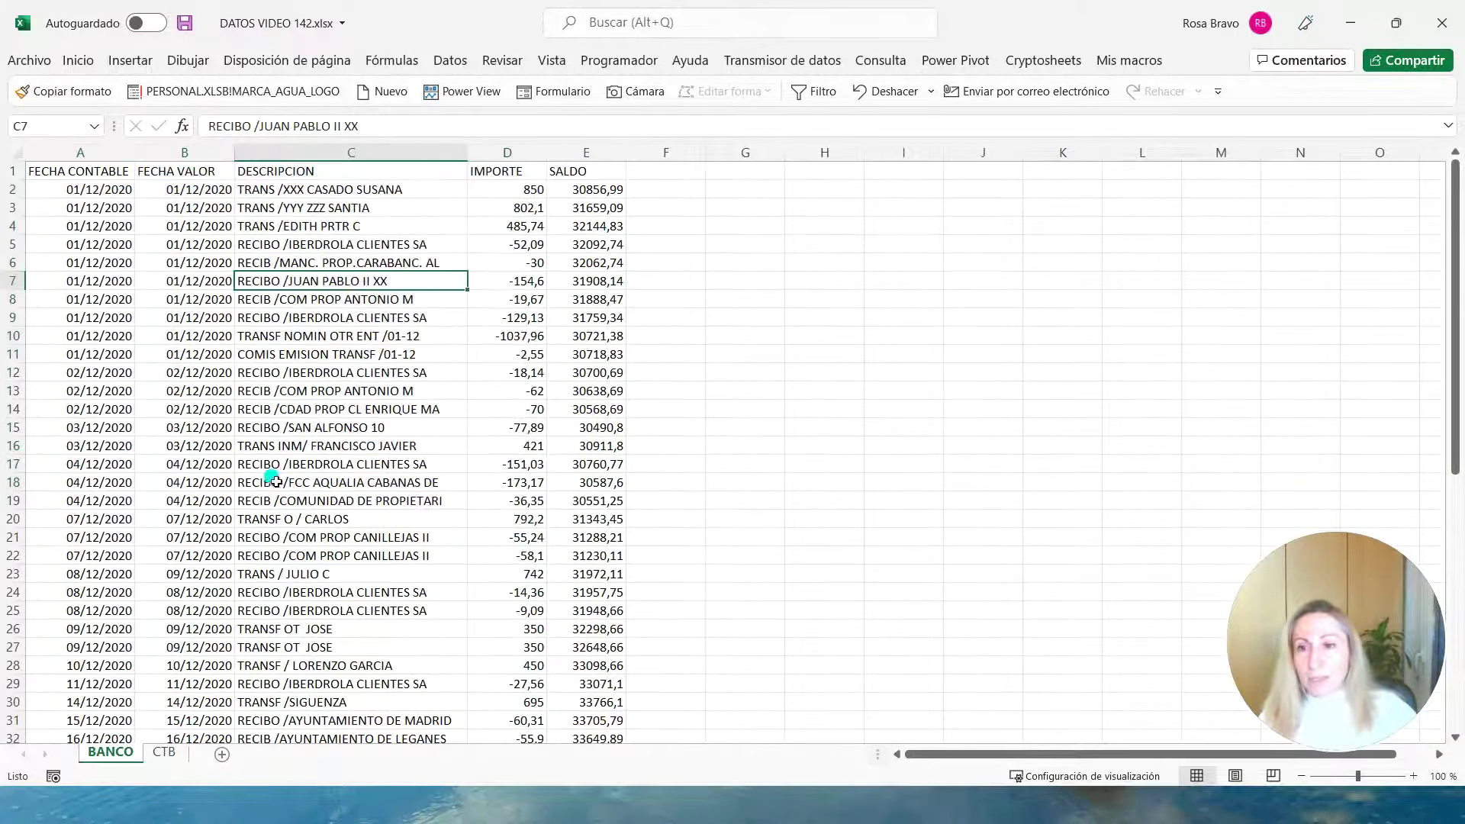
# Examine the accounting entries on the CTB sheet and select all the dates in its FECHA column.
pyautogui.click(162, 754)
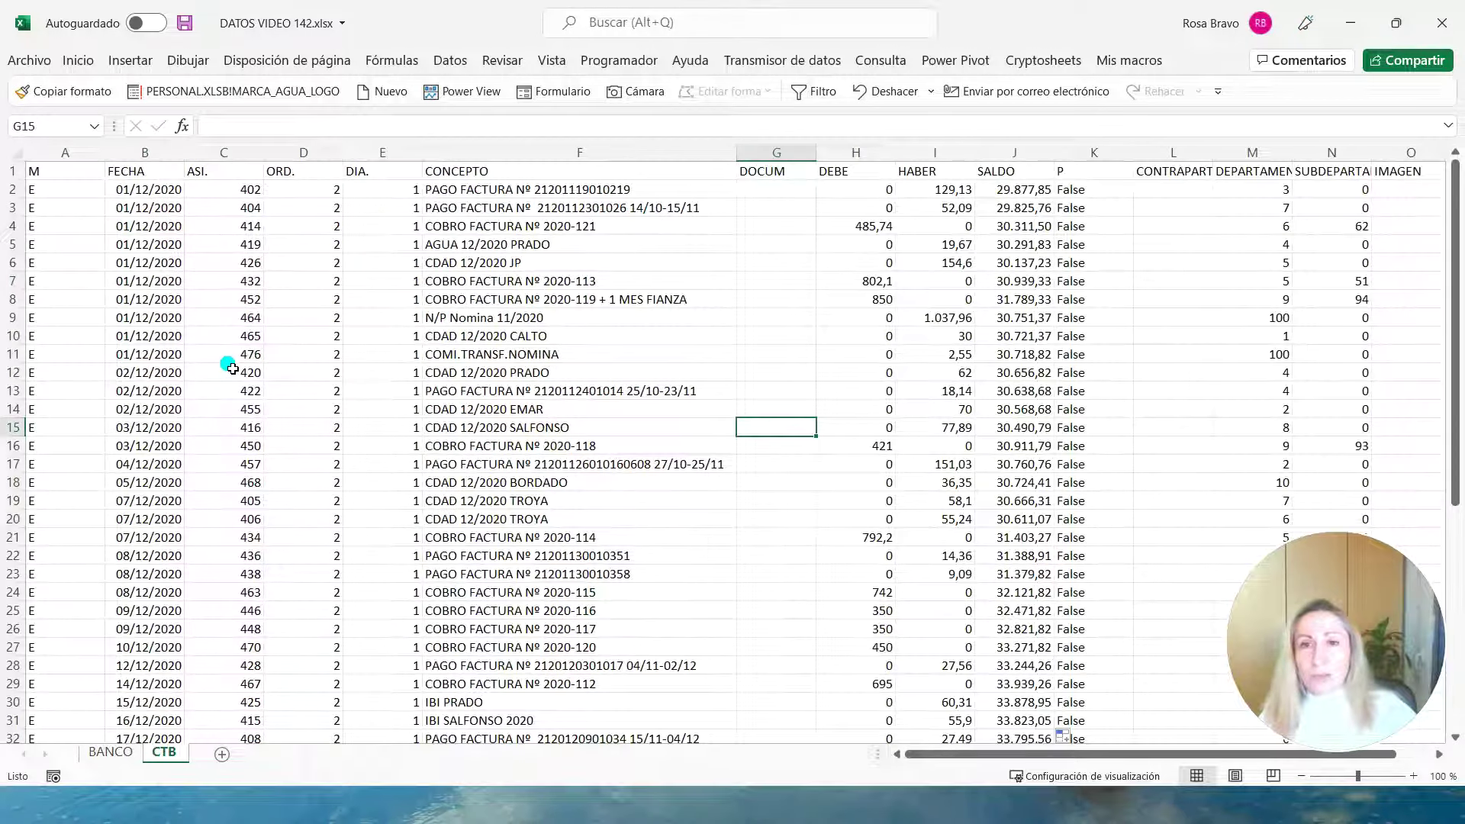
pyautogui.click(62, 179)
pyautogui.click(156, 244)
pyautogui.press('Right')
pyautogui.press('Right')
pyautogui.press('Right')
pyautogui.press('Right')
pyautogui.press('Up')
pyautogui.press('Up')
pyautogui.moveTo(135, 196); pyautogui.dragTo(135, 610)
pyautogui.scroll(-9, 138, 603)
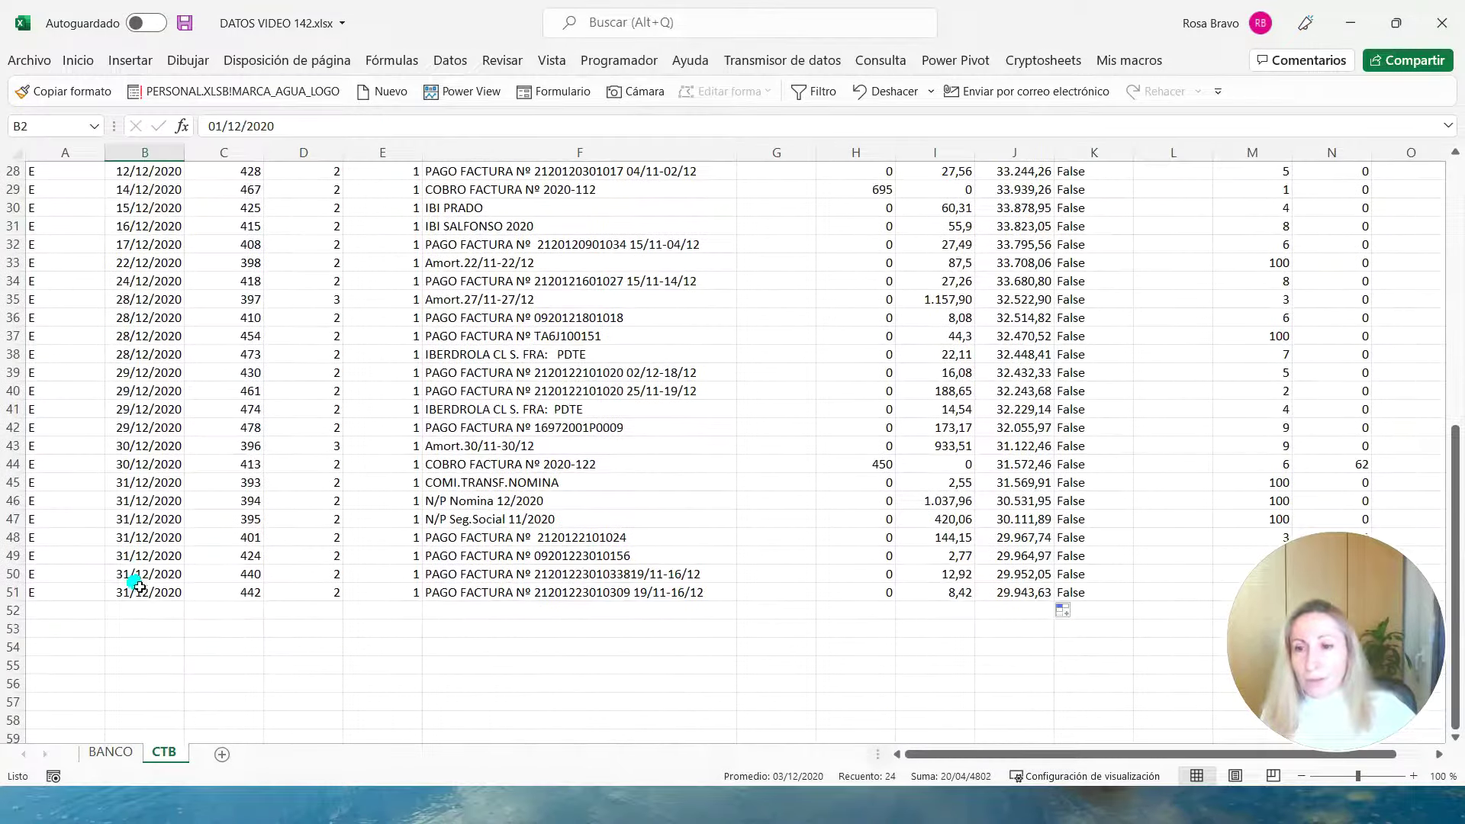
pyautogui.keyDown('shift'); pyautogui.click(144, 592); pyautogui.keyUp('shift')
pyautogui.scroll(9, 191, 545)
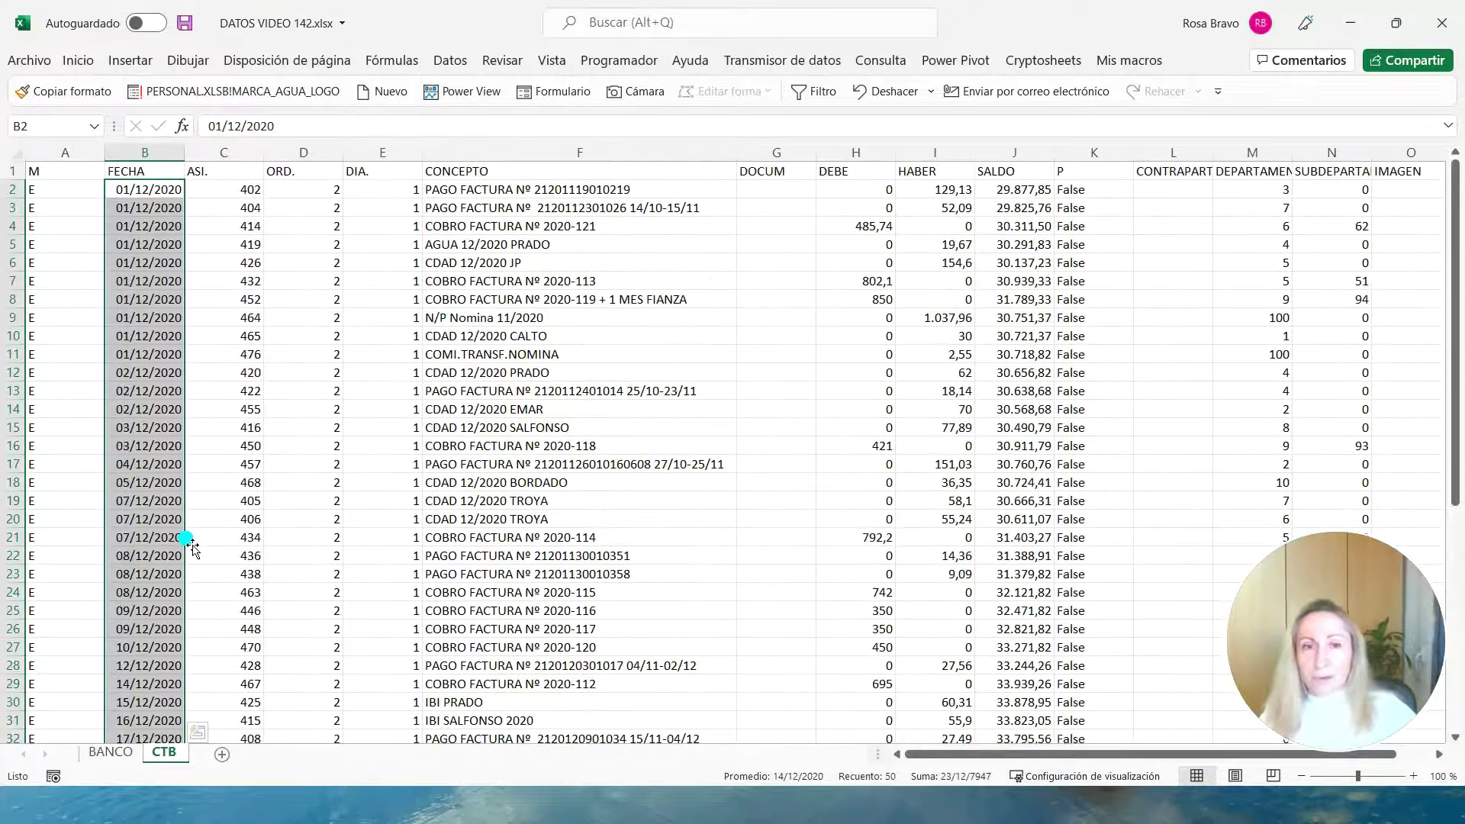
# Review the BANCO sheet's columns one by one, from FECHA CONTABLE to SALDO.
pyautogui.click(108, 752)
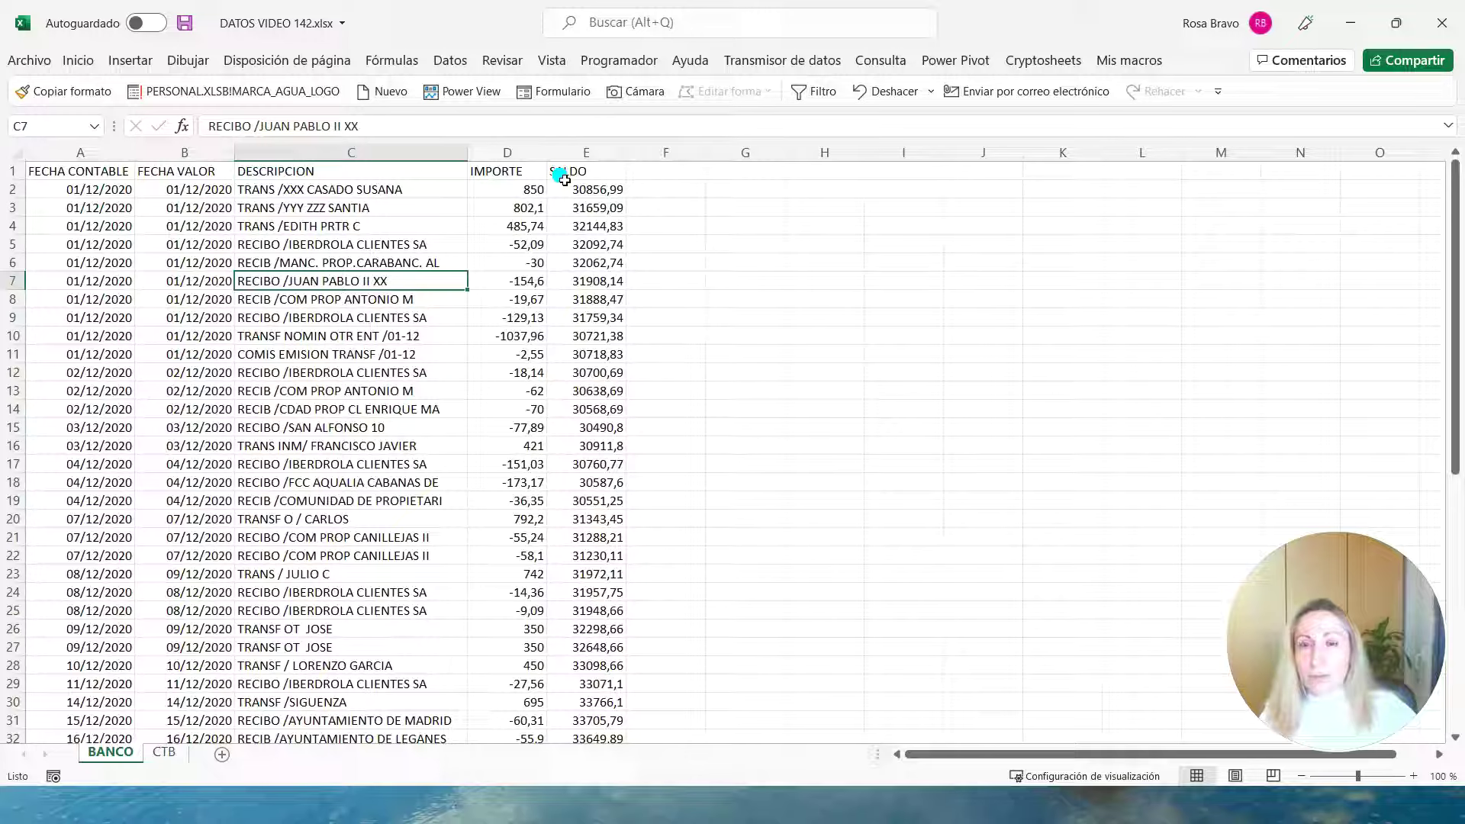
pyautogui.click(76, 152)
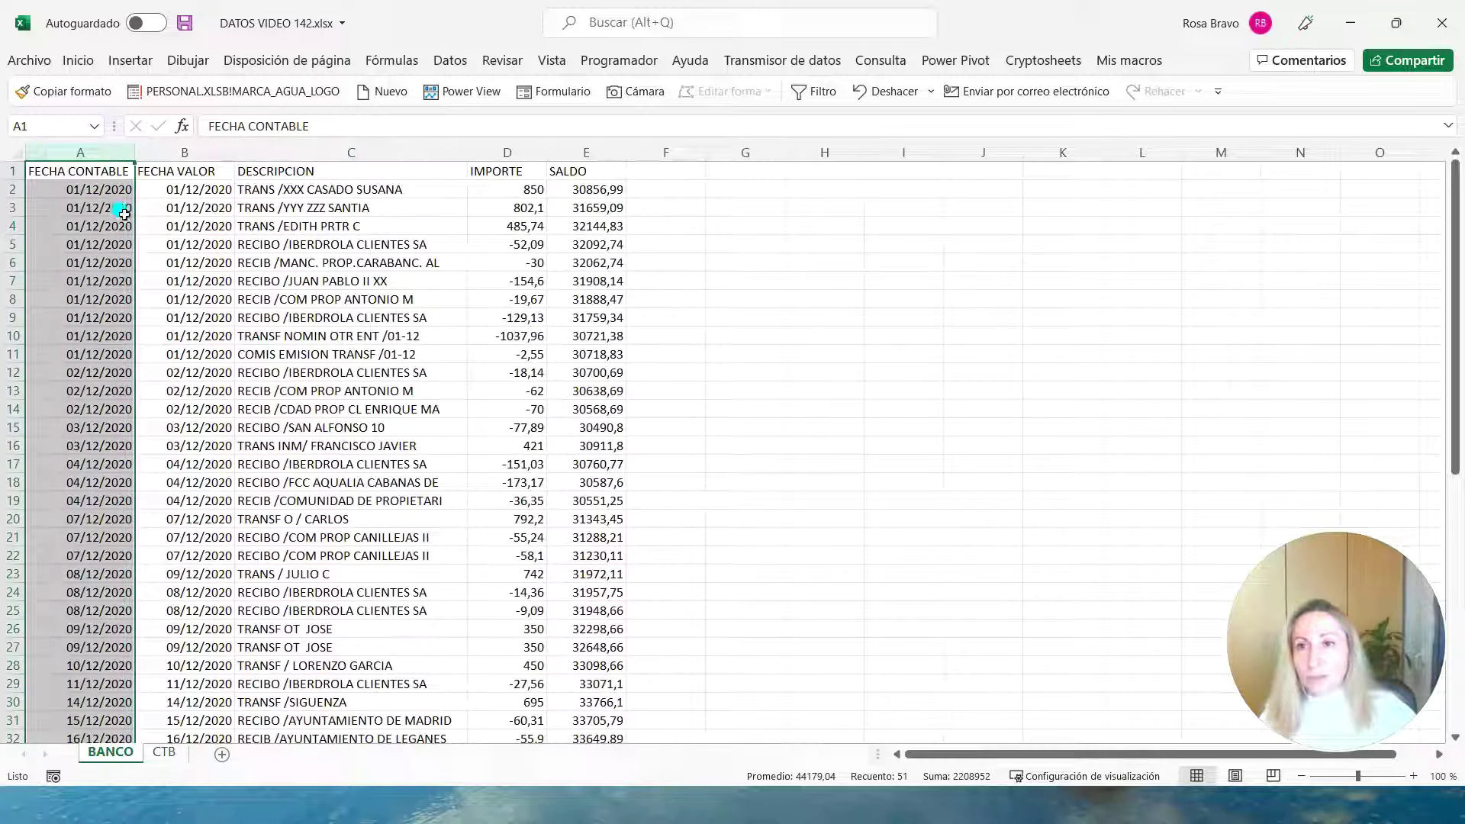
pyautogui.click(194, 155)
pyautogui.click(320, 155)
pyautogui.click(492, 157)
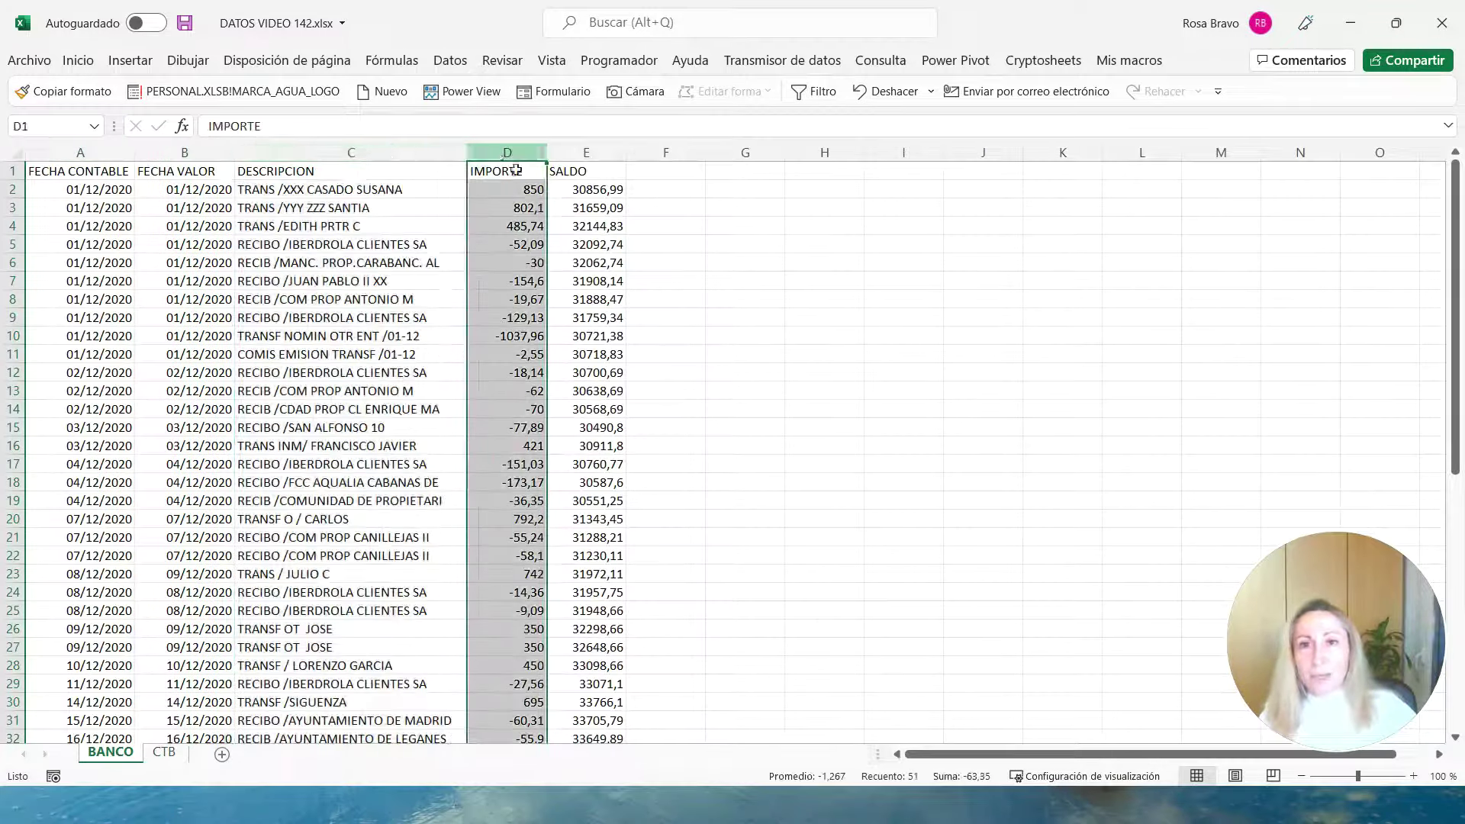
pyautogui.click(577, 155)
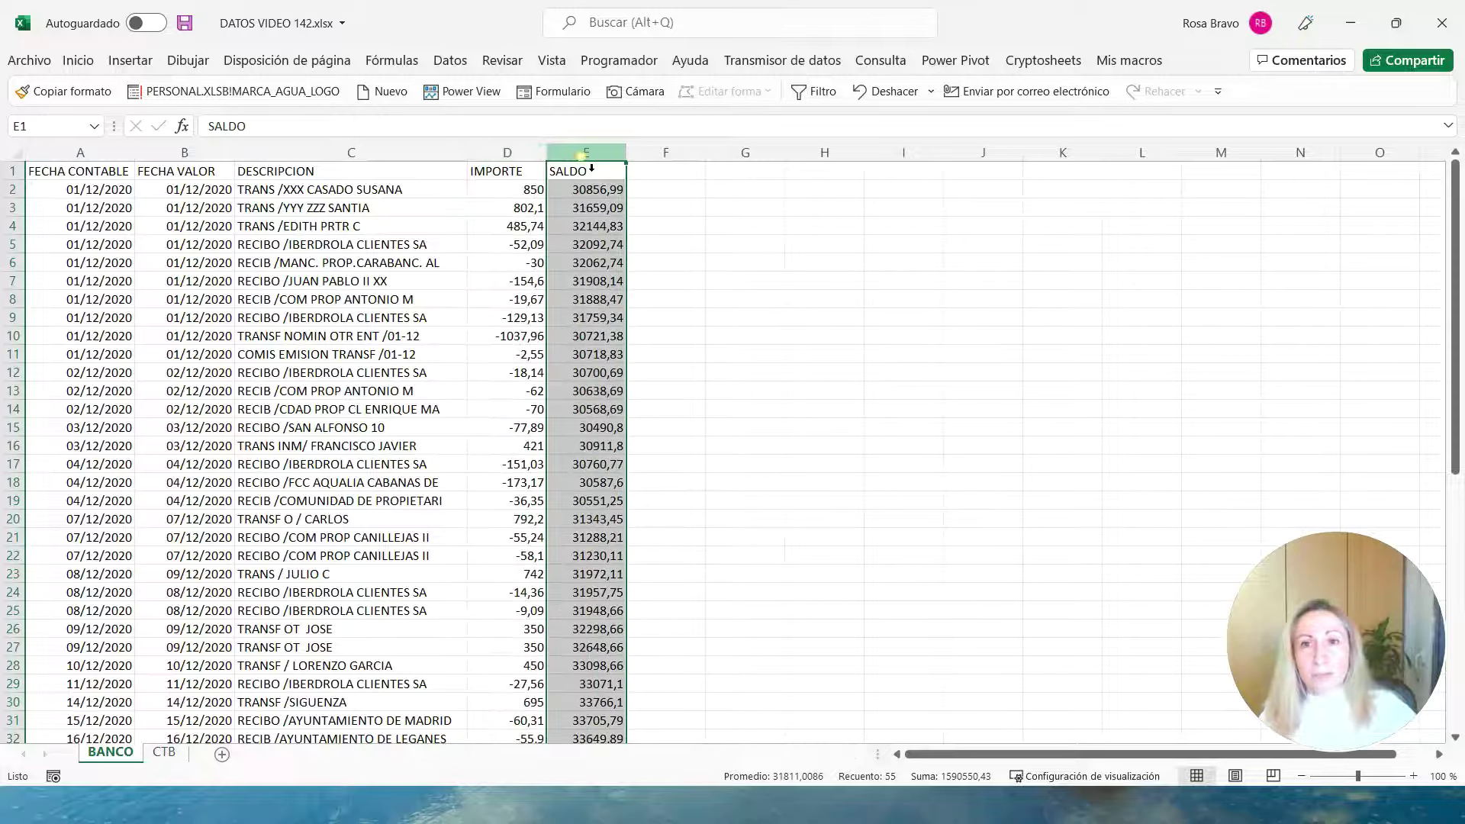
# Review the CTB sheet's columns one by one, from M to DOCUM.
pyautogui.click(164, 752)
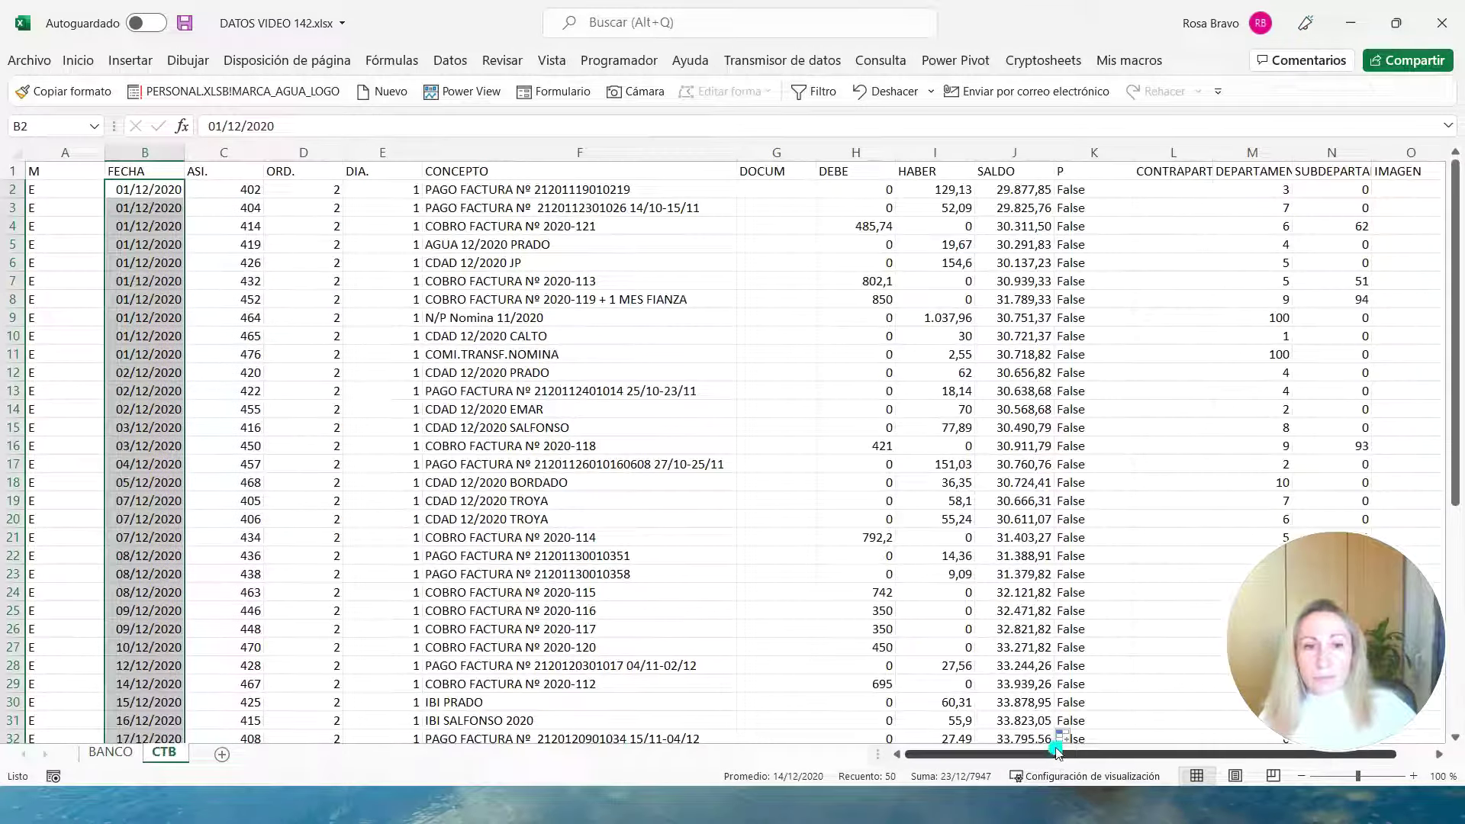
pyautogui.click(61, 152)
pyautogui.moveTo(52, 162); pyautogui.dragTo(70, 161)
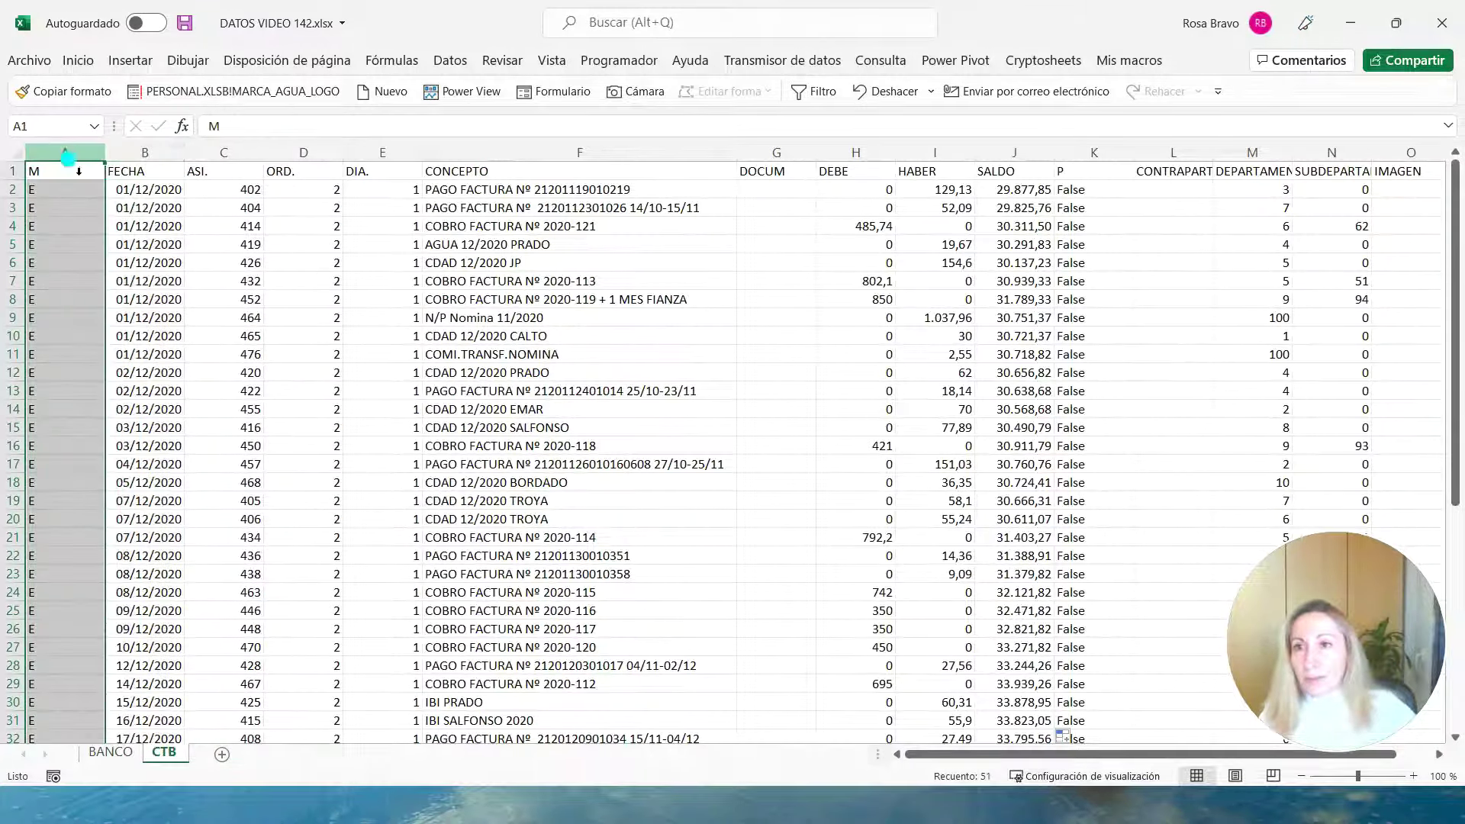
pyautogui.click(145, 153)
pyautogui.click(229, 162)
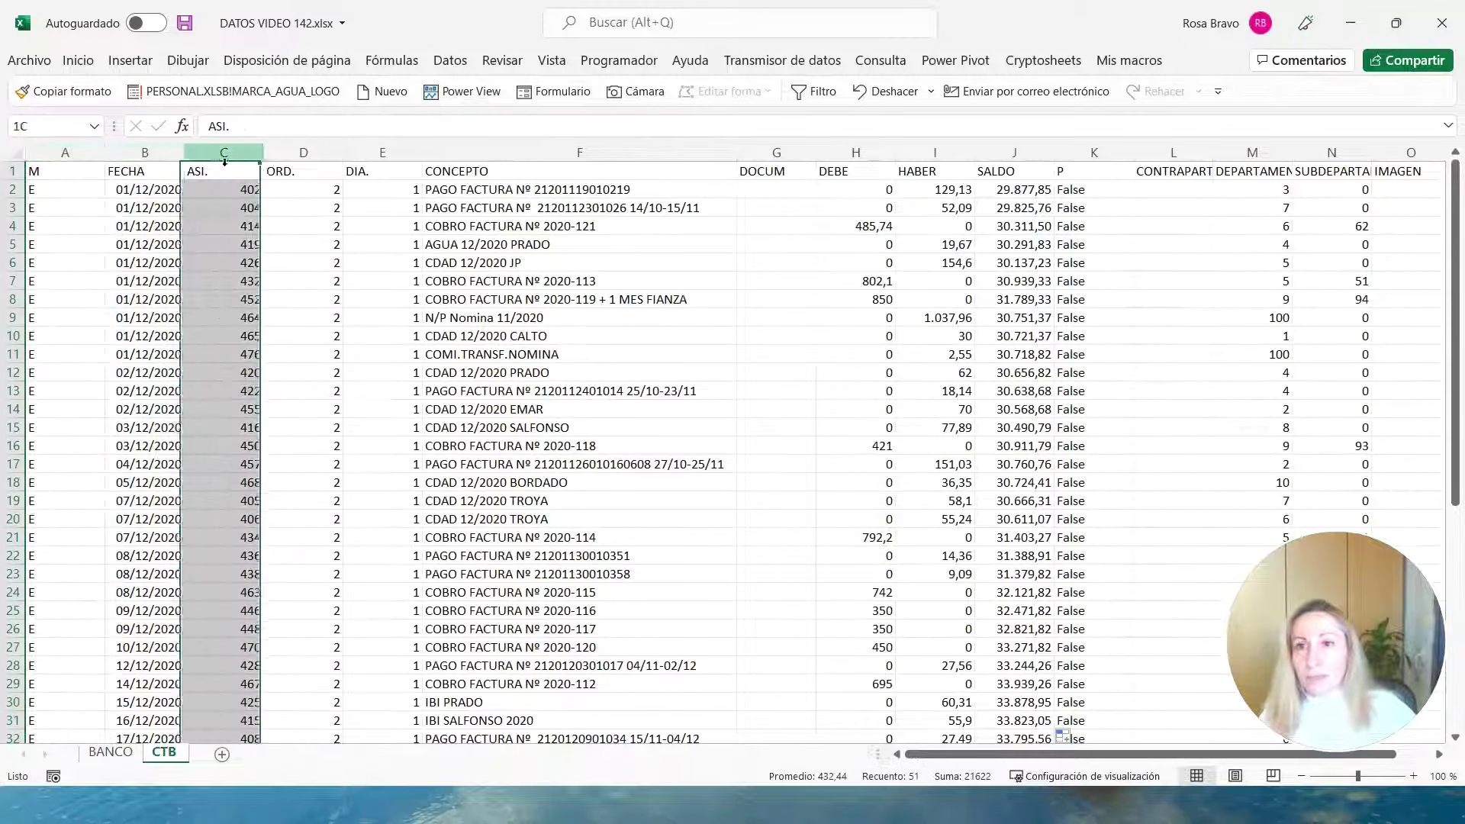
pyautogui.click(328, 163)
pyautogui.click(404, 164)
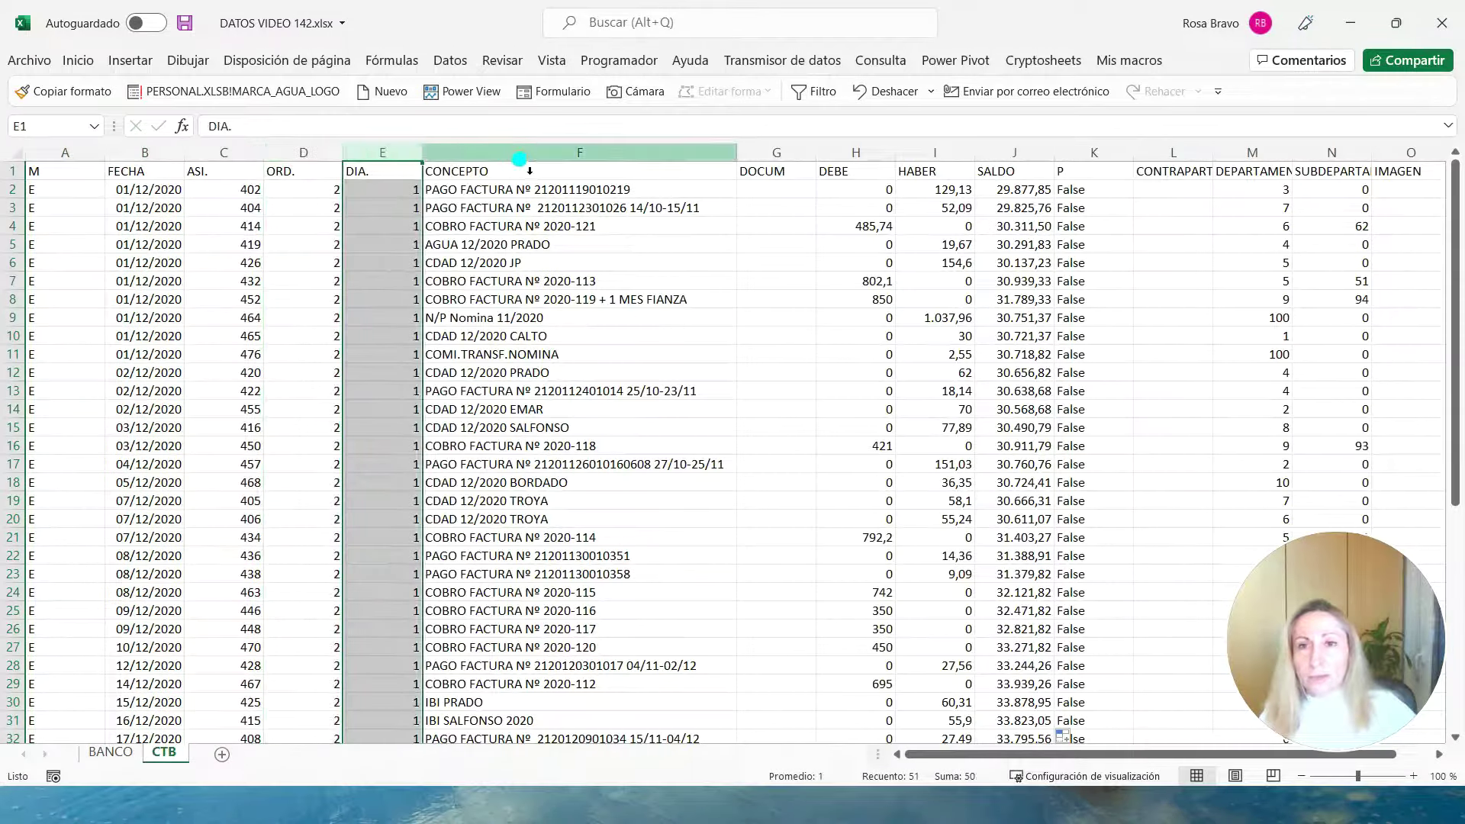
pyautogui.click(522, 164)
pyautogui.click(801, 170)
# Review the remaining CTB columns one by one, from DEBE to IMAGEN.
pyautogui.click(849, 157)
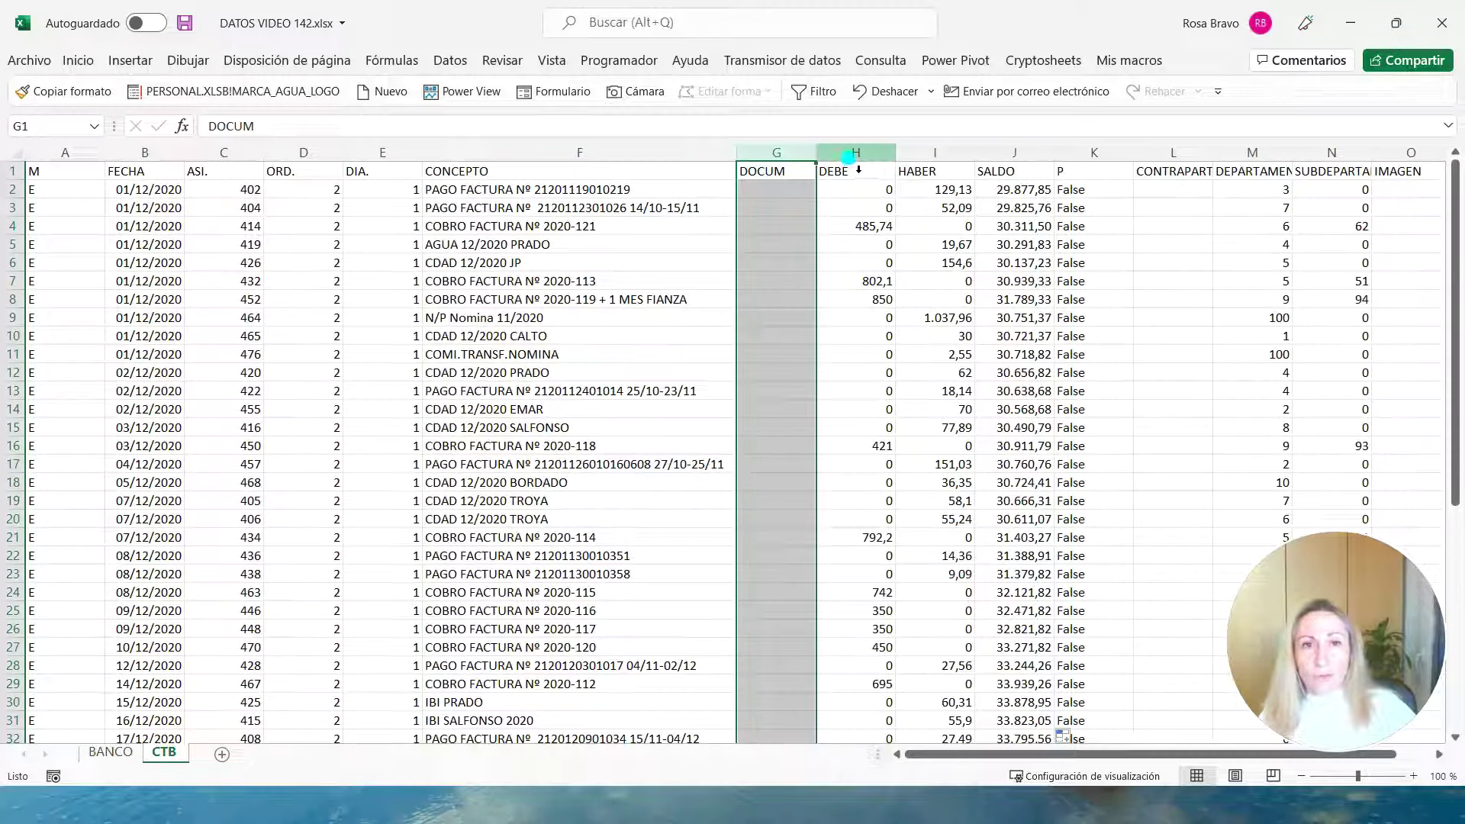
pyautogui.click(885, 162)
pyautogui.click(934, 163)
pyautogui.click(1008, 162)
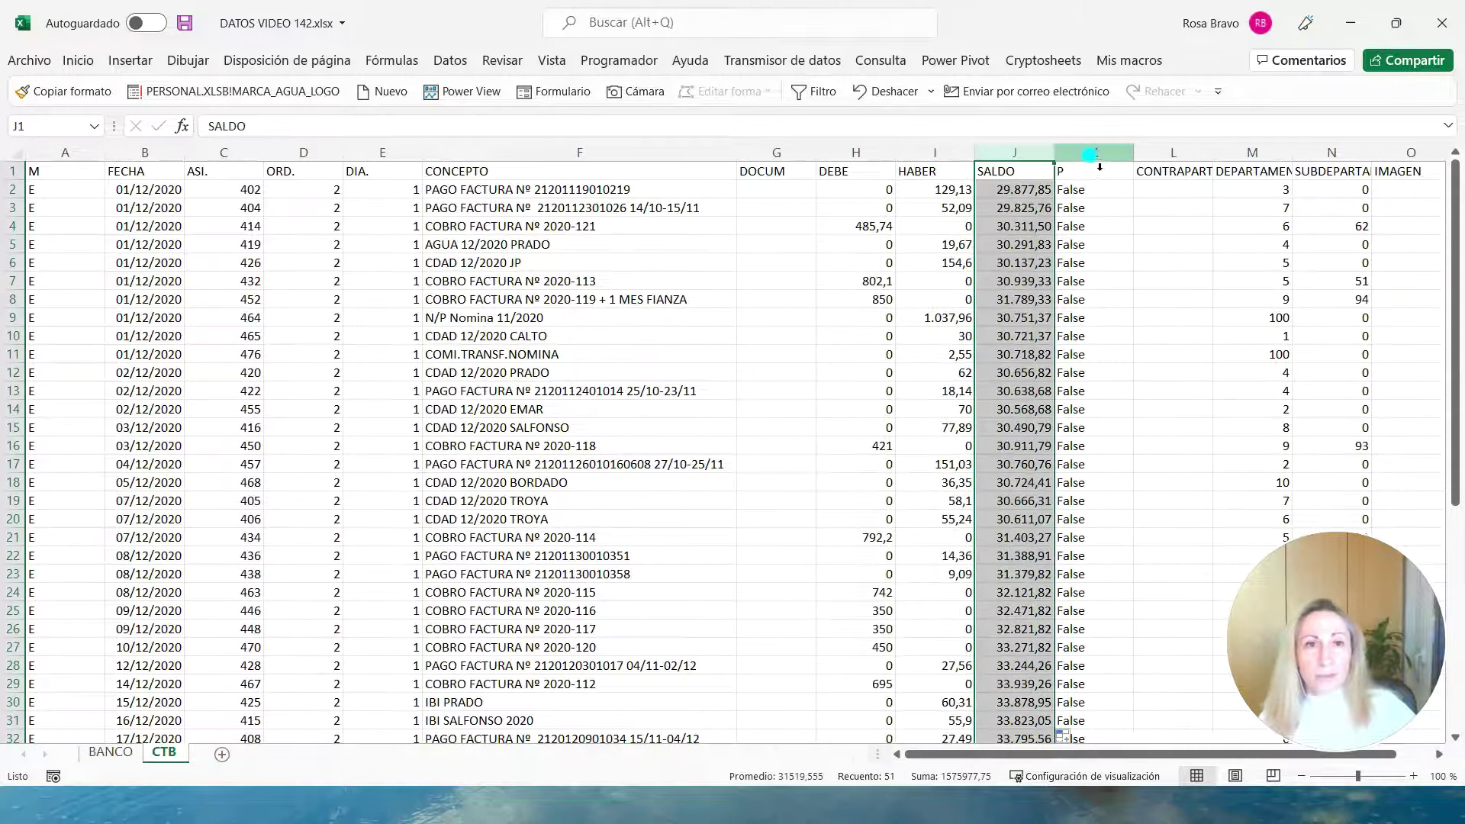
pyautogui.click(1090, 162)
pyautogui.hscroll(1, 1168, 754)
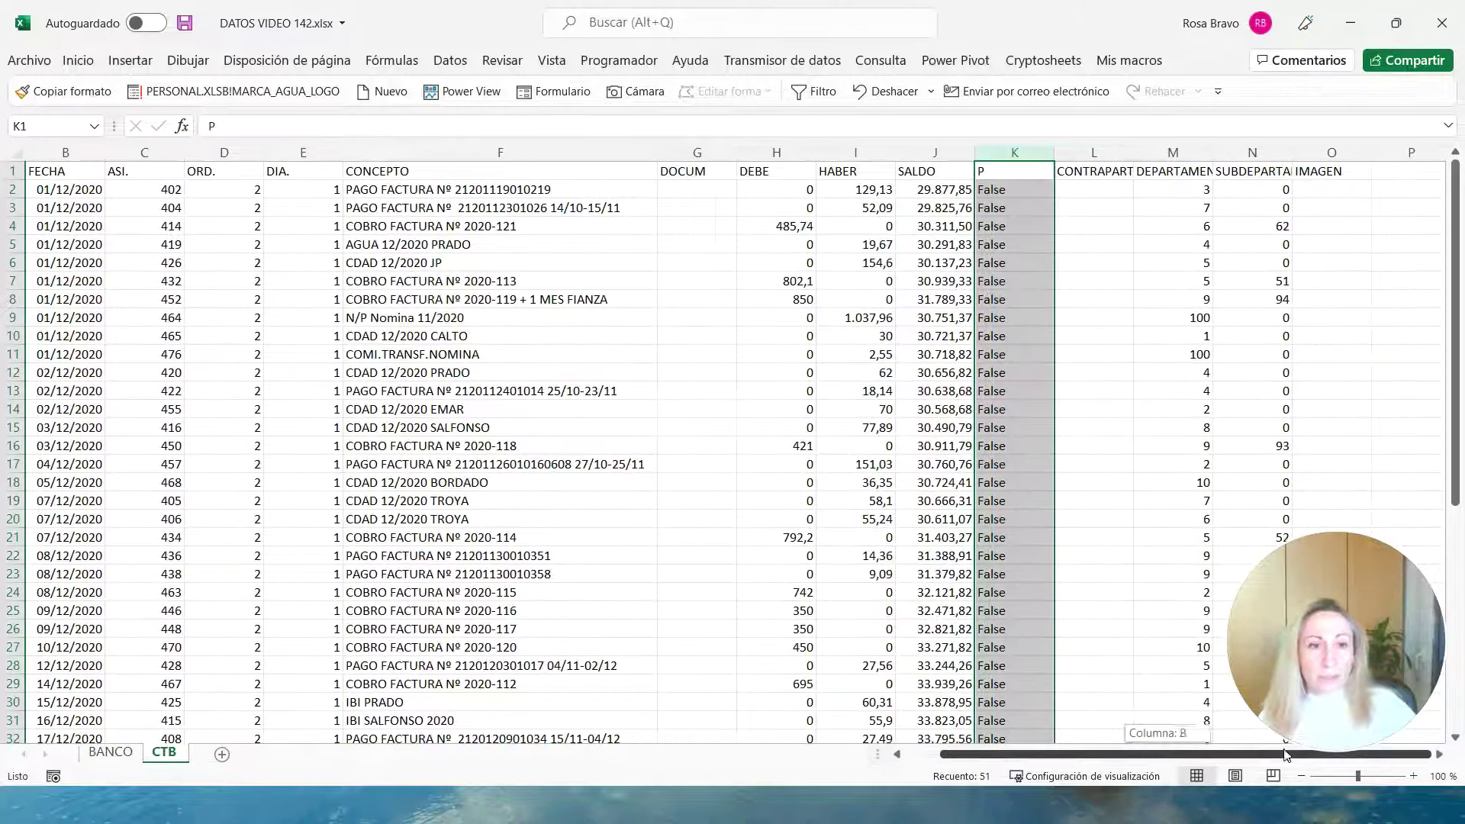
pyautogui.click(1107, 155)
pyautogui.click(1173, 154)
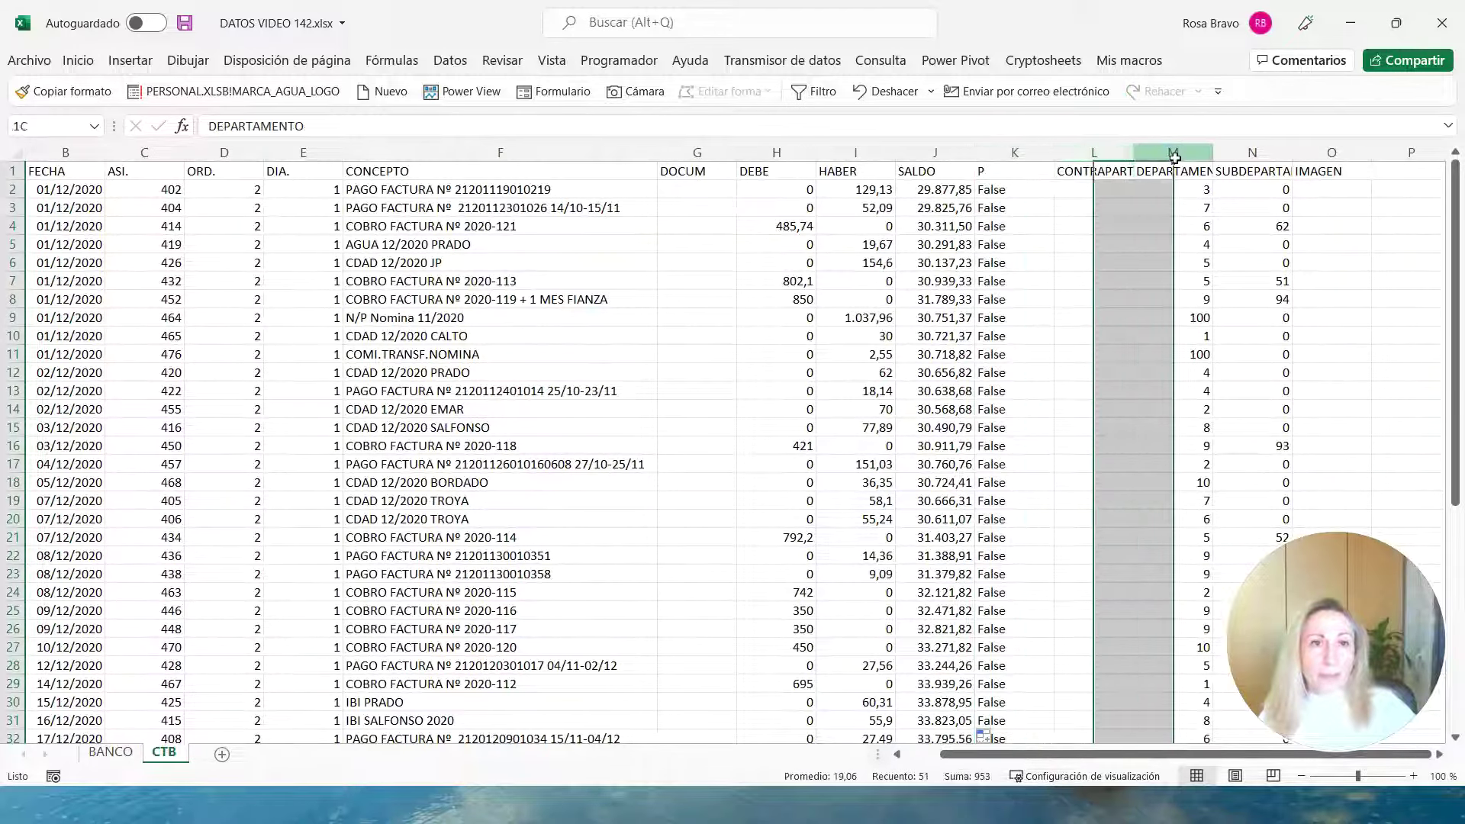
pyautogui.click(1252, 155)
pyautogui.click(1331, 155)
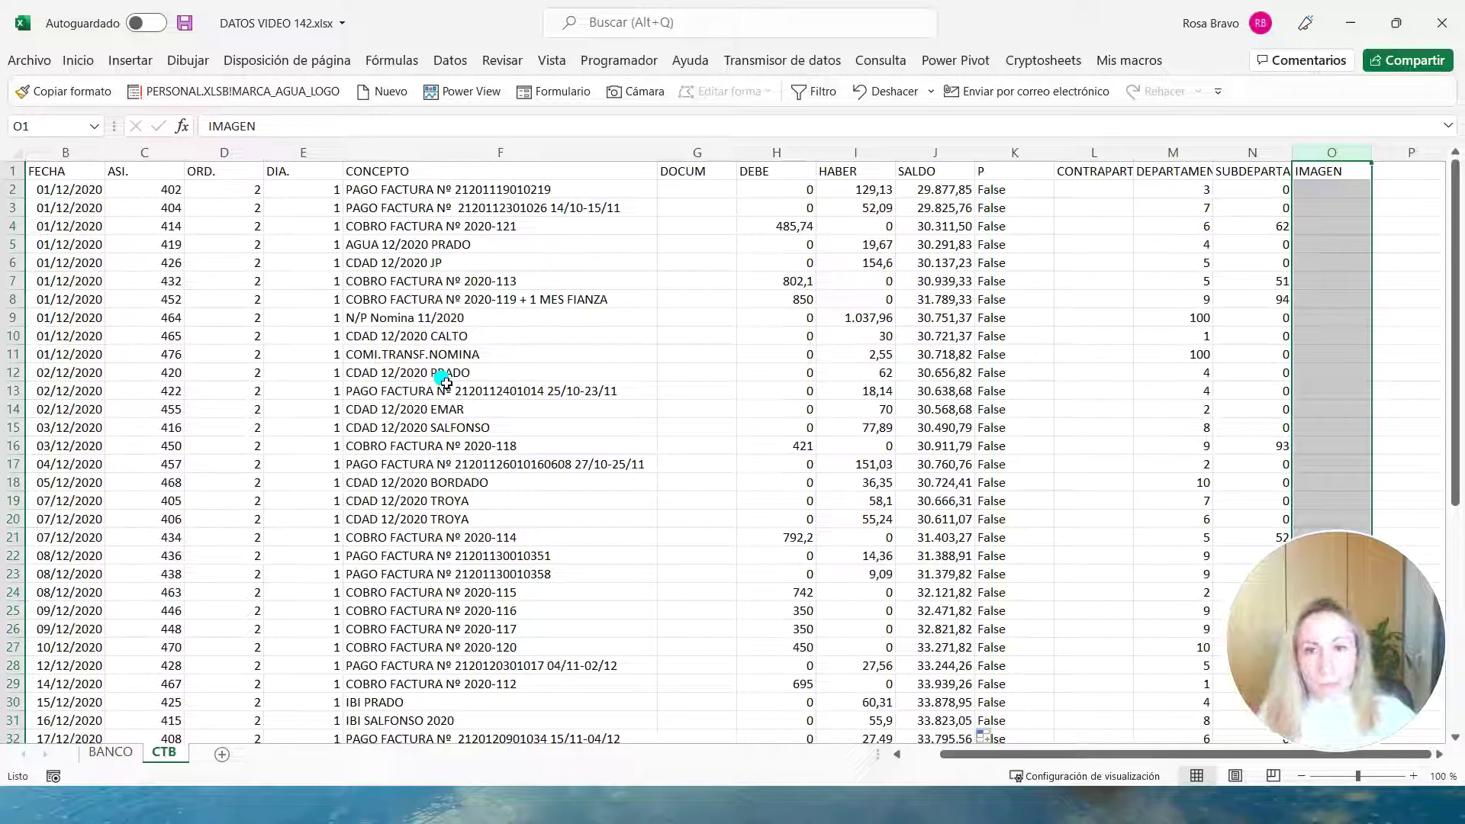
# Check the running-balance formula in the BANCO sheet's SALDO column and fill its final balance cell E51 with yellow.
pyautogui.click(109, 752)
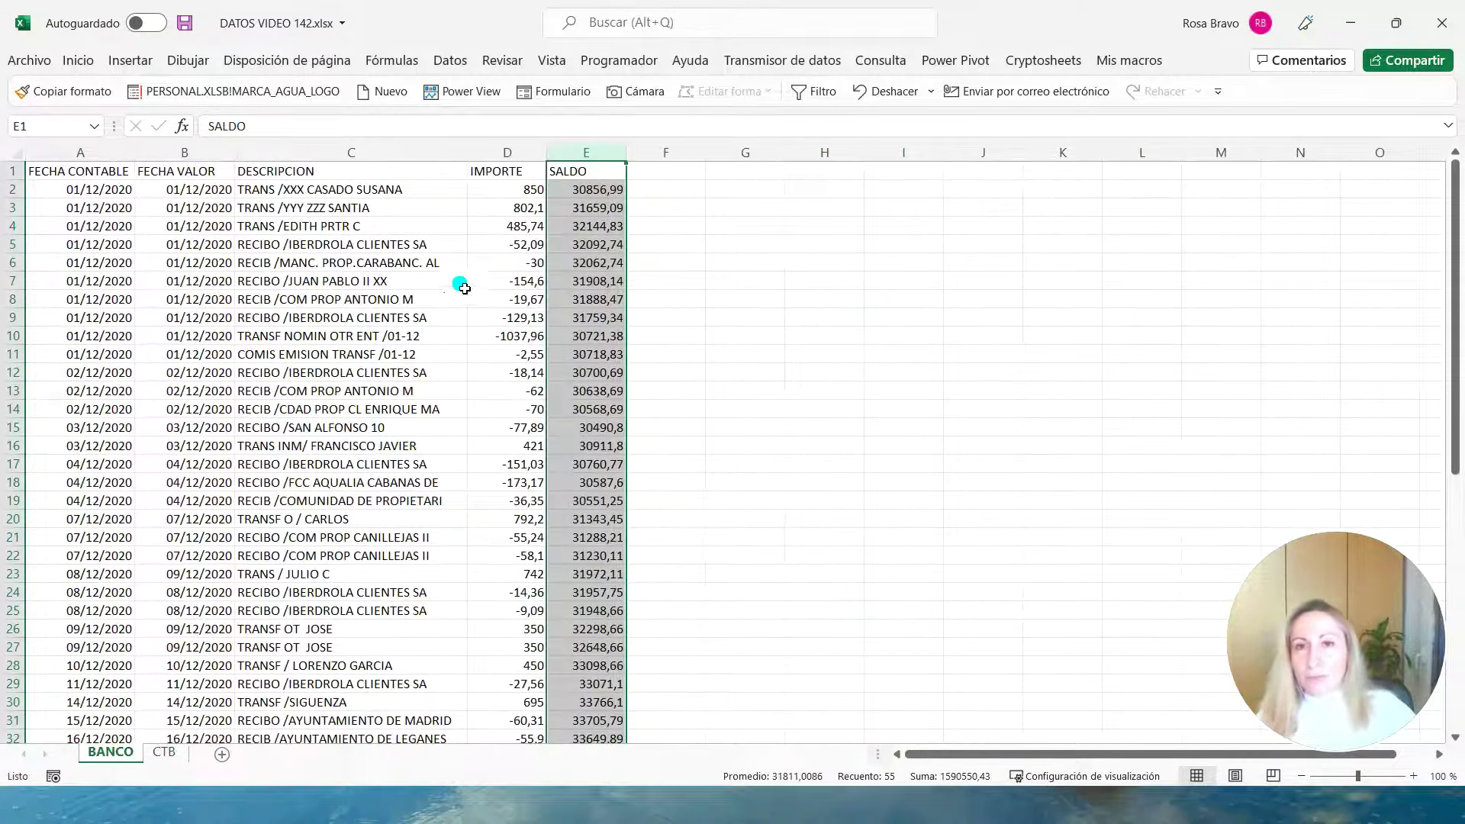
pyautogui.scroll(-3, 554, 425)
pyautogui.scroll(-4, 554, 426)
pyautogui.scroll(7, 572, 381)
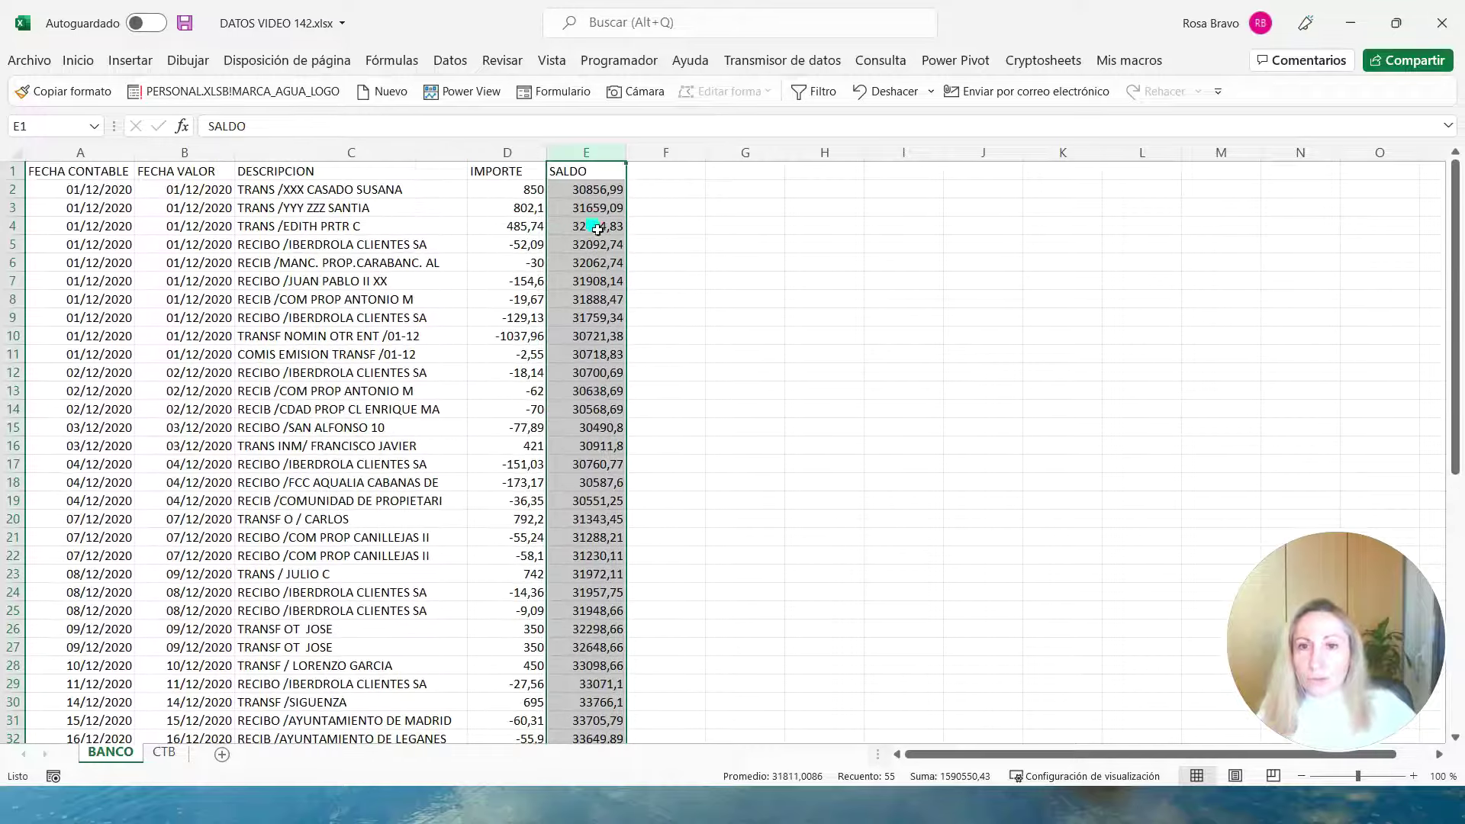
pyautogui.click(591, 226)
pyautogui.scroll(-2, 593, 244)
pyautogui.scroll(-11, 603, 305)
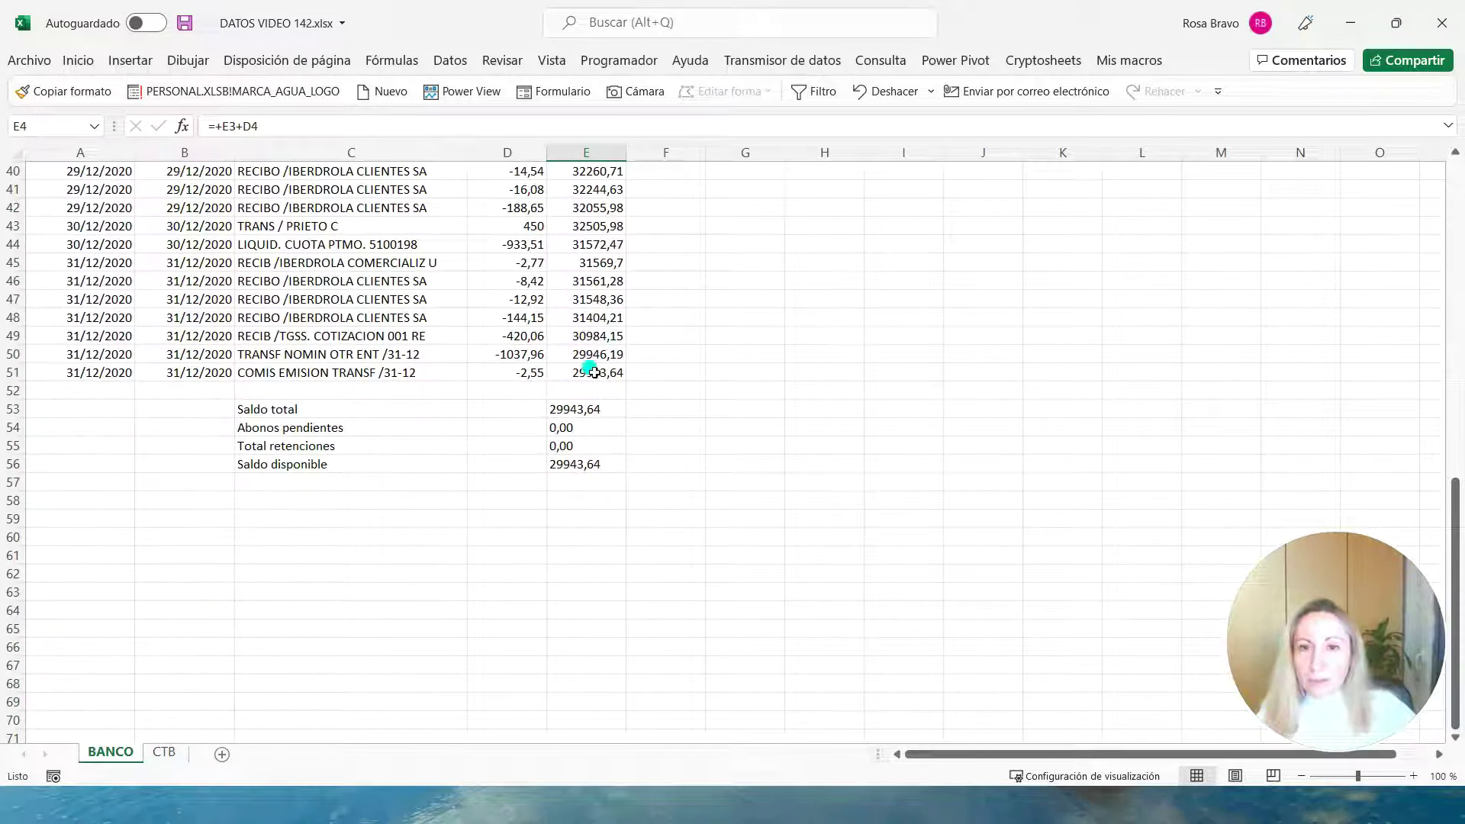
pyautogui.click(596, 374)
pyautogui.click(78, 60)
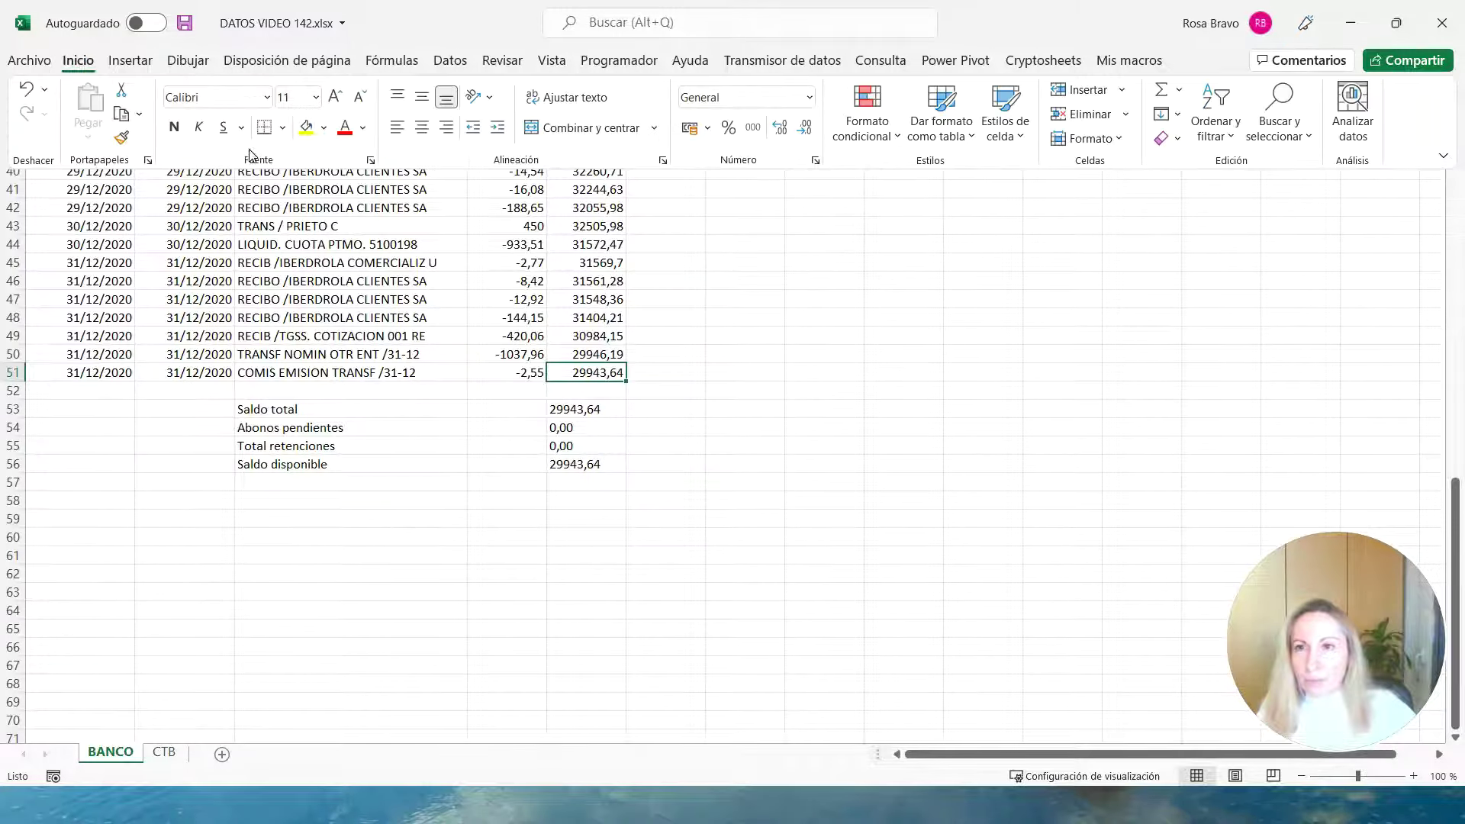
pyautogui.click(304, 131)
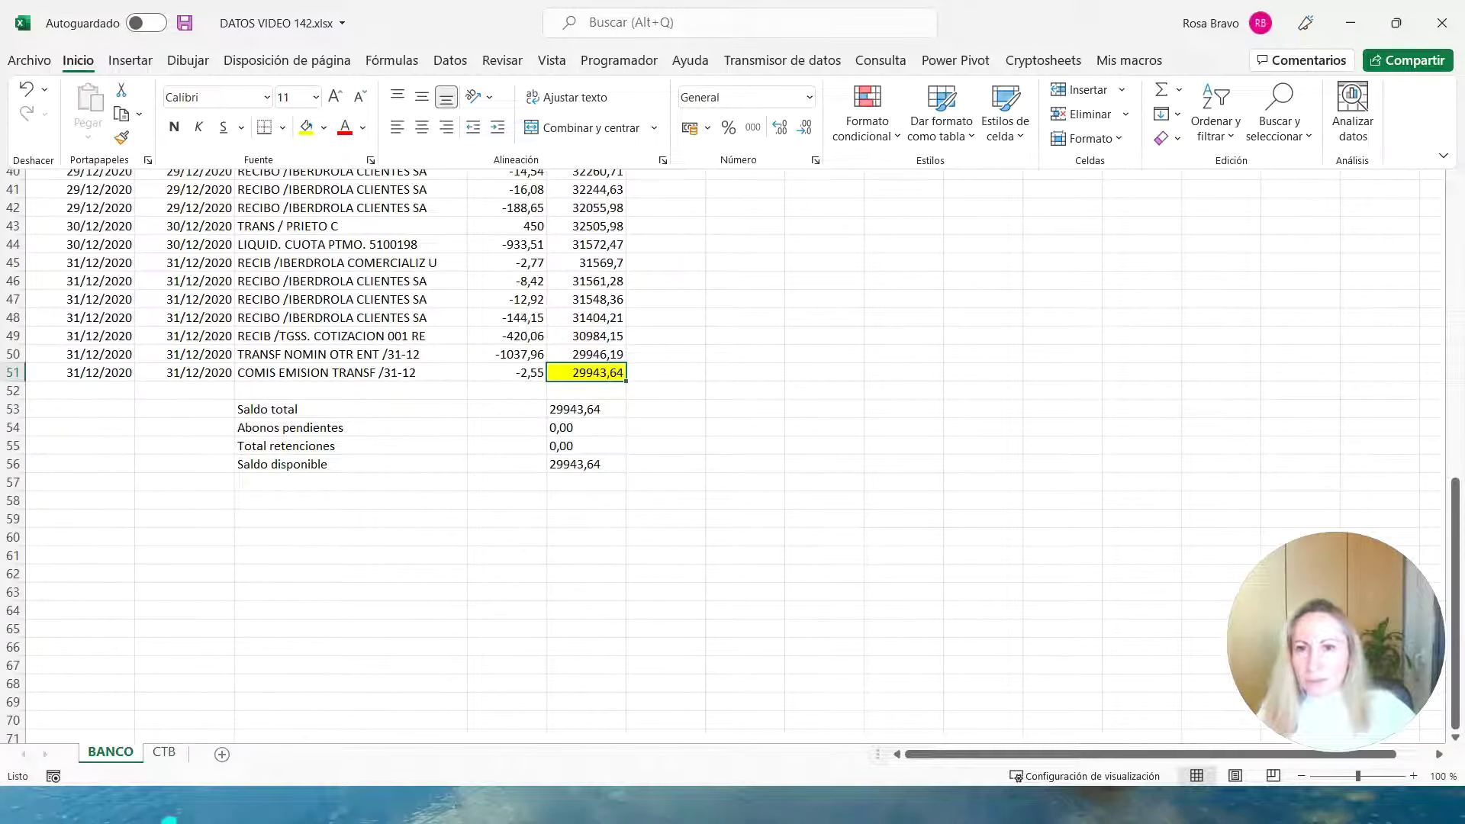
# Fill the final balance in cell J51 of the CTB sheet's SALDO column with yellow.
pyautogui.click(161, 753)
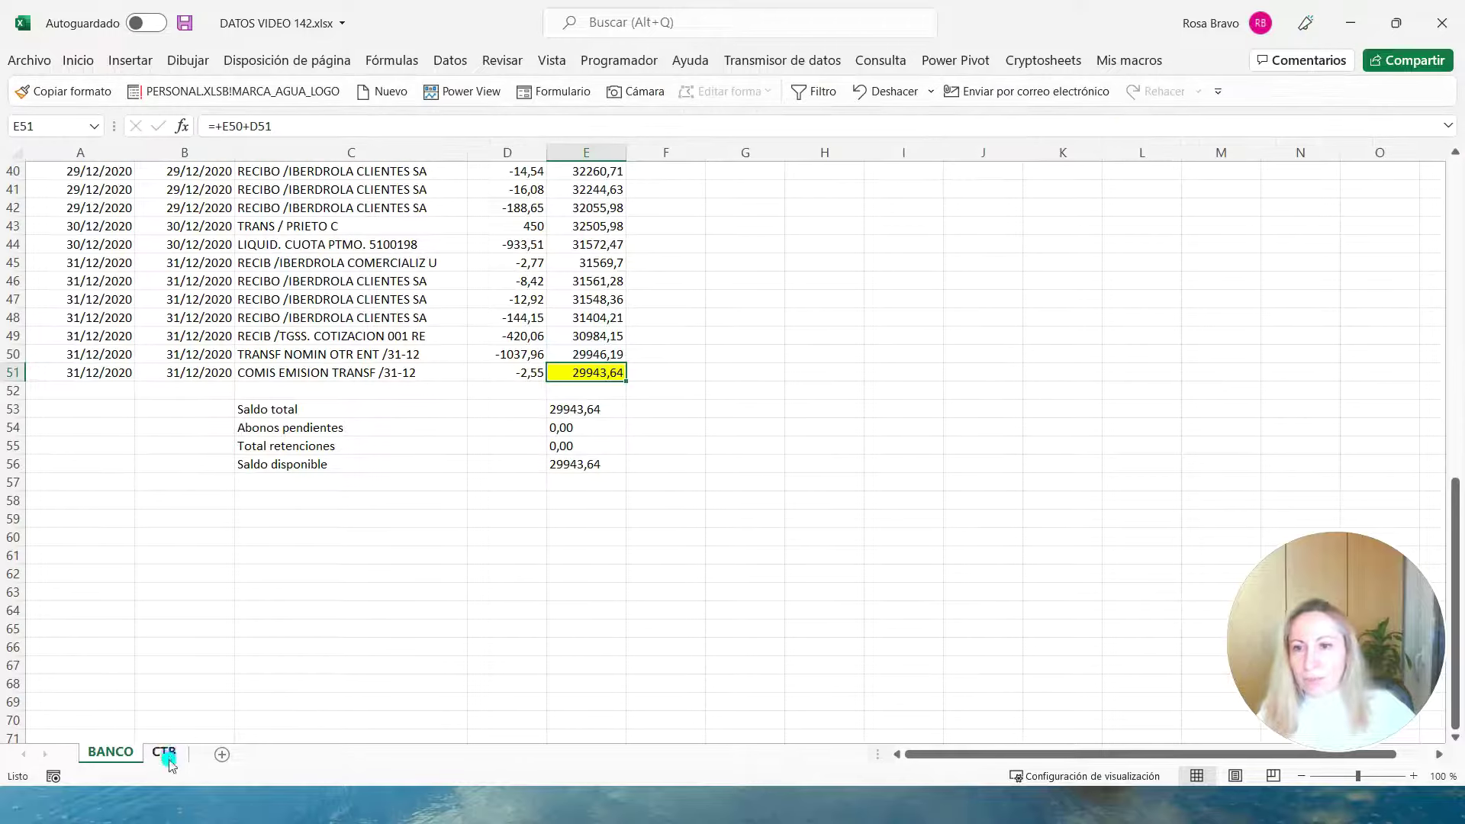
pyautogui.click(162, 753)
pyautogui.scroll(-11, 793, 451)
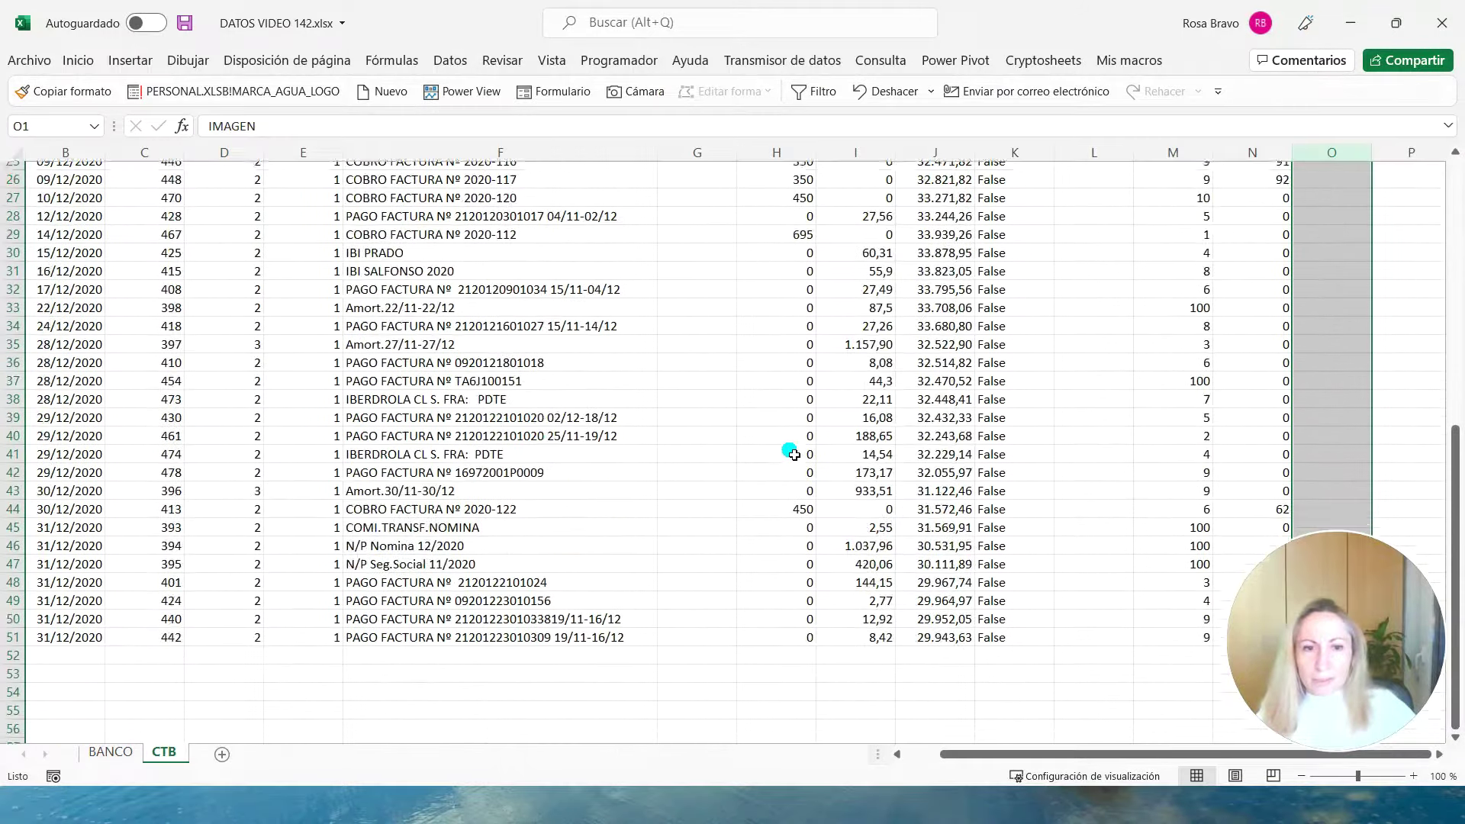
pyautogui.click(936, 483)
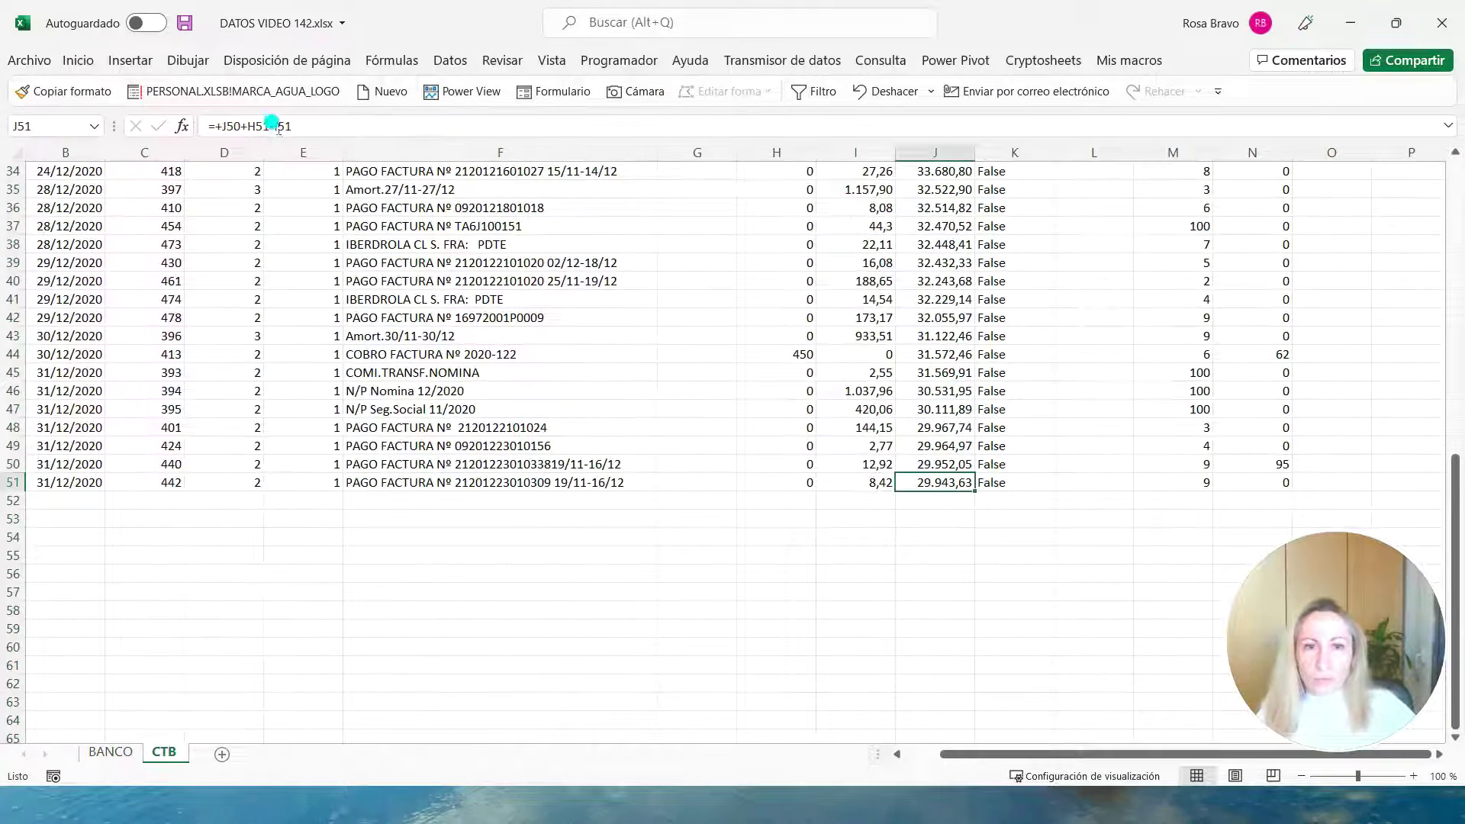
pyautogui.click(78, 60)
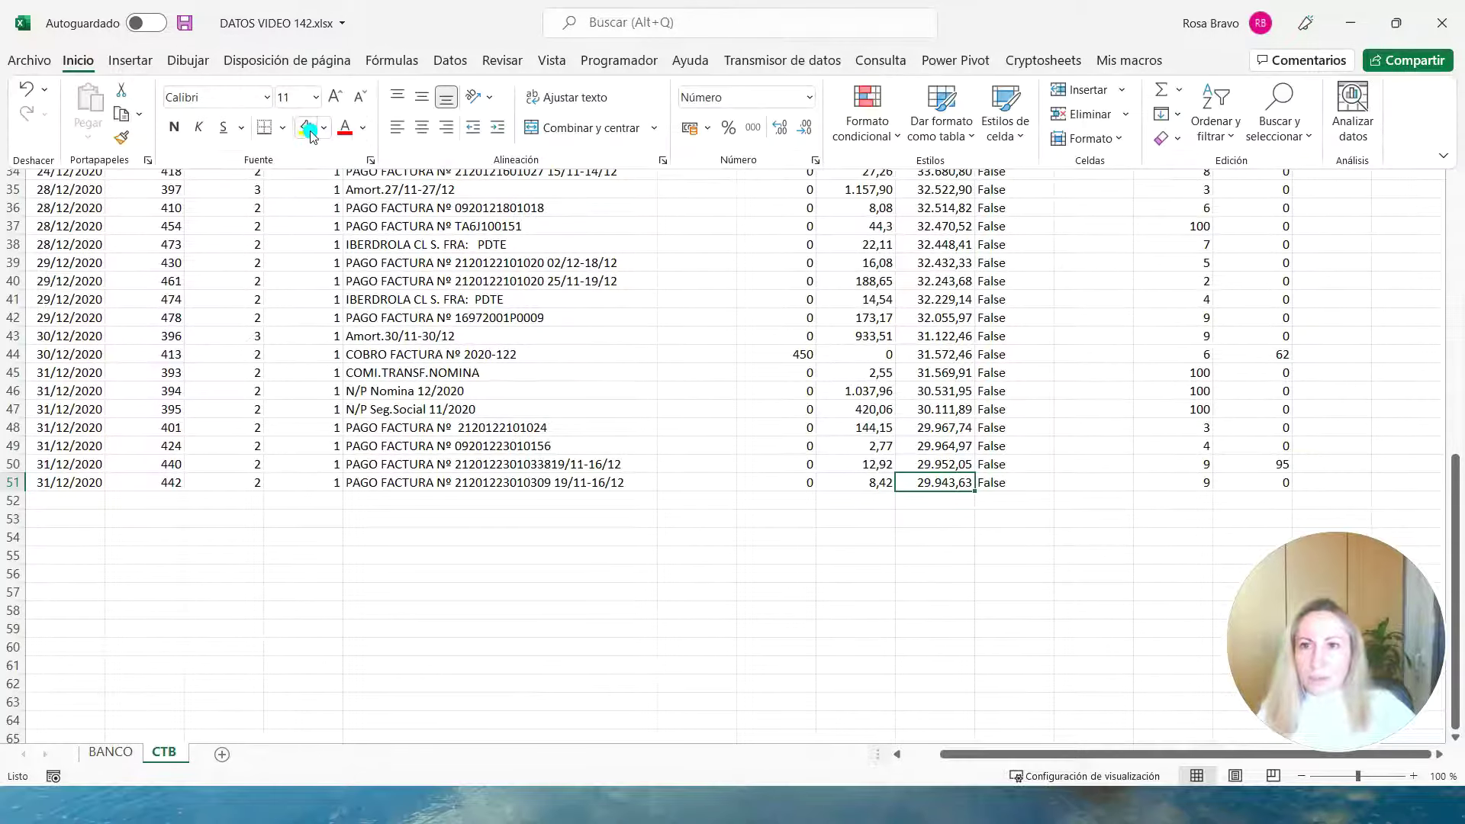
pyautogui.click(306, 127)
# Look through the entries on the CTB sheet and then the movements on the BANCO sheet back to the first row.
pyautogui.scroll(4, 762, 485)
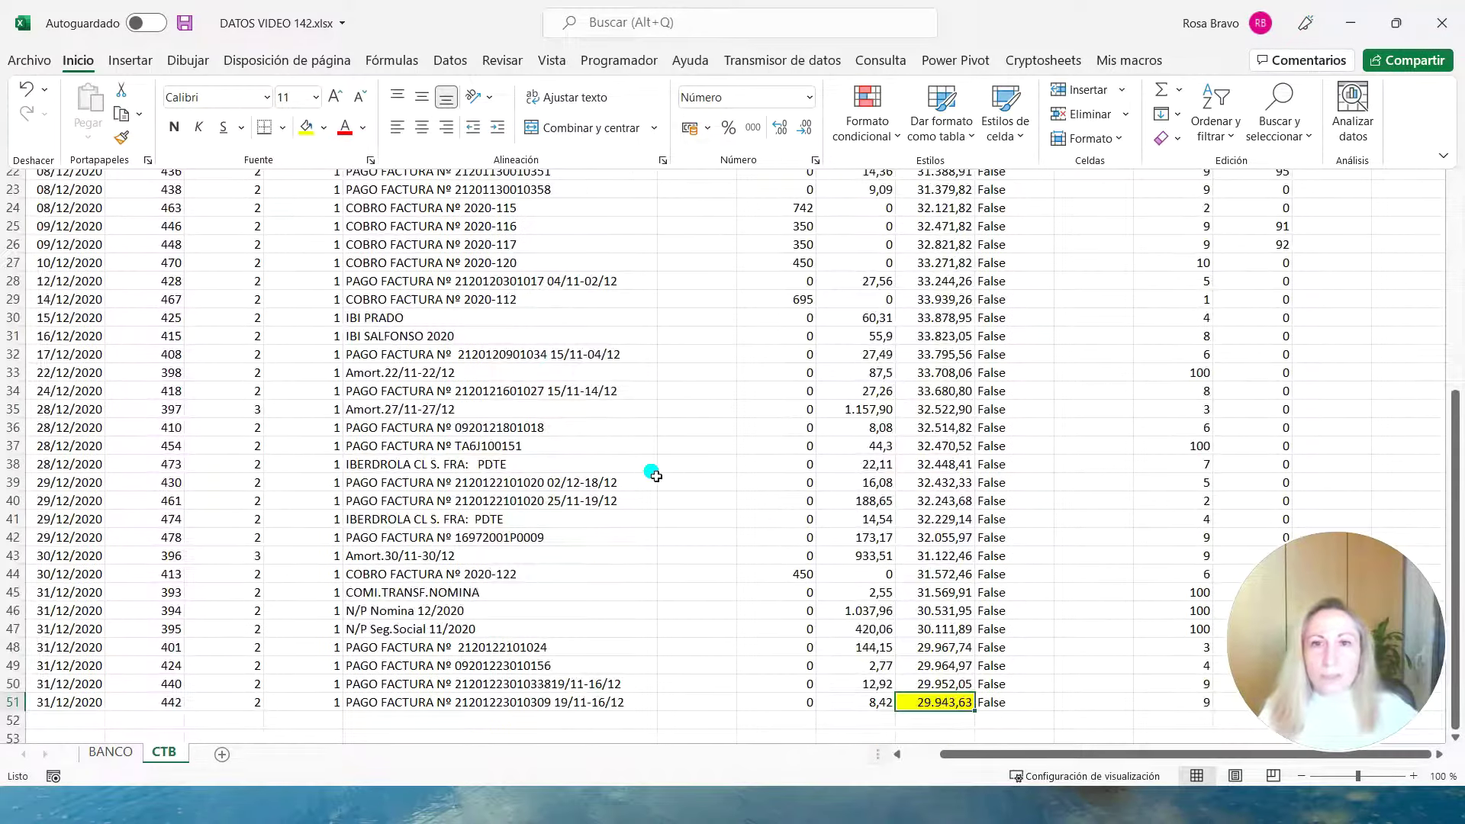
pyautogui.scroll(7, 654, 475)
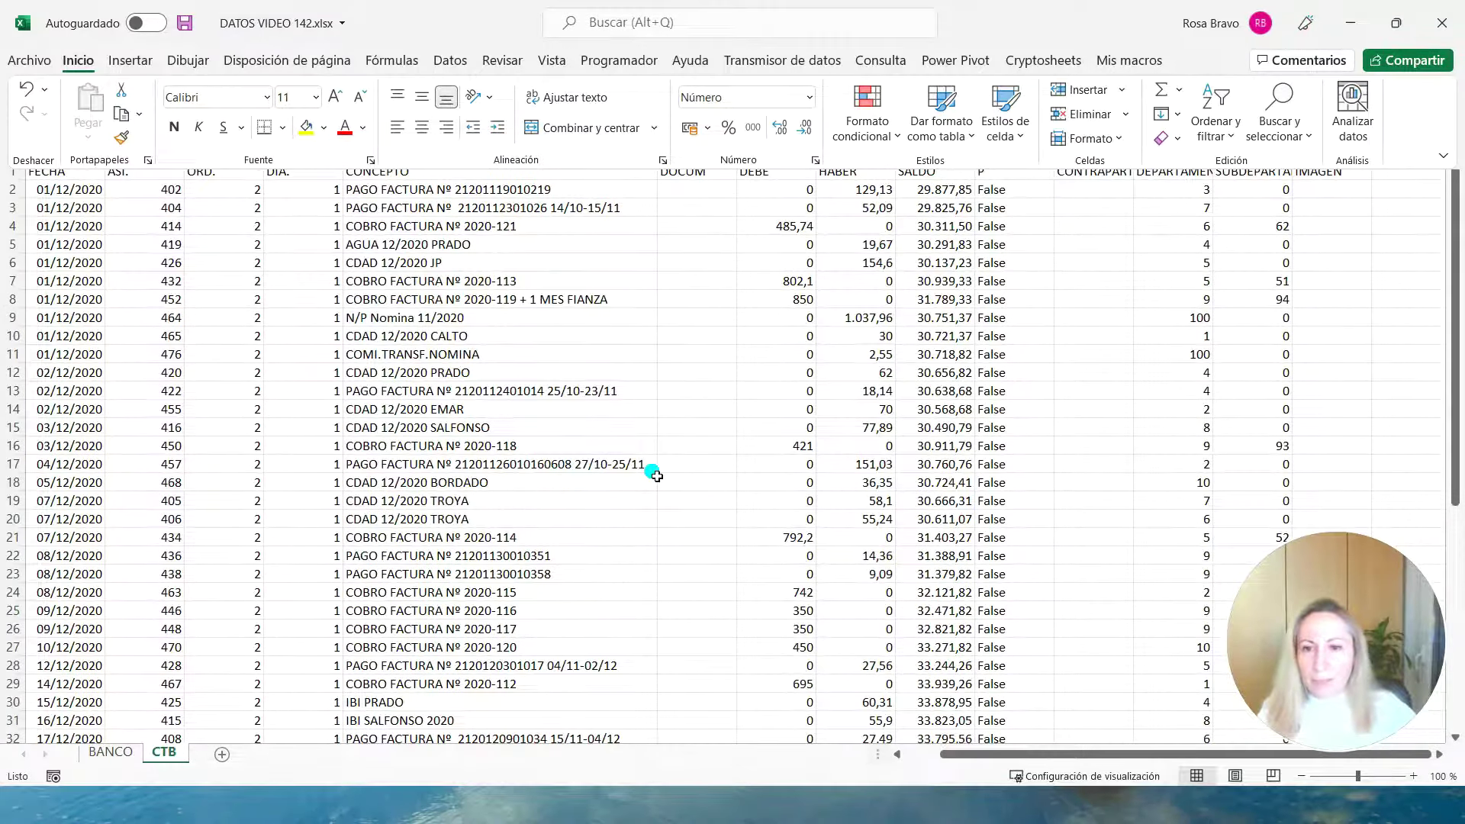
pyautogui.scroll(-7, 657, 476)
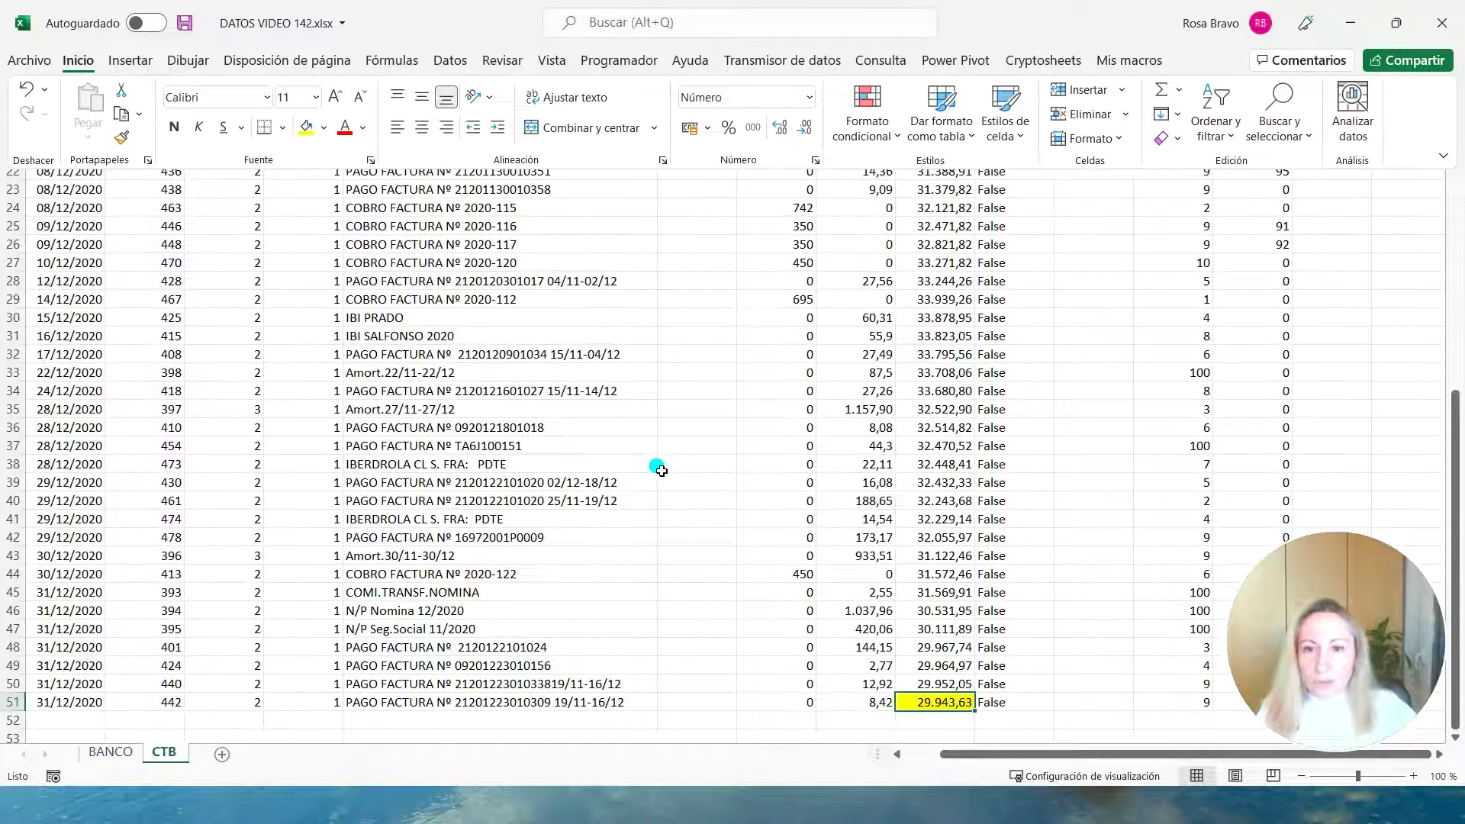
pyautogui.click(111, 752)
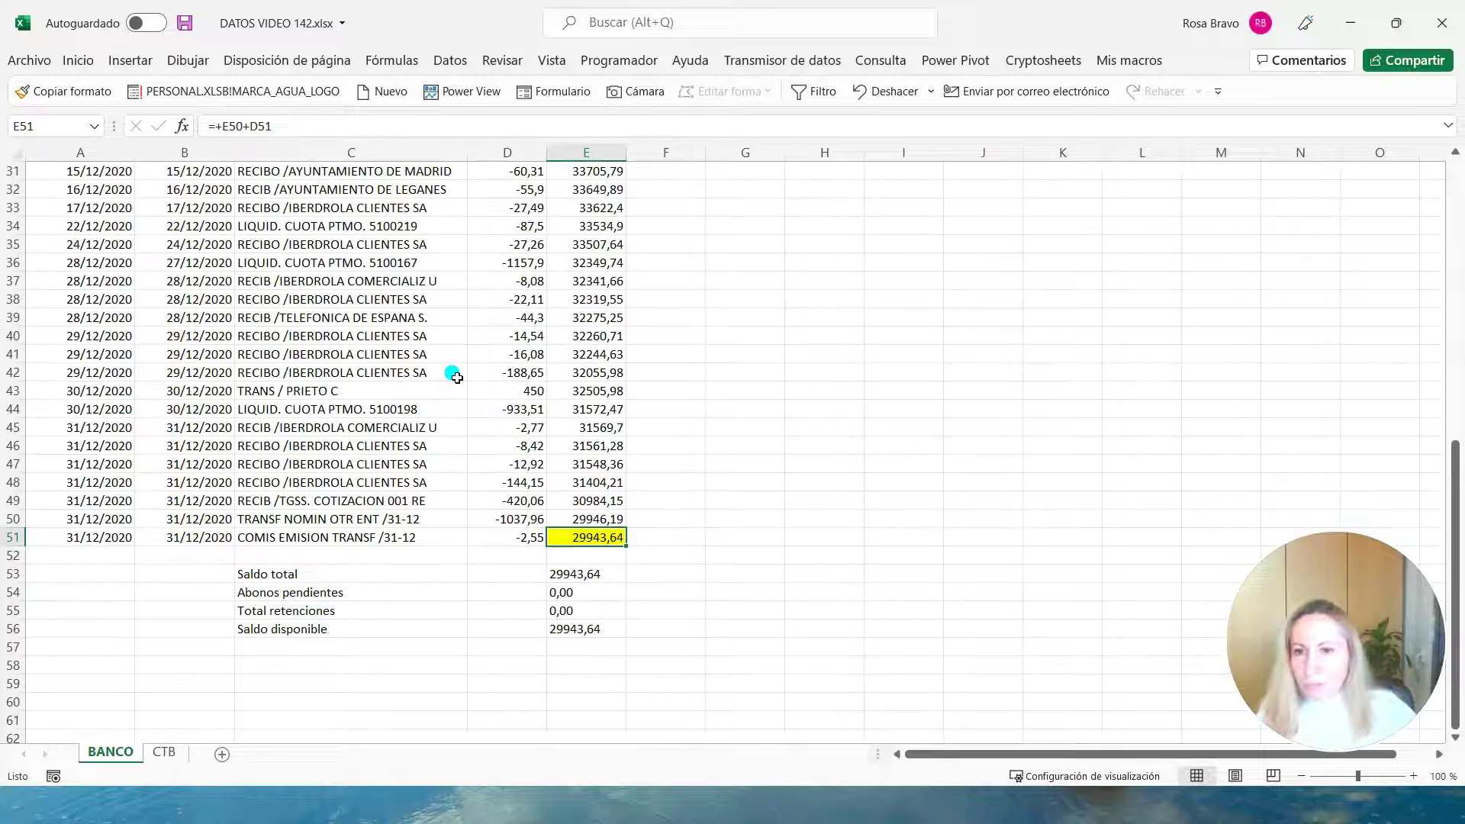
pyautogui.scroll(3, 455, 376)
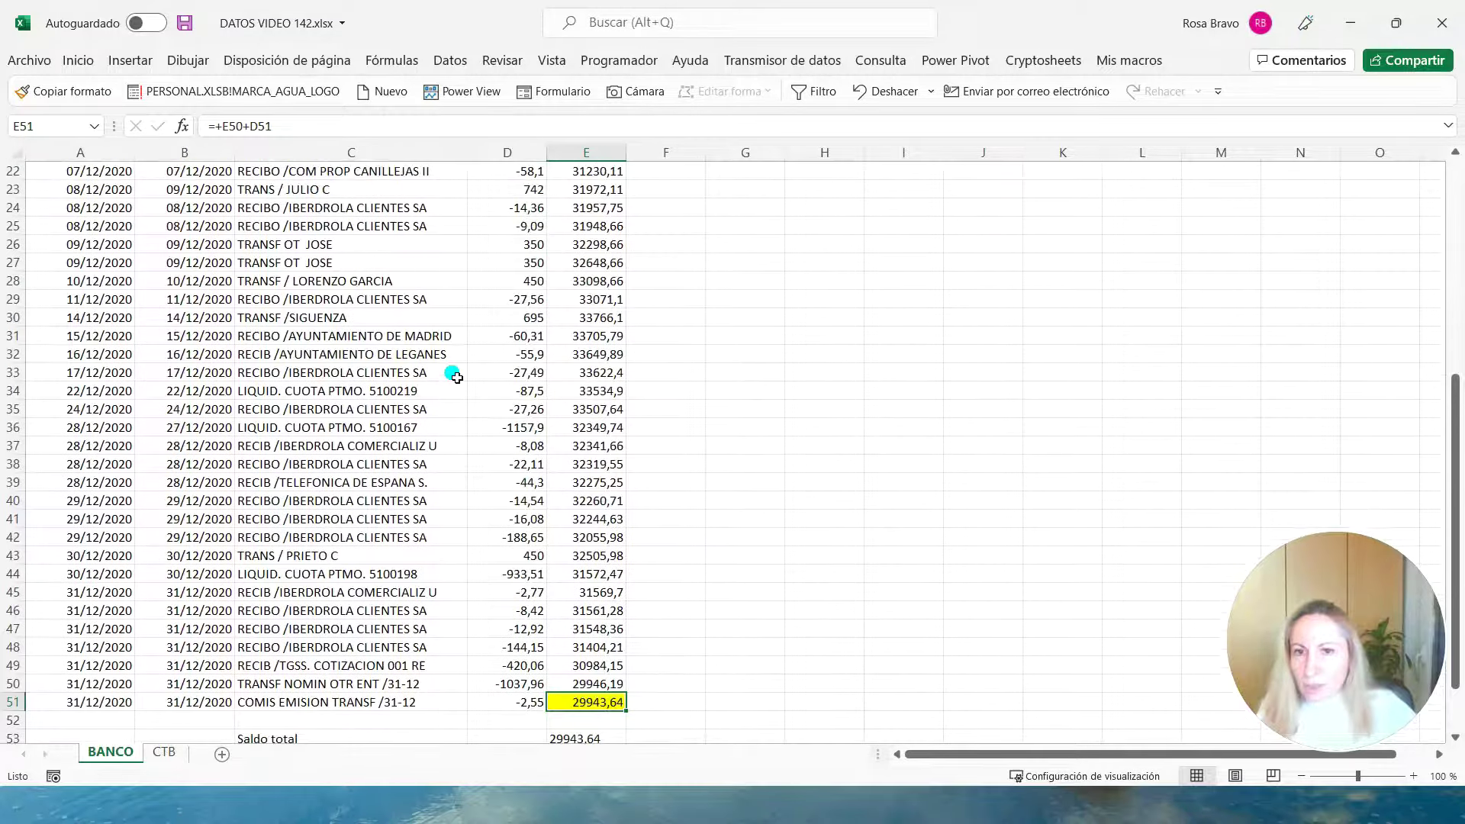
pyautogui.scroll(7, 456, 376)
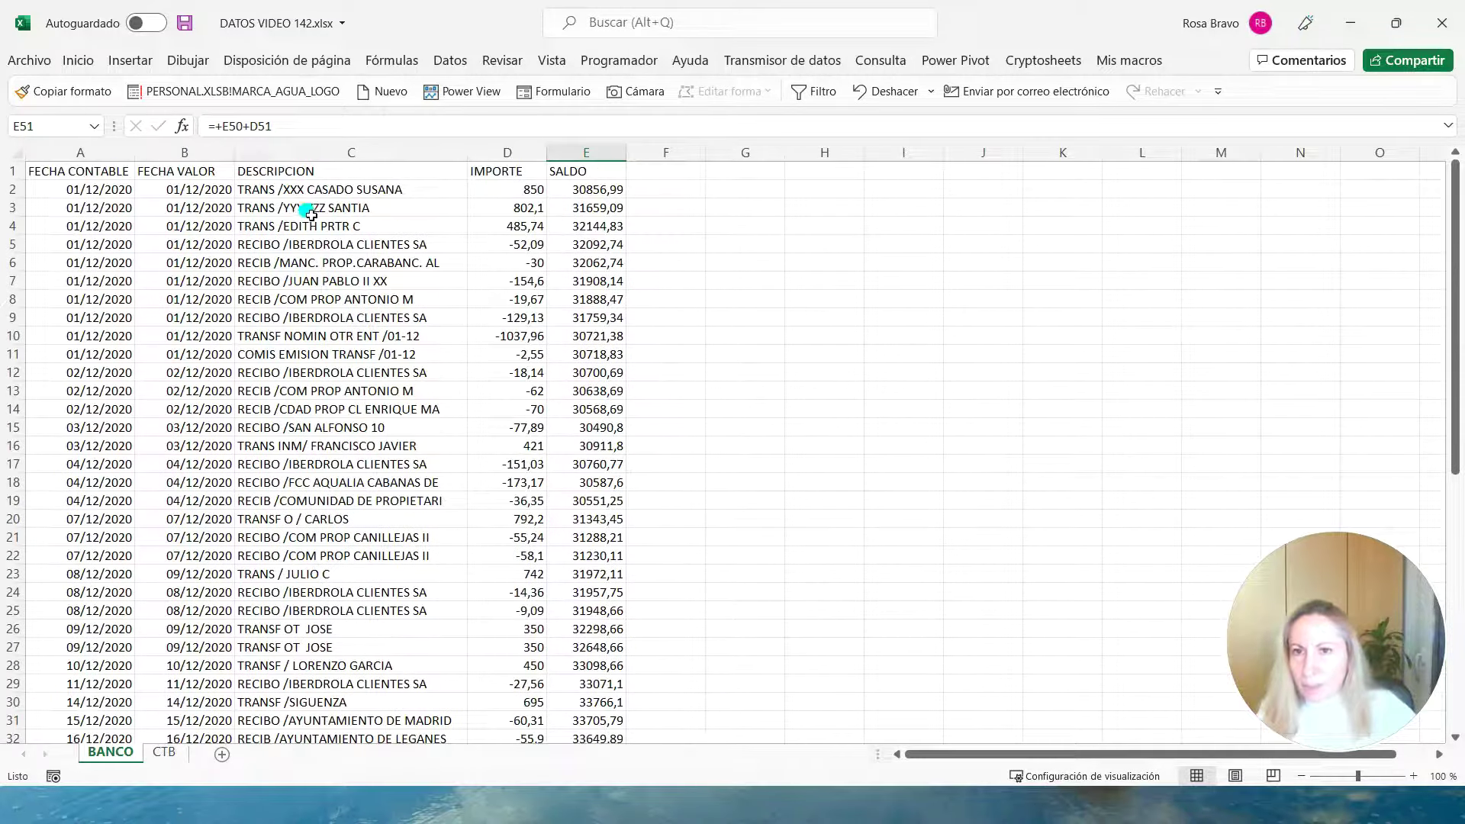
# Change the IMPORTE in cell D3 of the BANCO sheet to 8020,1 and fill the cell with yellow.
pyautogui.click(496, 215)
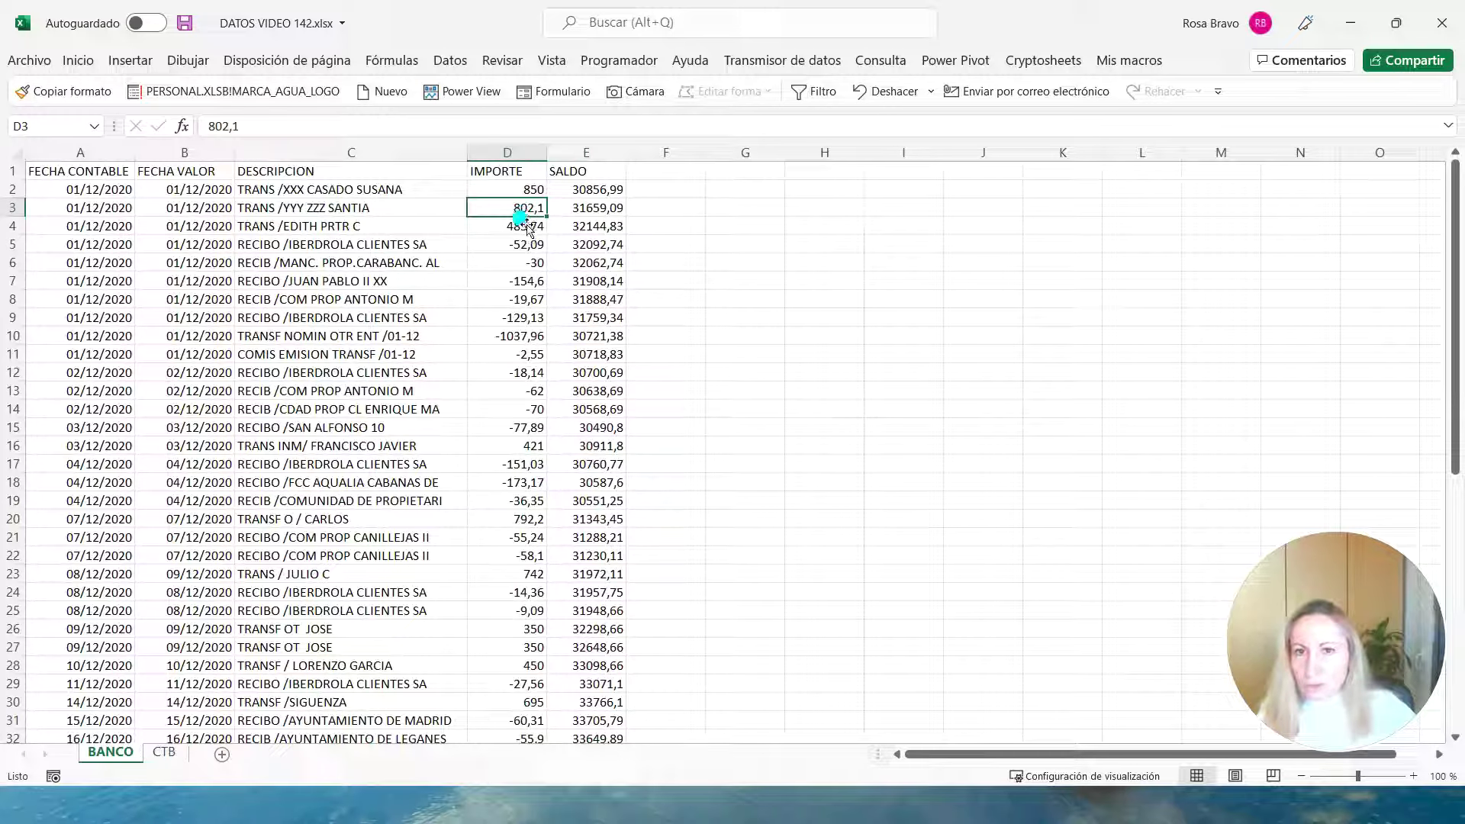
pyautogui.click(232, 125)
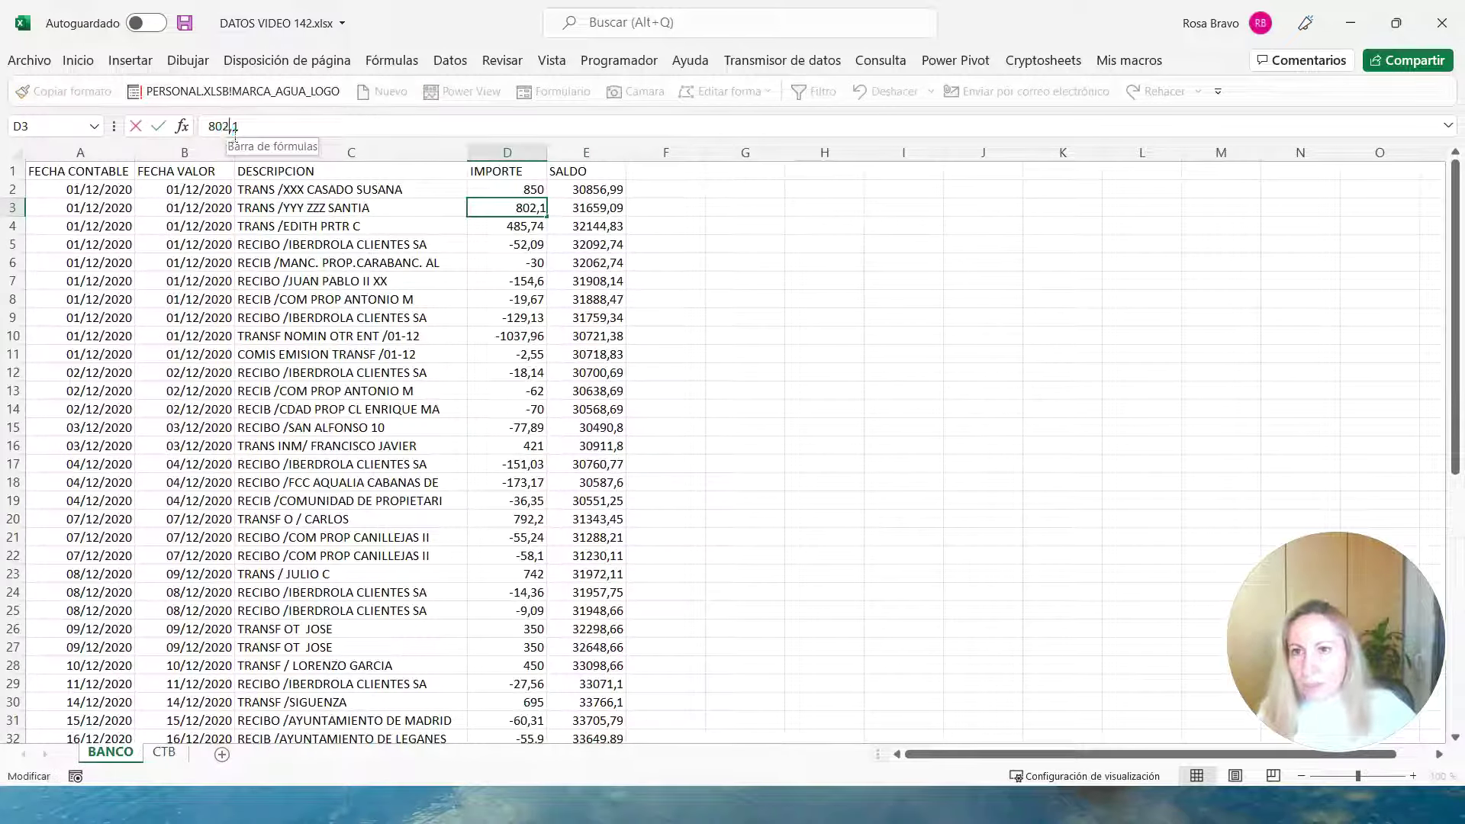
pyautogui.write('0')
pyautogui.press('Return')
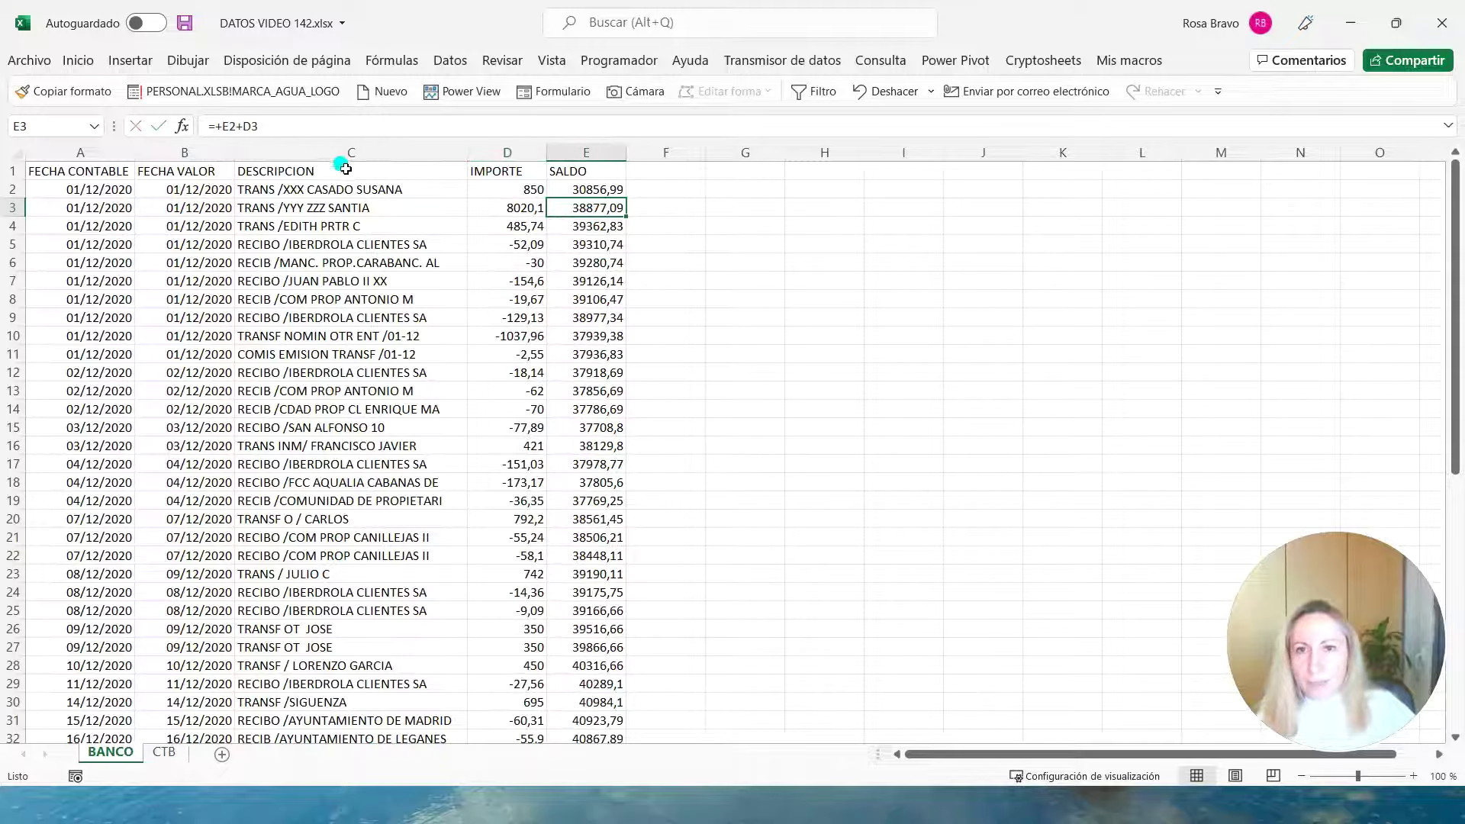
pyautogui.click(487, 208)
pyautogui.click(78, 60)
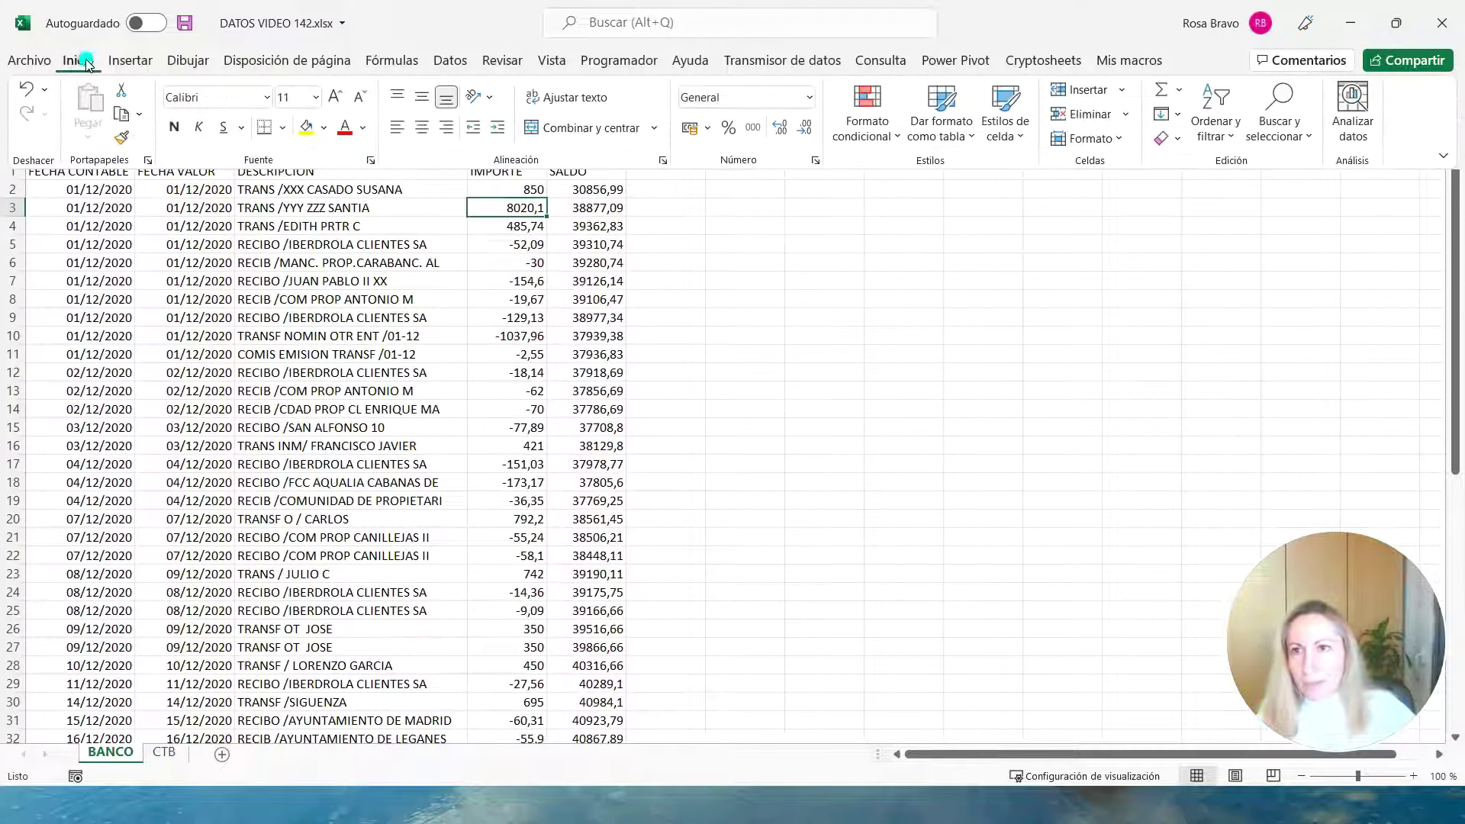
pyautogui.click(306, 126)
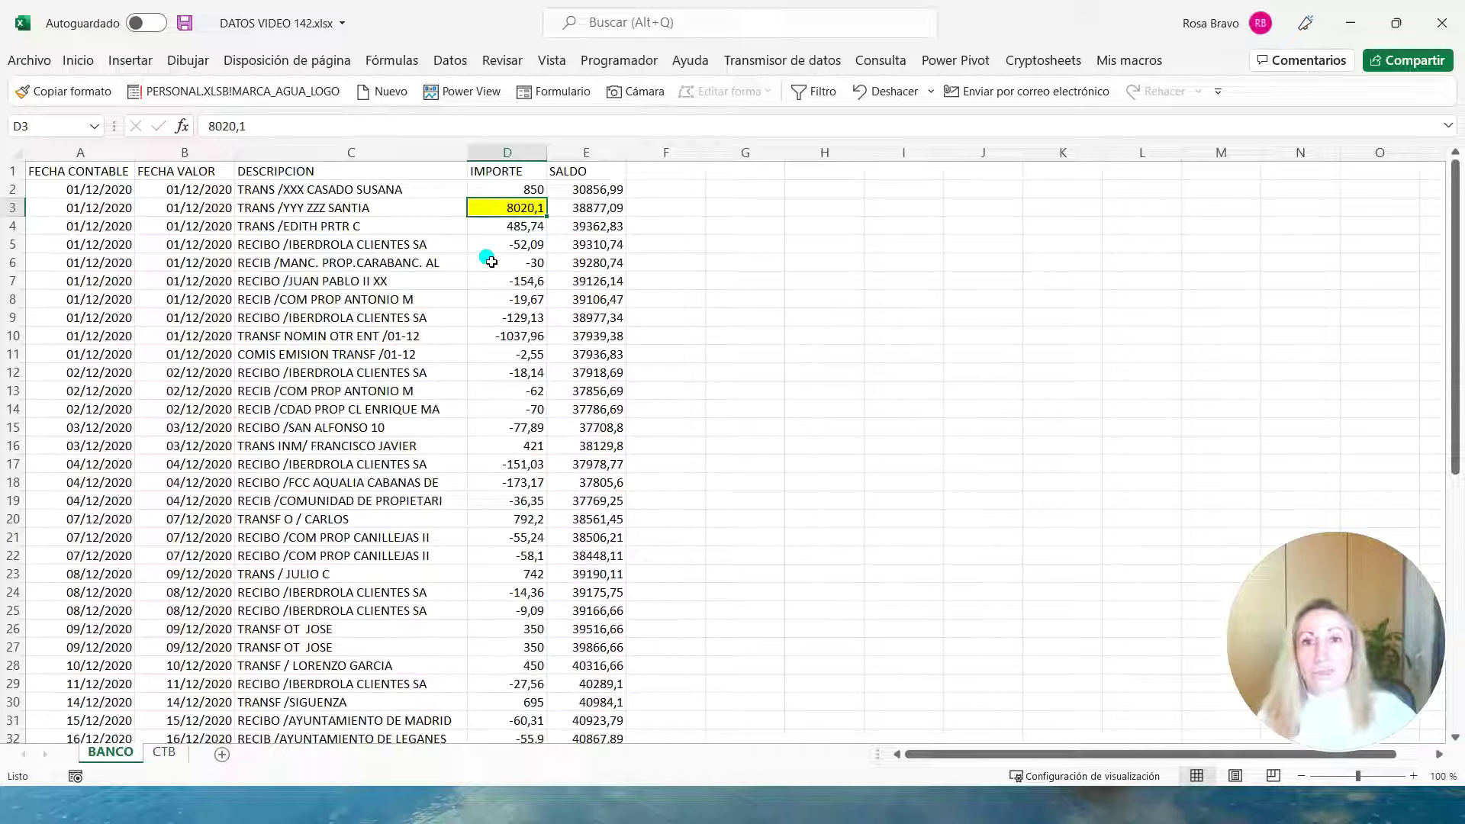
# Change the amount in cell I47 of the CTB sheet (N/P Seg.Social 11/2020) to 4200,06 and fill the cell with yellow.
pyautogui.scroll(-5, 513, 304)
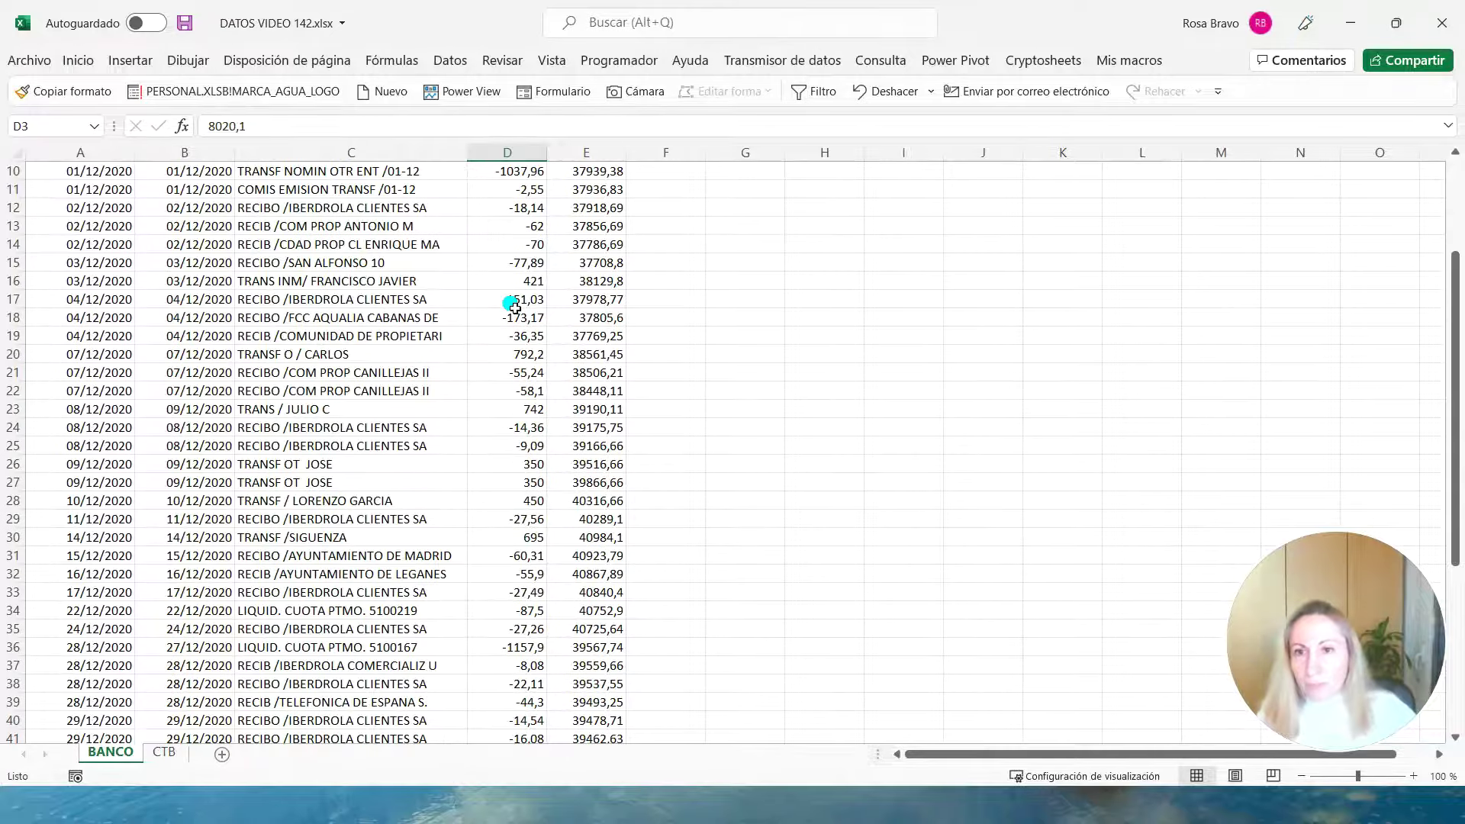
pyautogui.scroll(5, 513, 304)
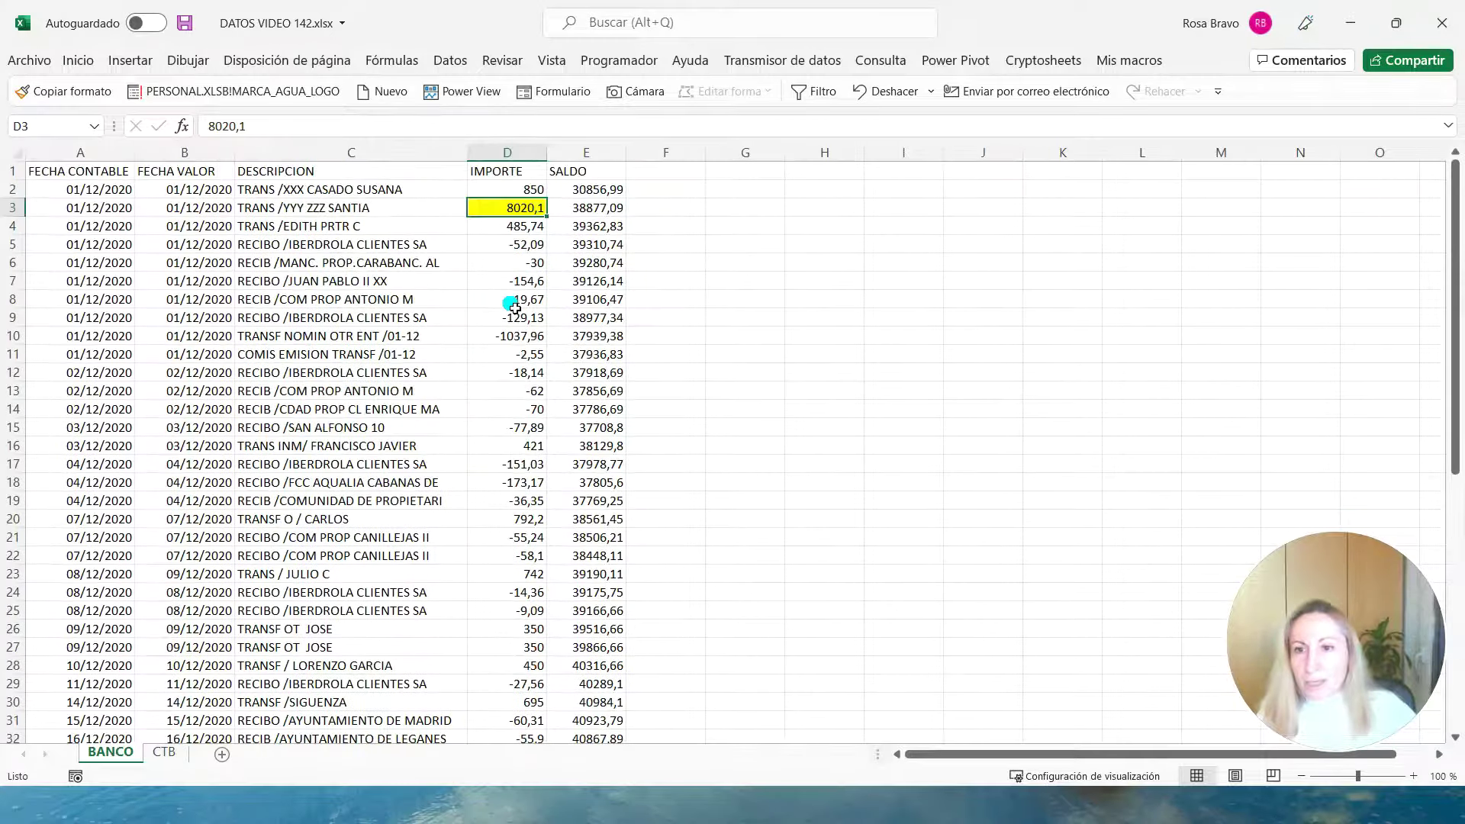
pyautogui.click(163, 753)
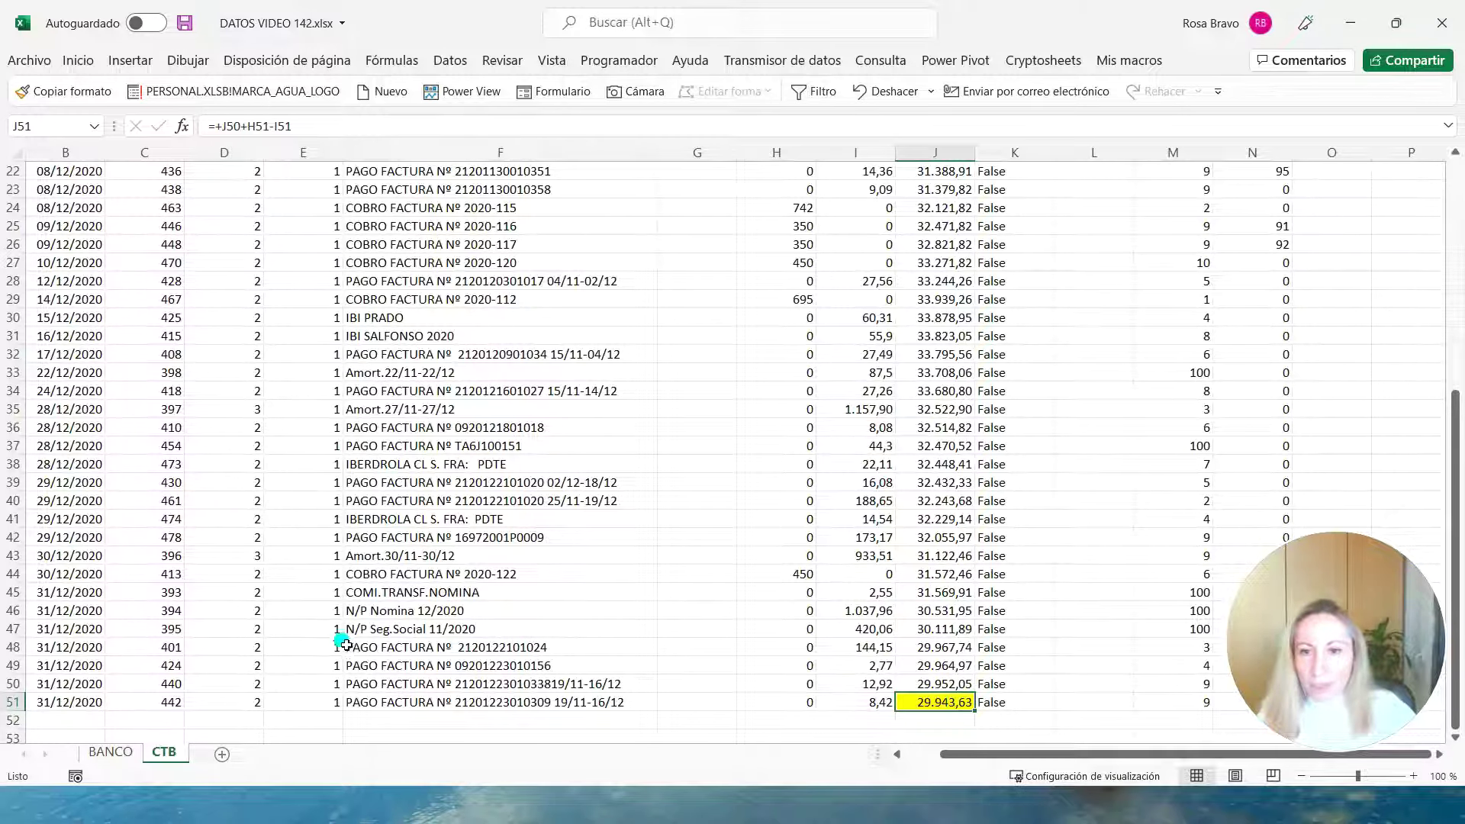
pyautogui.click(846, 635)
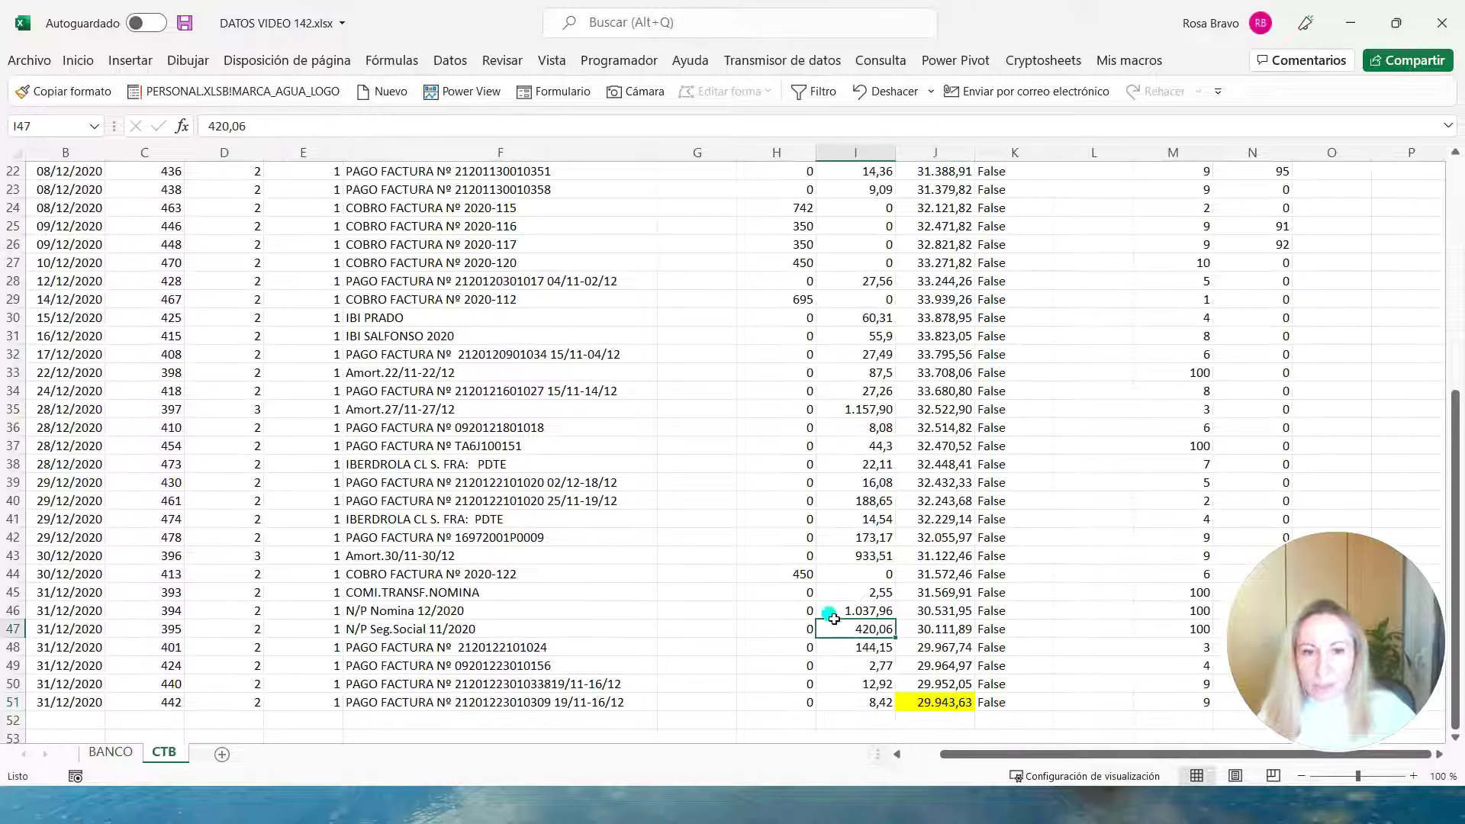
pyautogui.click(230, 126)
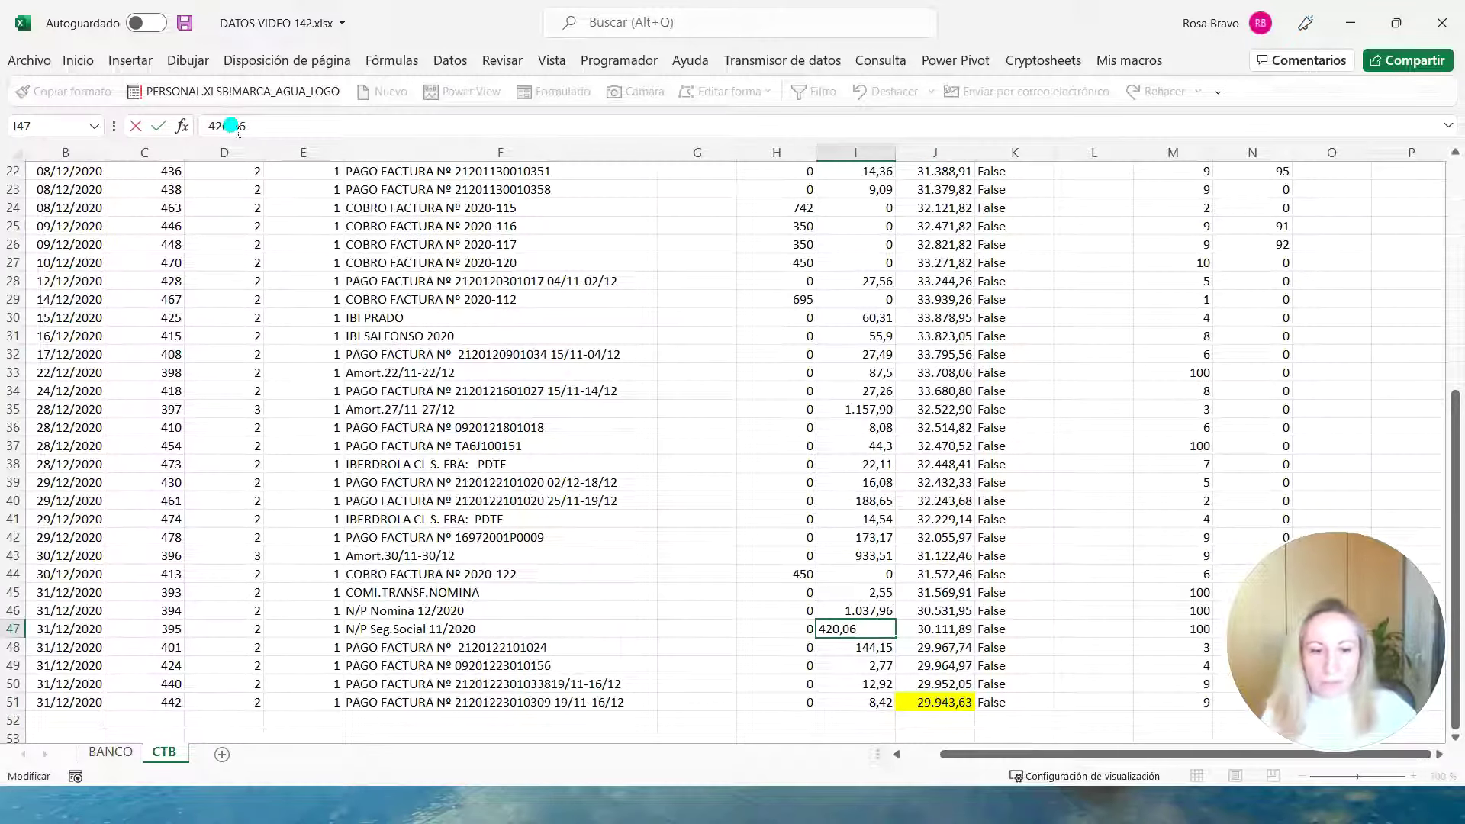
pyautogui.write('0')
pyautogui.press('Tab')
pyautogui.click(875, 630)
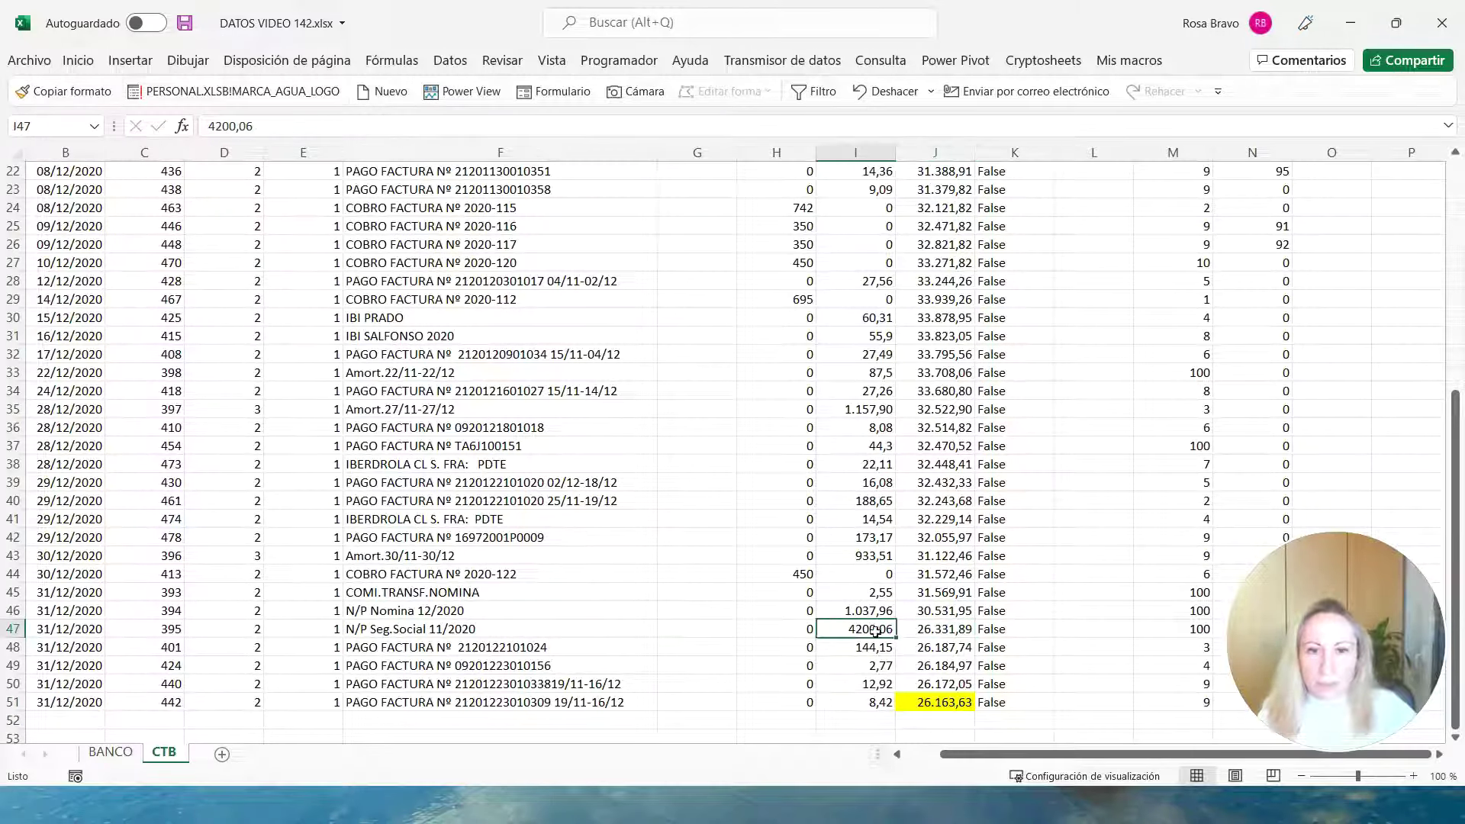
pyautogui.click(77, 64)
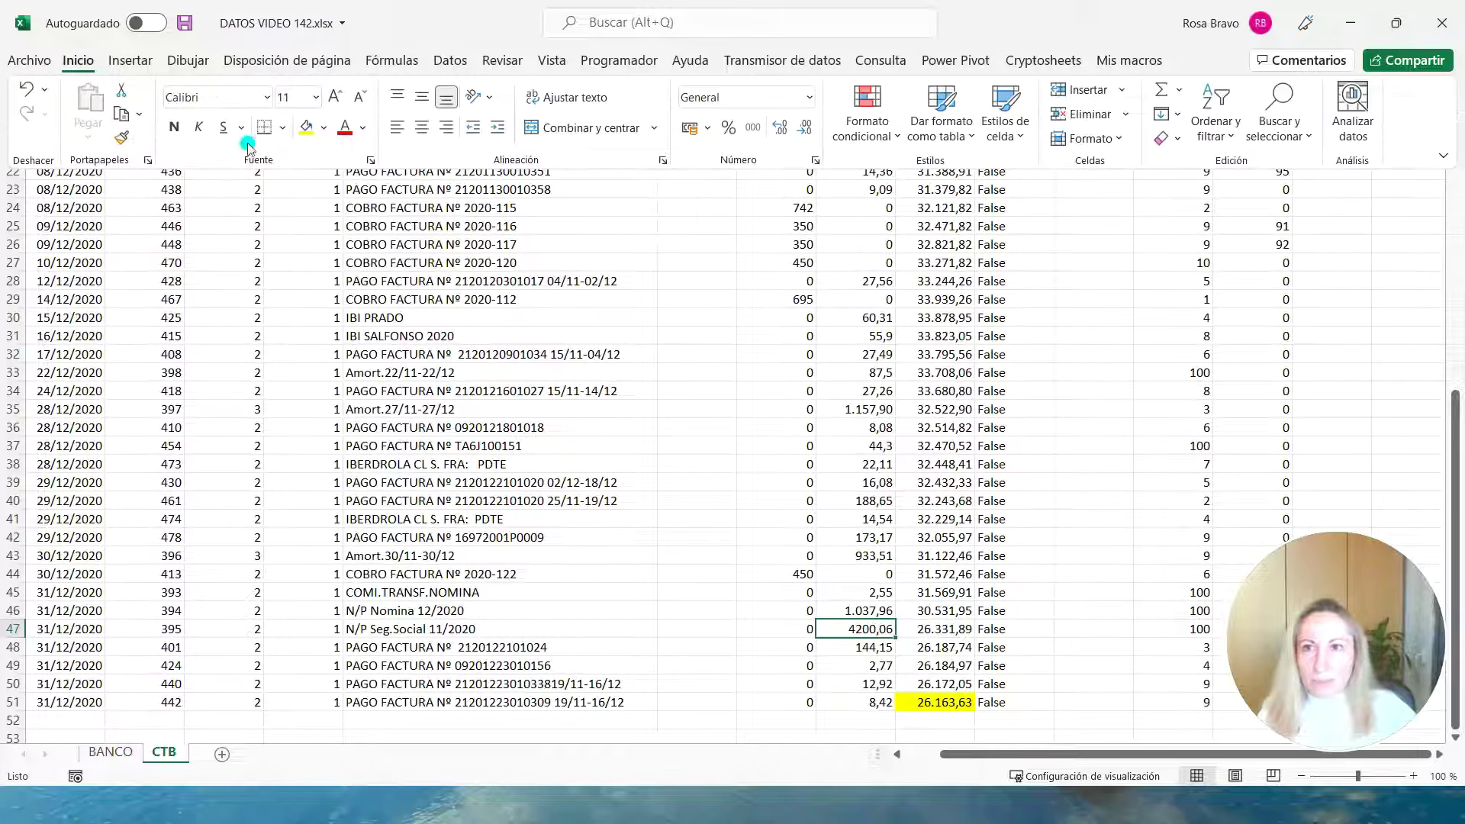
pyautogui.click(306, 131)
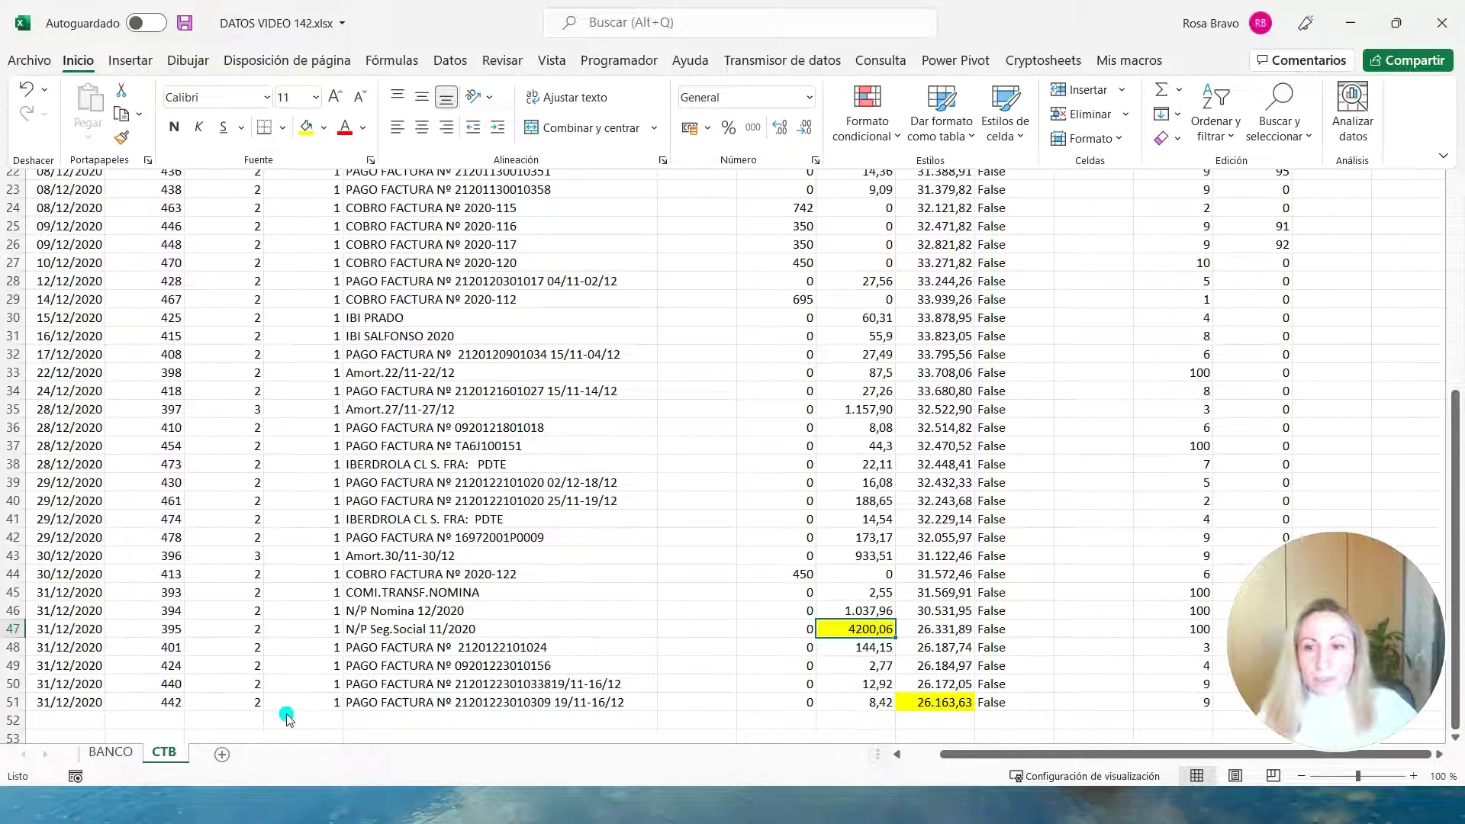
# Compare the BANCO and CTB sheets, checking the highlighted amounts, the final balances and the bank totals below the movements.
pyautogui.click(122, 753)
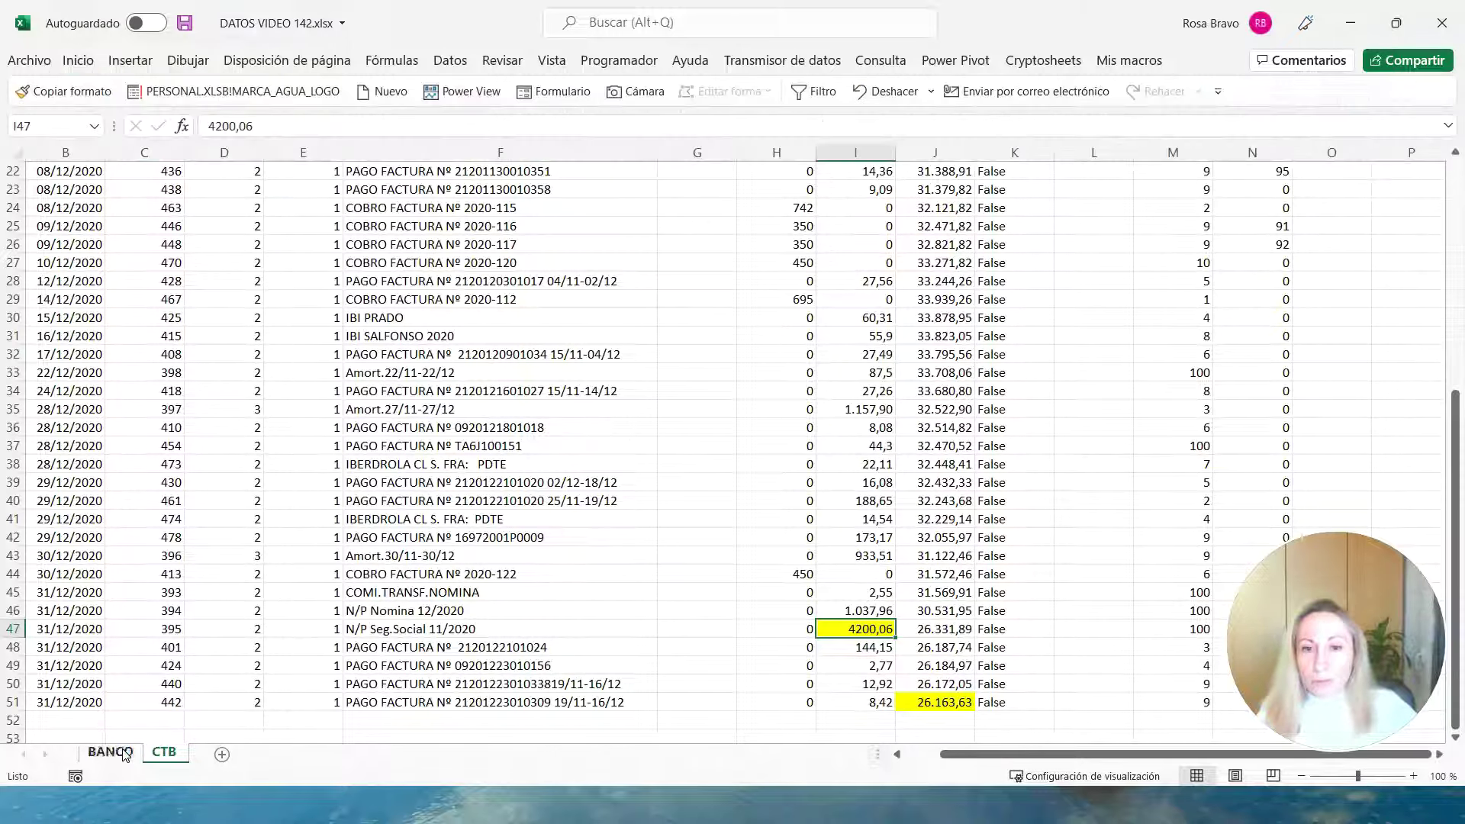
pyautogui.click(110, 756)
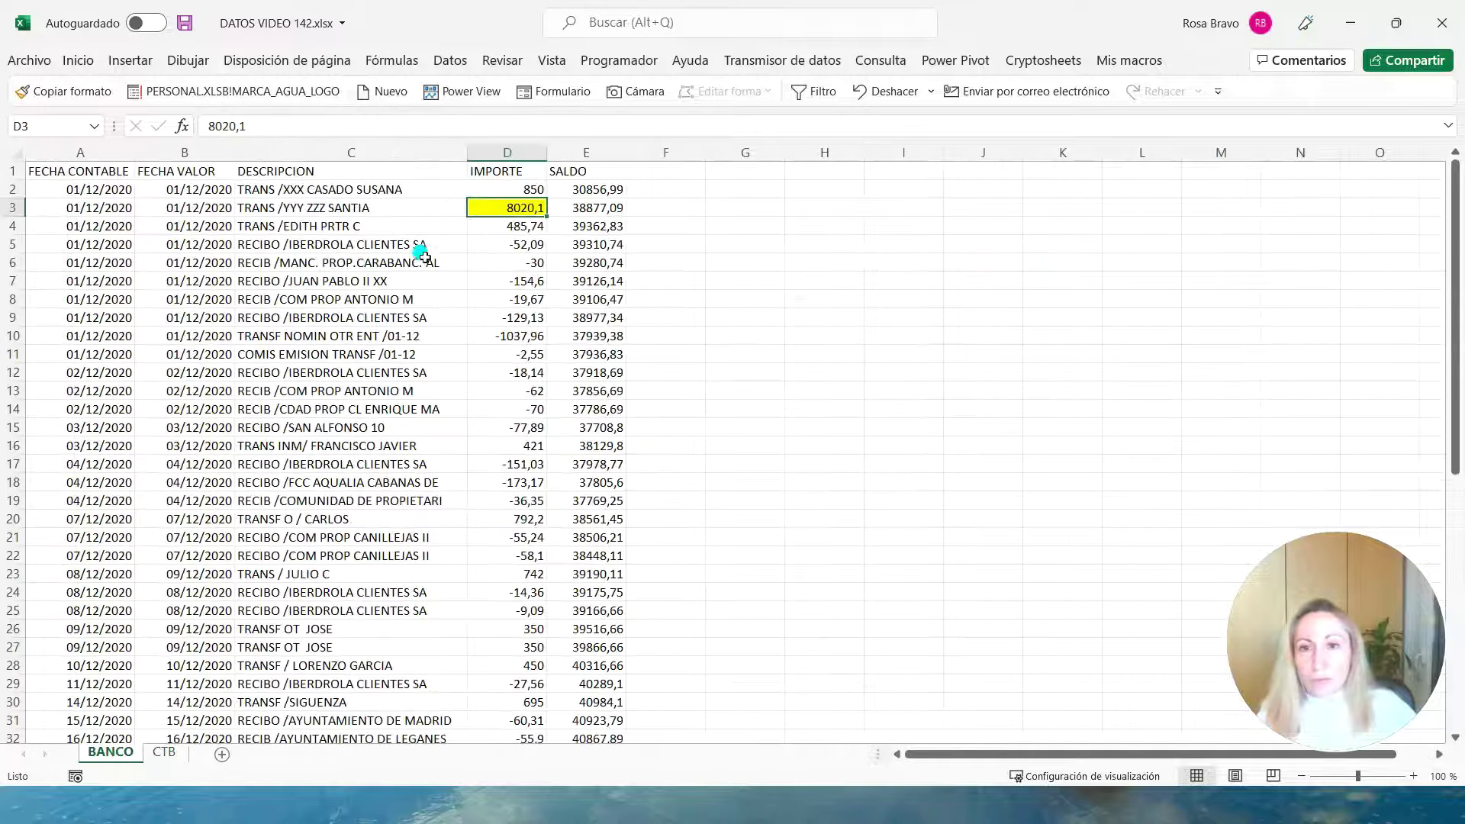
pyautogui.click(166, 754)
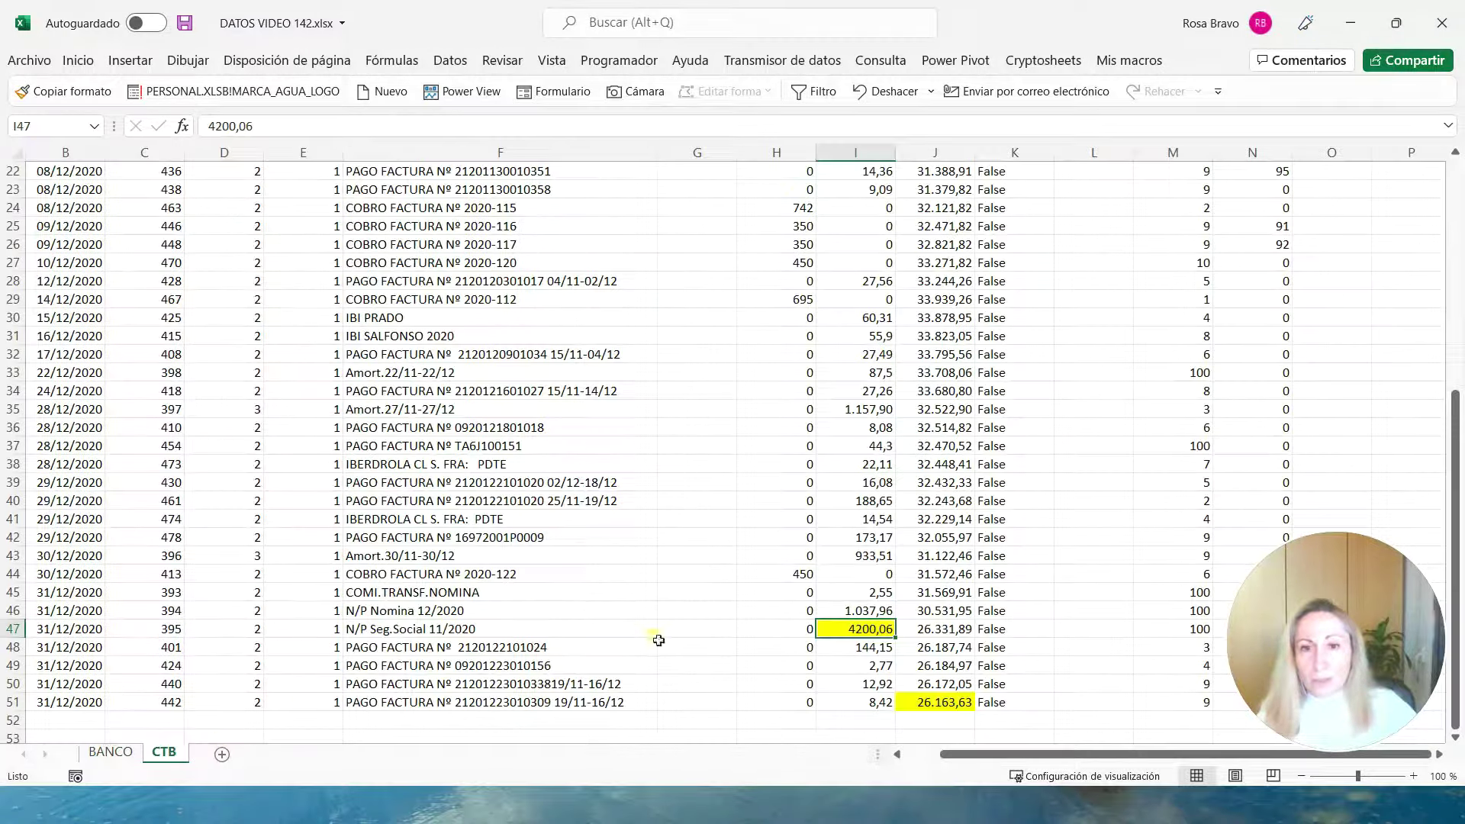
pyautogui.click(110, 753)
pyautogui.scroll(-4, 290, 610)
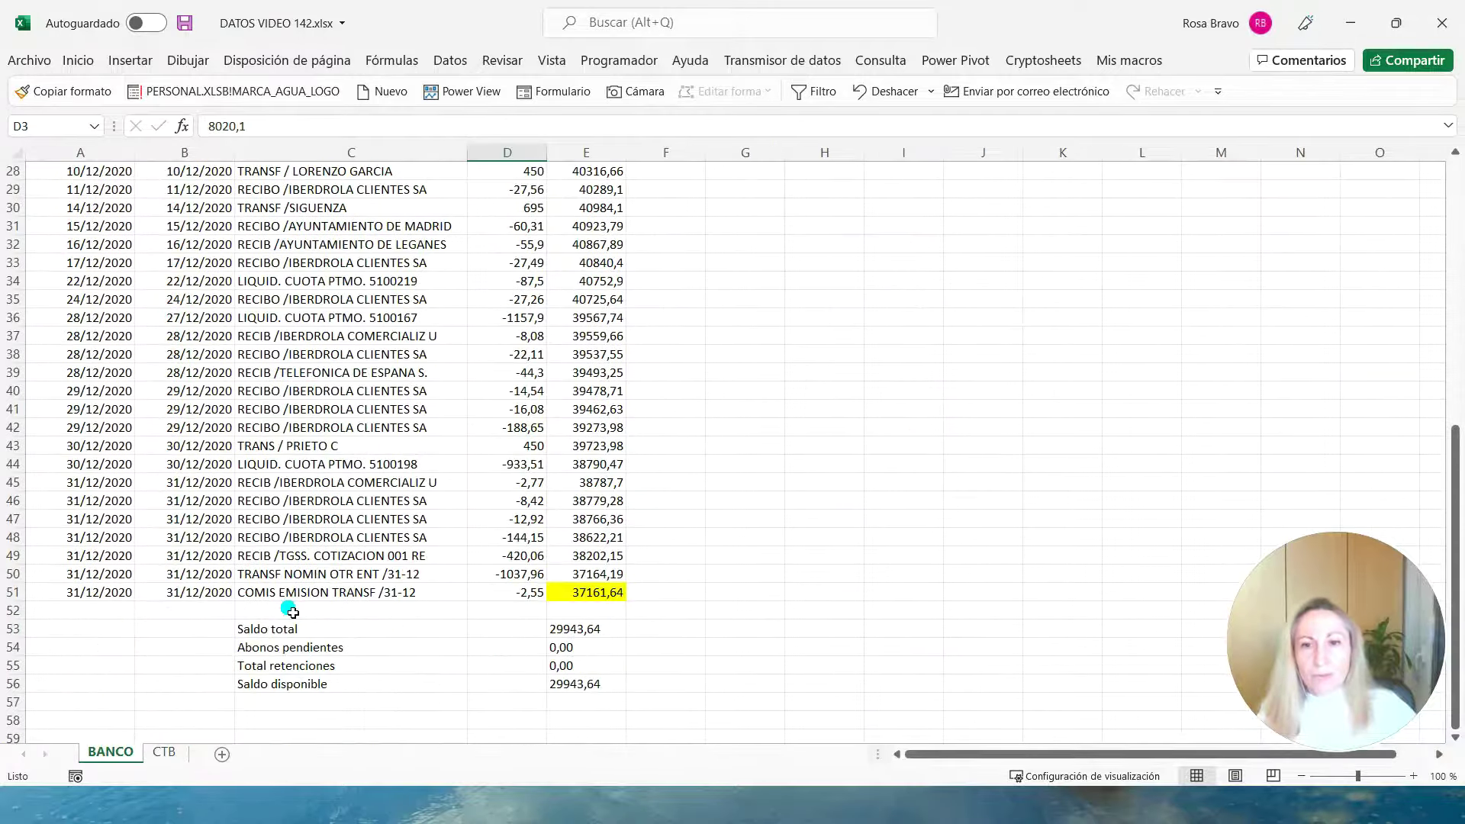
pyautogui.scroll(9, 290, 633)
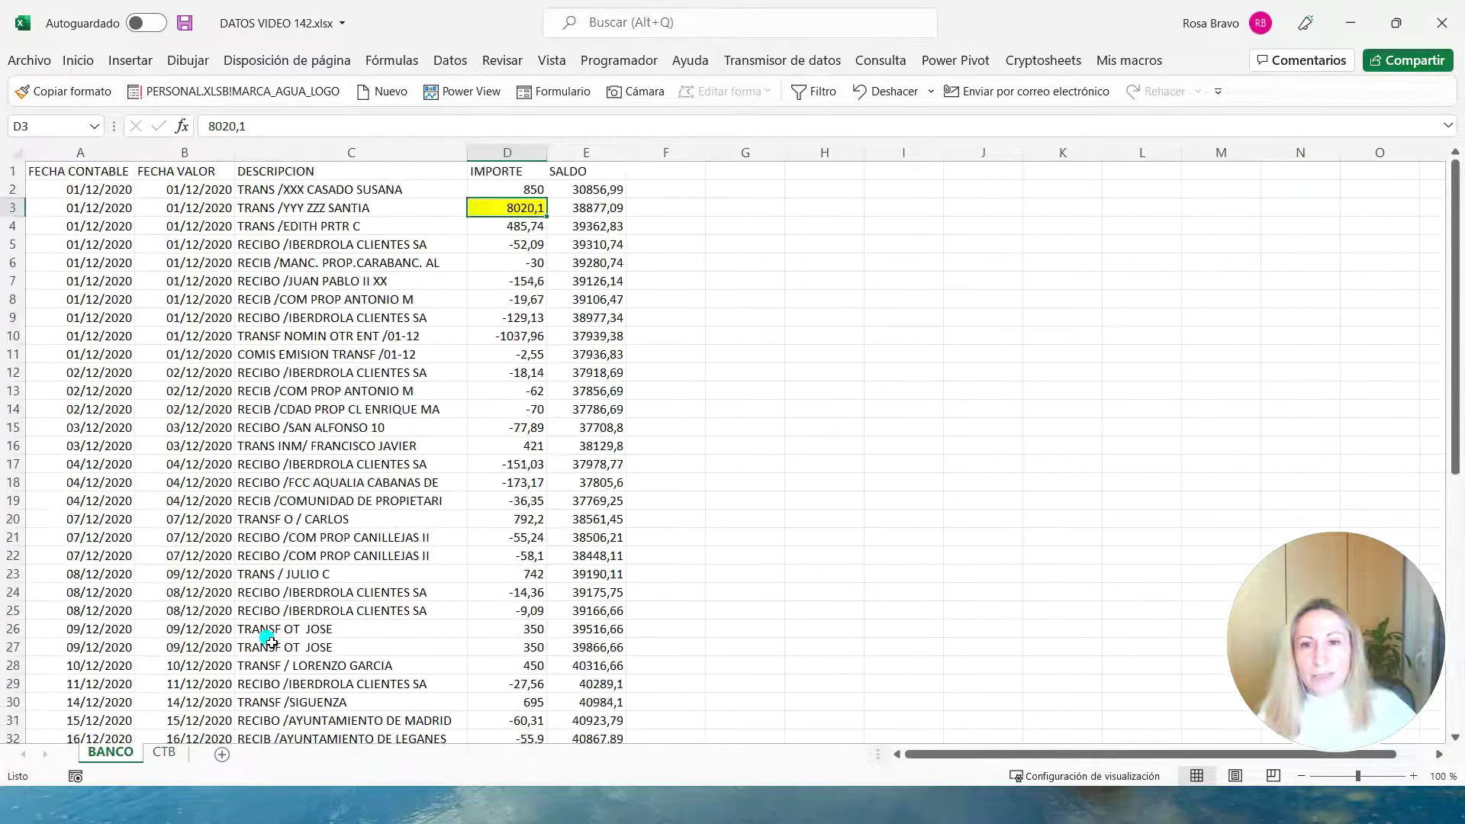
pyautogui.click(162, 754)
pyautogui.click(110, 753)
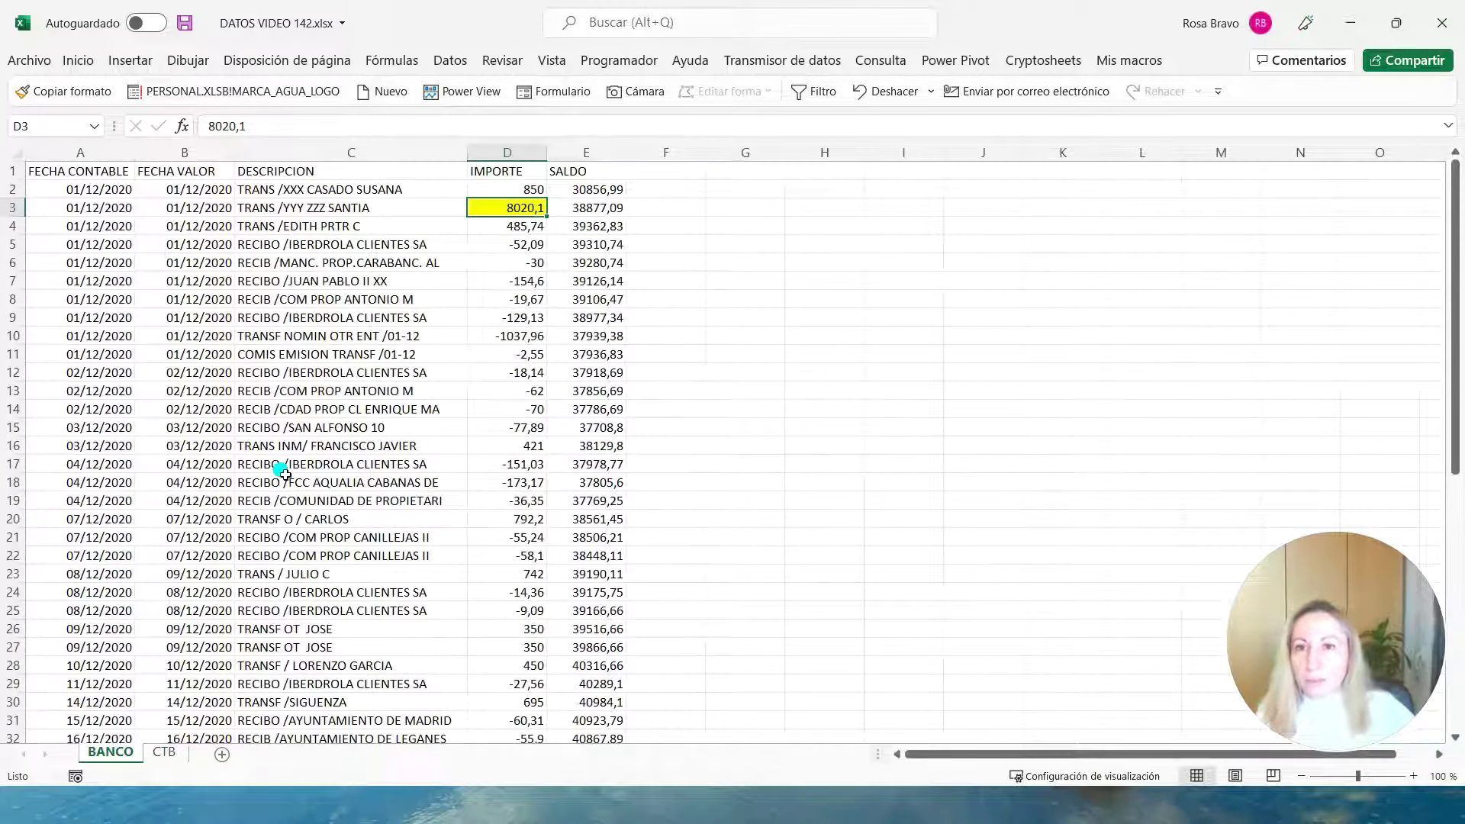
# Load the BANCO range A1:E51 into Power Query as a table with headers, leaving out the totals below it.
pyautogui.click(279, 377)
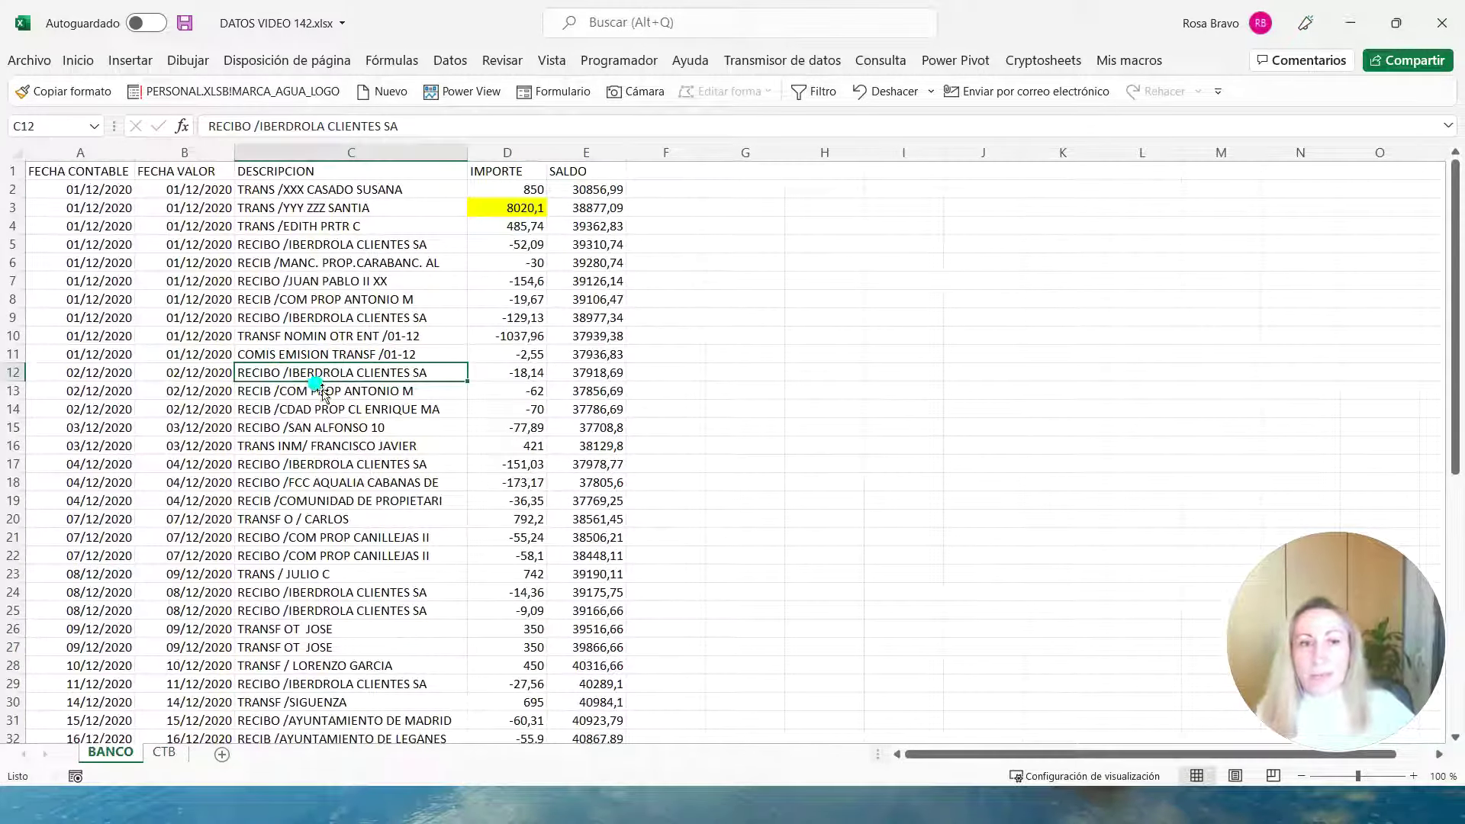
pyautogui.click(450, 61)
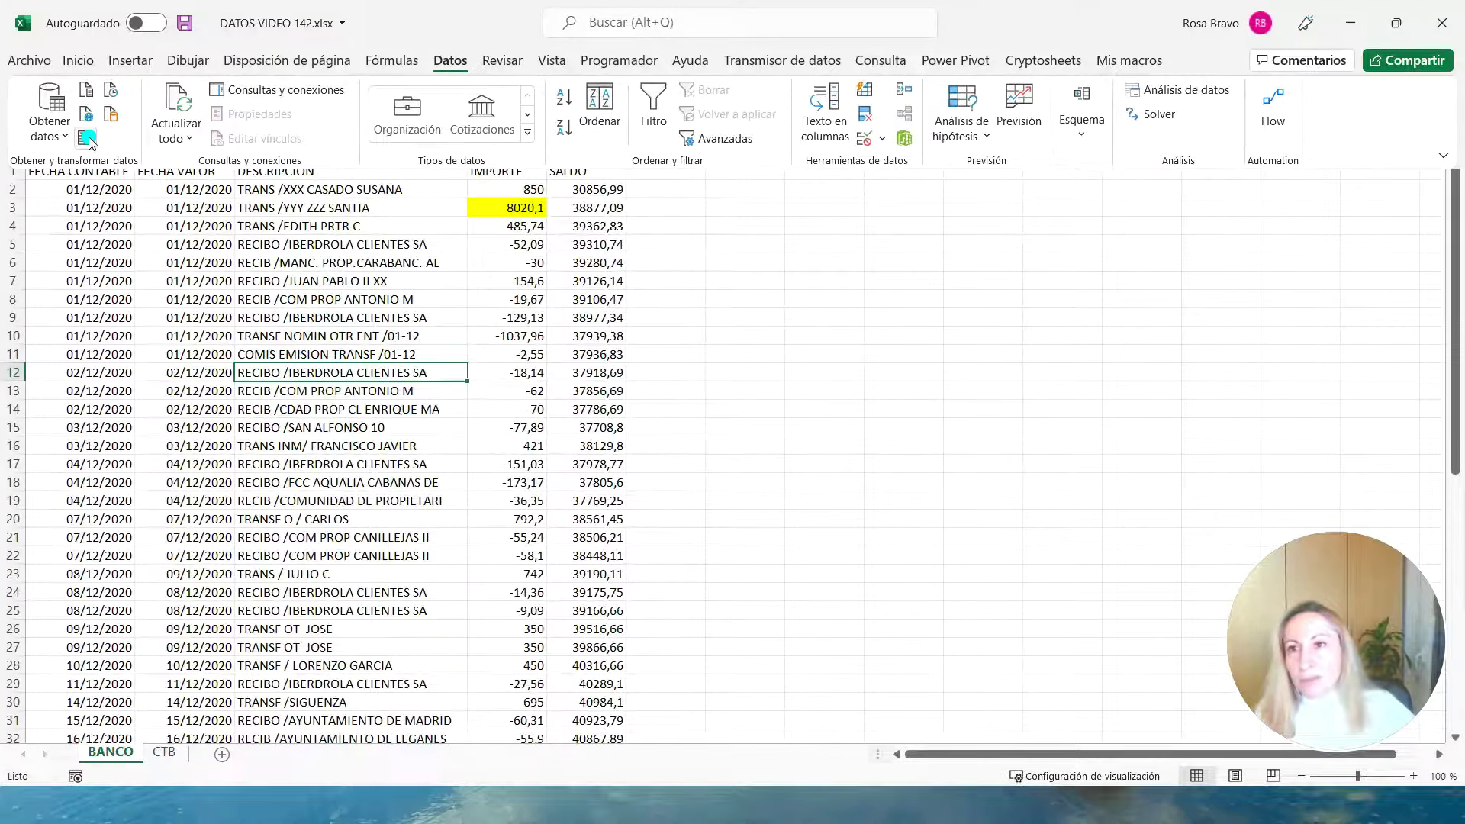
pyautogui.click(87, 139)
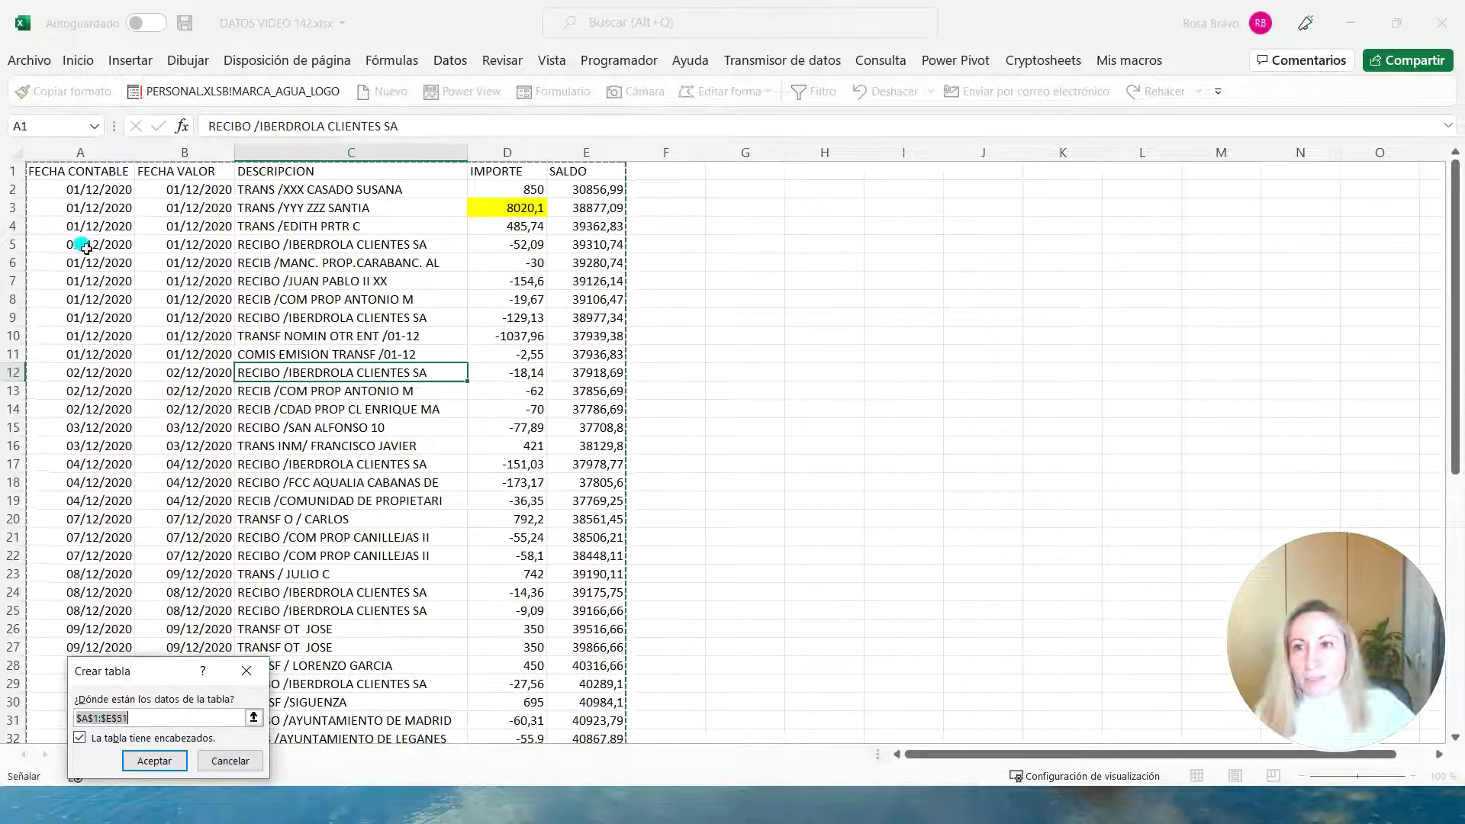
pyautogui.scroll(-9, 538, 456)
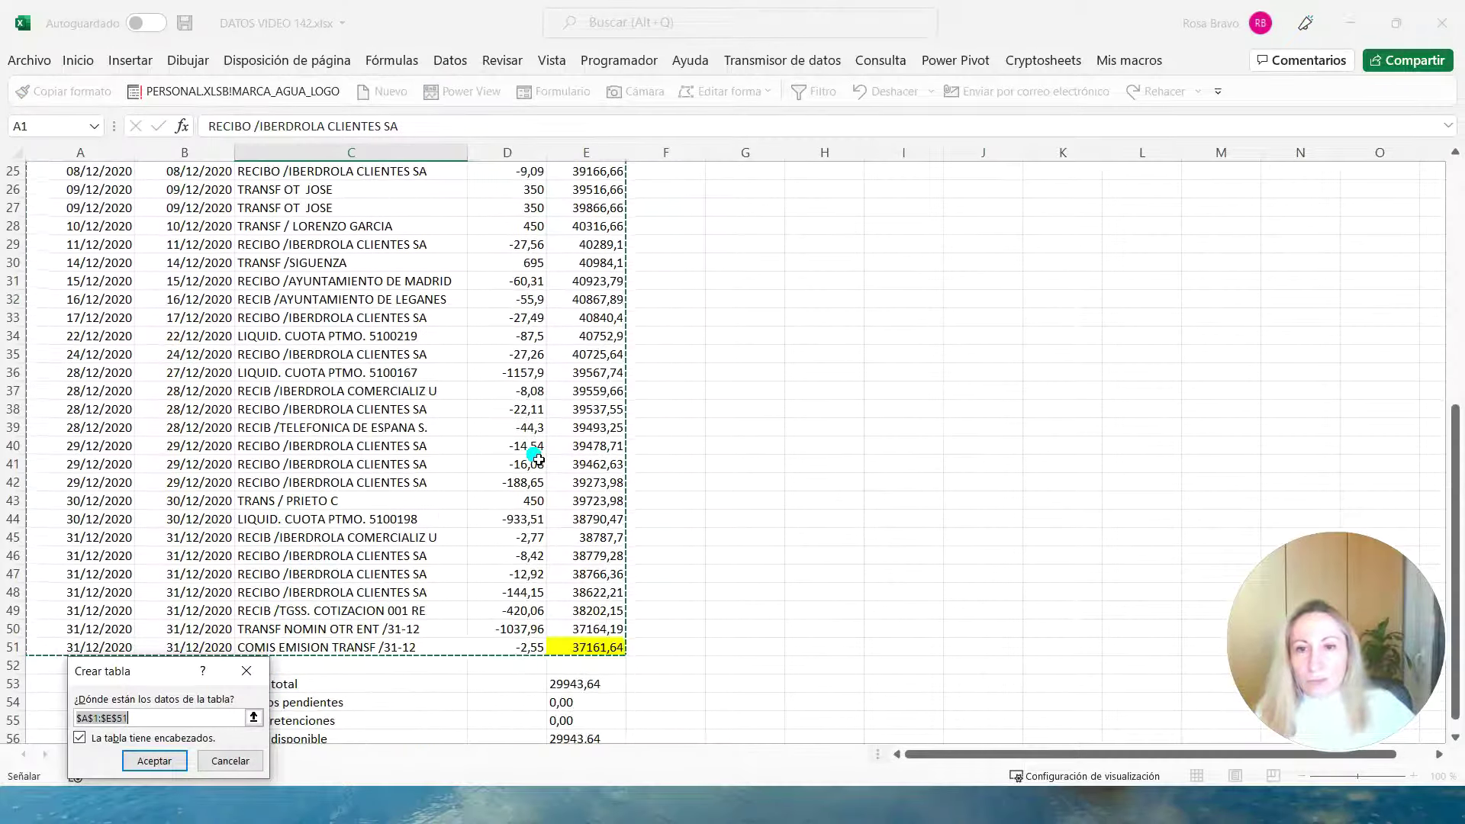
pyautogui.scroll(1, 534, 456)
pyautogui.scroll(-3, 488, 457)
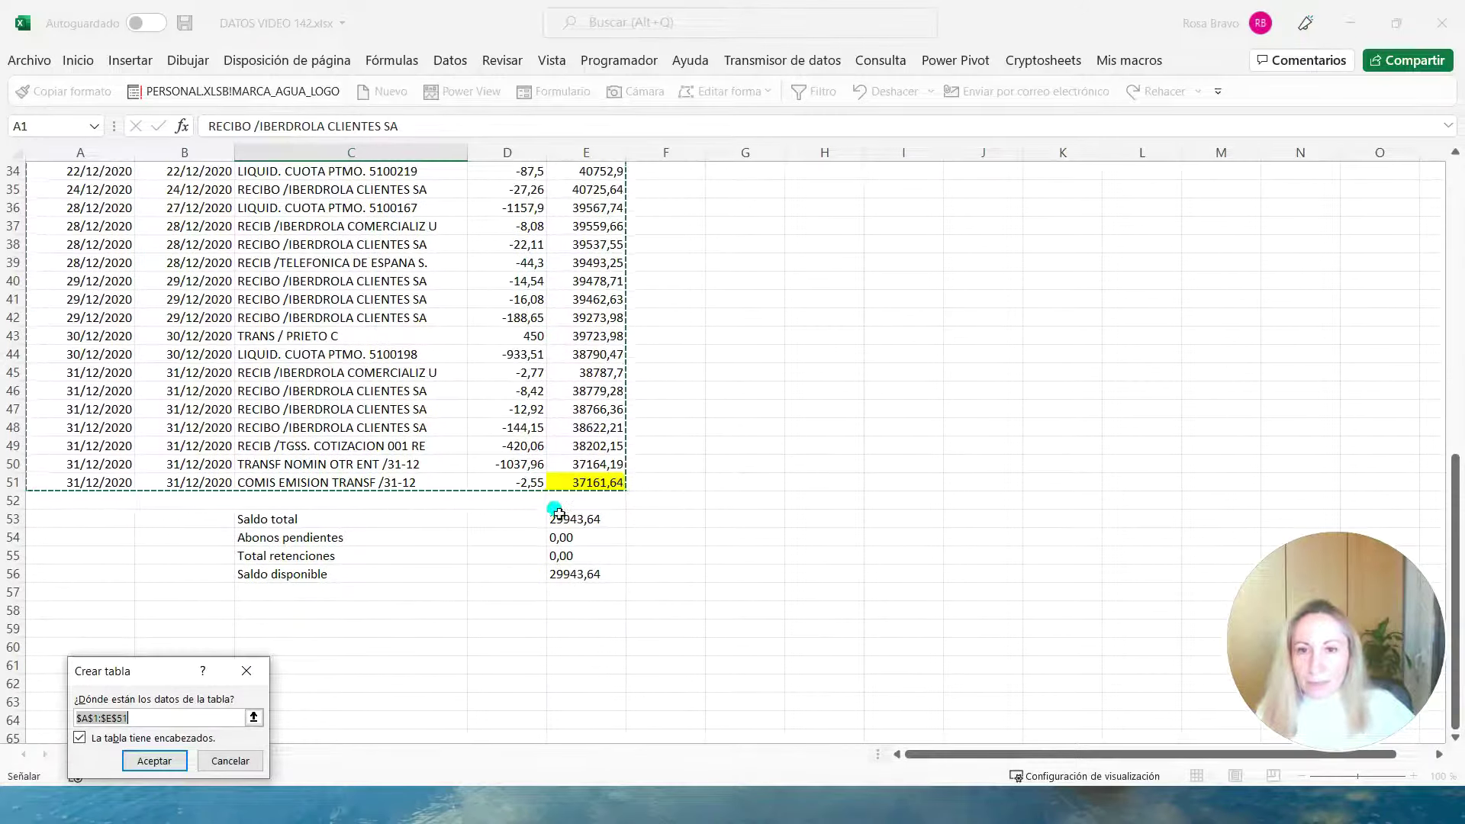
pyautogui.scroll(7, 400, 507)
pyautogui.scroll(4, 408, 505)
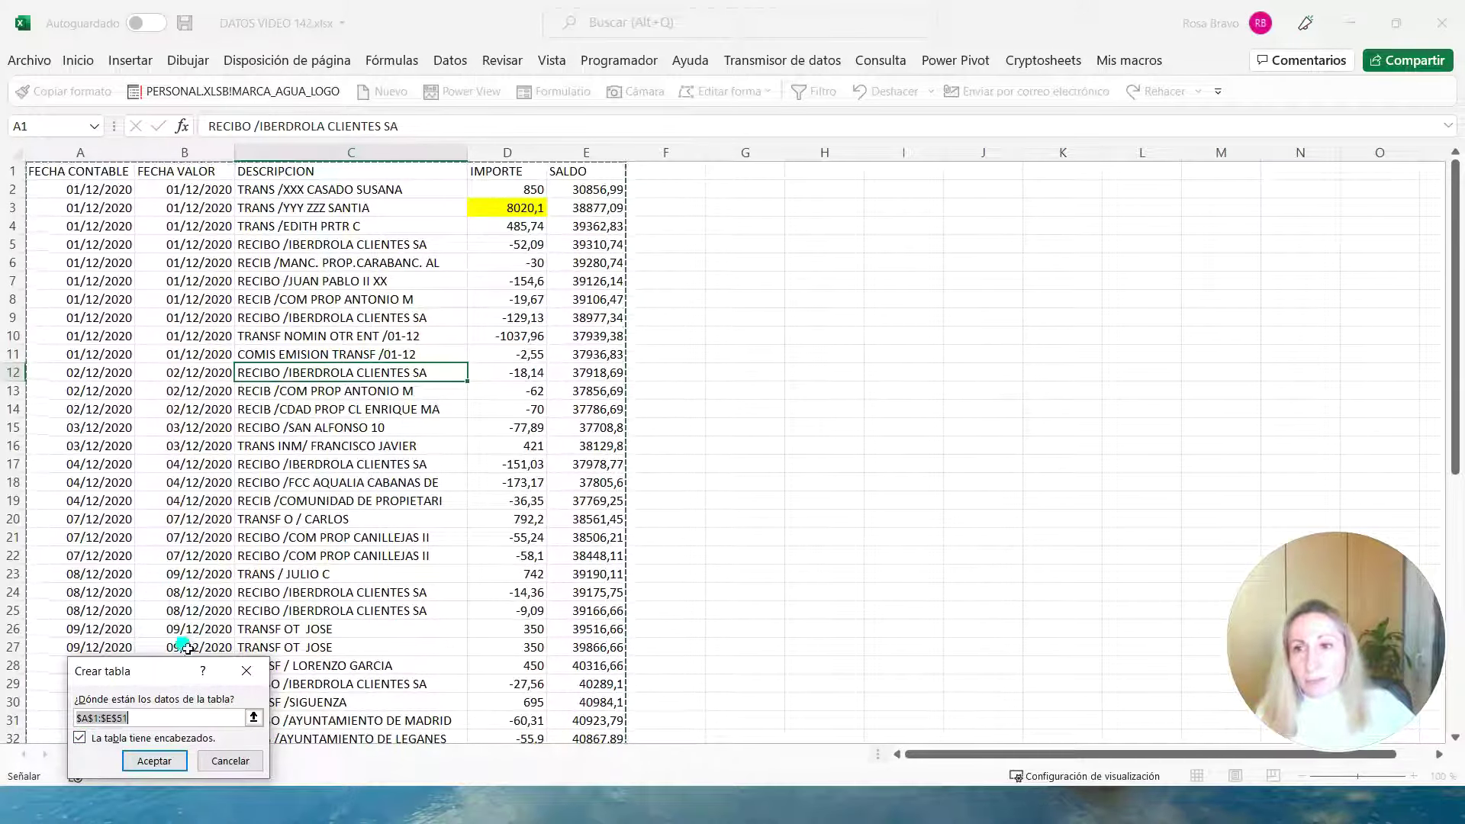
pyautogui.click(155, 763)
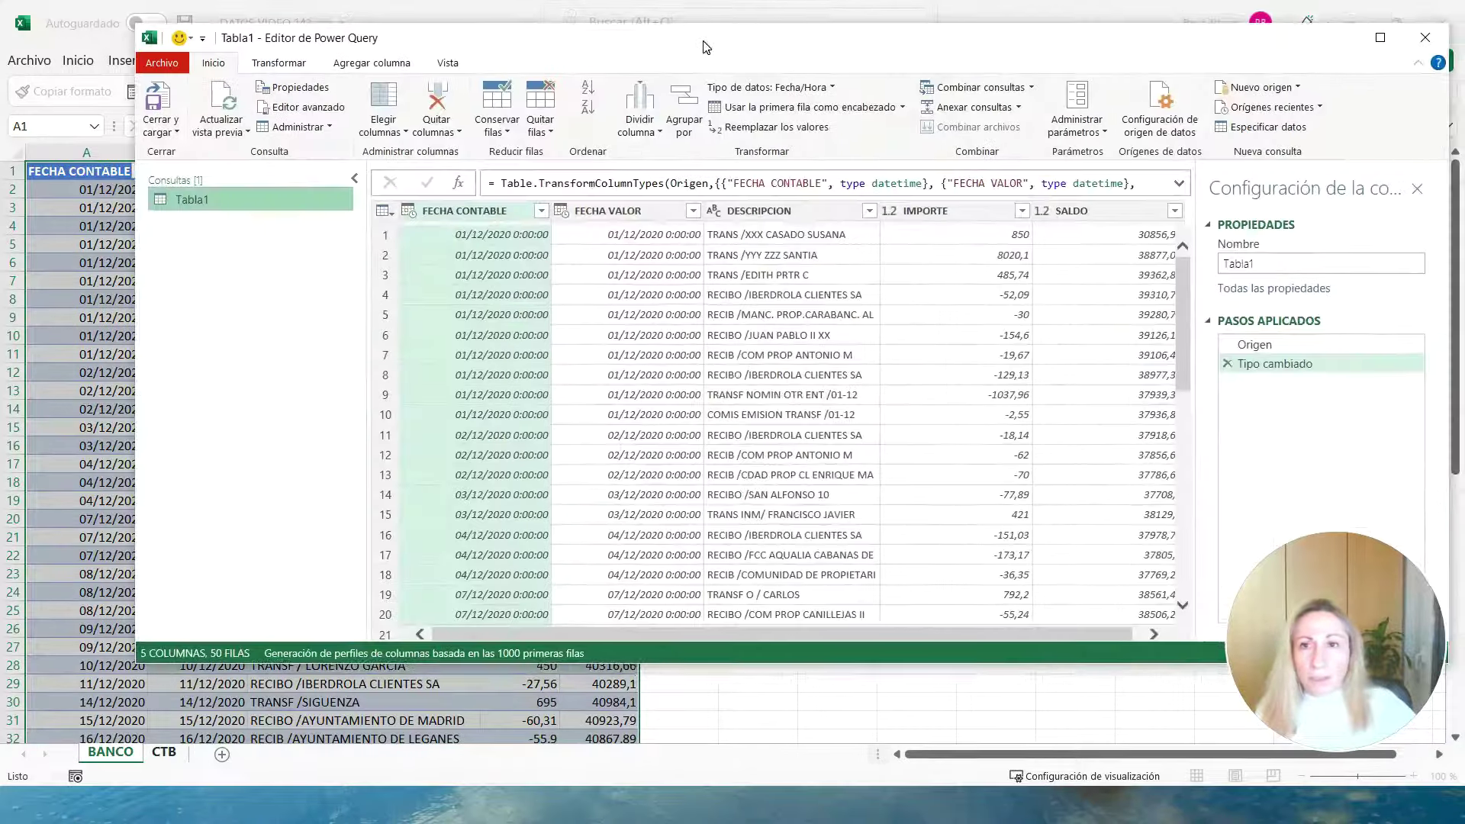
# Maximize the Power Query editor and review the Tabla1 columns FECHA CONTABLE, FECHA VALOR, DESCRIPCION, IMPORTE and SALDO.
pyautogui.moveTo(703, 46); pyautogui.dragTo(637, 55)
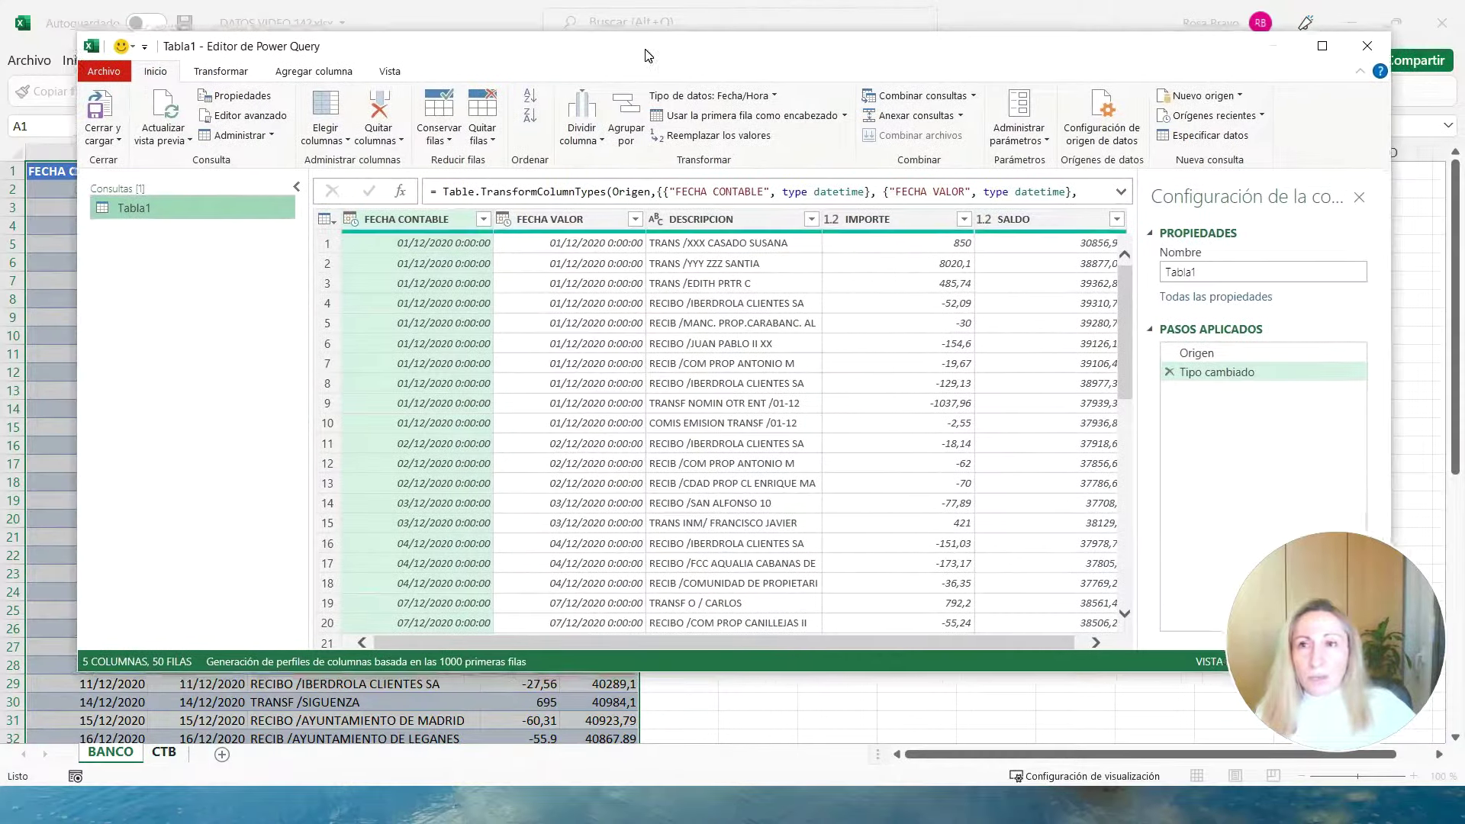
pyautogui.click(1314, 49)
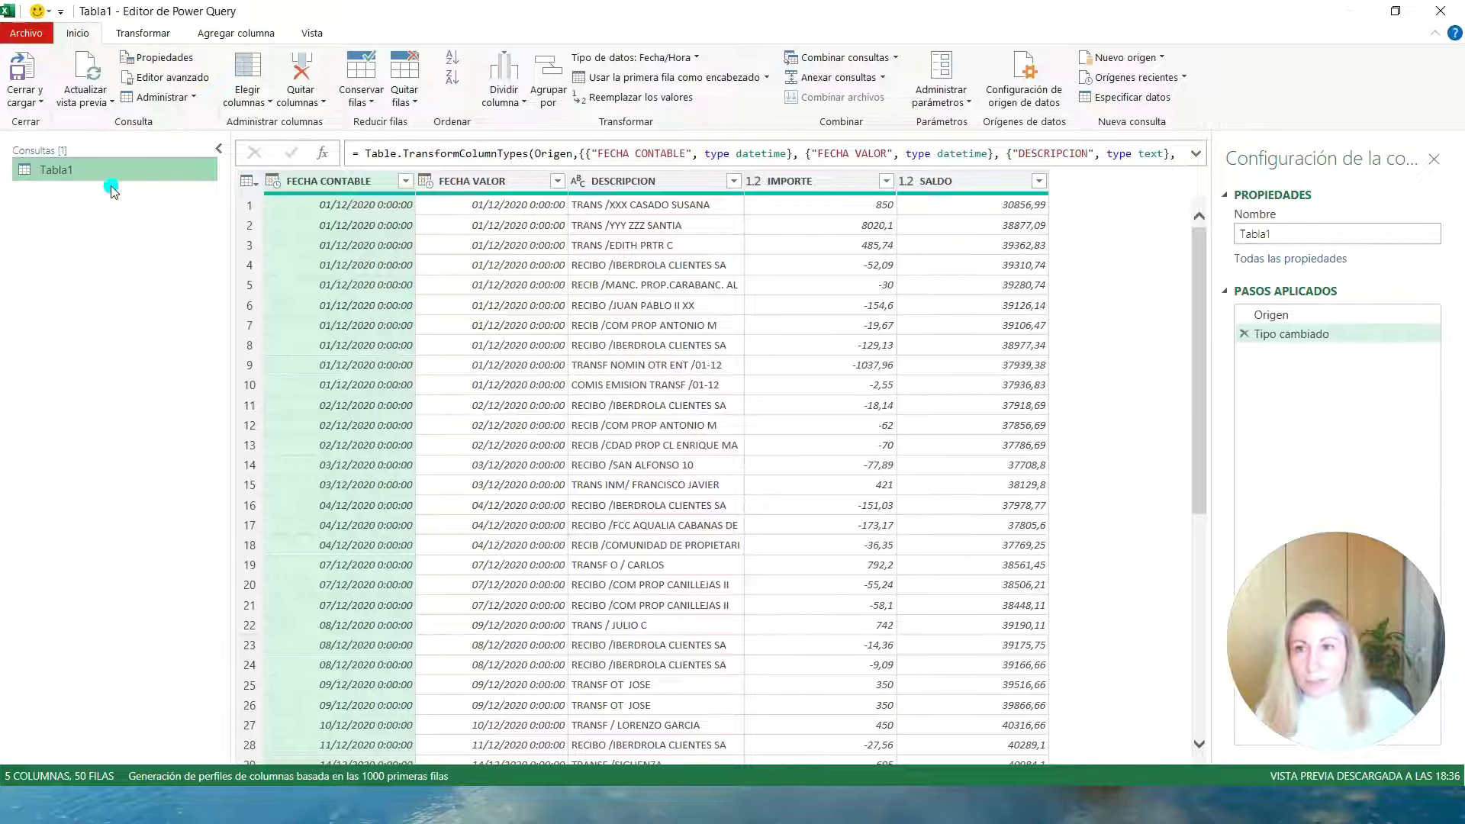
pyautogui.click(472, 181)
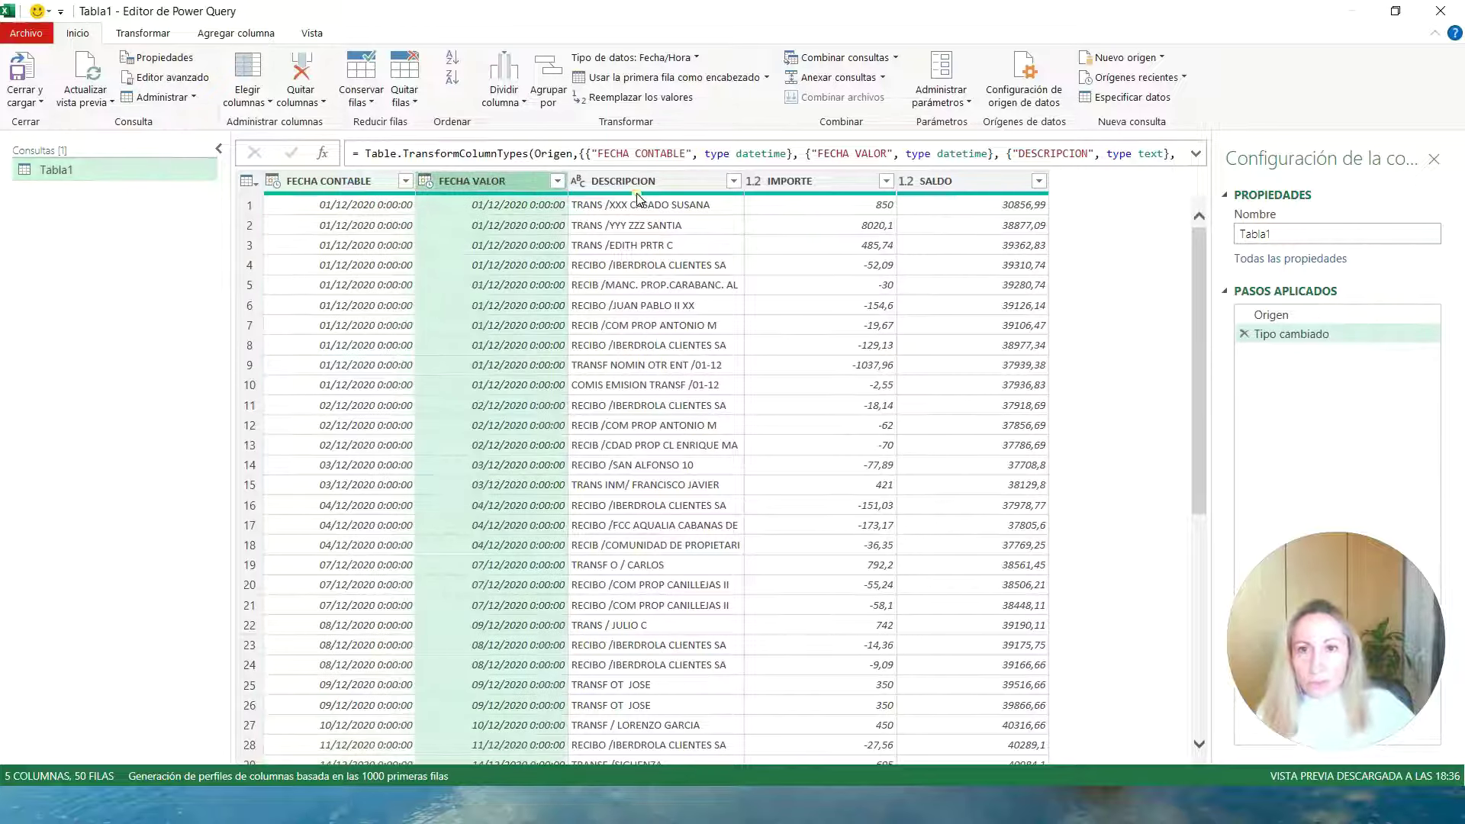
pyautogui.click(644, 184)
pyautogui.click(817, 184)
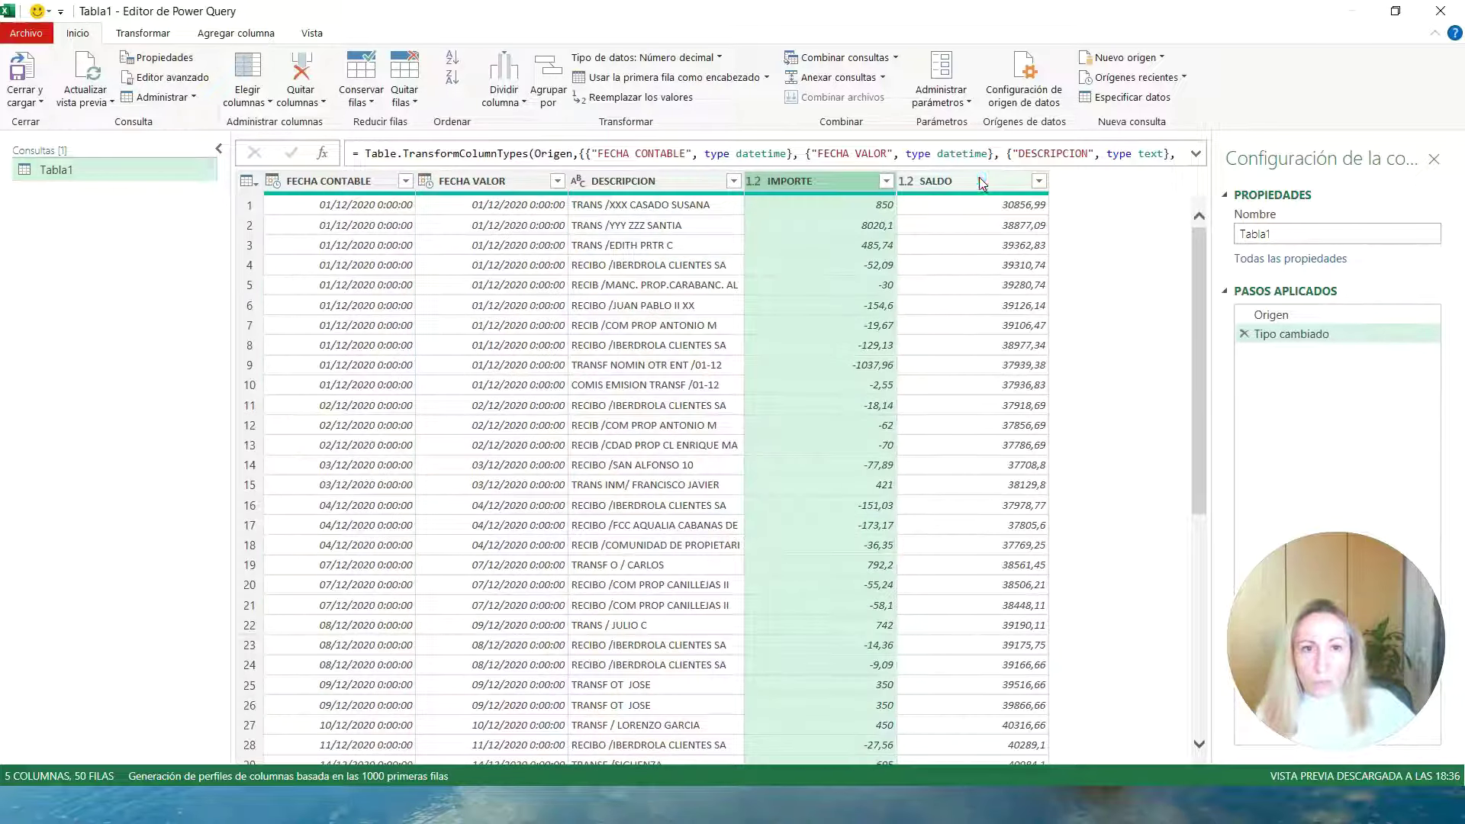
pyautogui.click(981, 183)
pyautogui.click(333, 183)
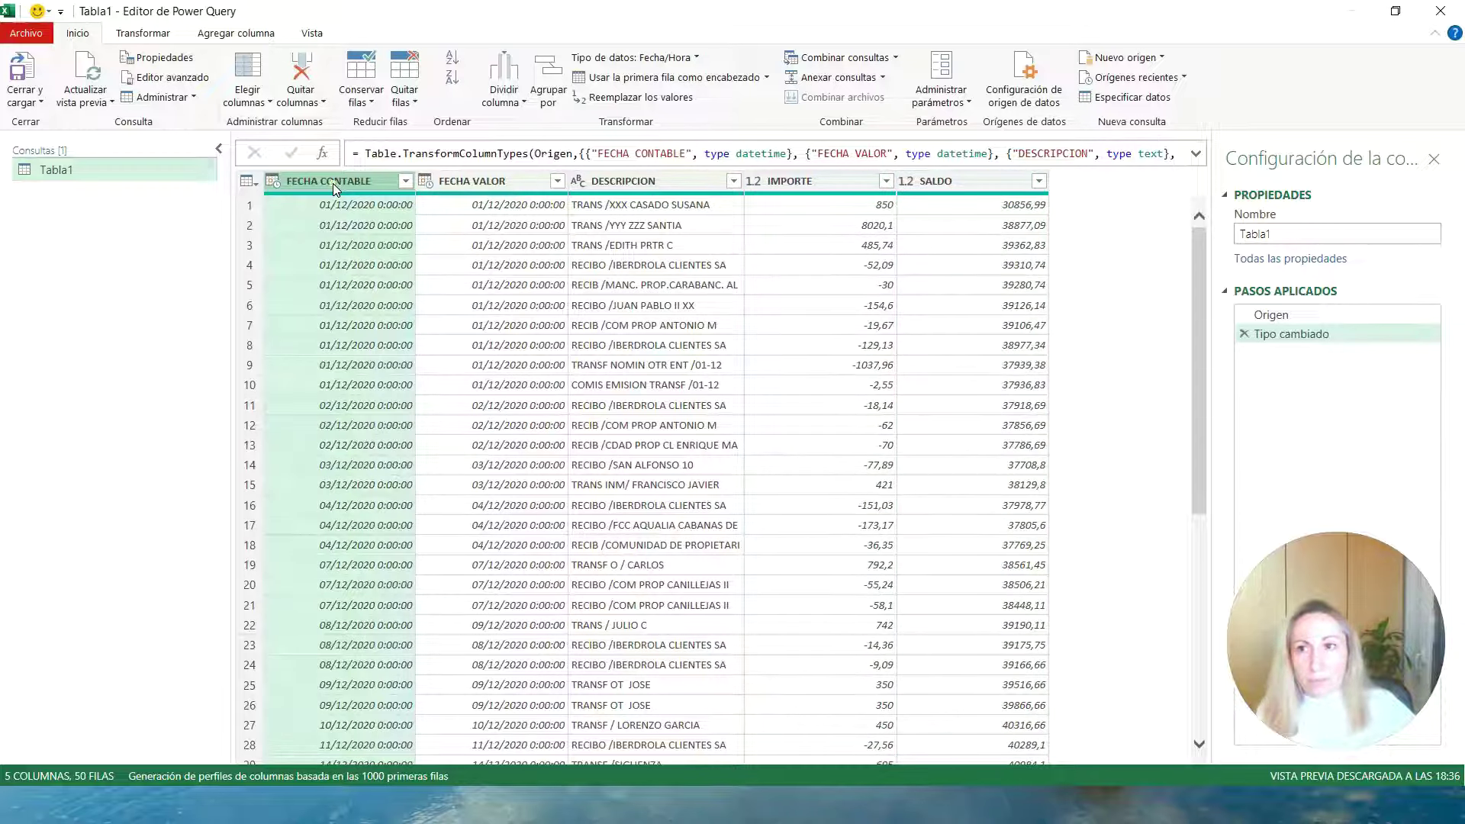
# Rename the Tabla1 query as BANCO.
pyautogui.rightClick(74, 177)
pyautogui.click(180, 252)
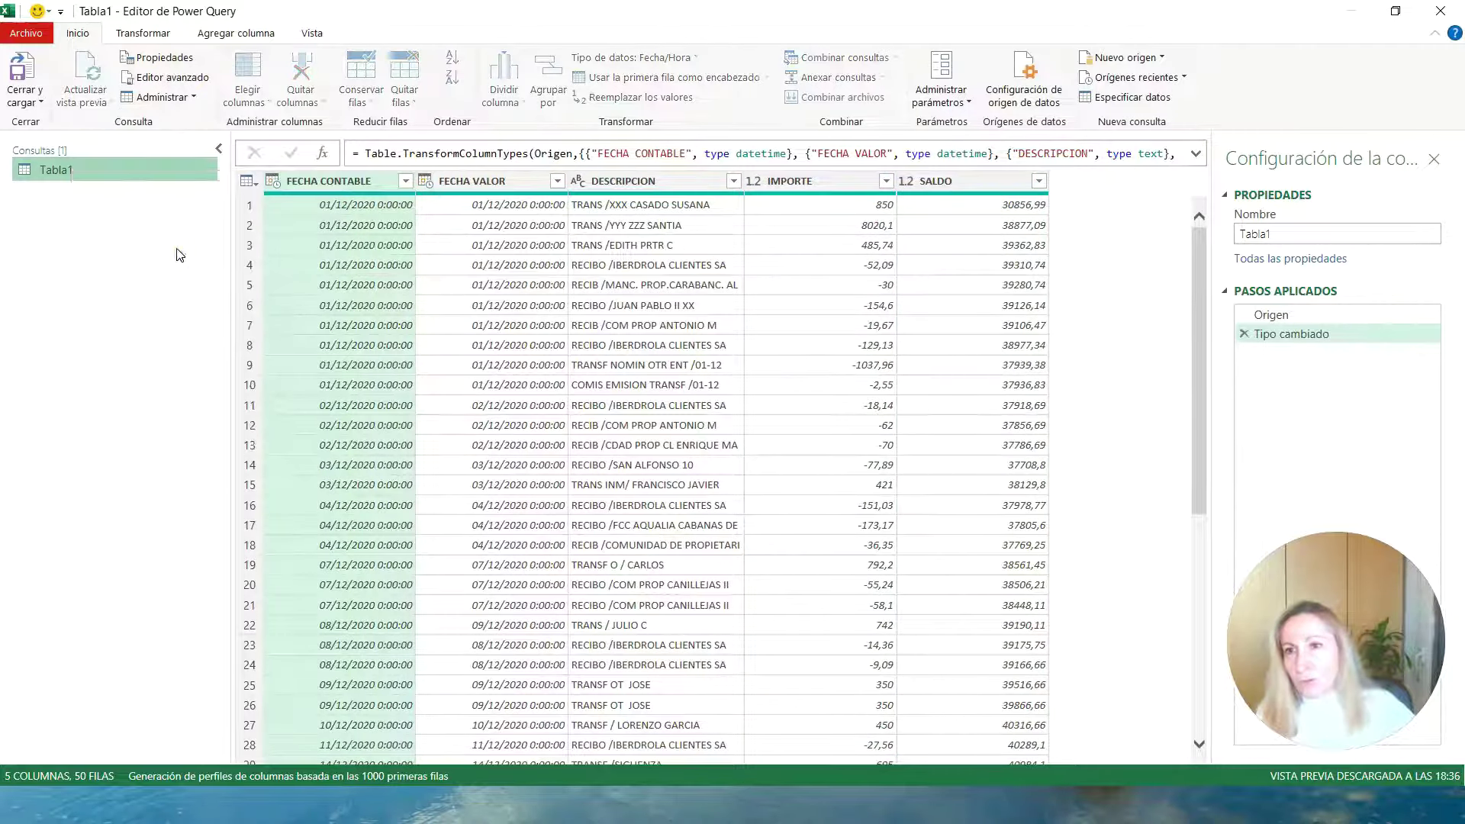
pyautogui.press('BackSpace')
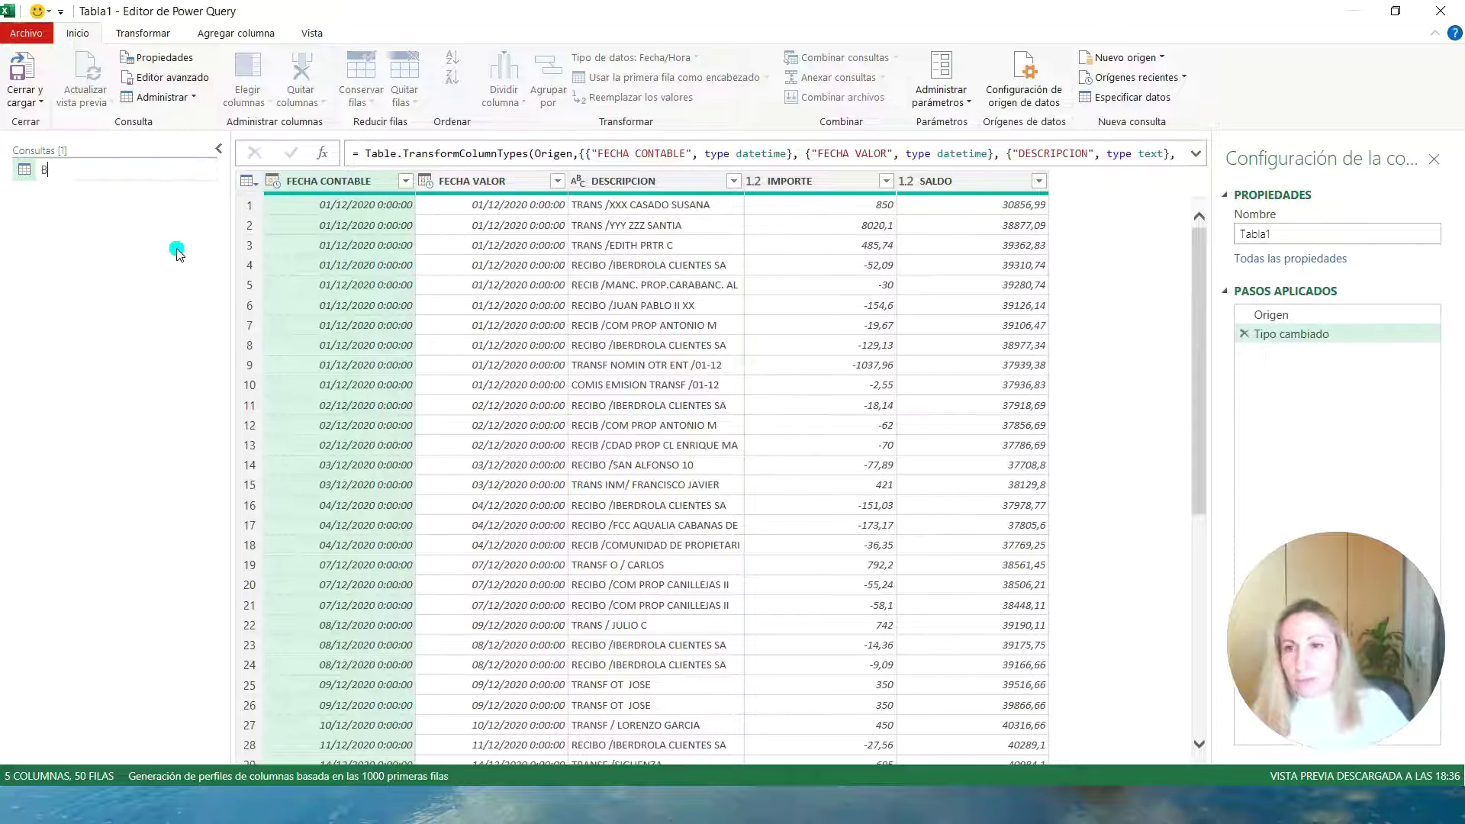
pyautogui.write('BANCO')
pyautogui.press('Return')
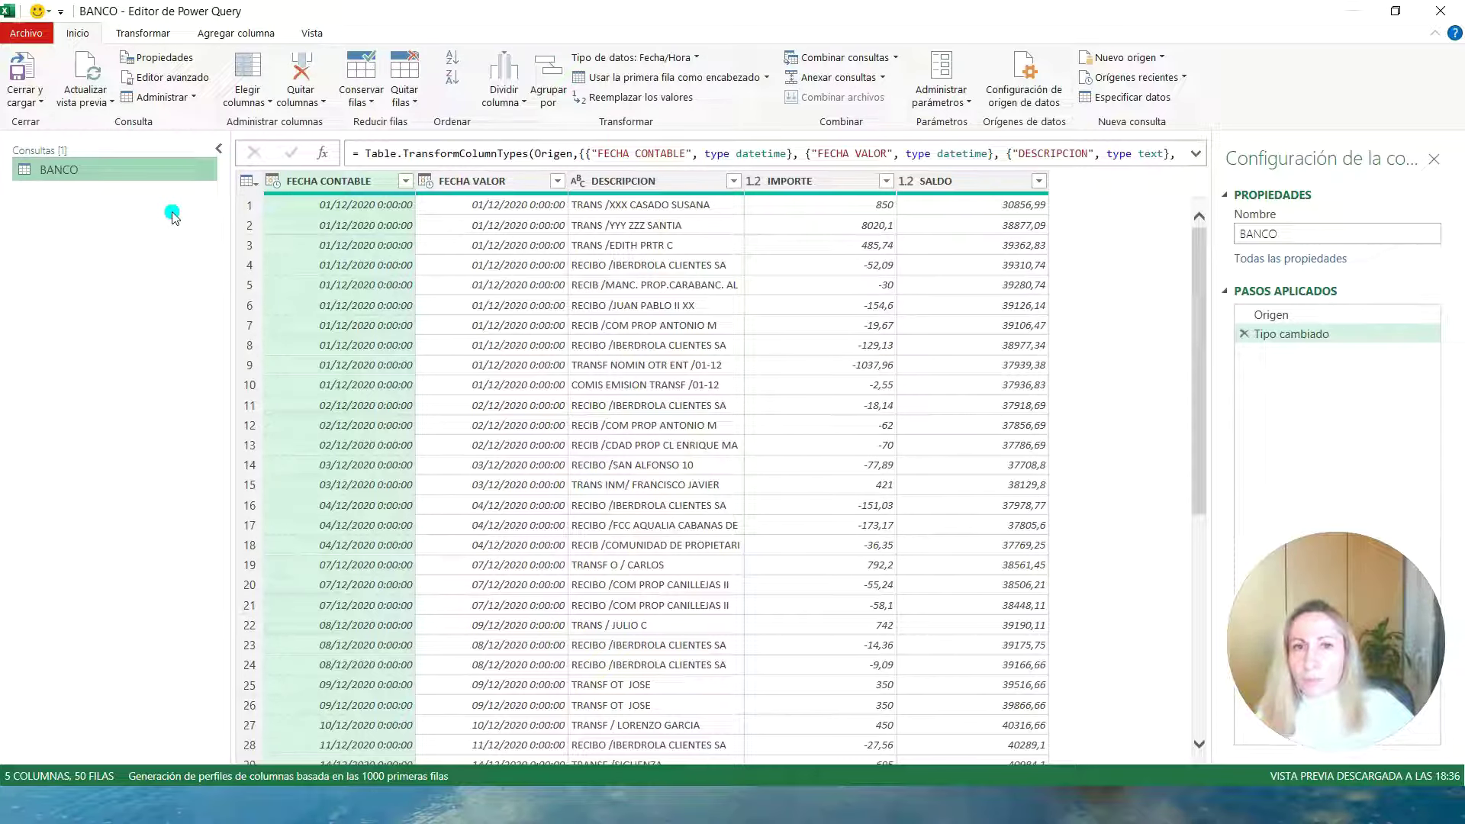
# Close and load the BANCO query to the workbook and permanently delete the new output sheet, BANCO (2).
pyautogui.click(39, 103)
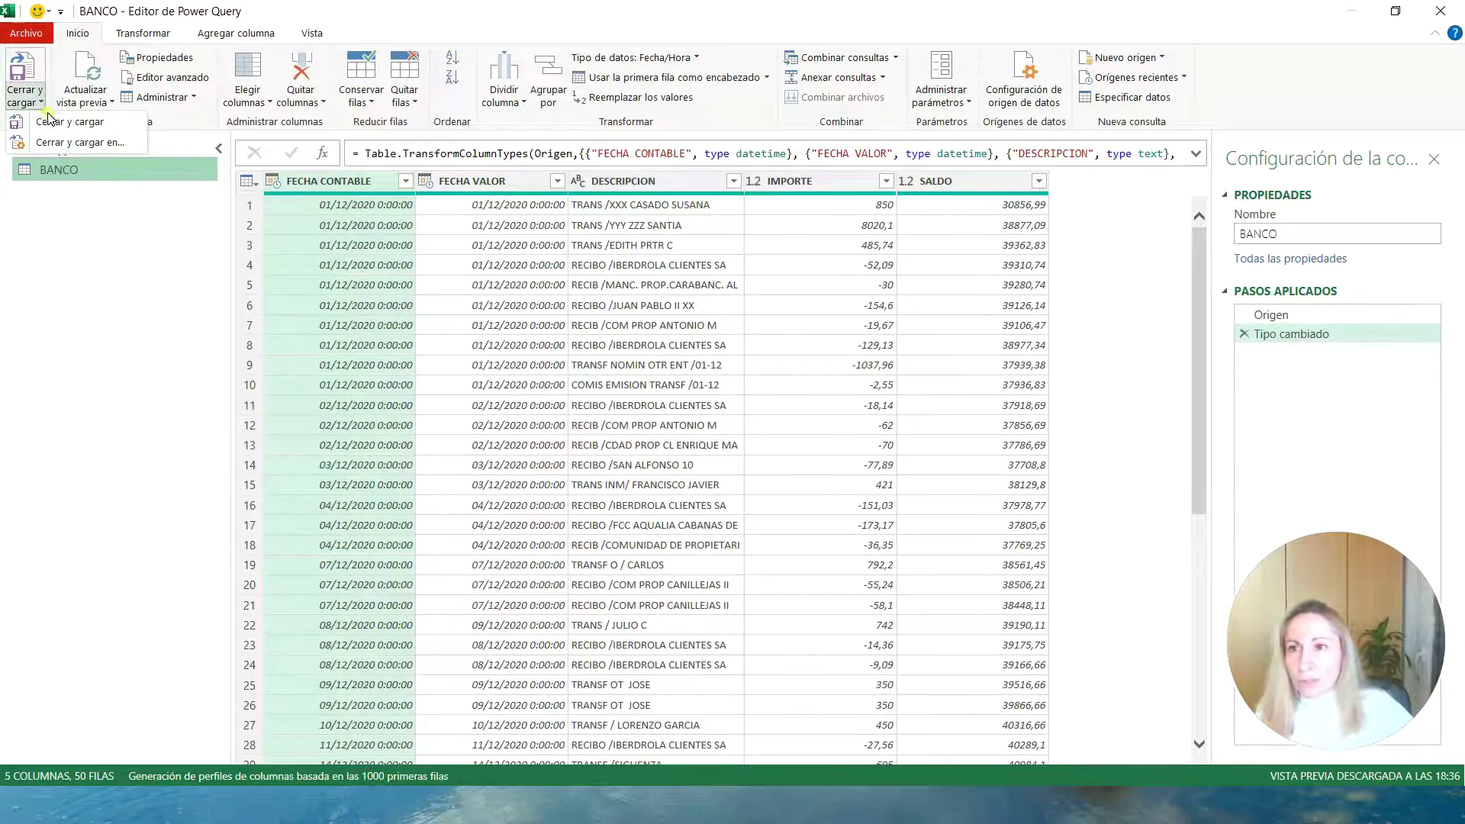
pyautogui.click(49, 122)
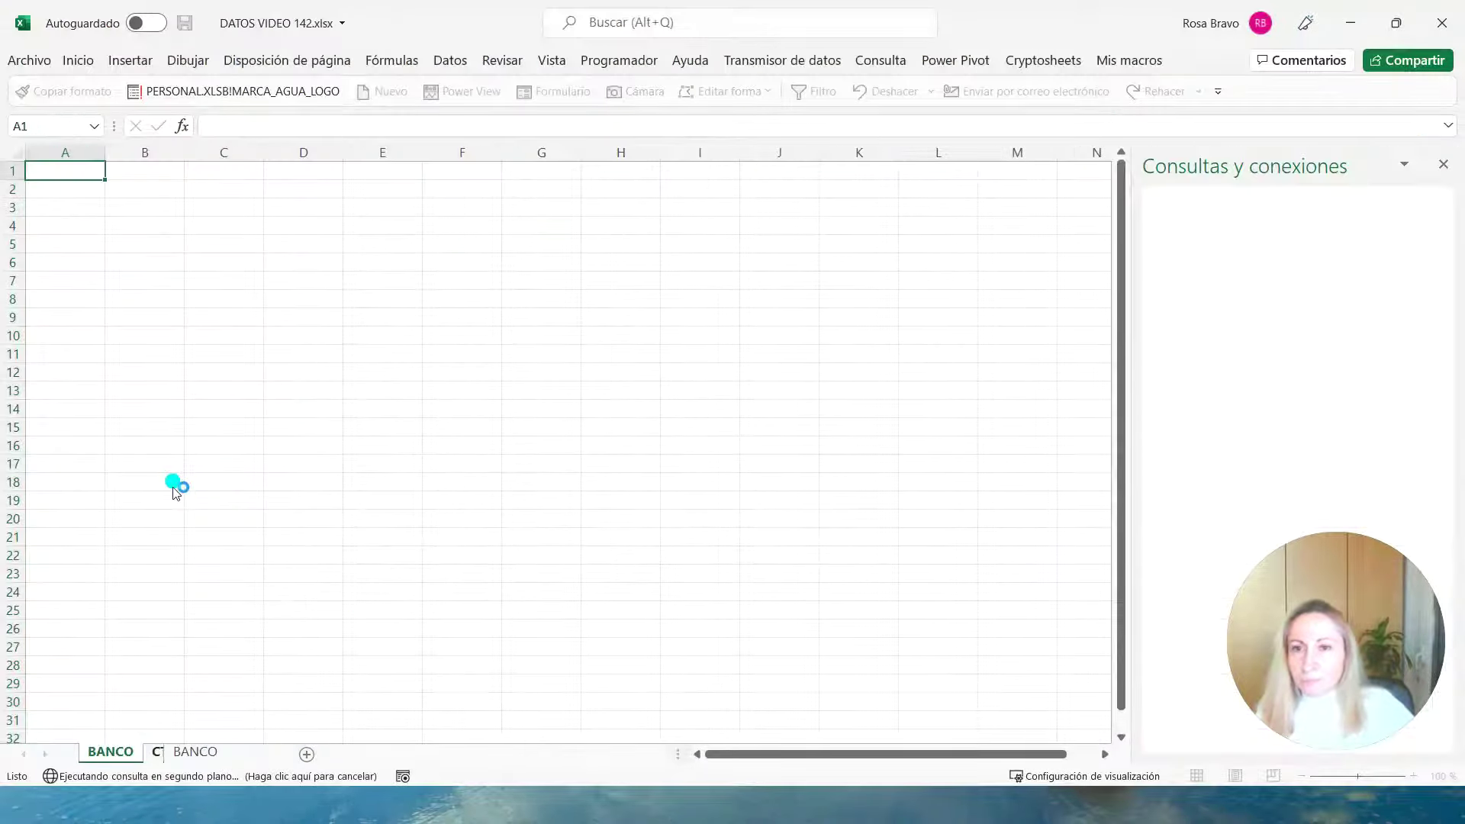
pyautogui.rightClick(132, 759)
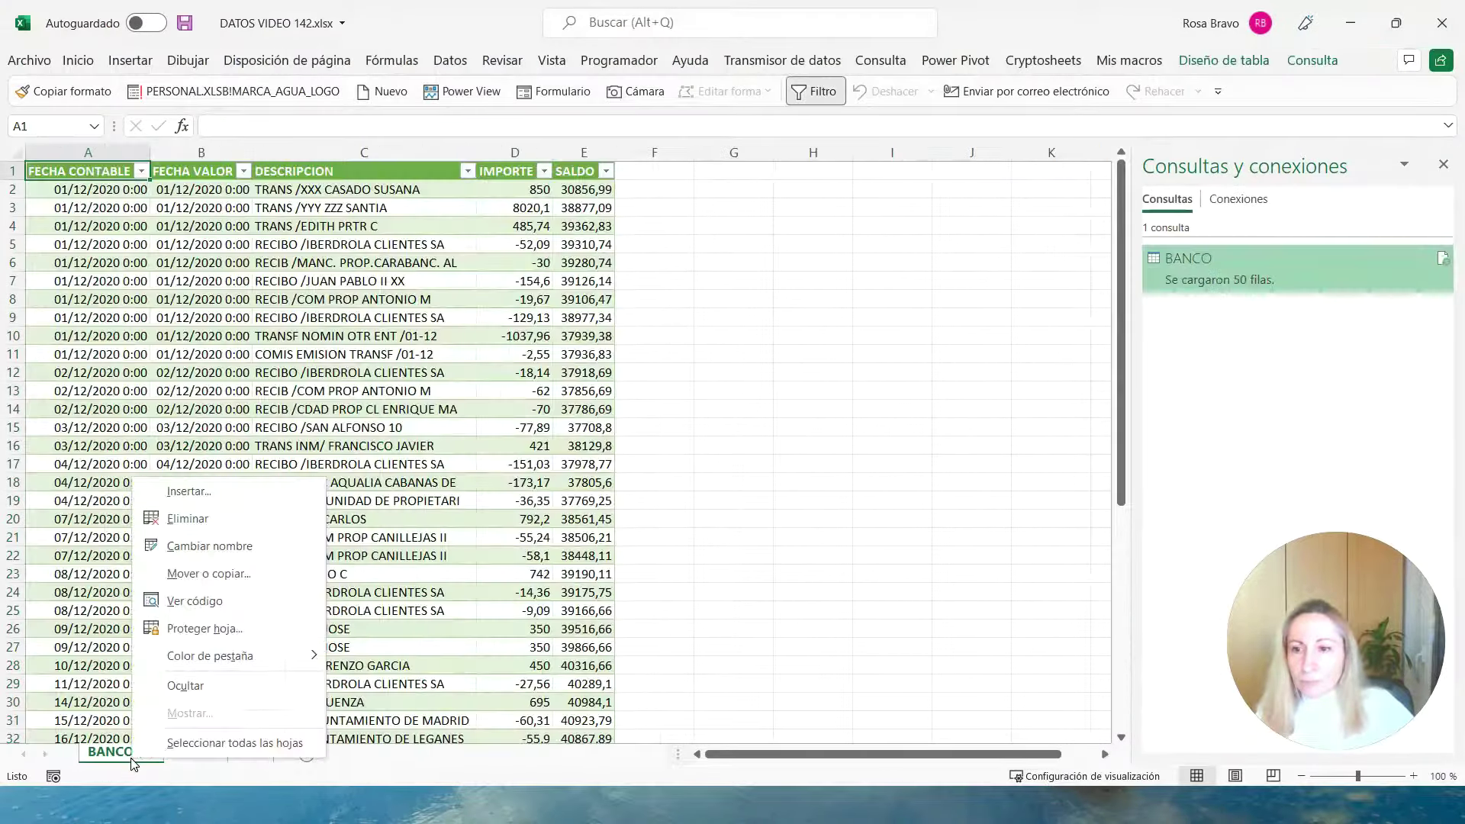
pyautogui.click(193, 519)
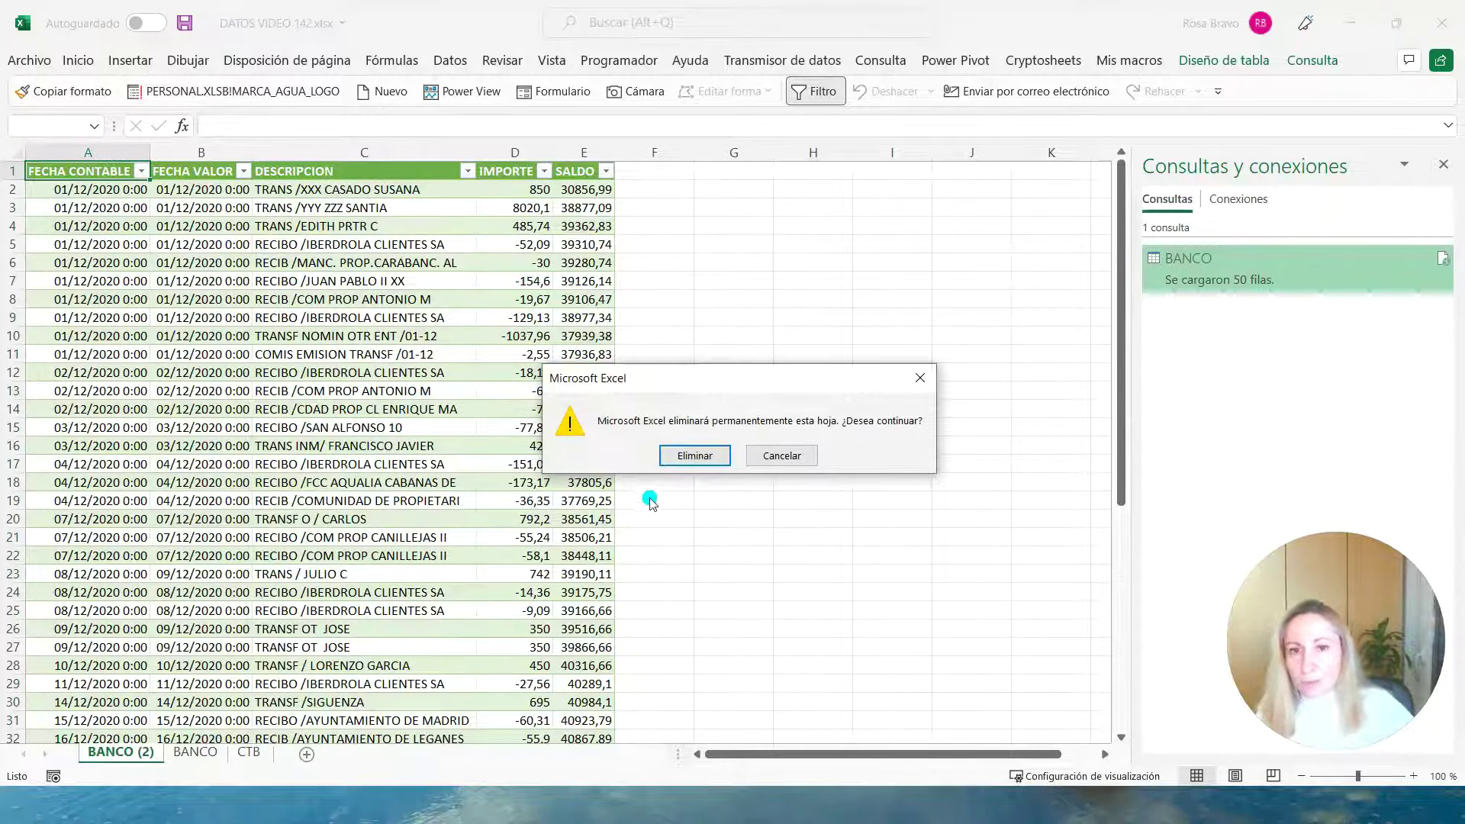
pyautogui.click(694, 455)
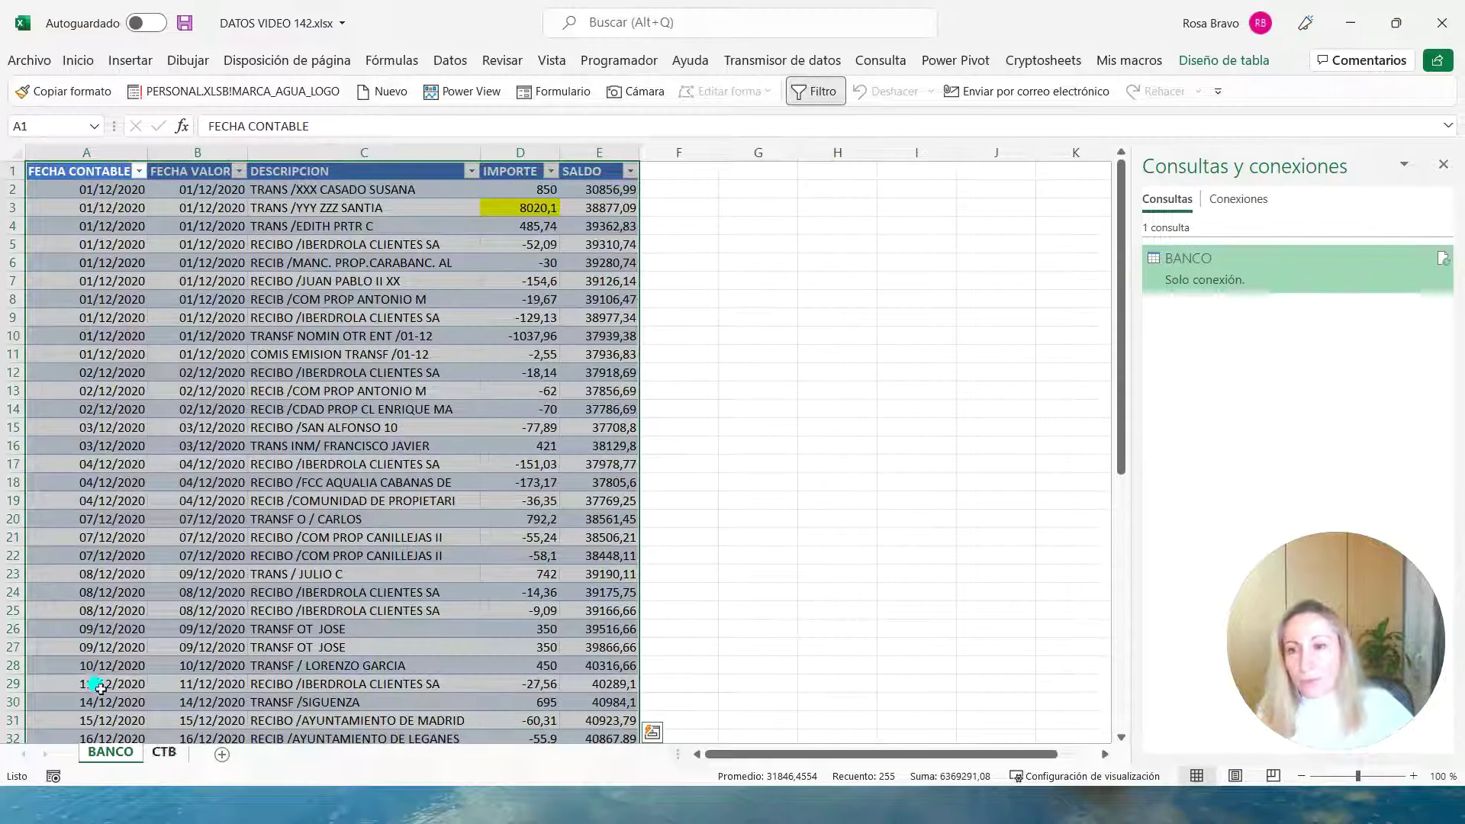
# Load the CTB sheet range A1:O51 into Power Query as a table with headers, checking that it covers all rows and columns.
pyautogui.click(173, 749)
pyautogui.click(473, 427)
pyautogui.scroll(7, 473, 428)
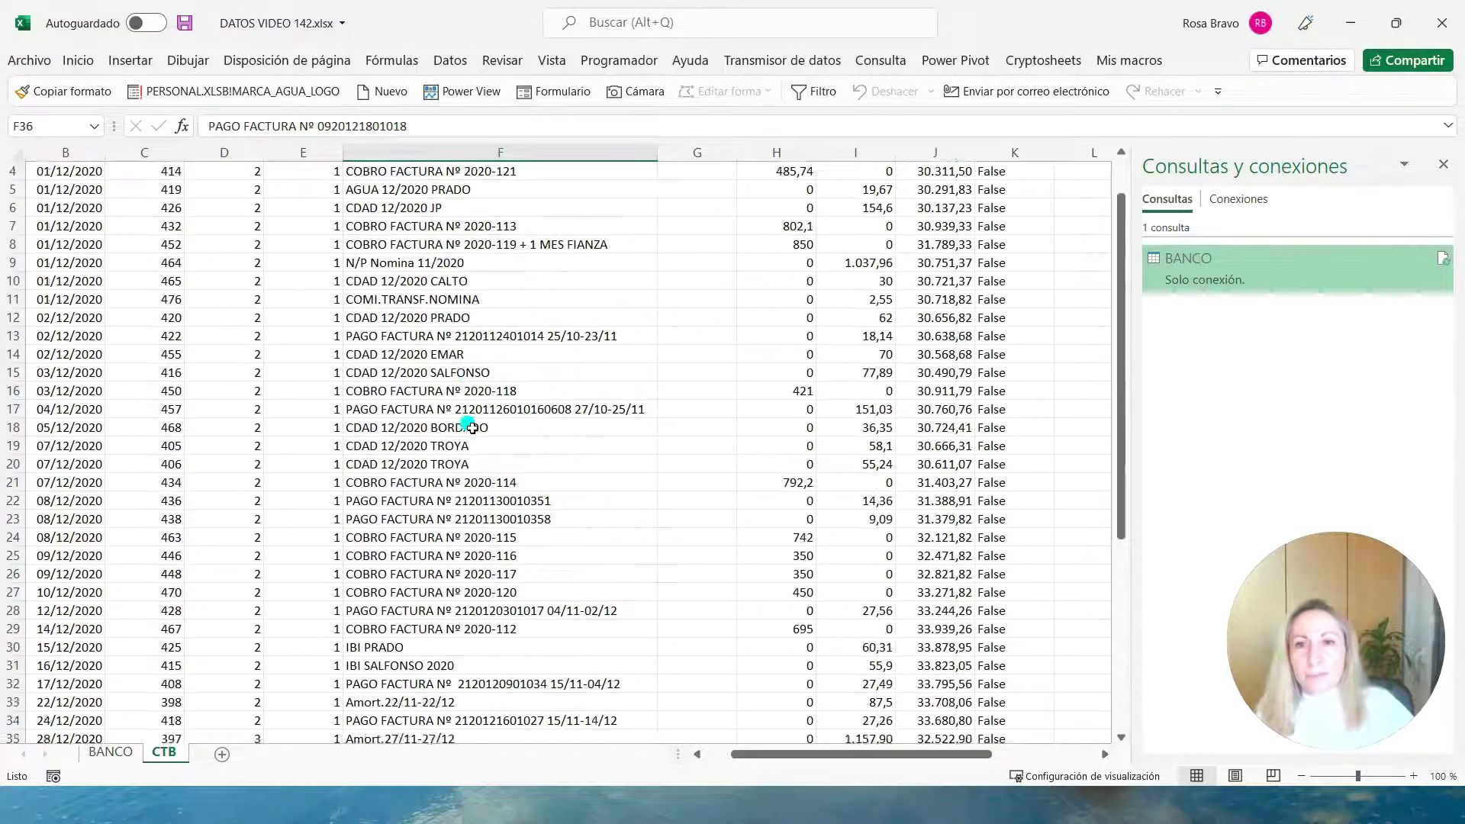
pyautogui.click(387, 285)
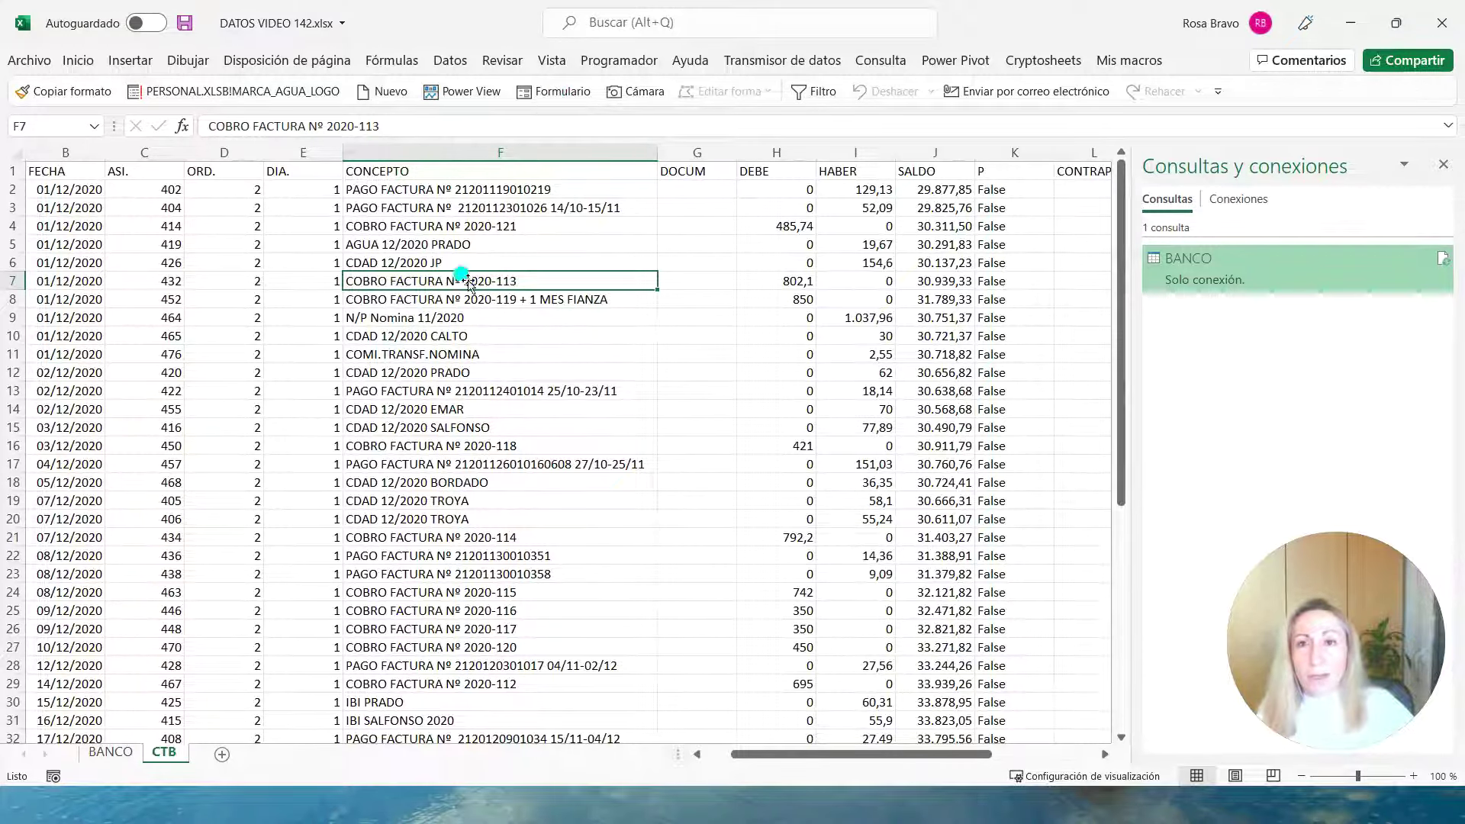
pyautogui.click(450, 60)
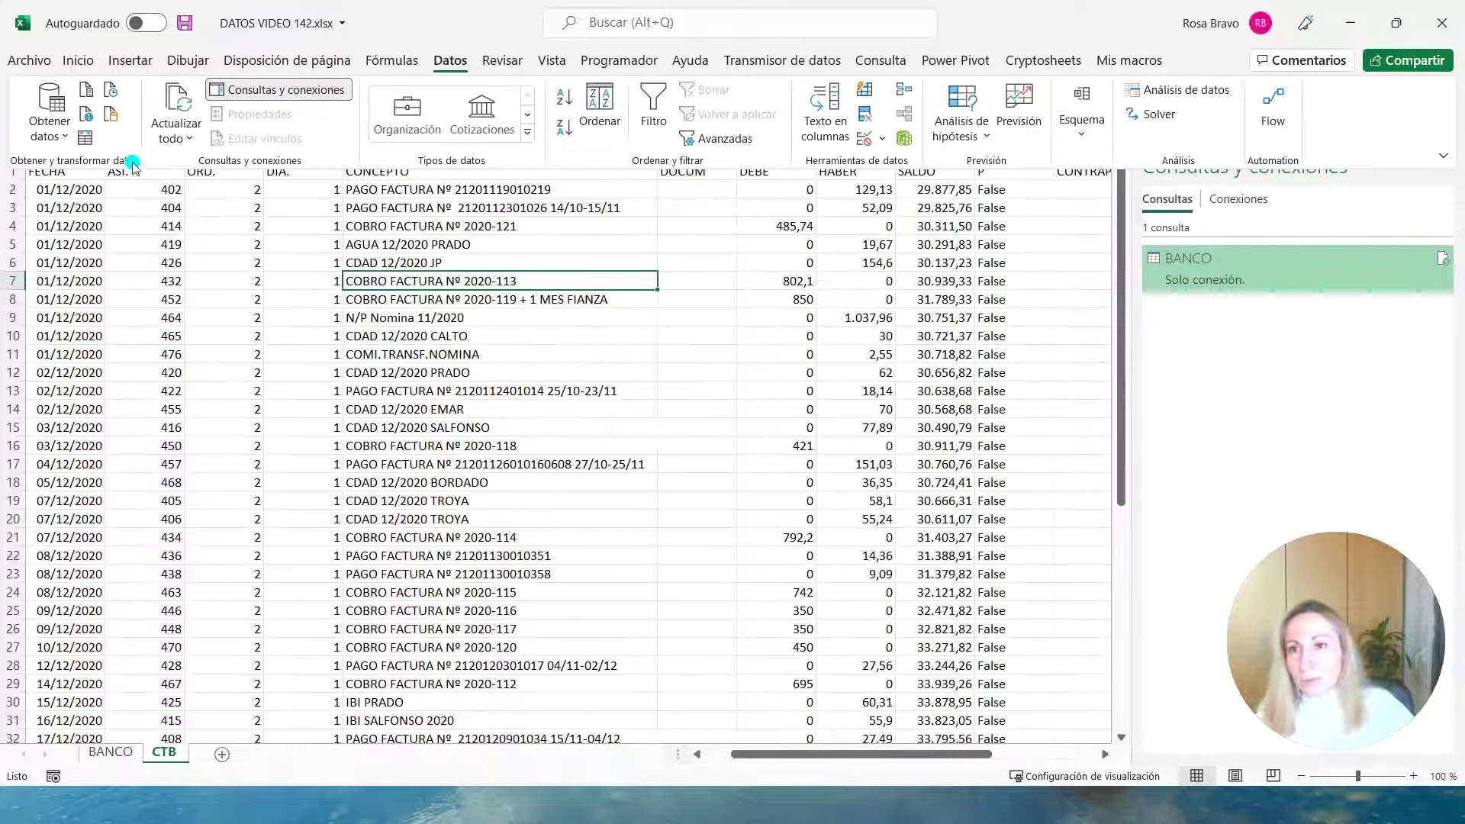
pyautogui.hotkey('ctrl', 't')
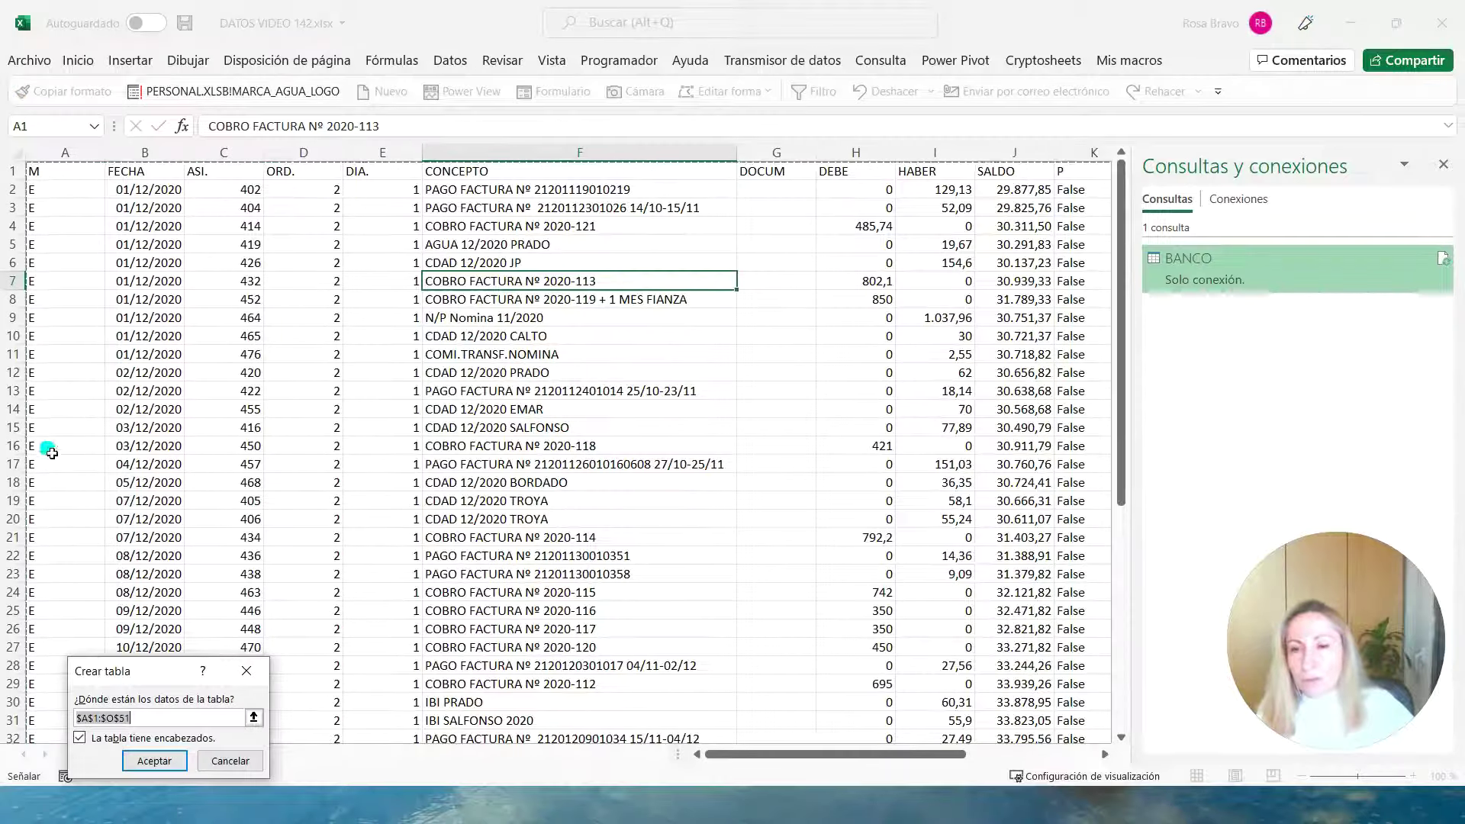
pyautogui.scroll(-9, 481, 350)
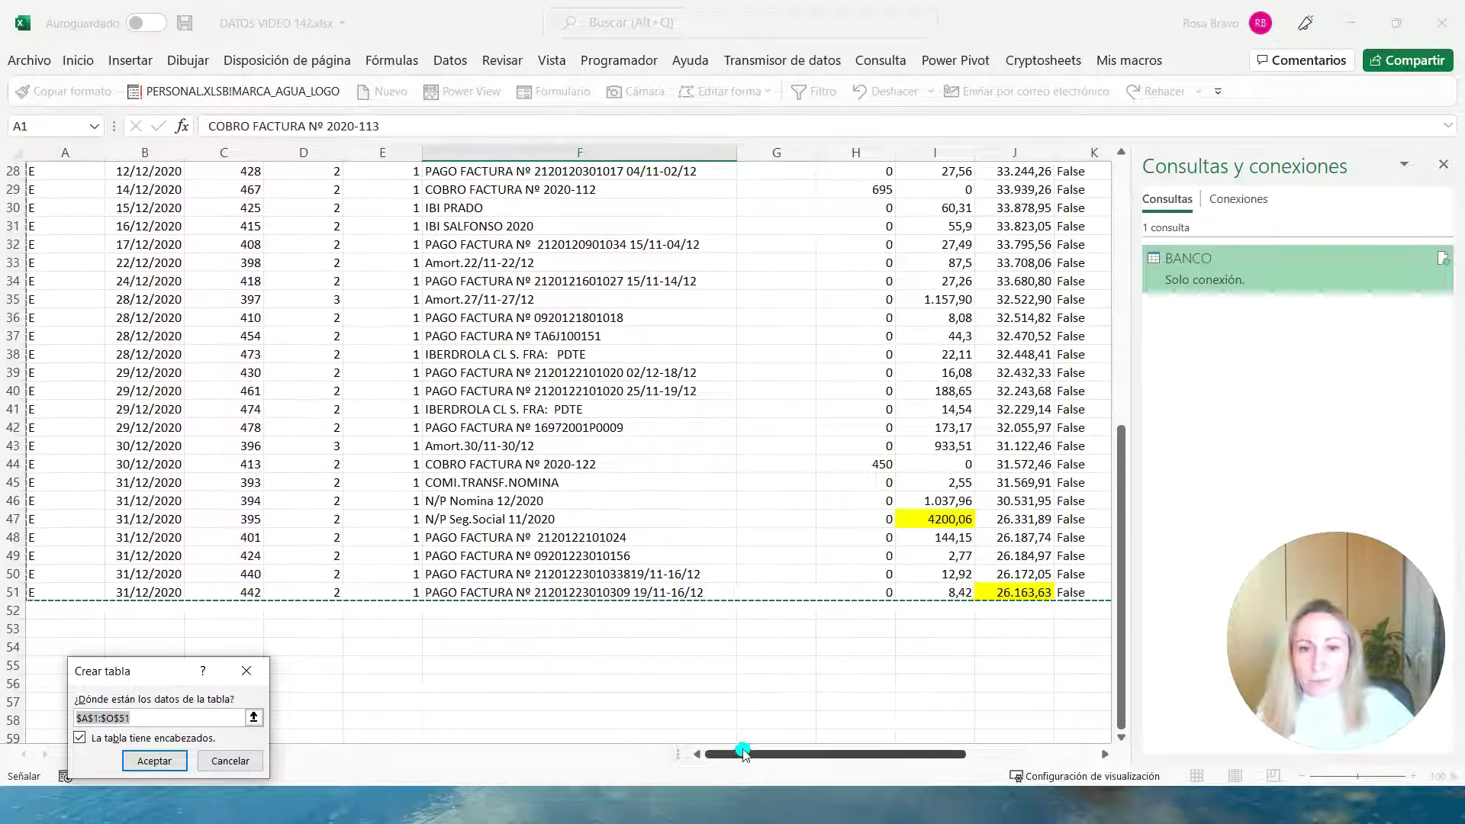
pyautogui.moveTo(743, 754); pyautogui.dragTo(875, 754)
pyautogui.scroll(9, 856, 527)
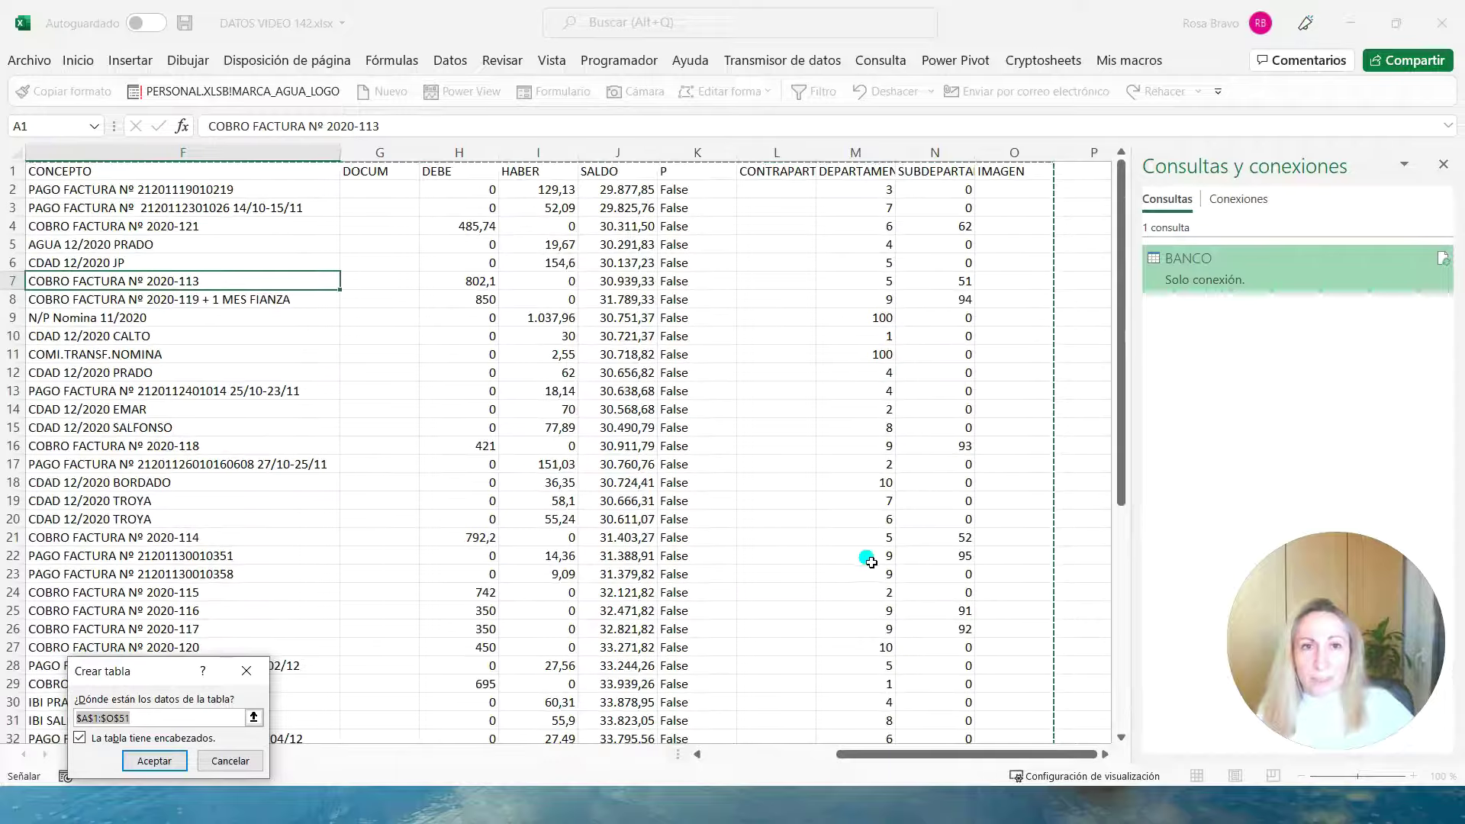
pyautogui.moveTo(921, 754); pyautogui.dragTo(791, 753)
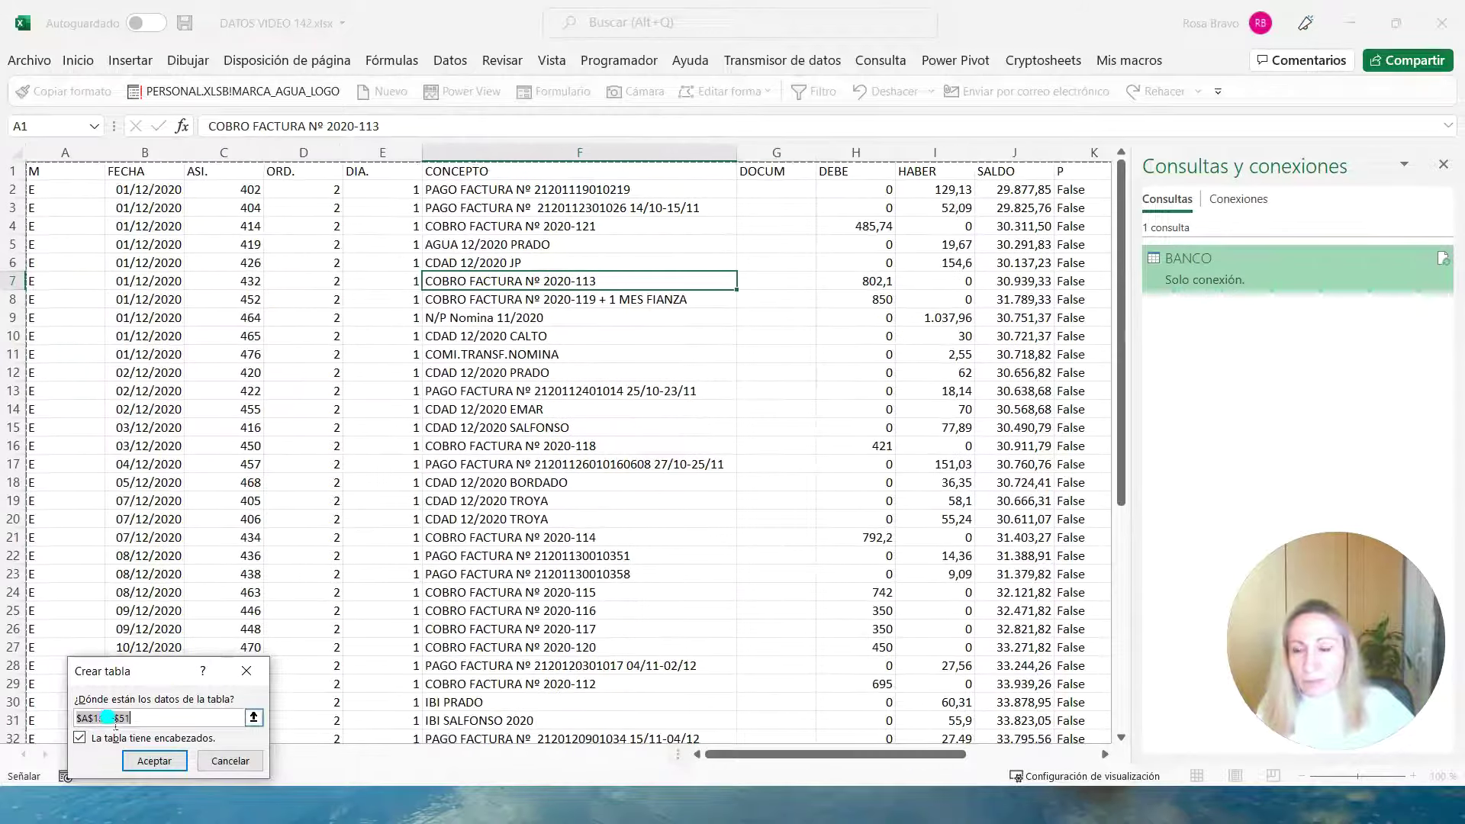
pyautogui.click(145, 760)
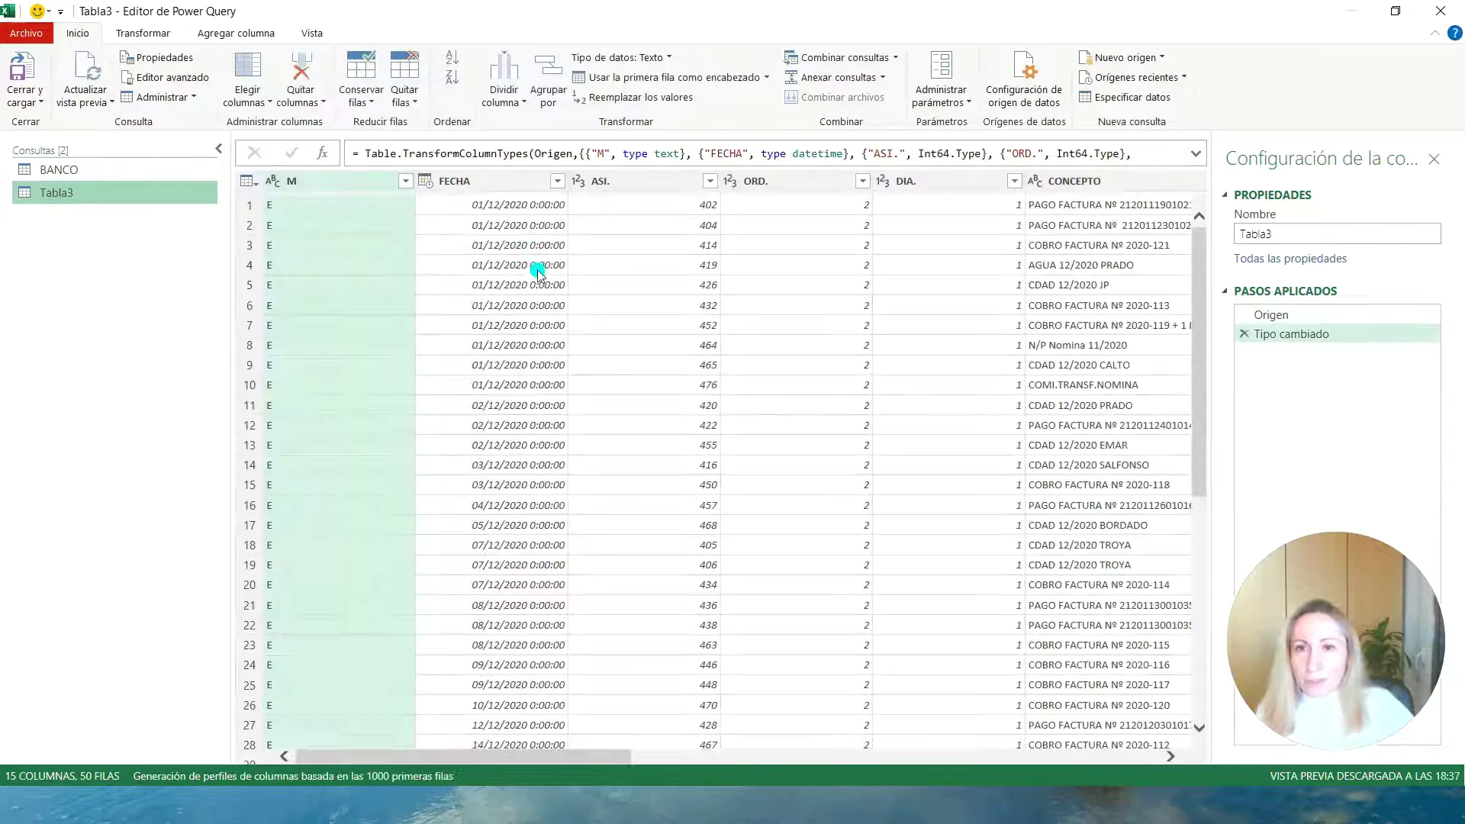
# Rename the Tabla3 query as CTB.
pyautogui.moveTo(456, 753)
pyautogui.mouseDown()
pyautogui.moveTo(987, 754)
pyautogui.moveTo(481, 755)
pyautogui.mouseUp()
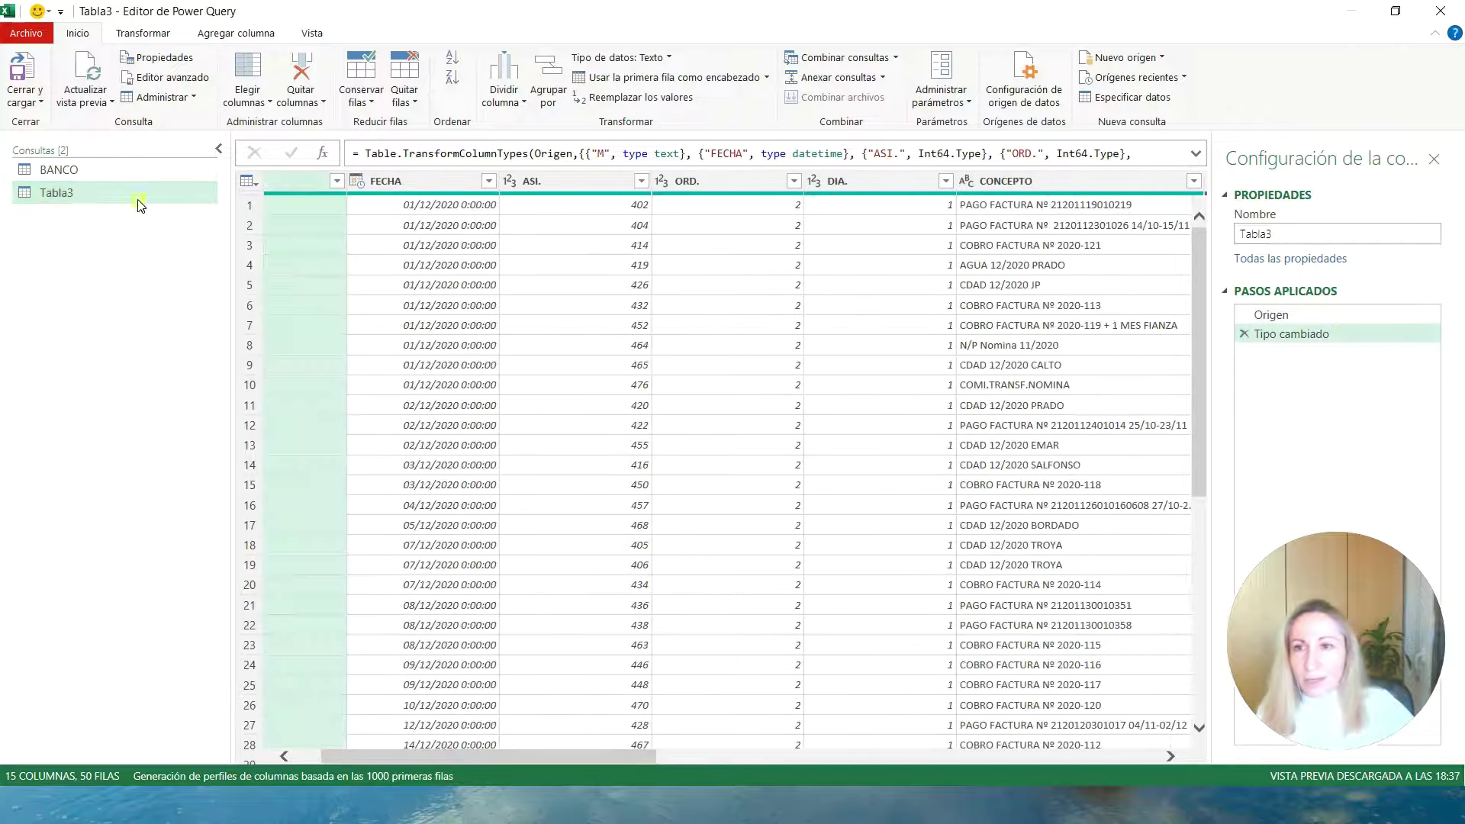
pyautogui.rightClick(58, 194)
pyautogui.click(157, 267)
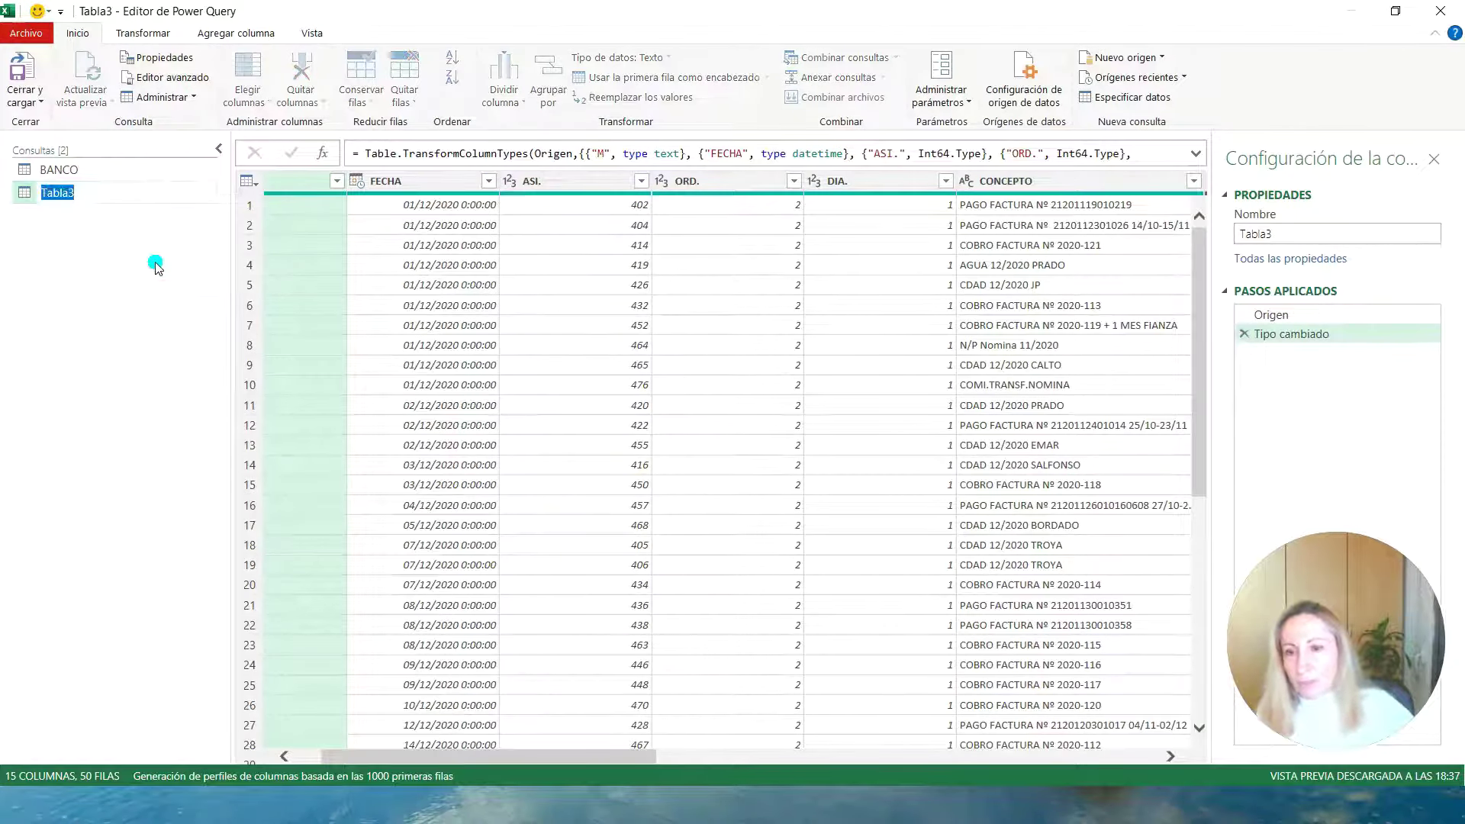
pyautogui.write('CTB')
pyautogui.press('Return')
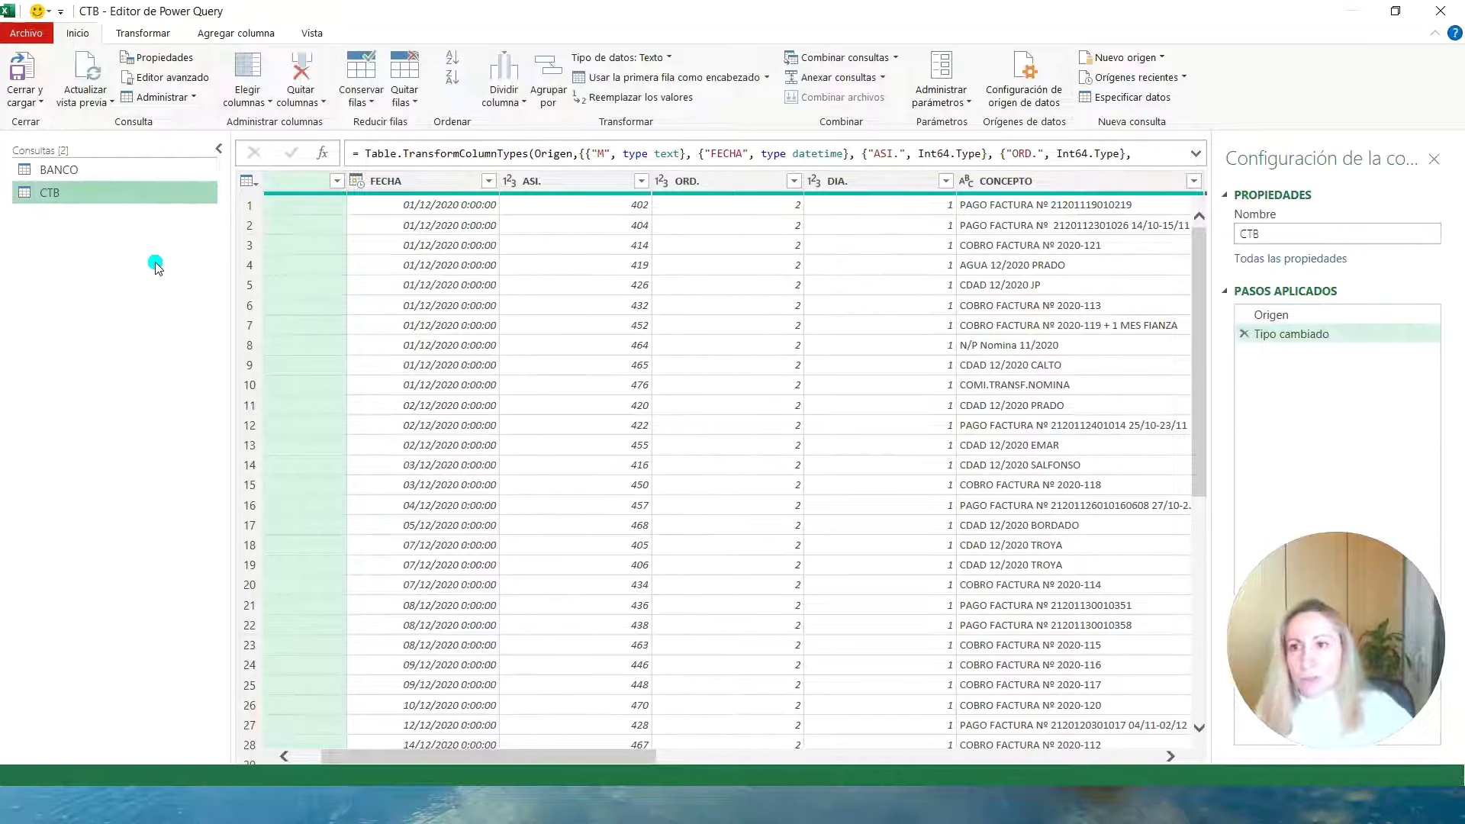
# Compare the CTB and BANCO queries and review the BANCO date, IMPORTE and SALDO columns to decide which are needed.
pyautogui.click(77, 172)
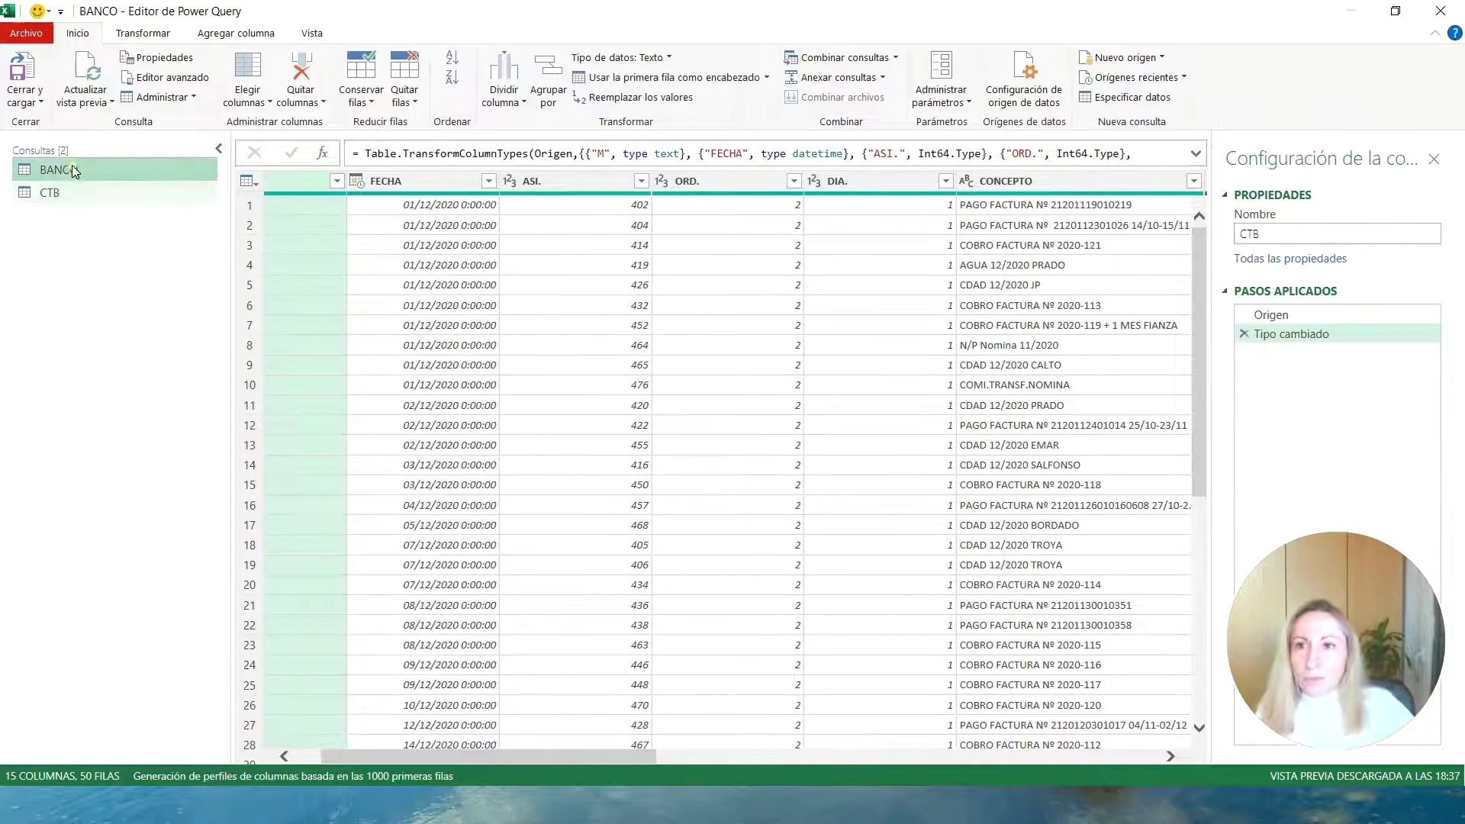
pyautogui.click(35, 192)
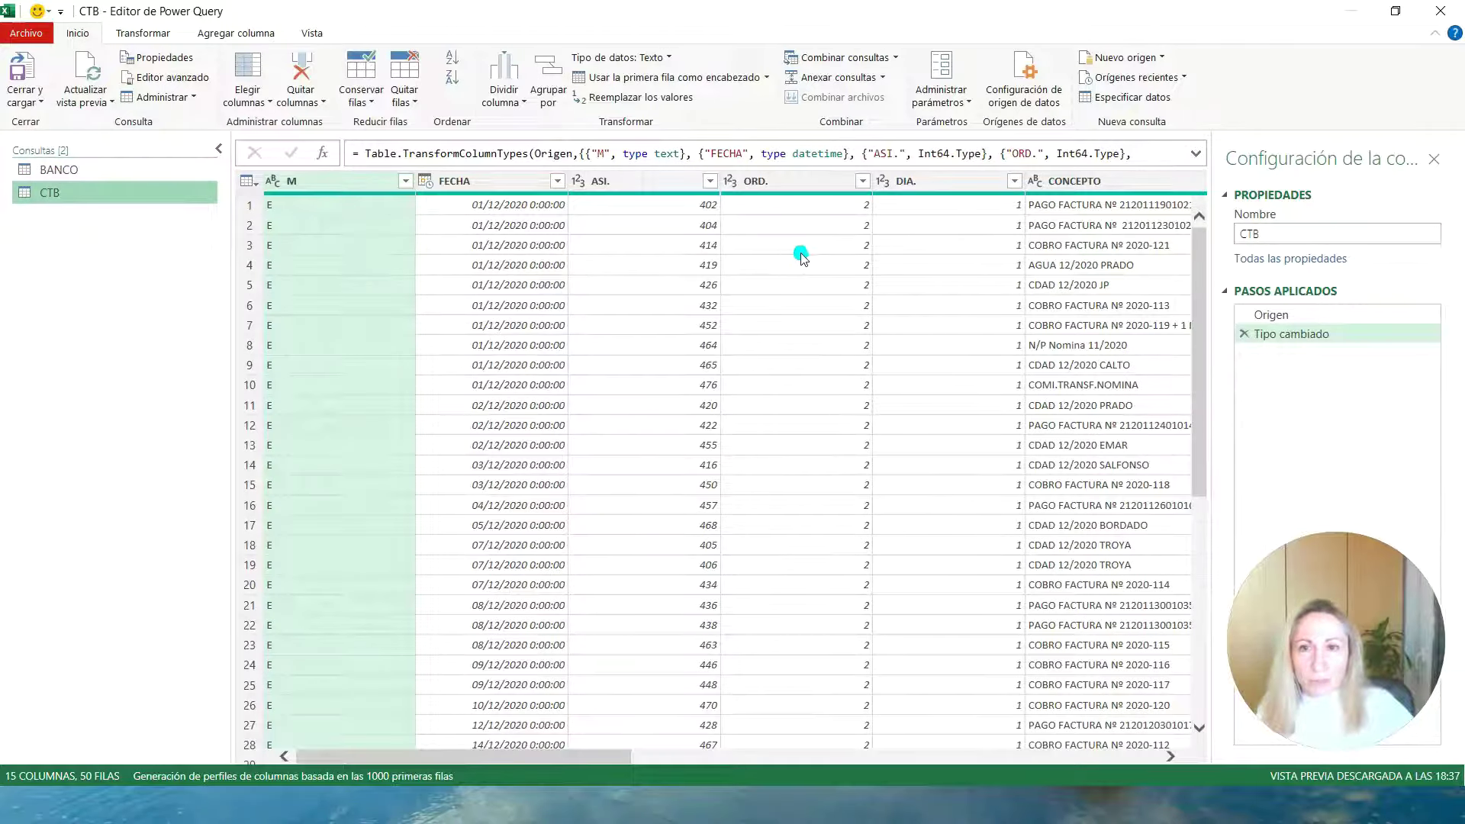
pyautogui.click(74, 173)
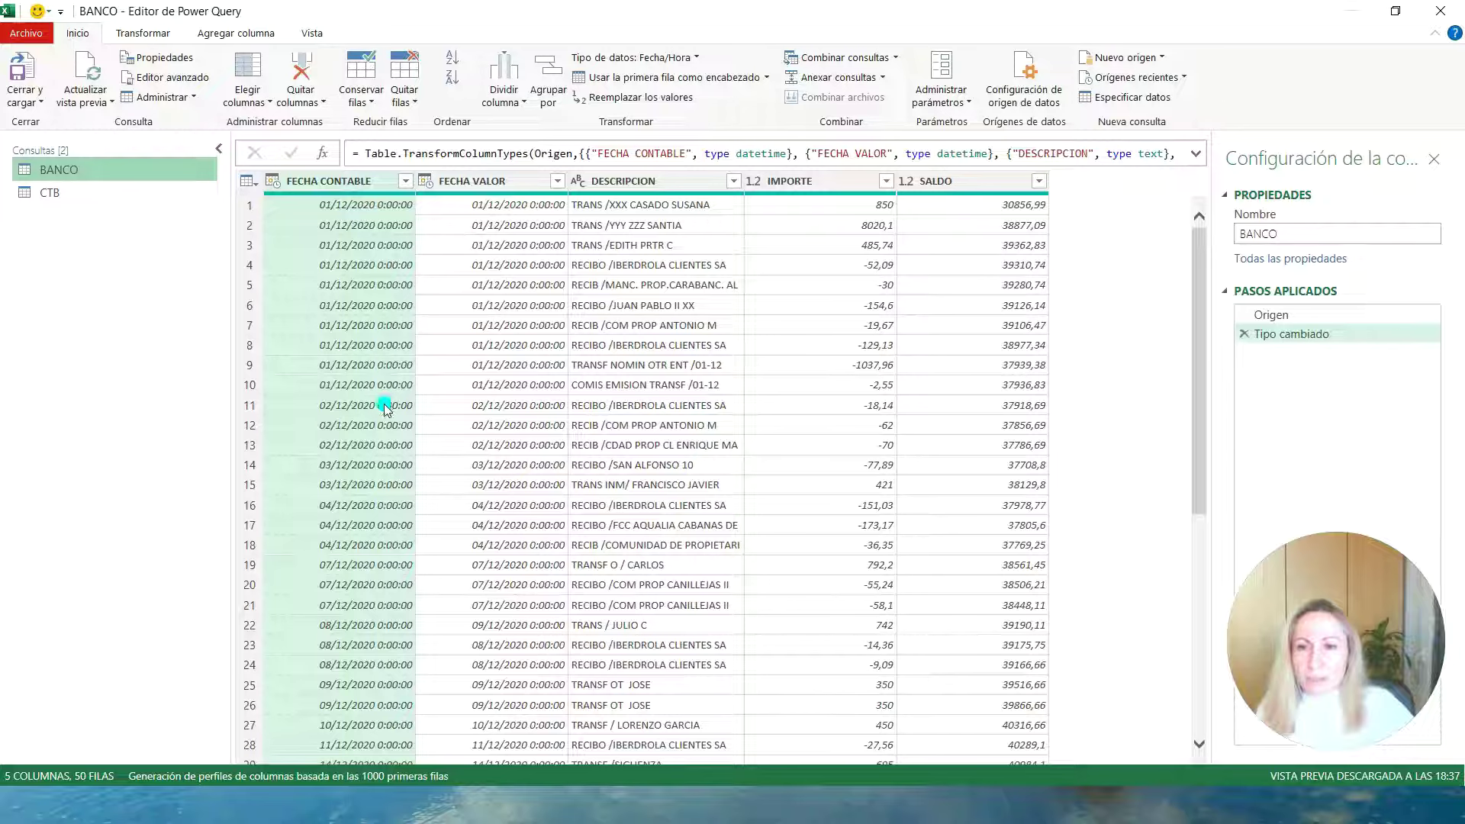
pyautogui.click(500, 181)
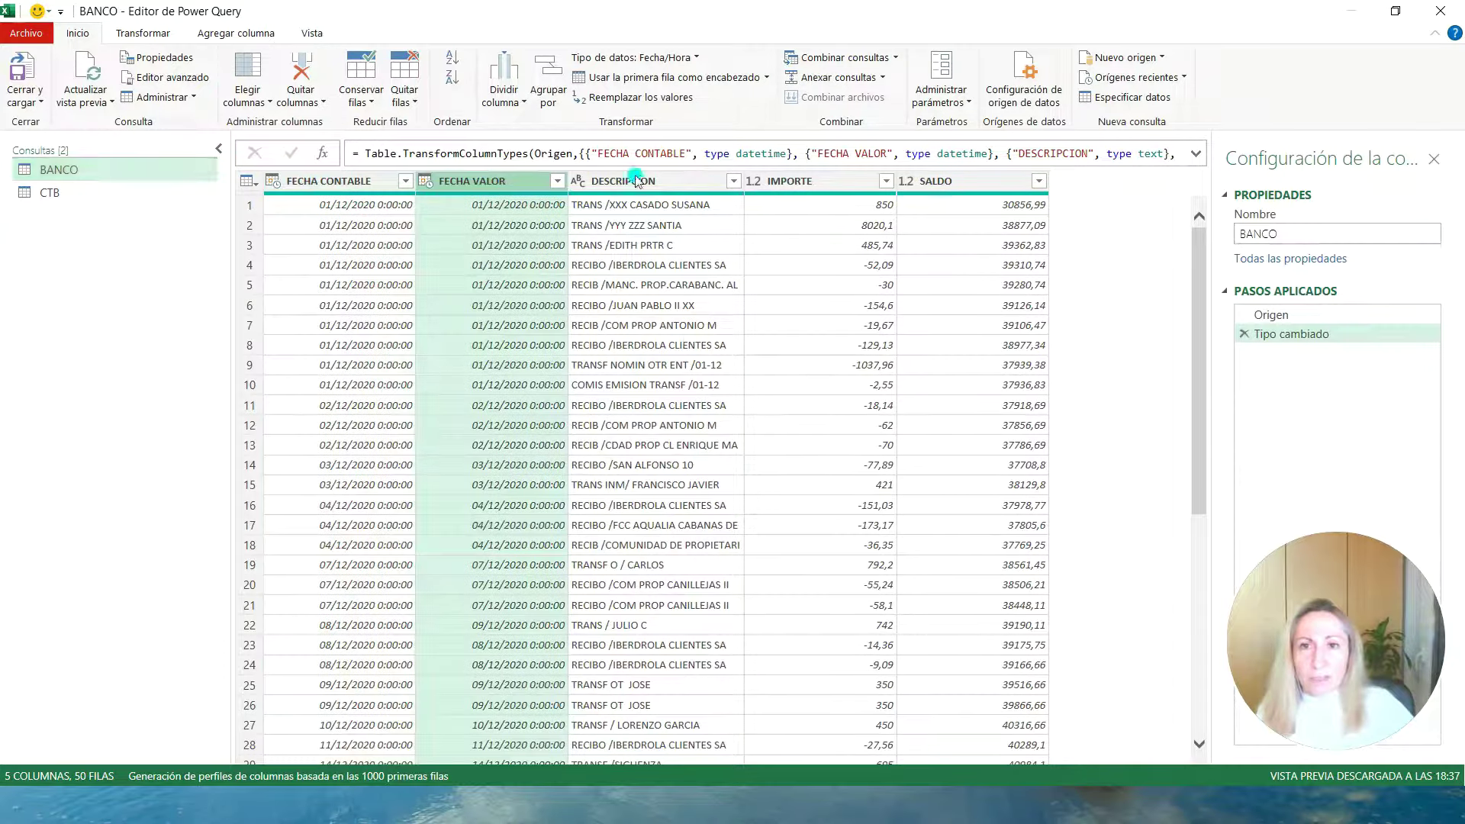
pyautogui.click(789, 181)
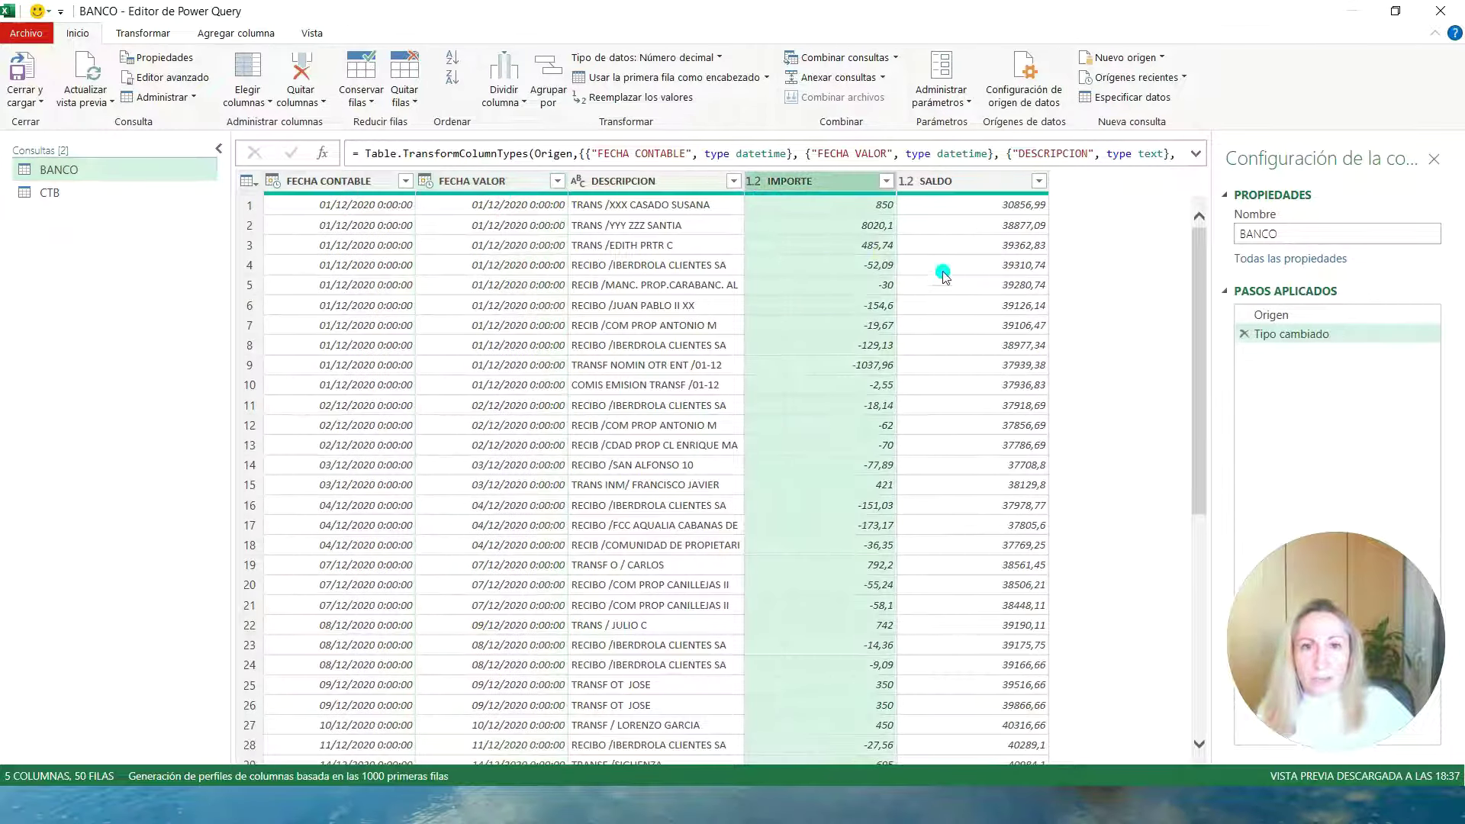
pyautogui.click(965, 182)
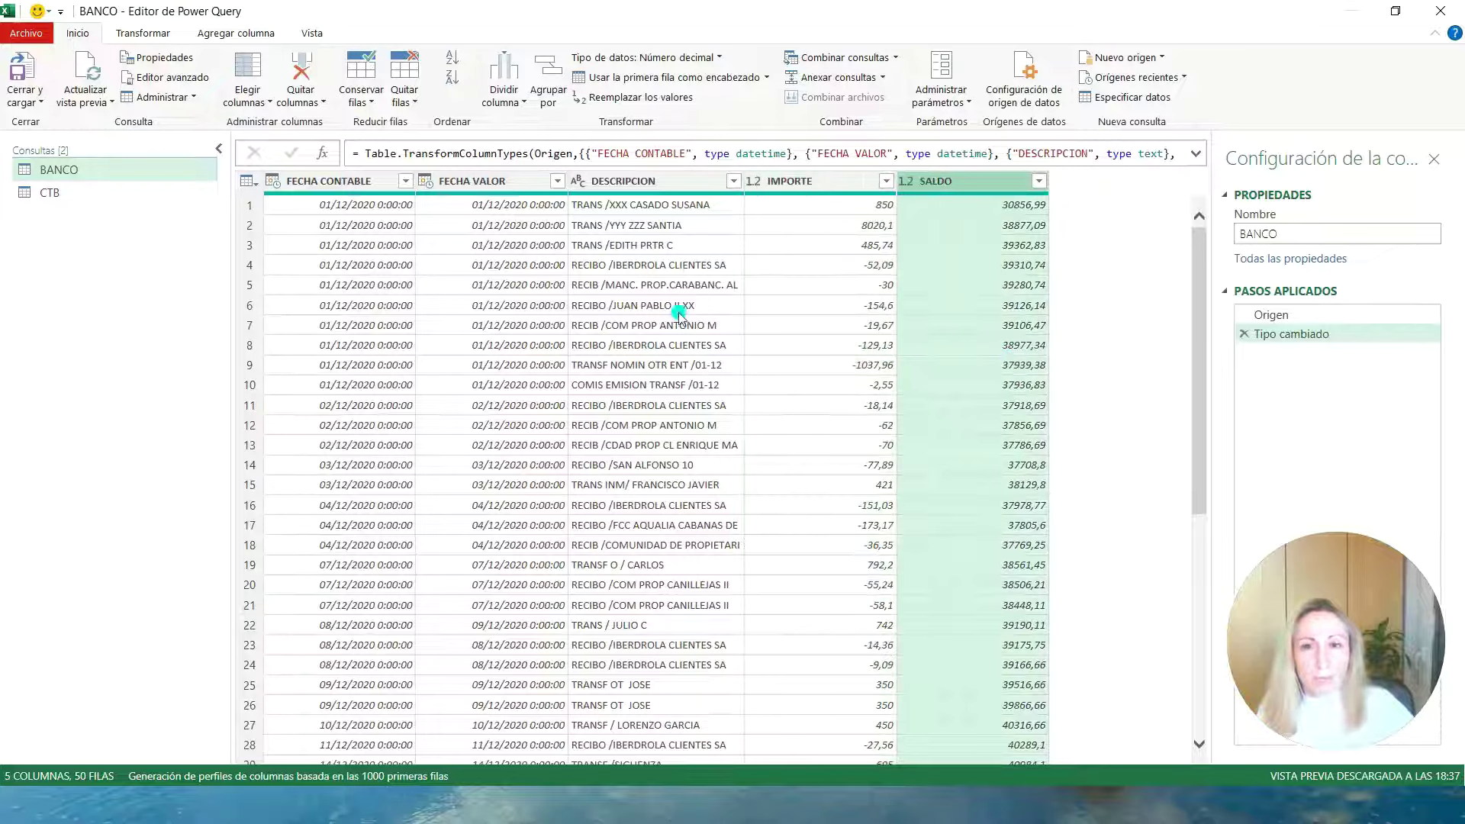
pyautogui.click(307, 181)
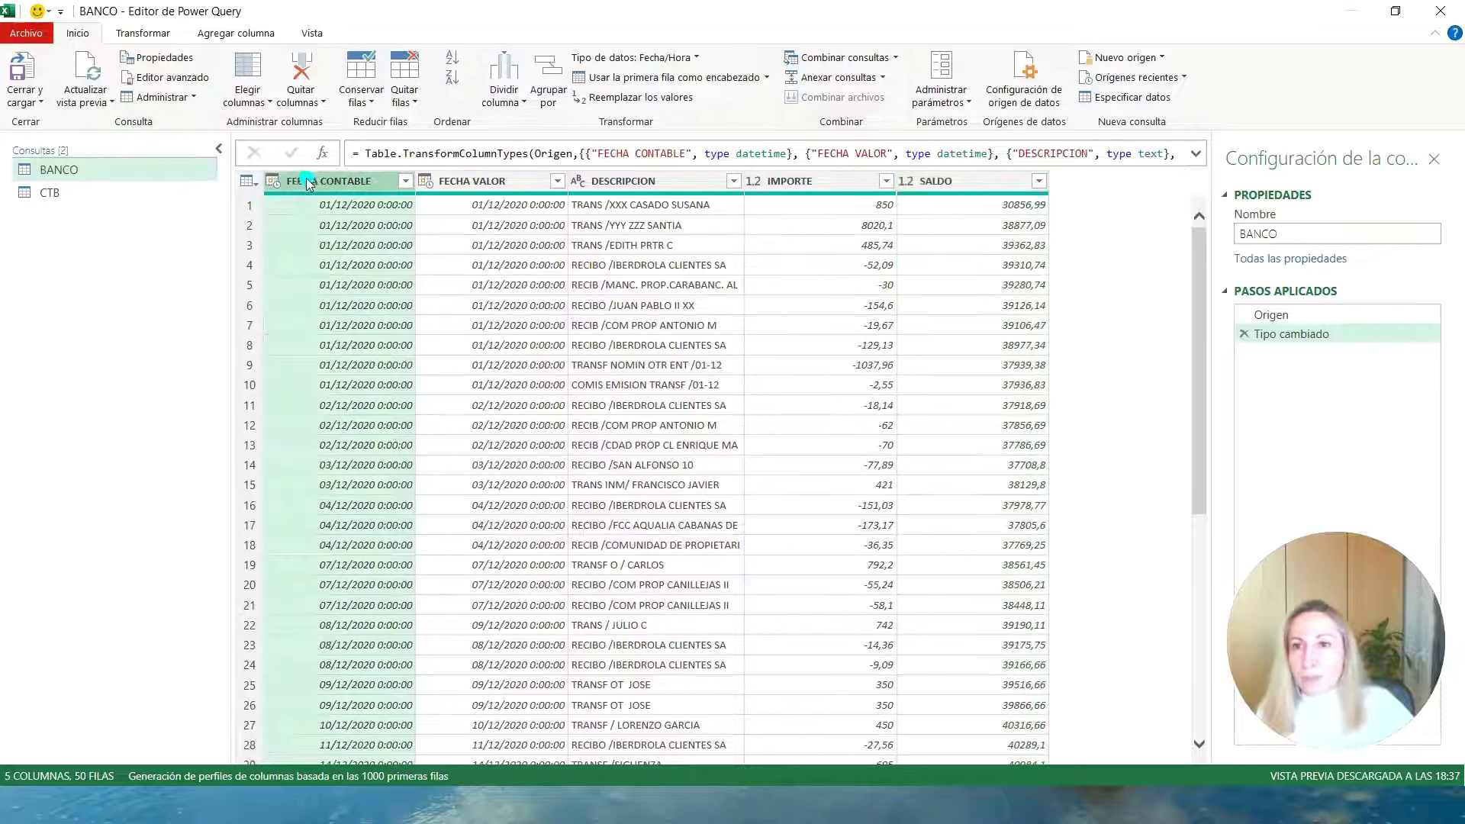
# Keep only the FECHA CONTABLE, DESCRIPCION and IMPORTE columns in the BANCO query, dropping FECHA VALOR and SALDO.
pyautogui.click(269, 103)
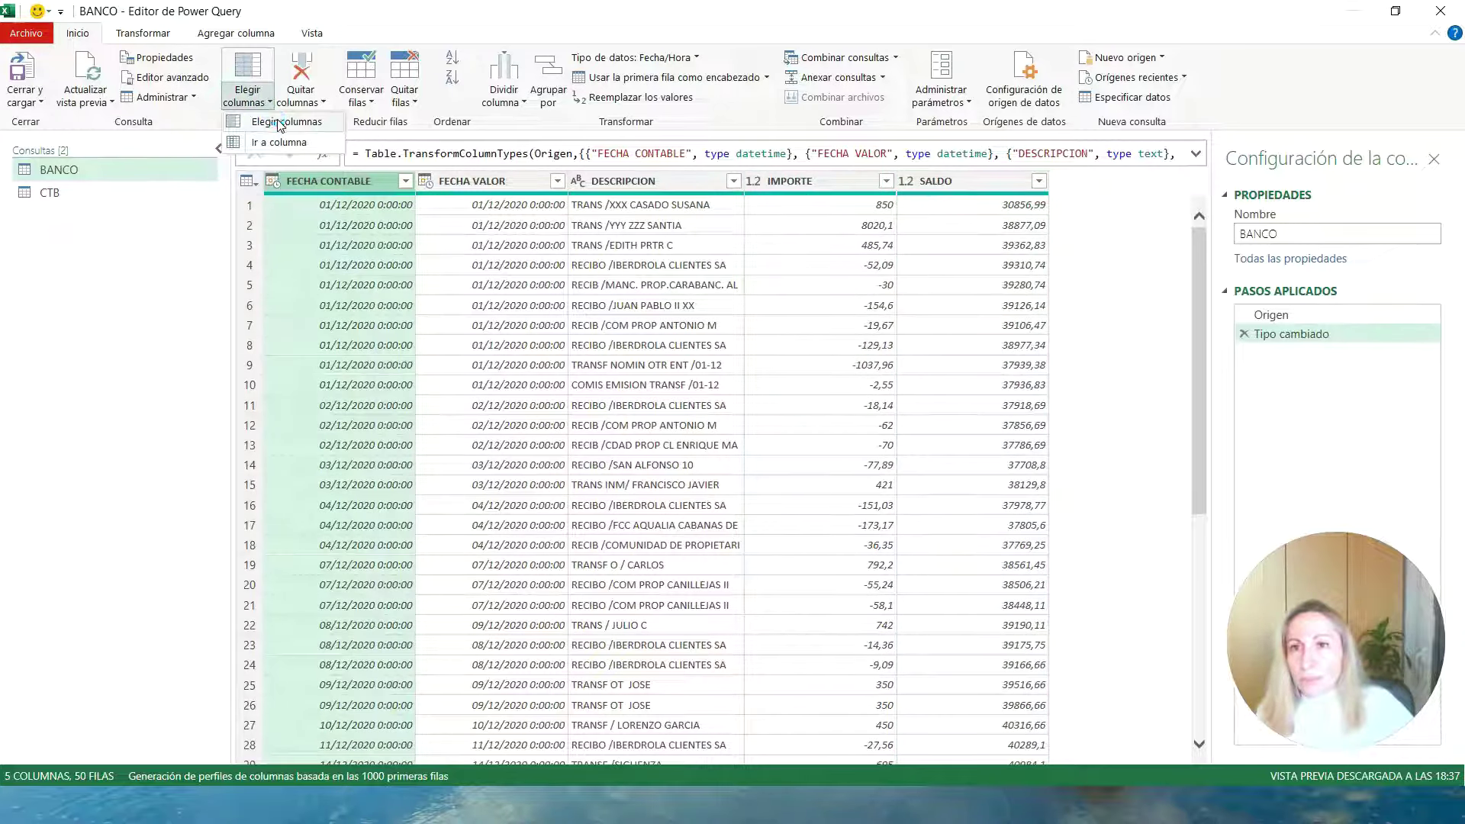
pyautogui.click(281, 124)
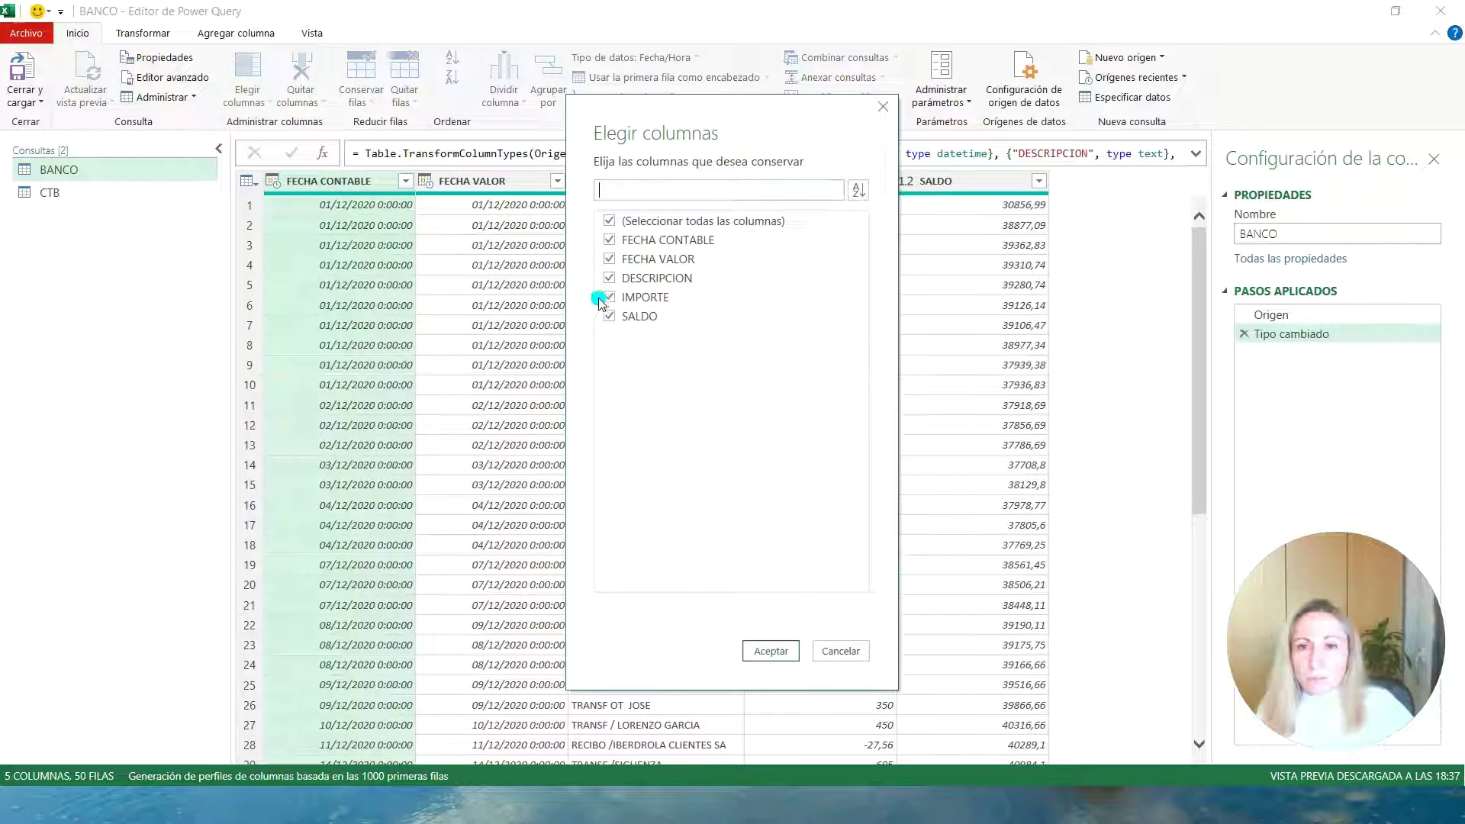
pyautogui.click(608, 260)
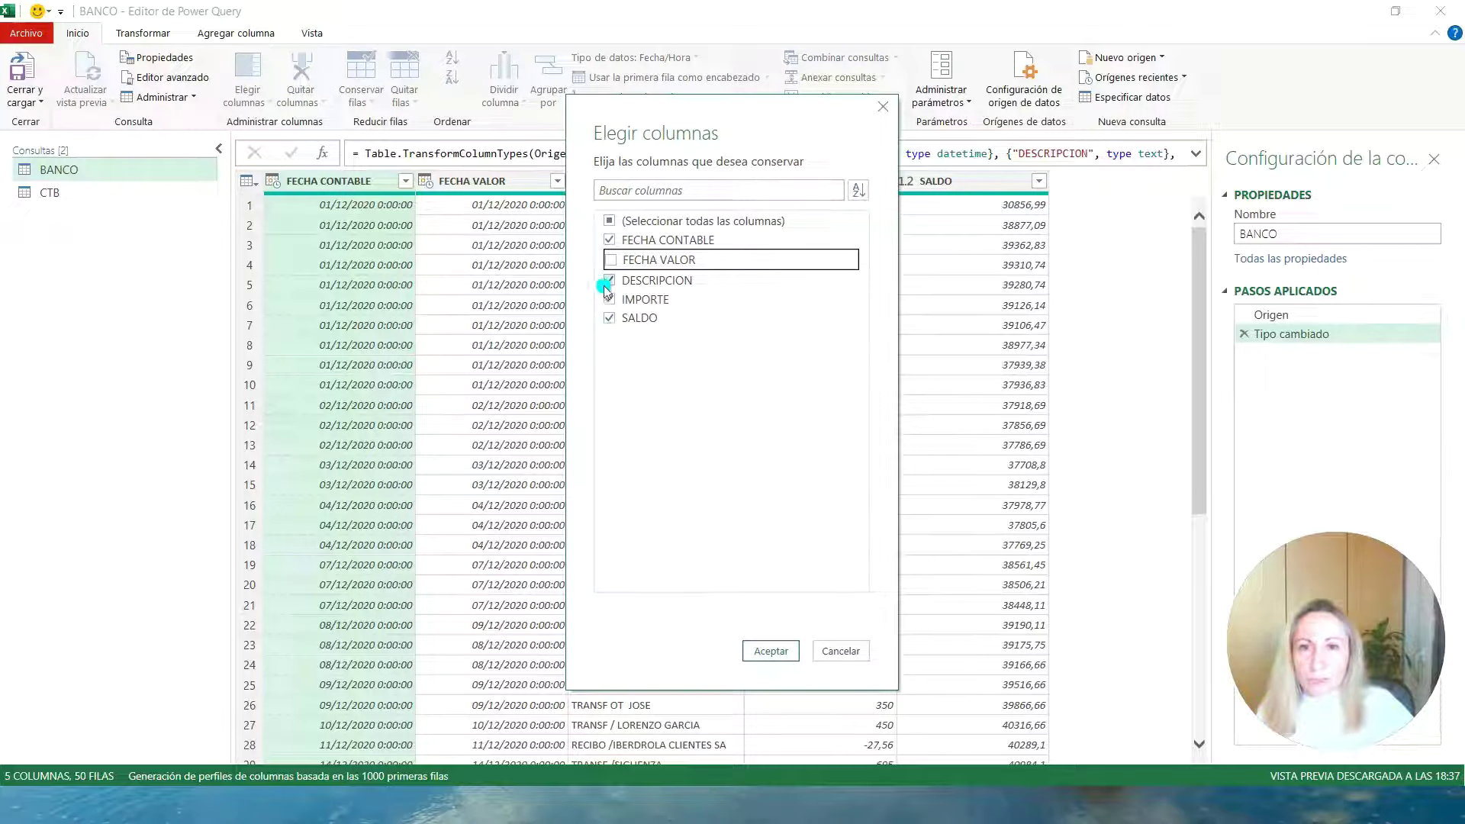
pyautogui.click(609, 316)
pyautogui.click(767, 651)
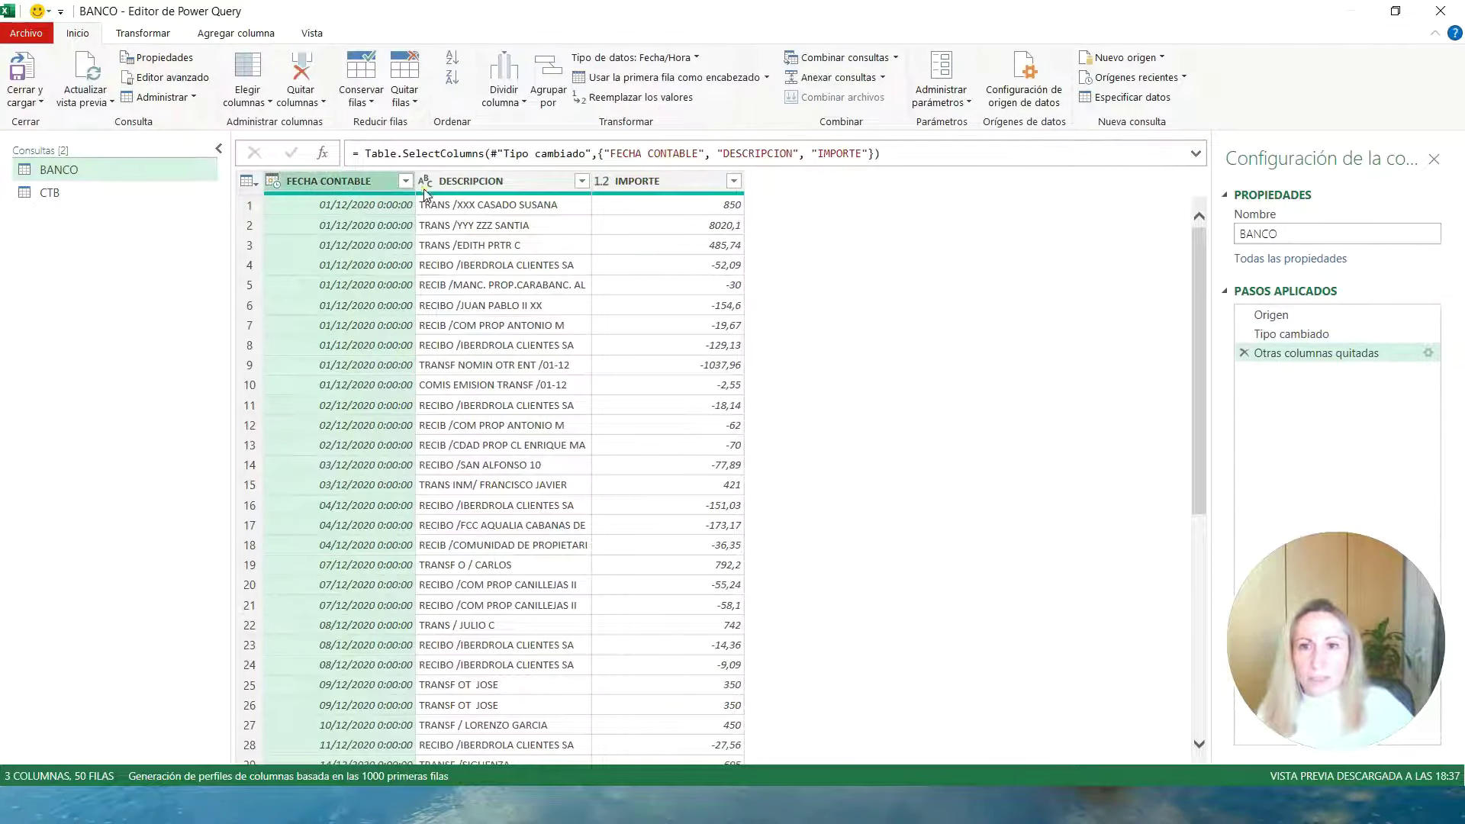
# Sort the BANCO query by IMPORTE in descending order.
pyautogui.click(453, 184)
pyautogui.click(638, 193)
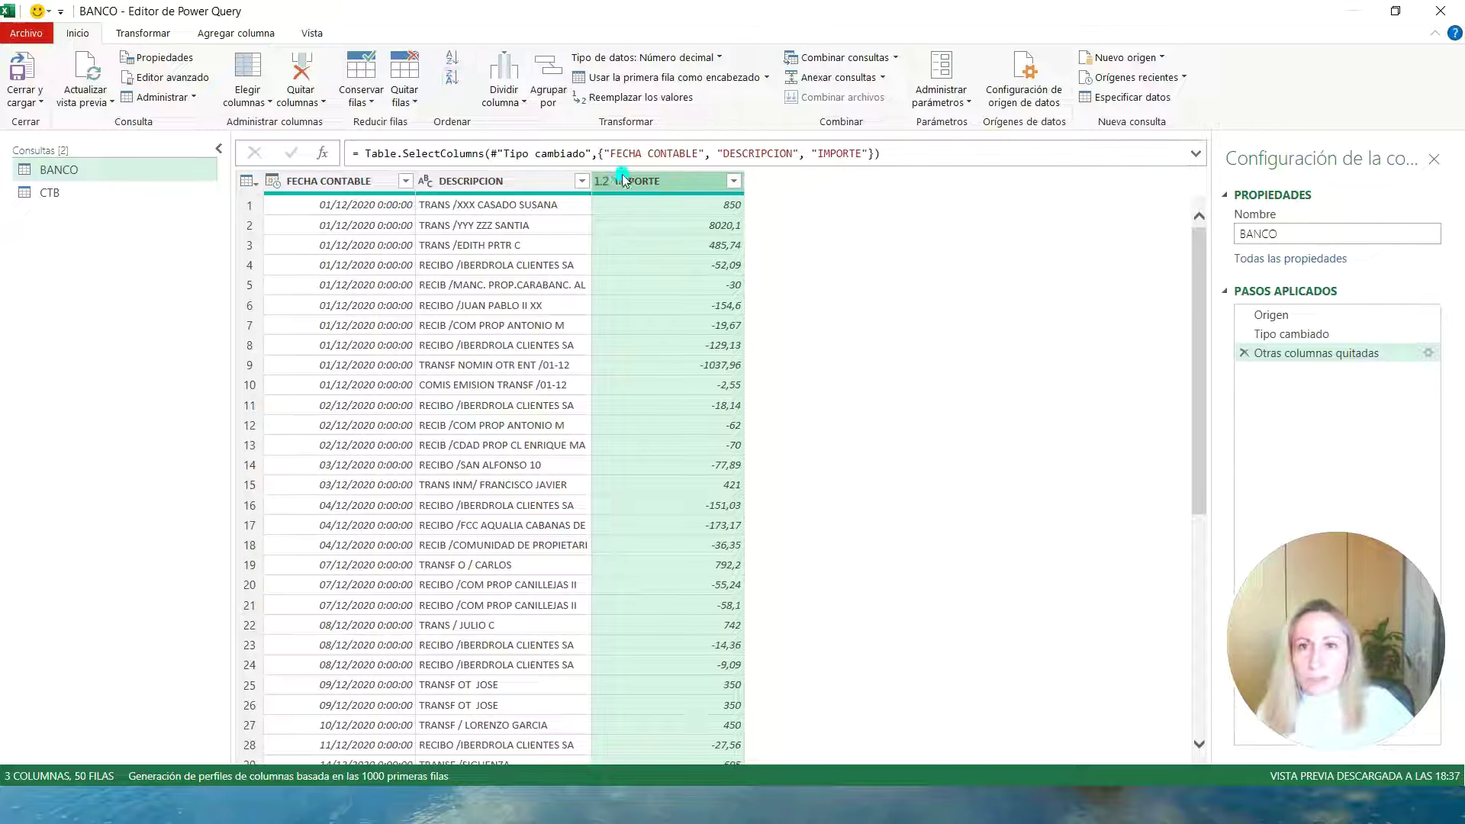
pyautogui.click(450, 80)
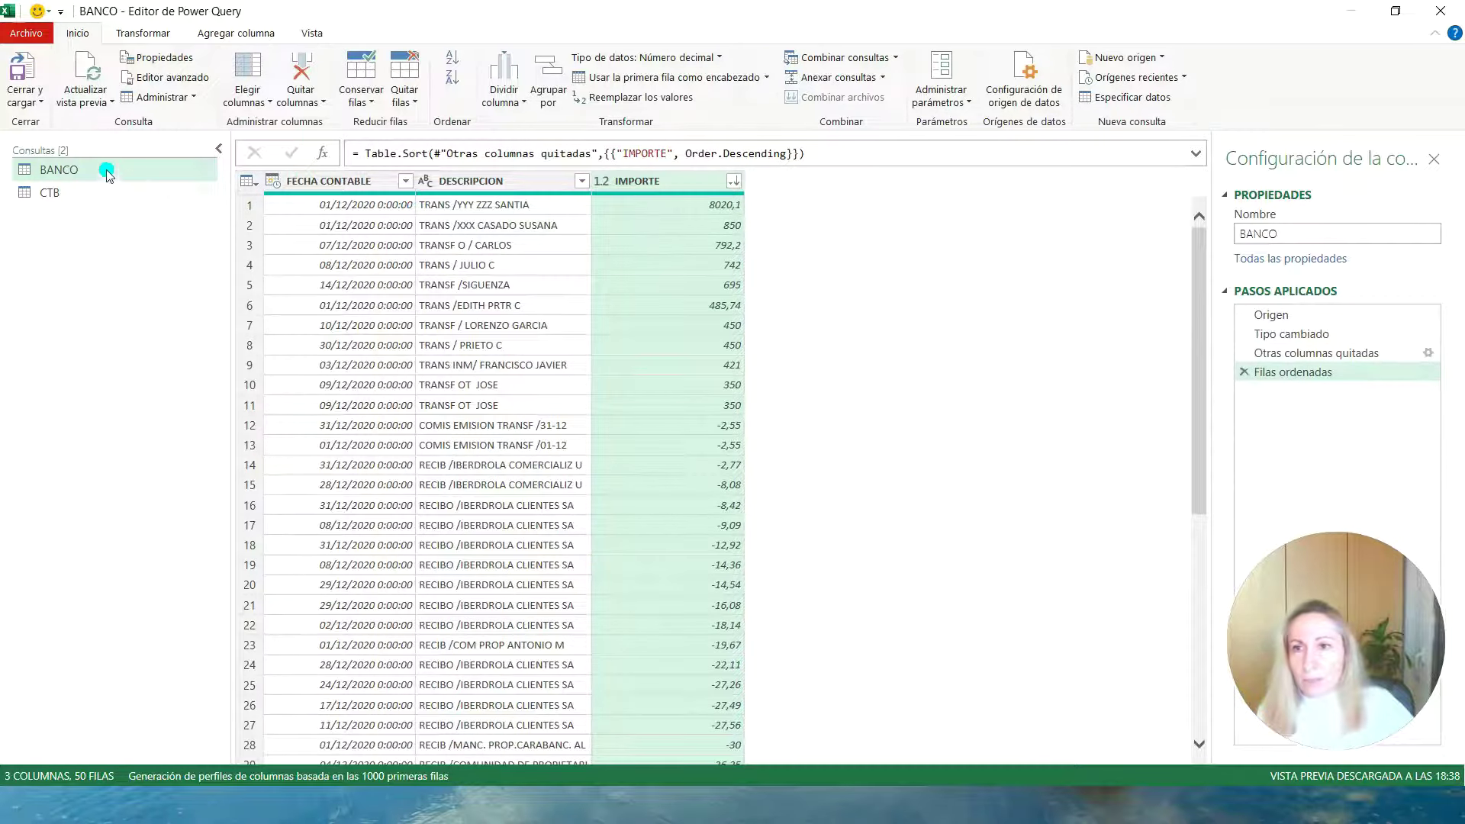
# Keep only the FECHA, CONCEPTO, DEBE and HABER columns in the CTB query.
pyautogui.click(52, 194)
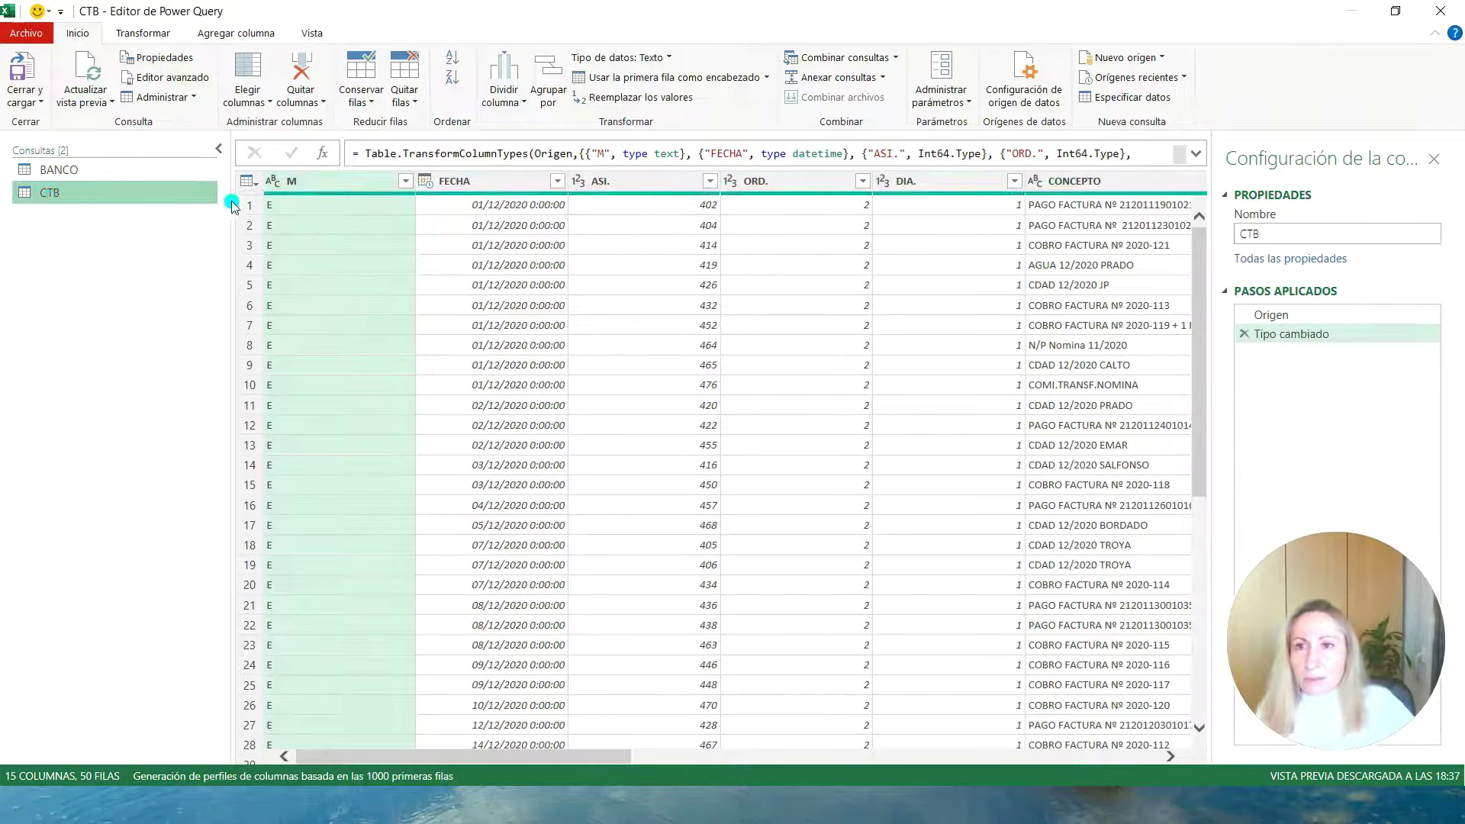
pyautogui.moveTo(461, 752); pyautogui.dragTo(537, 754)
pyautogui.click(783, 287)
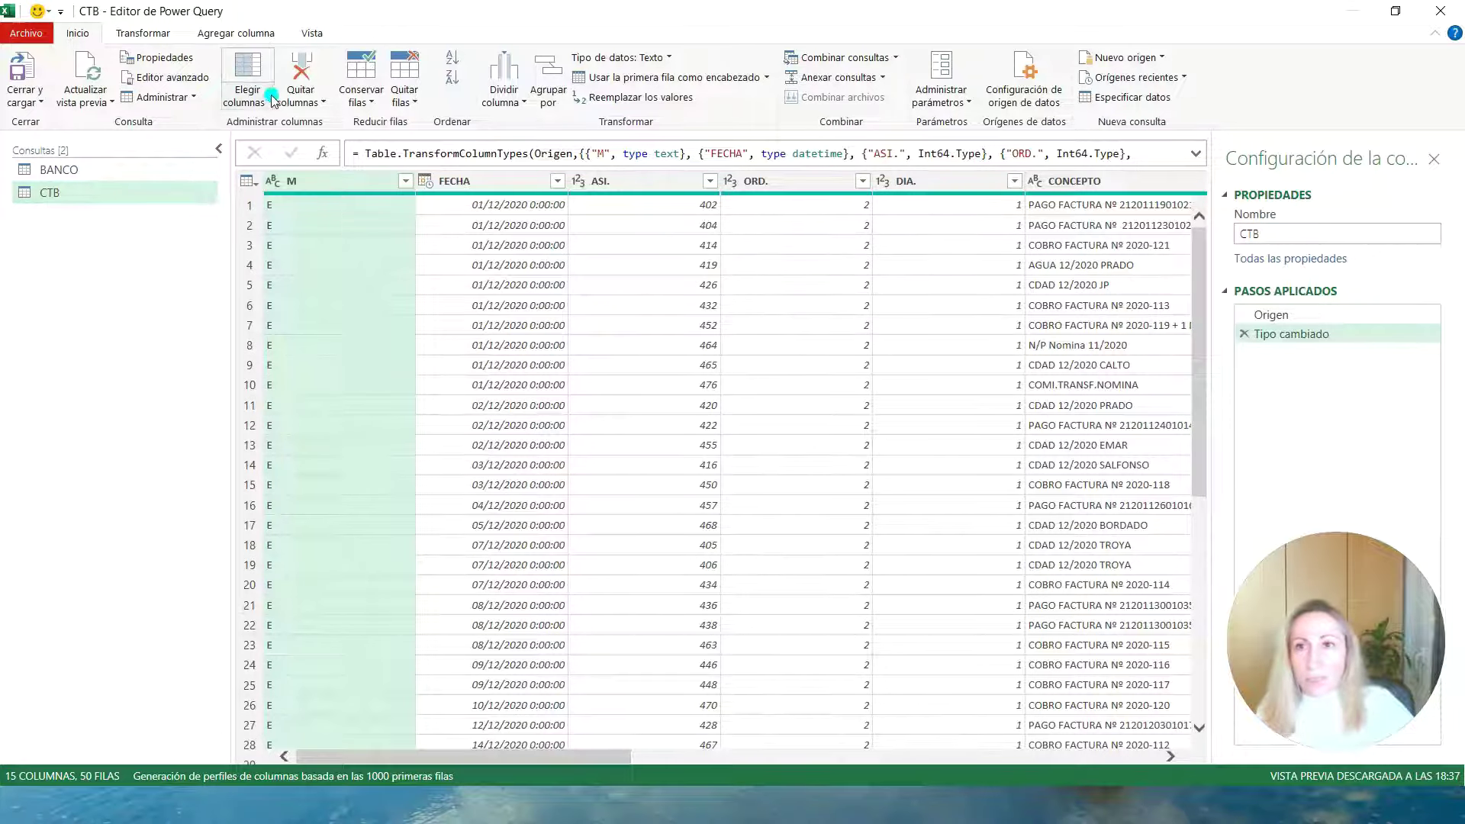
pyautogui.click(247, 99)
pyautogui.click(273, 125)
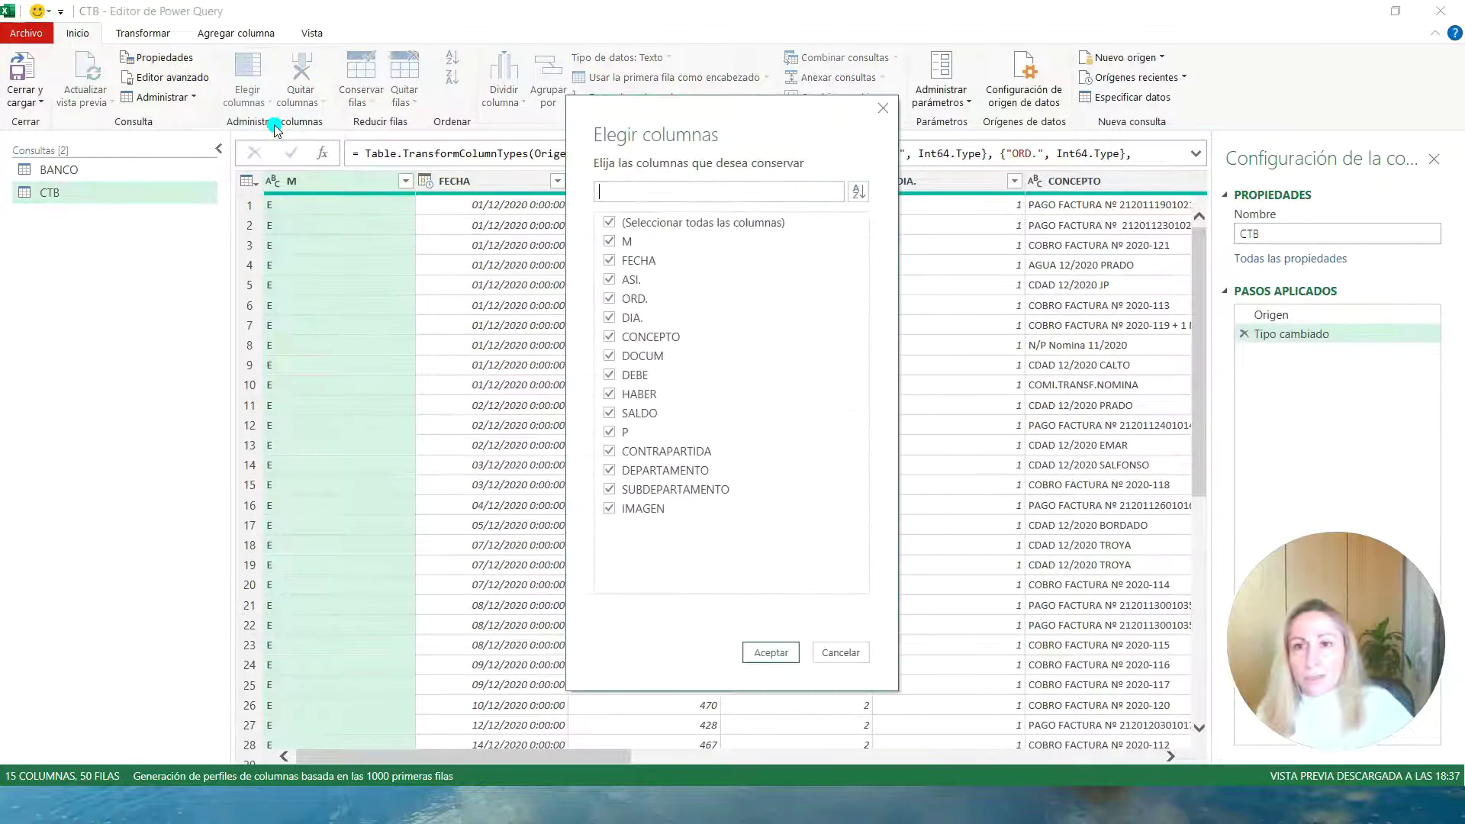
pyautogui.click(615, 242)
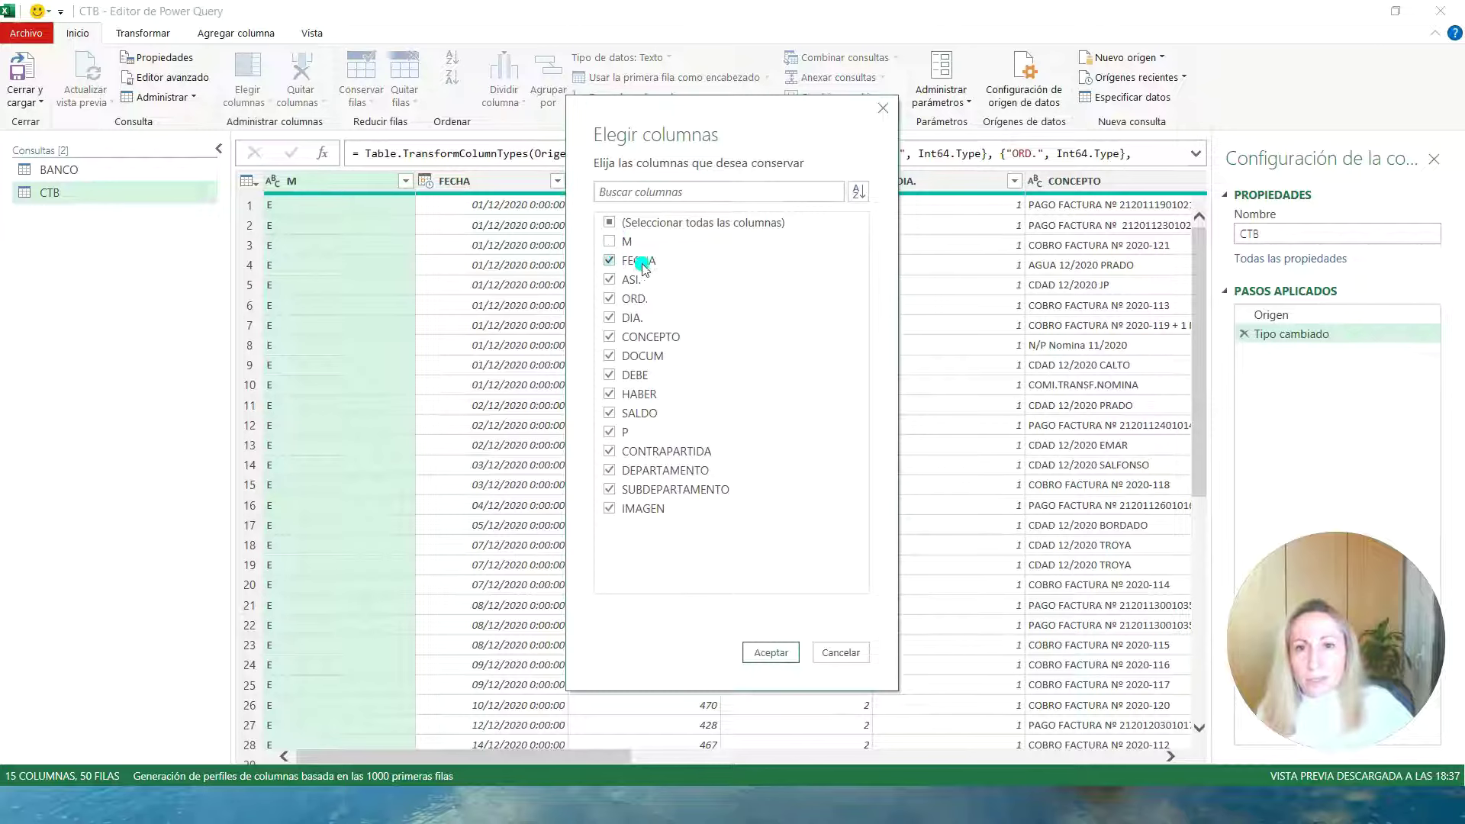
pyautogui.click(608, 281)
pyautogui.click(609, 300)
pyautogui.click(610, 319)
pyautogui.click(609, 357)
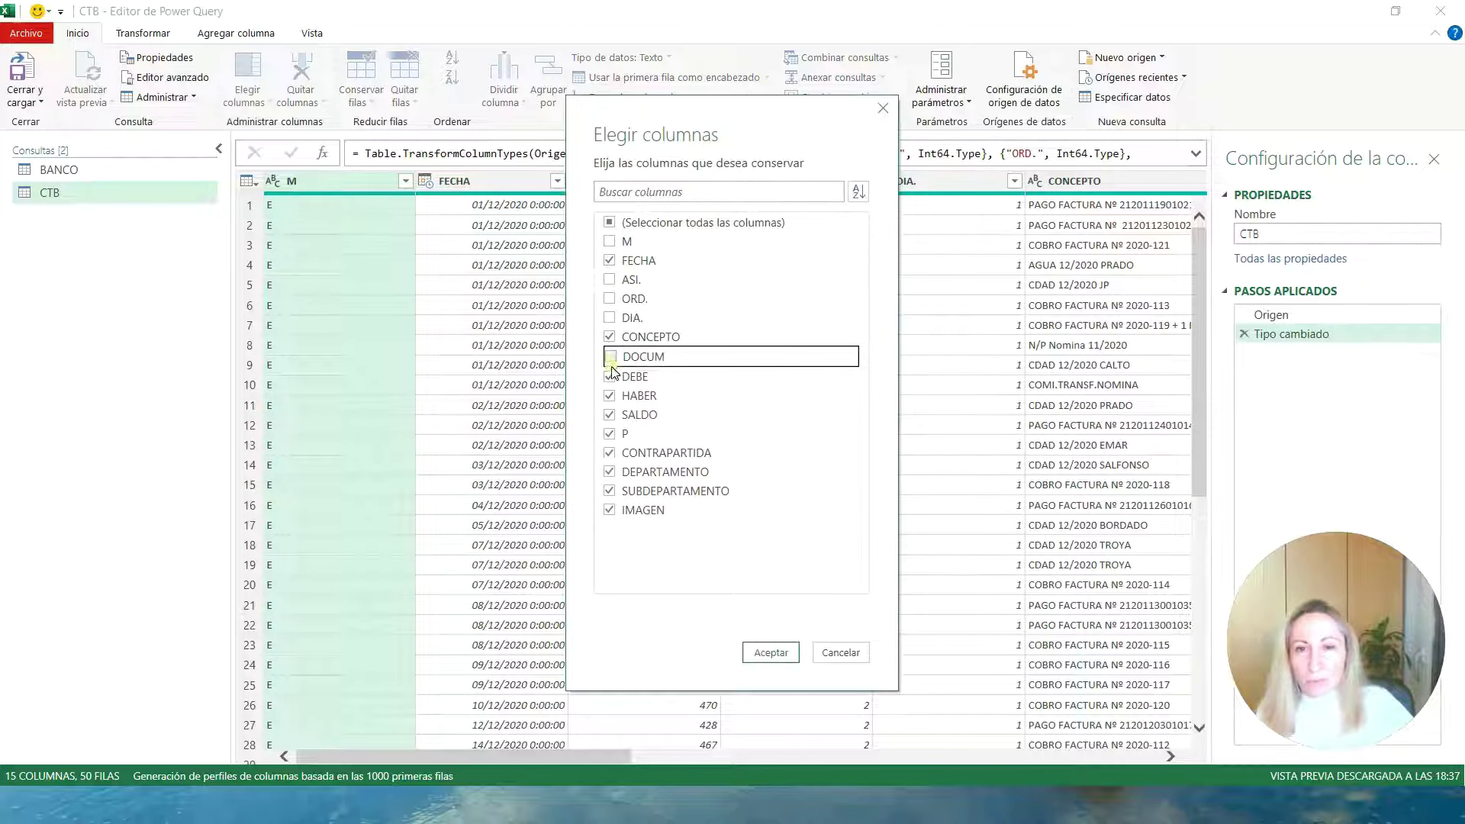
pyautogui.click(610, 415)
pyautogui.click(609, 433)
pyautogui.click(609, 451)
pyautogui.click(610, 470)
pyautogui.click(609, 490)
pyautogui.click(609, 511)
pyautogui.click(771, 653)
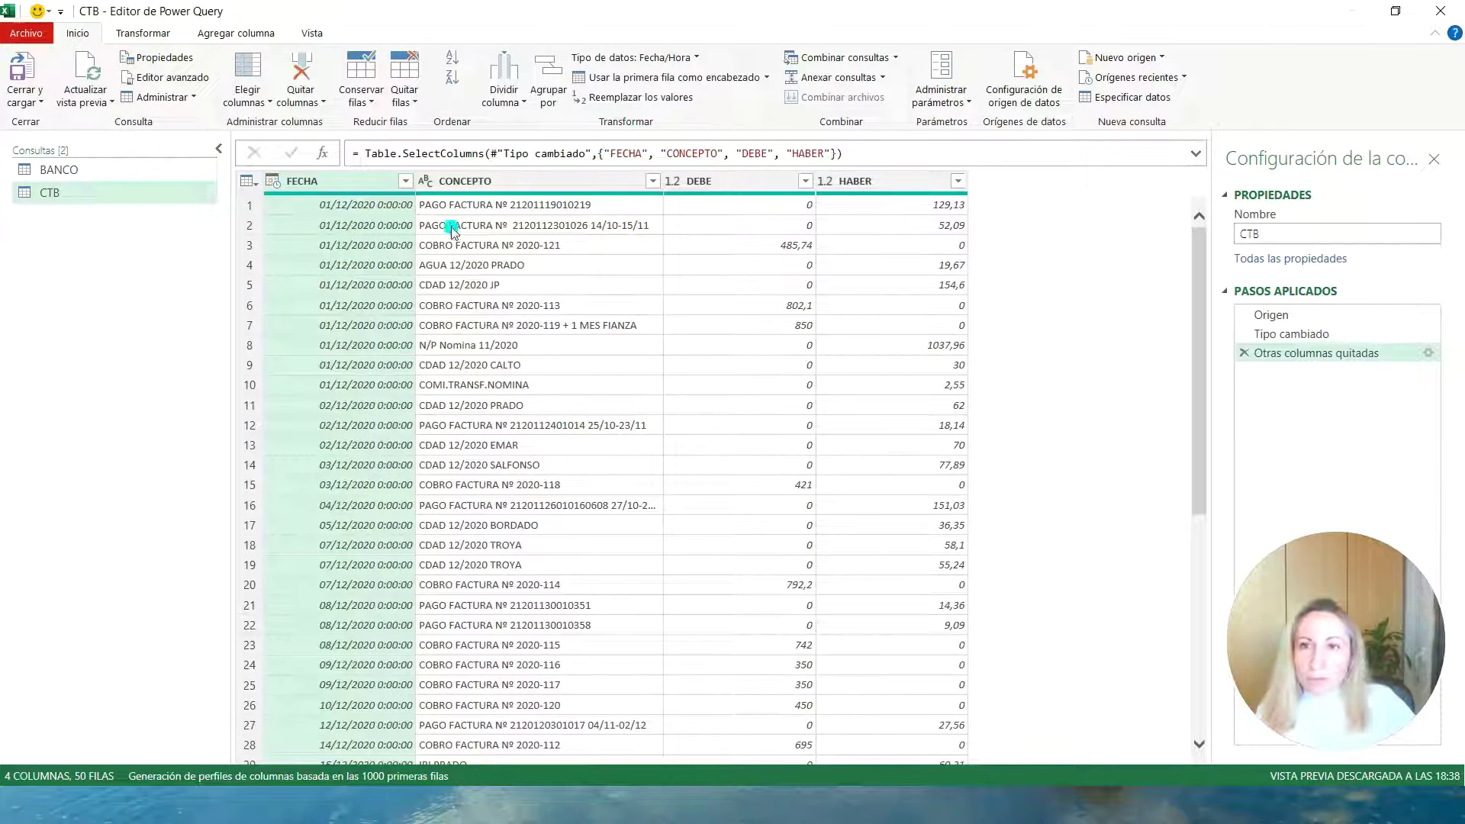
# Compare the signed IMPORTE column in the BANCO query with the separate DEBE and HABER columns in CTB.
pyautogui.click(73, 171)
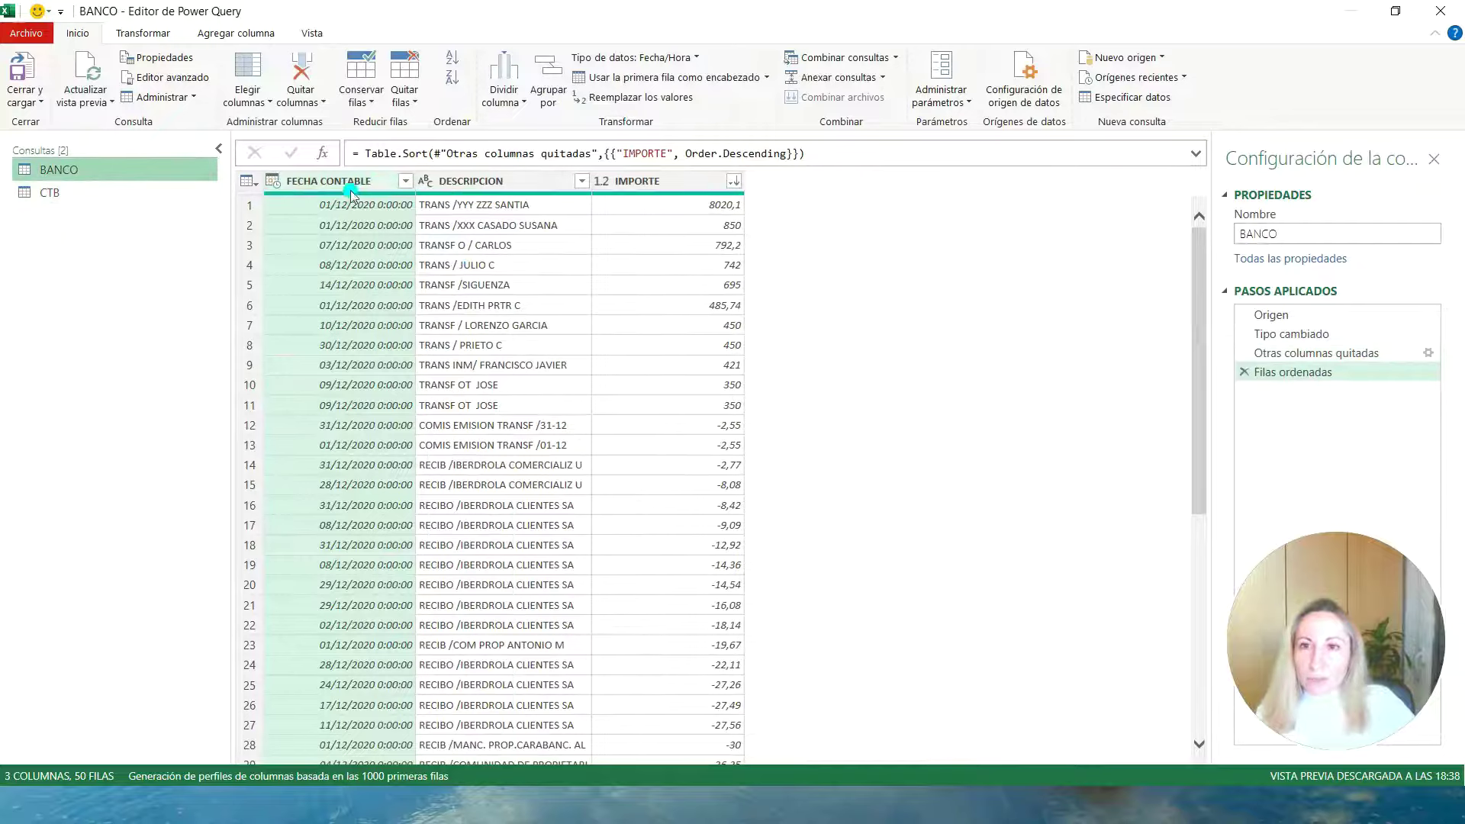
pyautogui.click(656, 182)
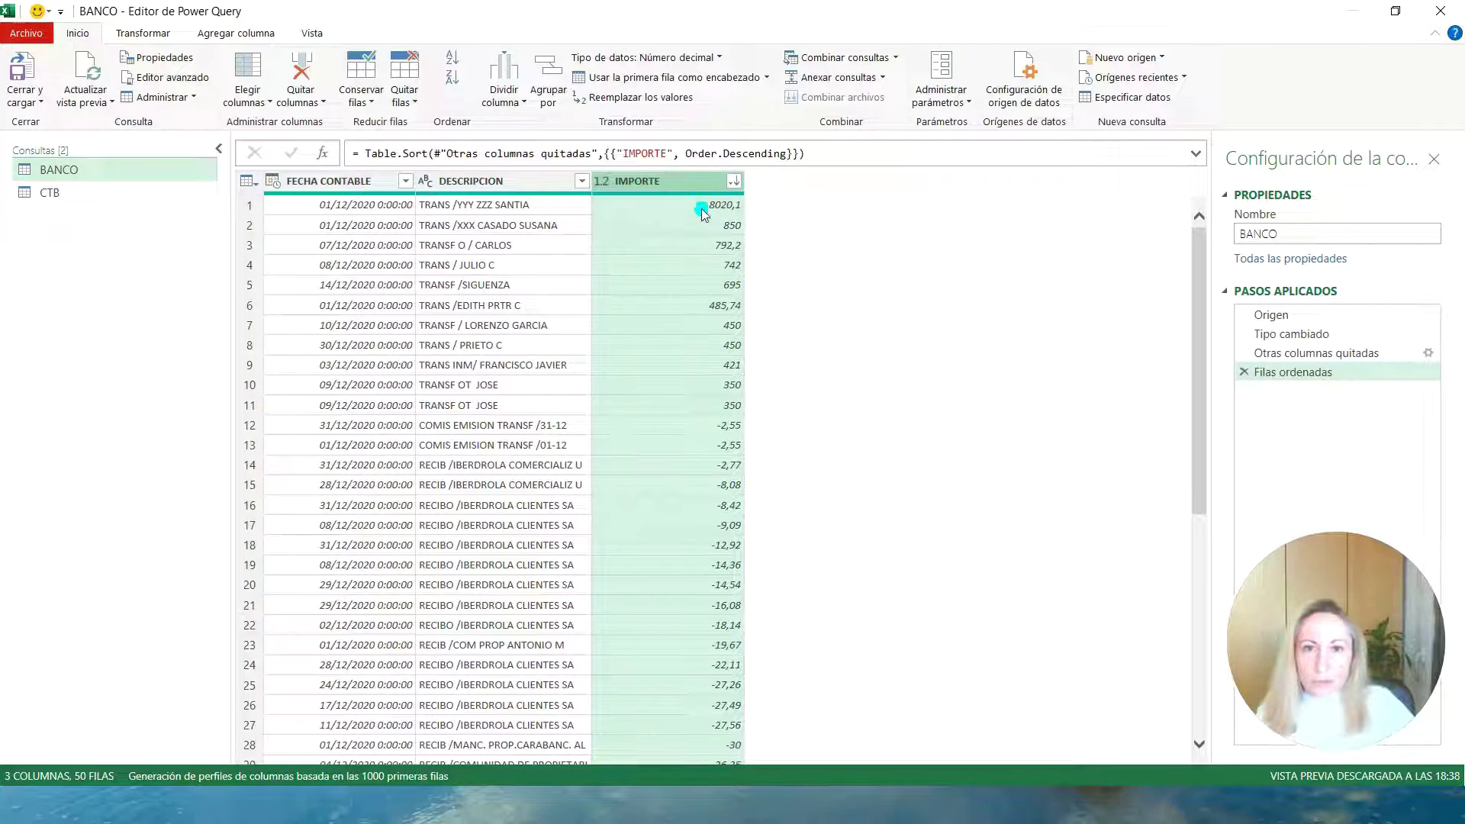
pyautogui.click(696, 453)
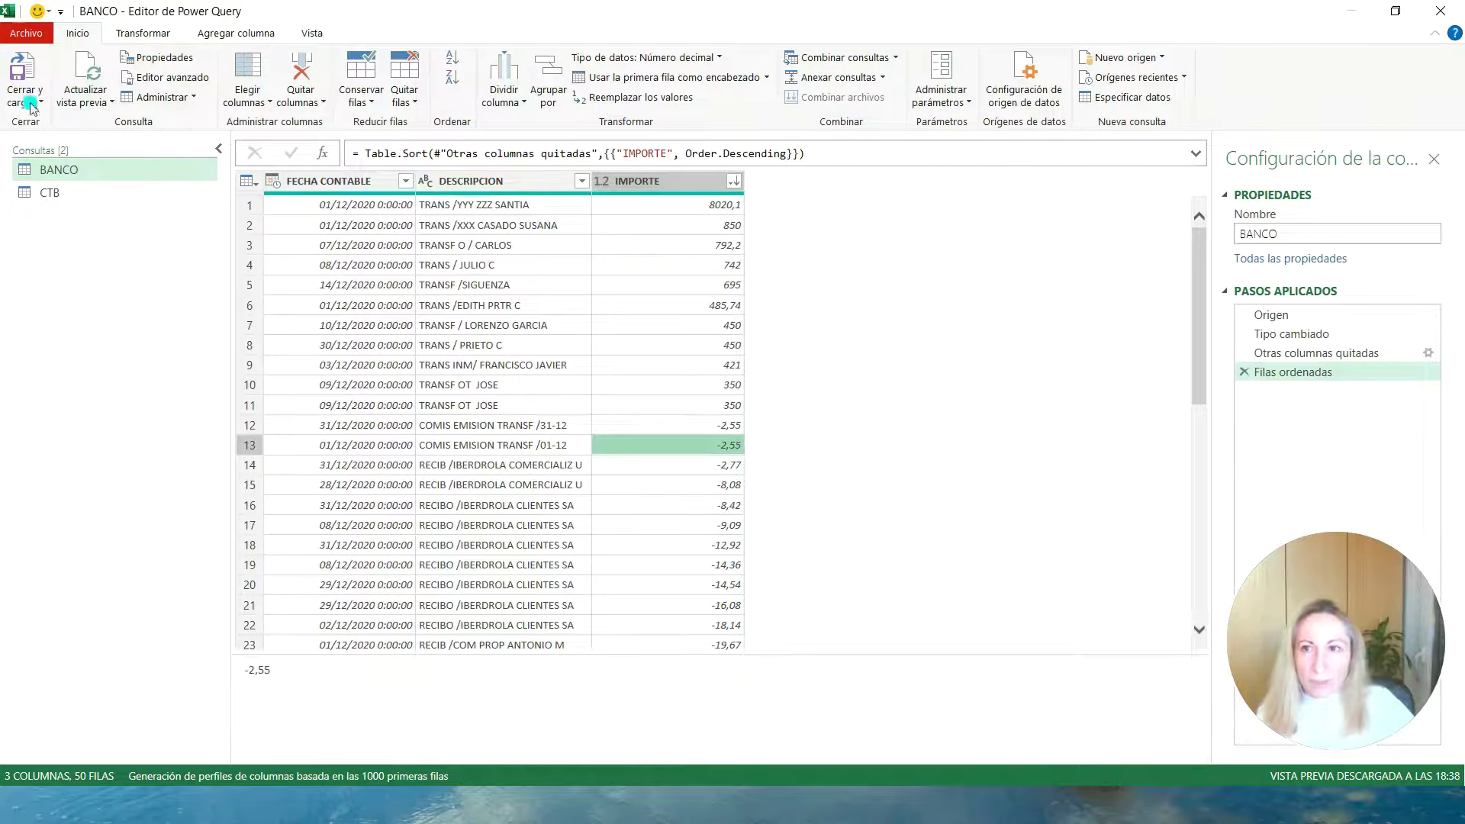
pyautogui.click(47, 193)
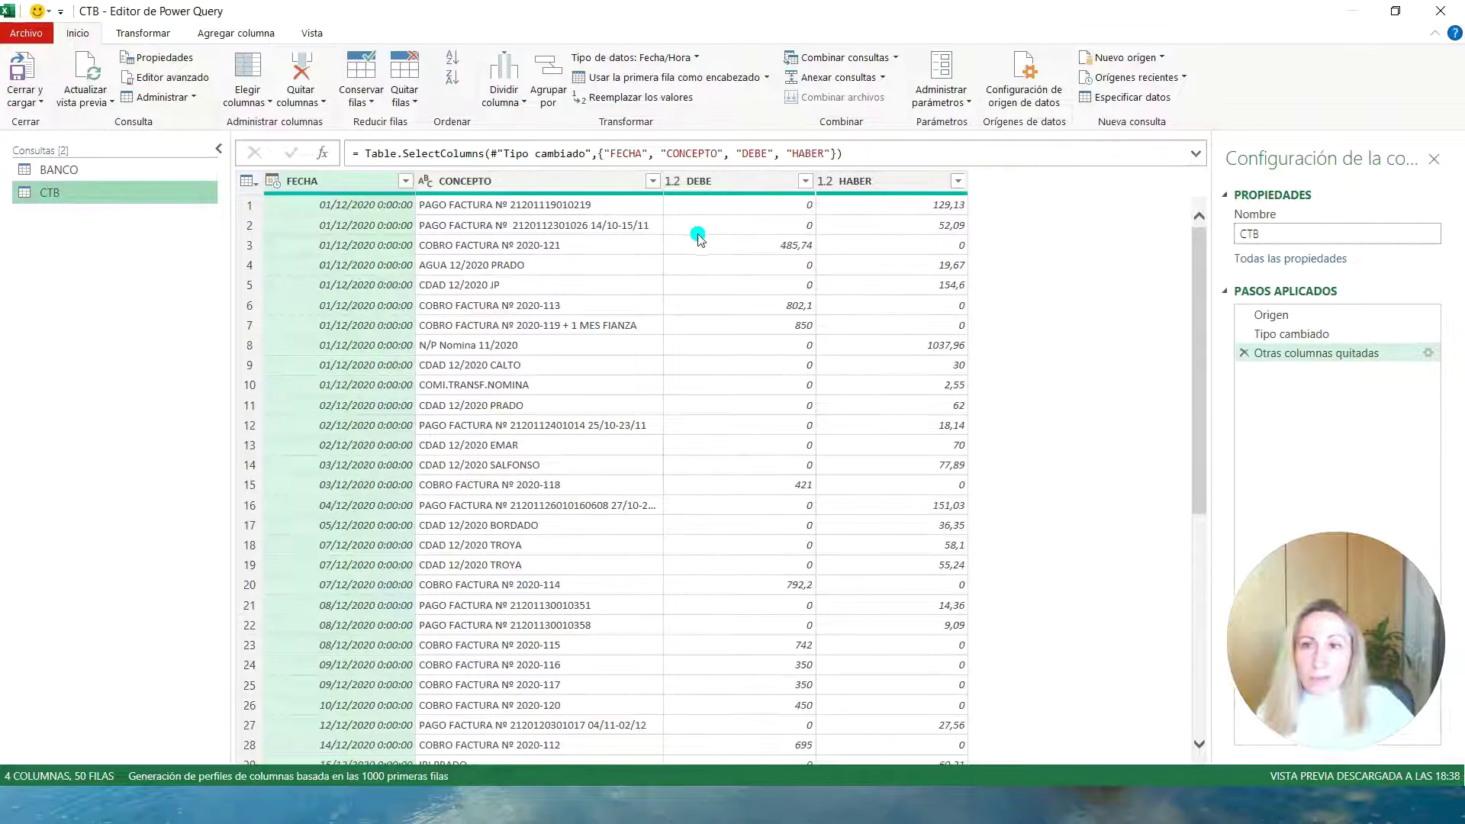
pyautogui.click(735, 182)
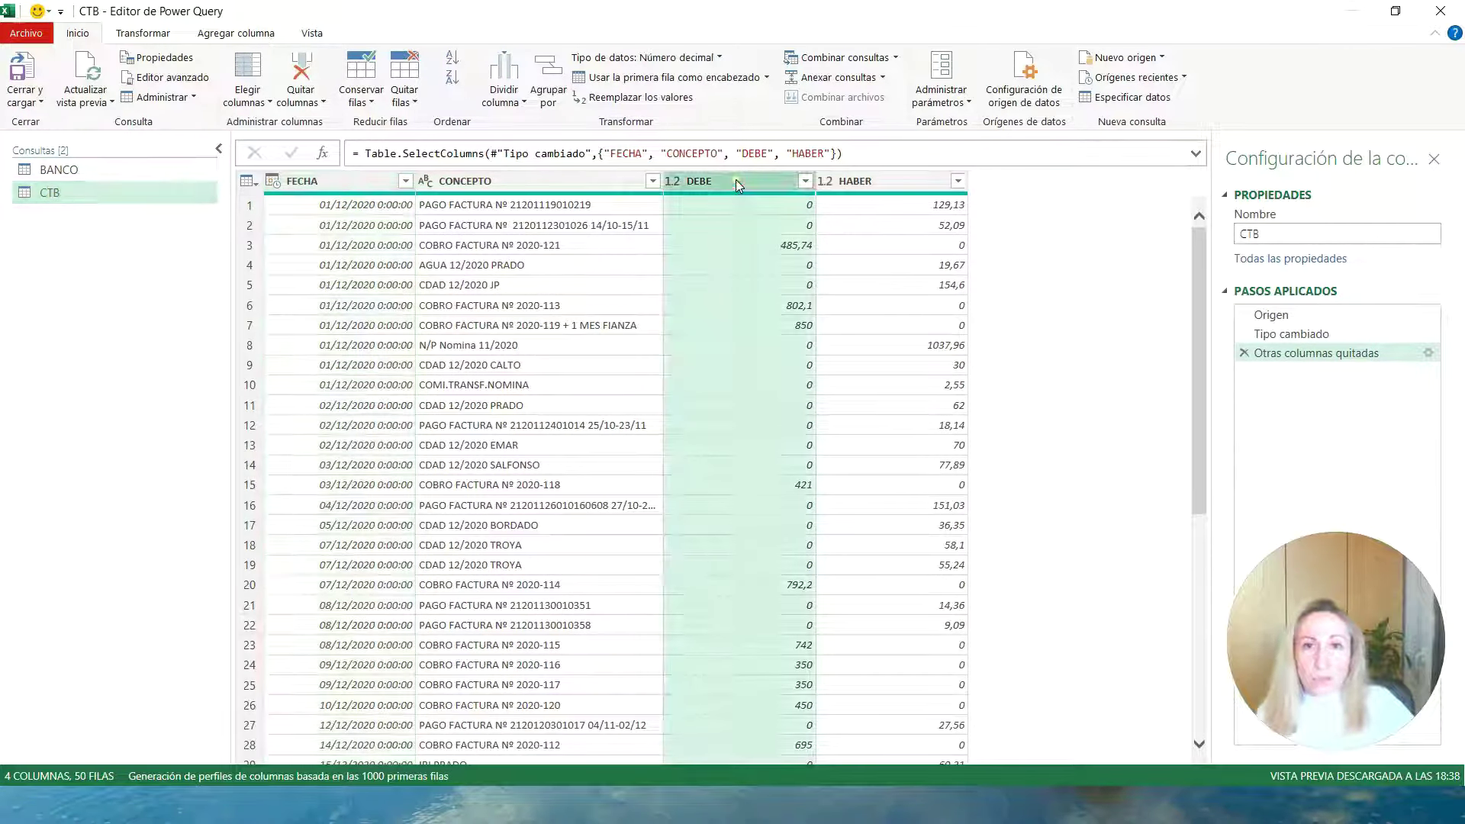
pyautogui.click(898, 183)
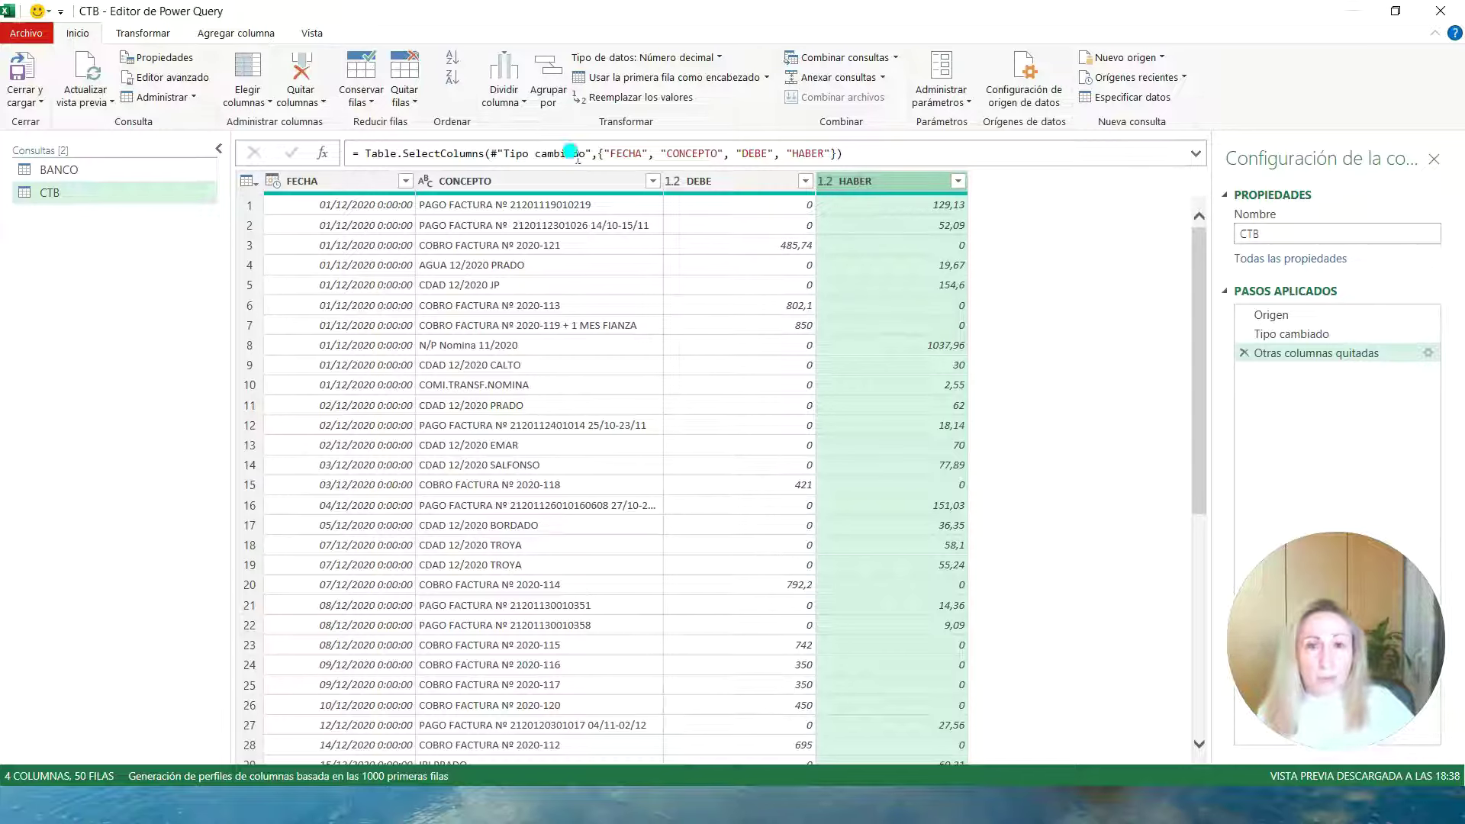
pyautogui.click(78, 170)
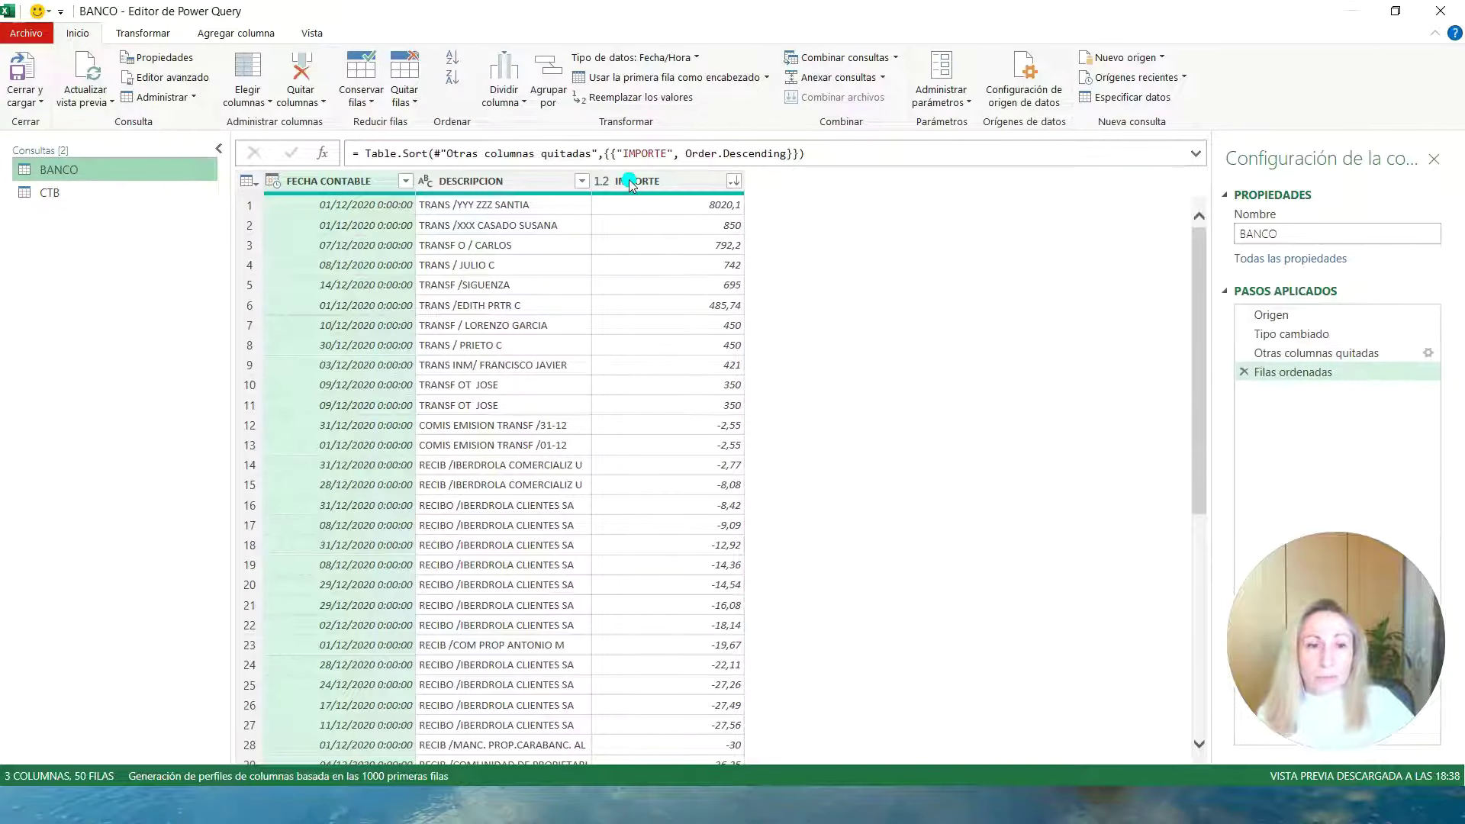
# Add a column to the CTB query that subtracts HABER from DEBE, and check its values against the source columns.
pyautogui.click(54, 192)
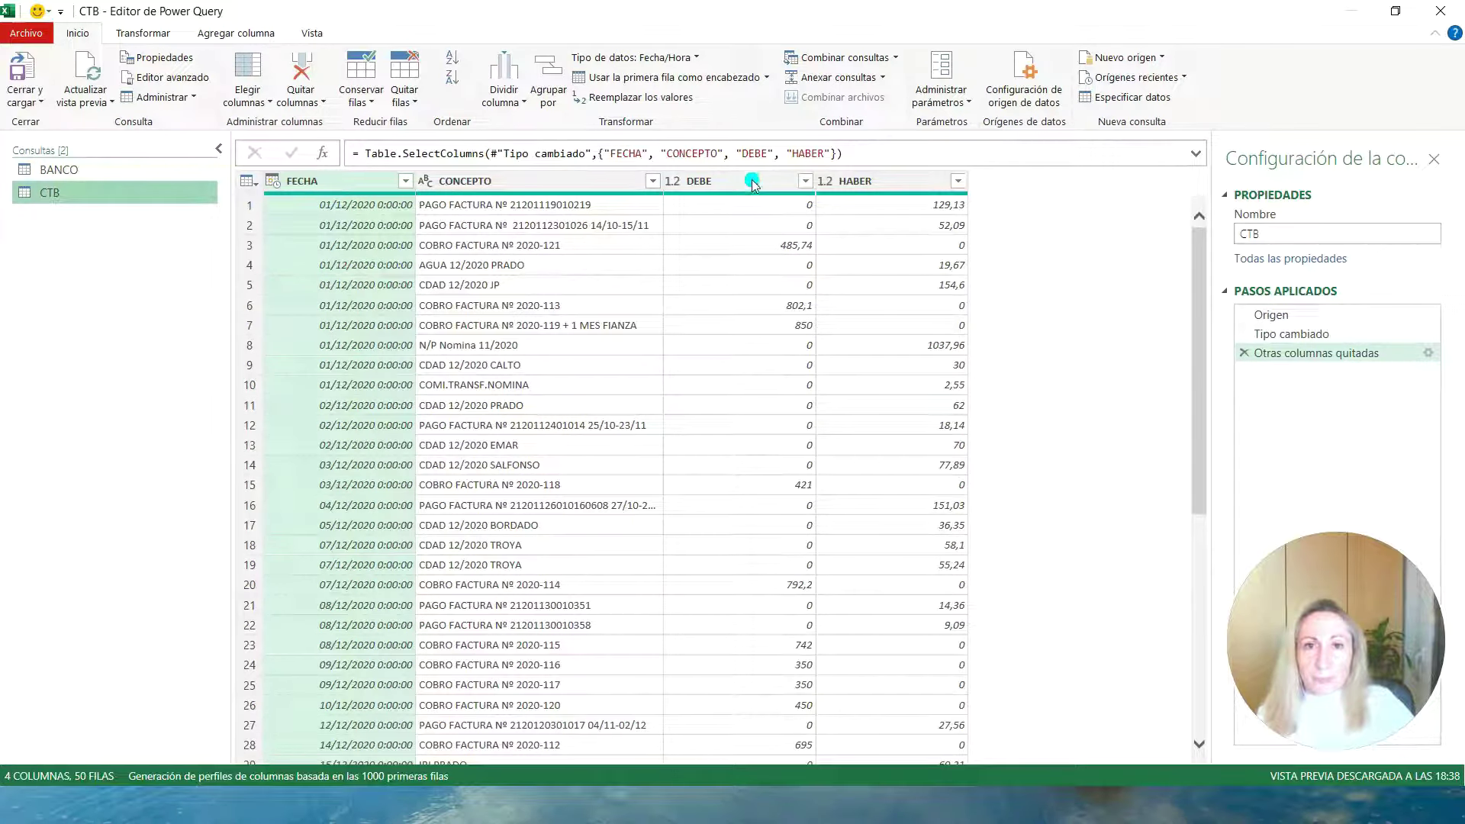
pyautogui.click(752, 183)
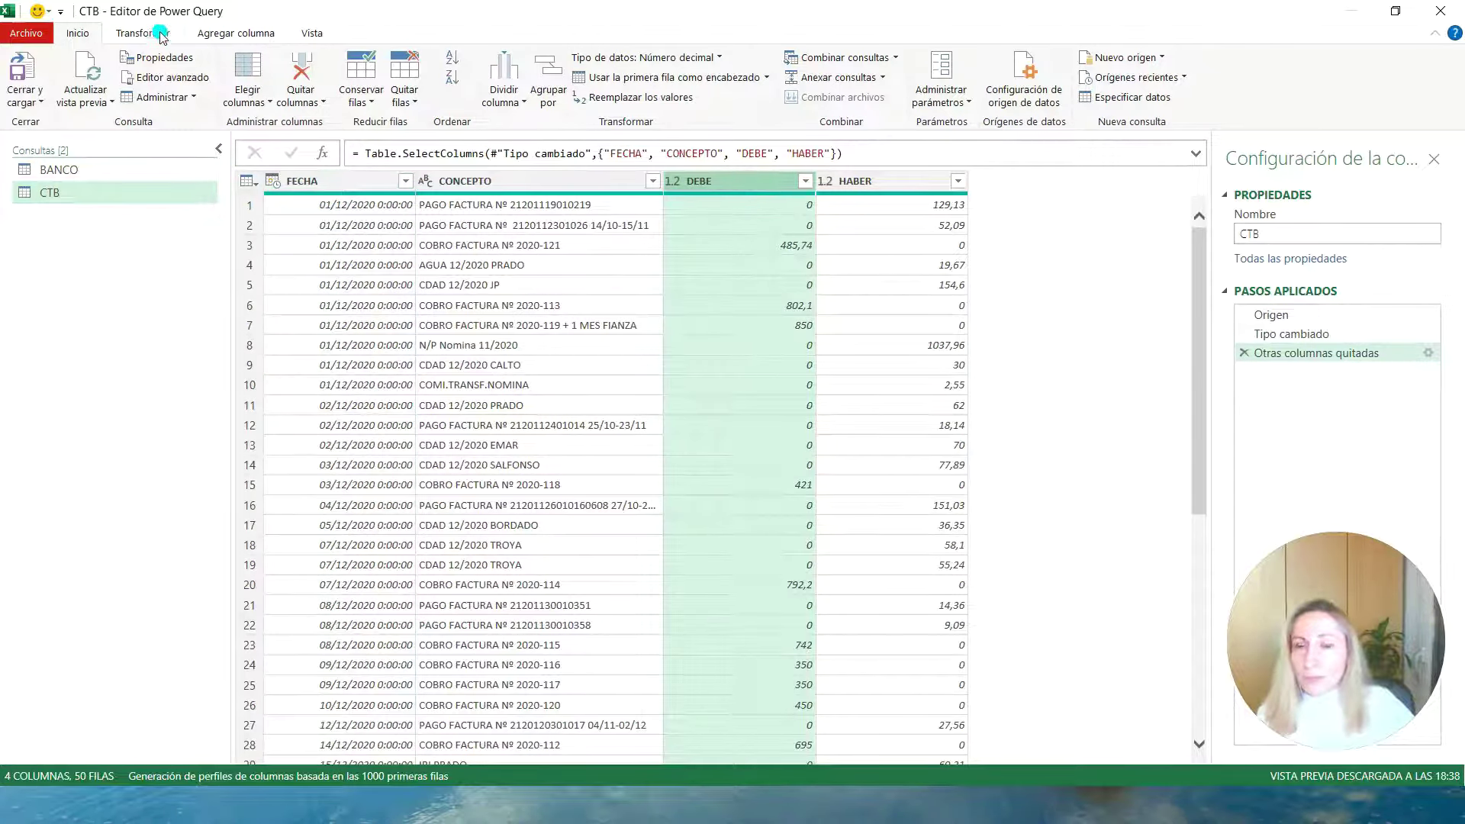
pyautogui.click(241, 34)
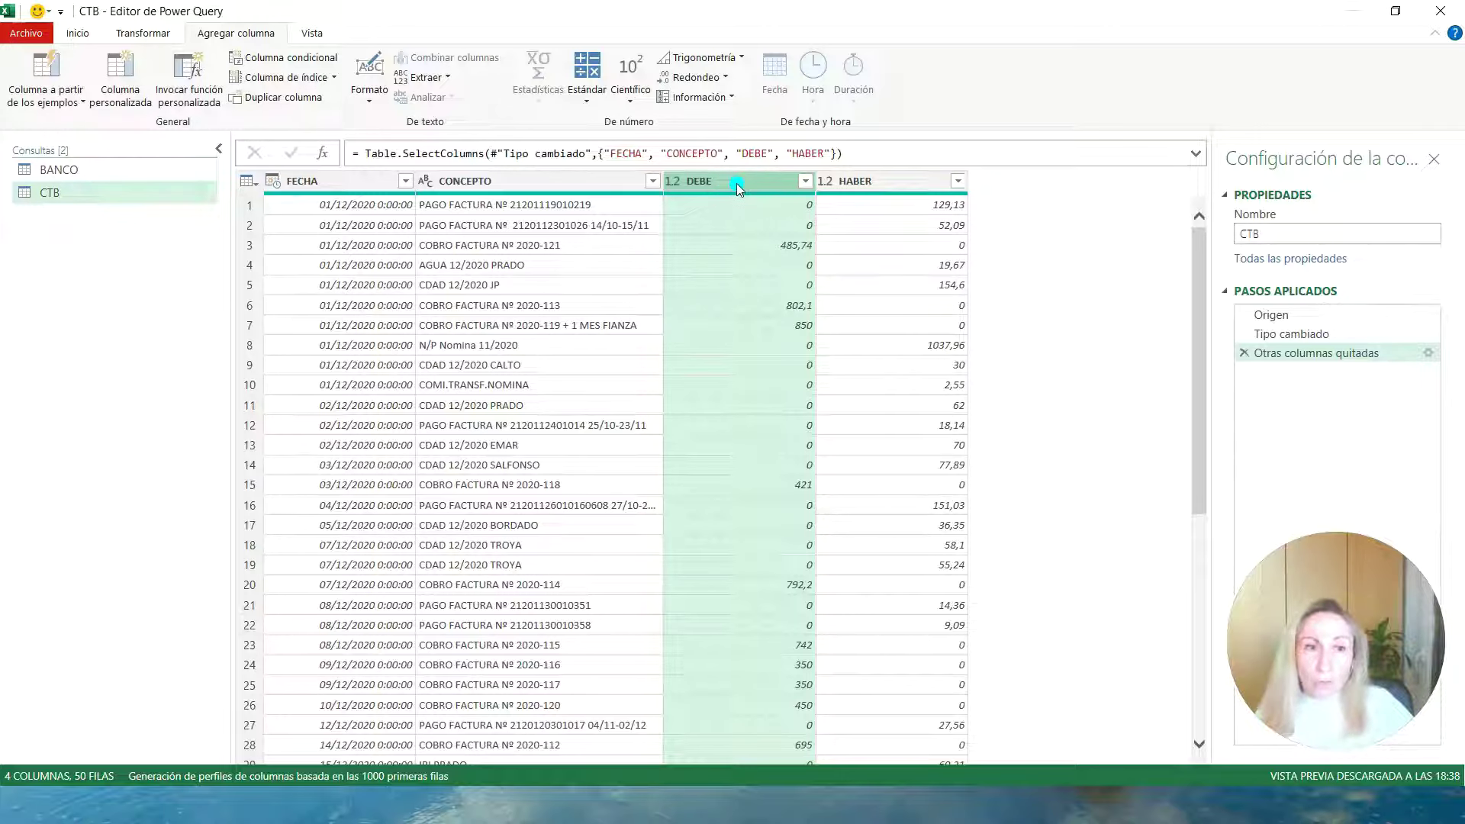
pyautogui.keyDown('ctrl'); pyautogui.click(906, 188); pyautogui.keyUp('ctrl')
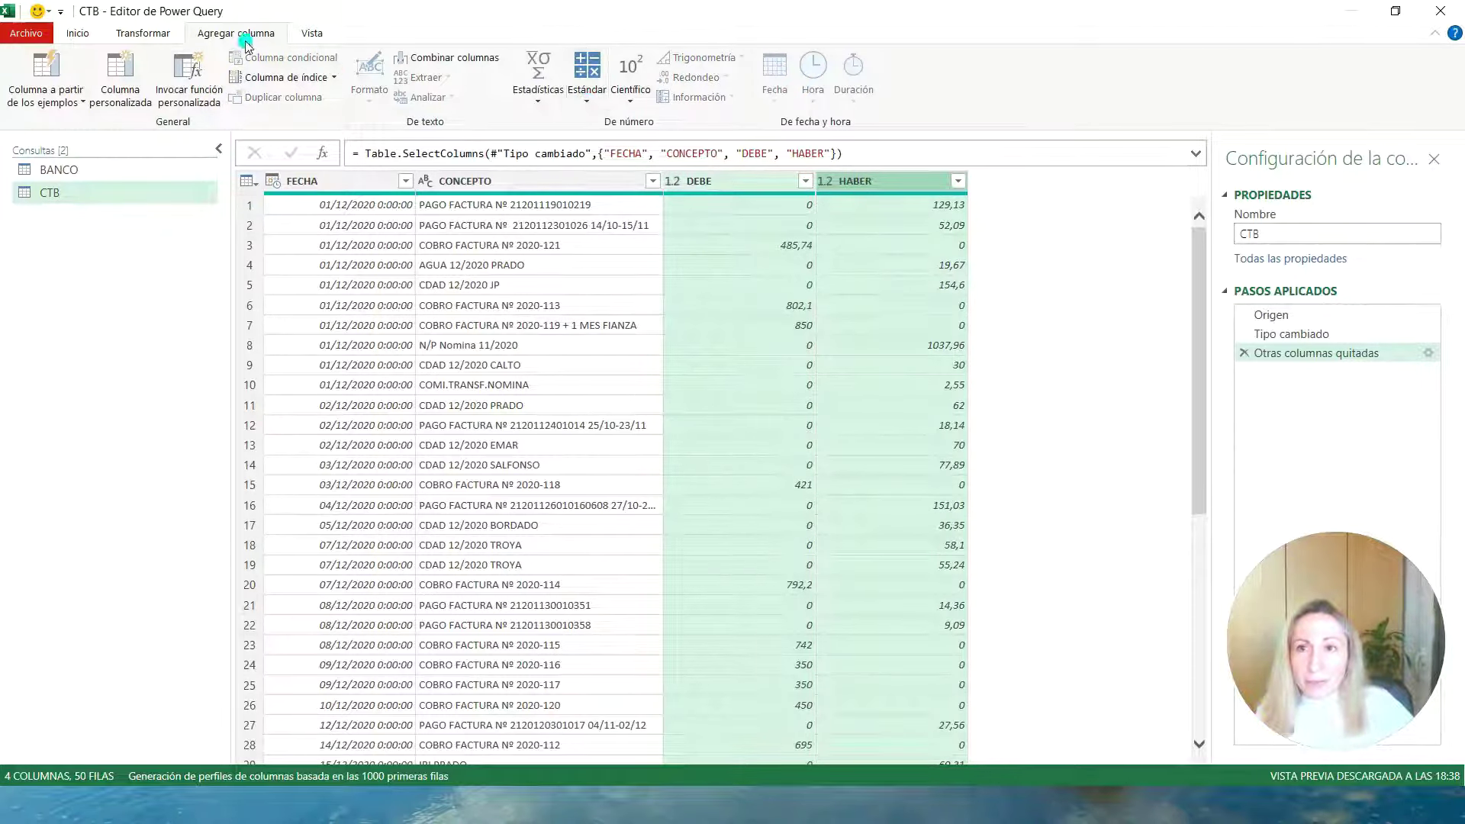
pyautogui.click(588, 102)
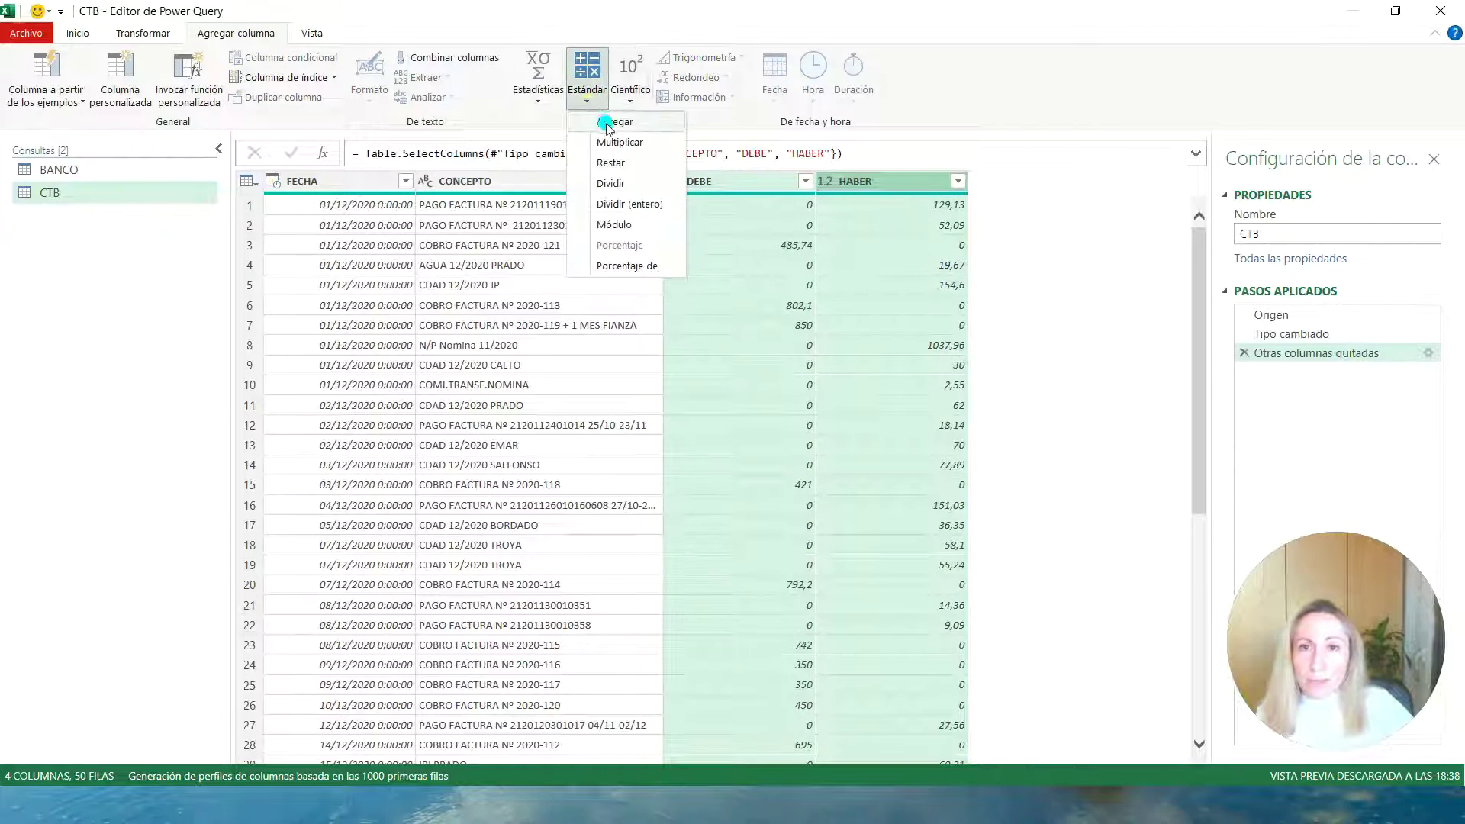
pyautogui.click(611, 162)
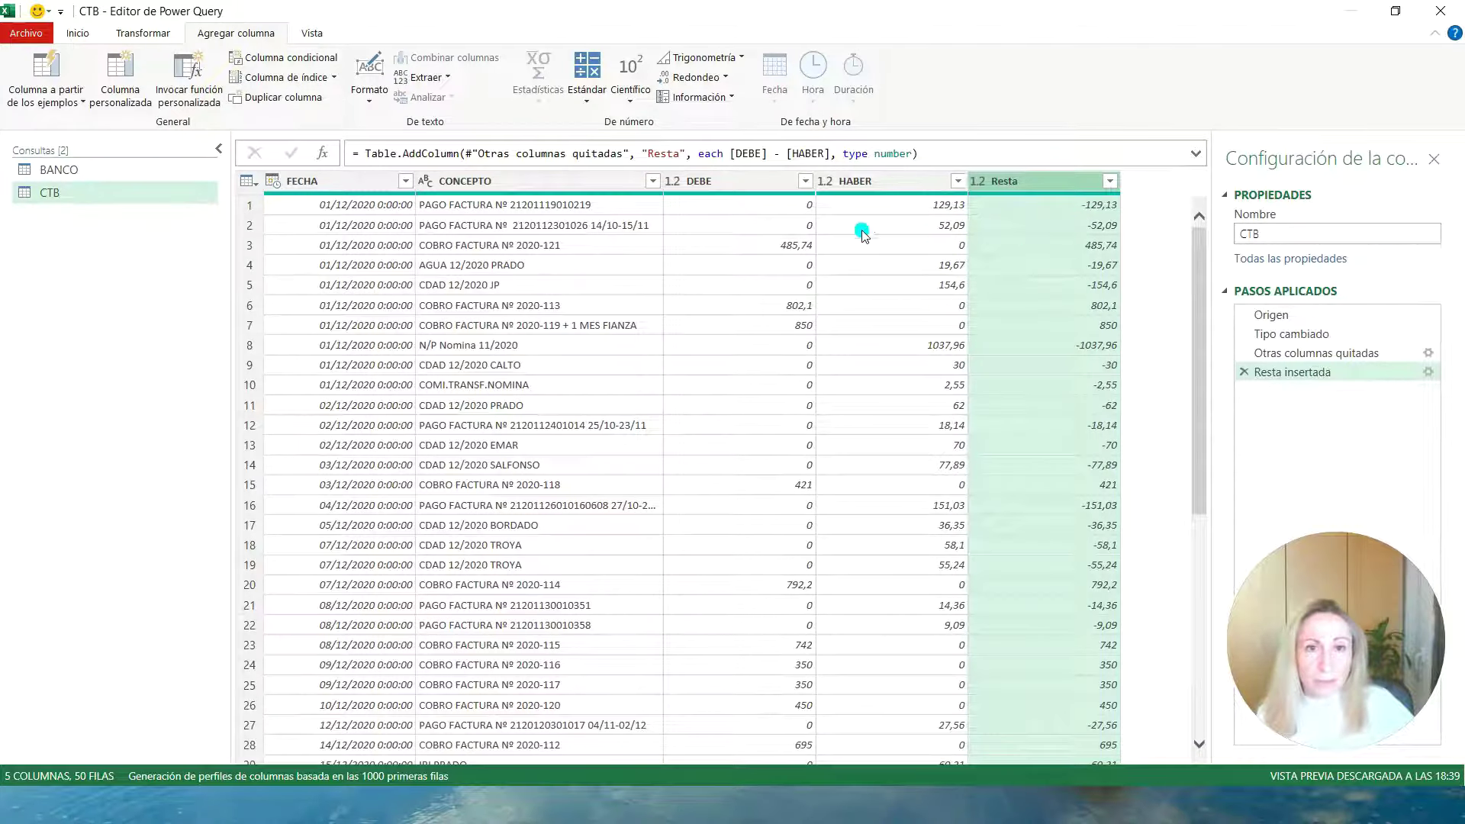
pyautogui.click(746, 250)
pyautogui.click(1036, 250)
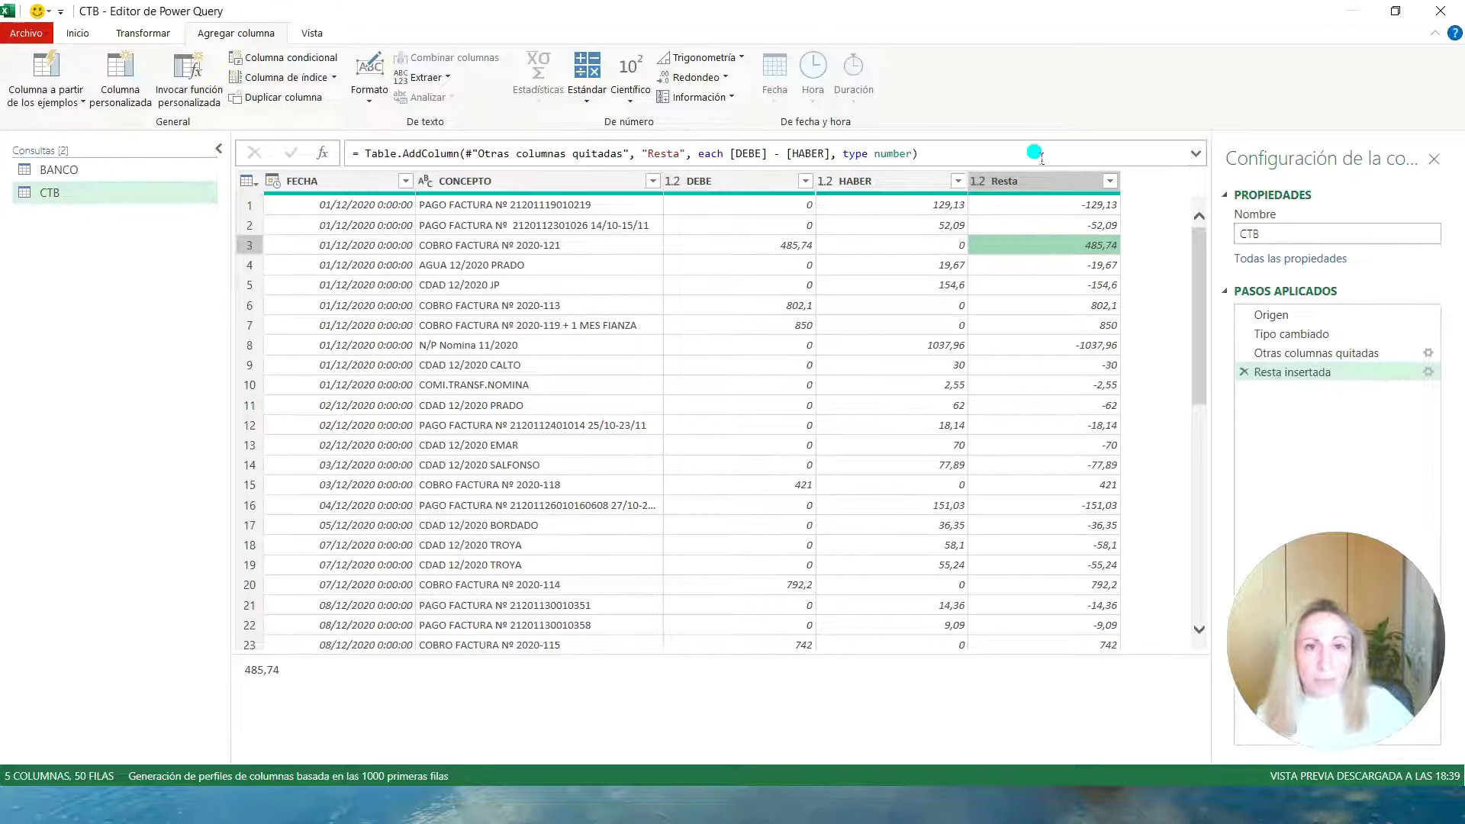
# Rename the Resta column in the CTB query as MOV CTB.
pyautogui.rightClick(1039, 186)
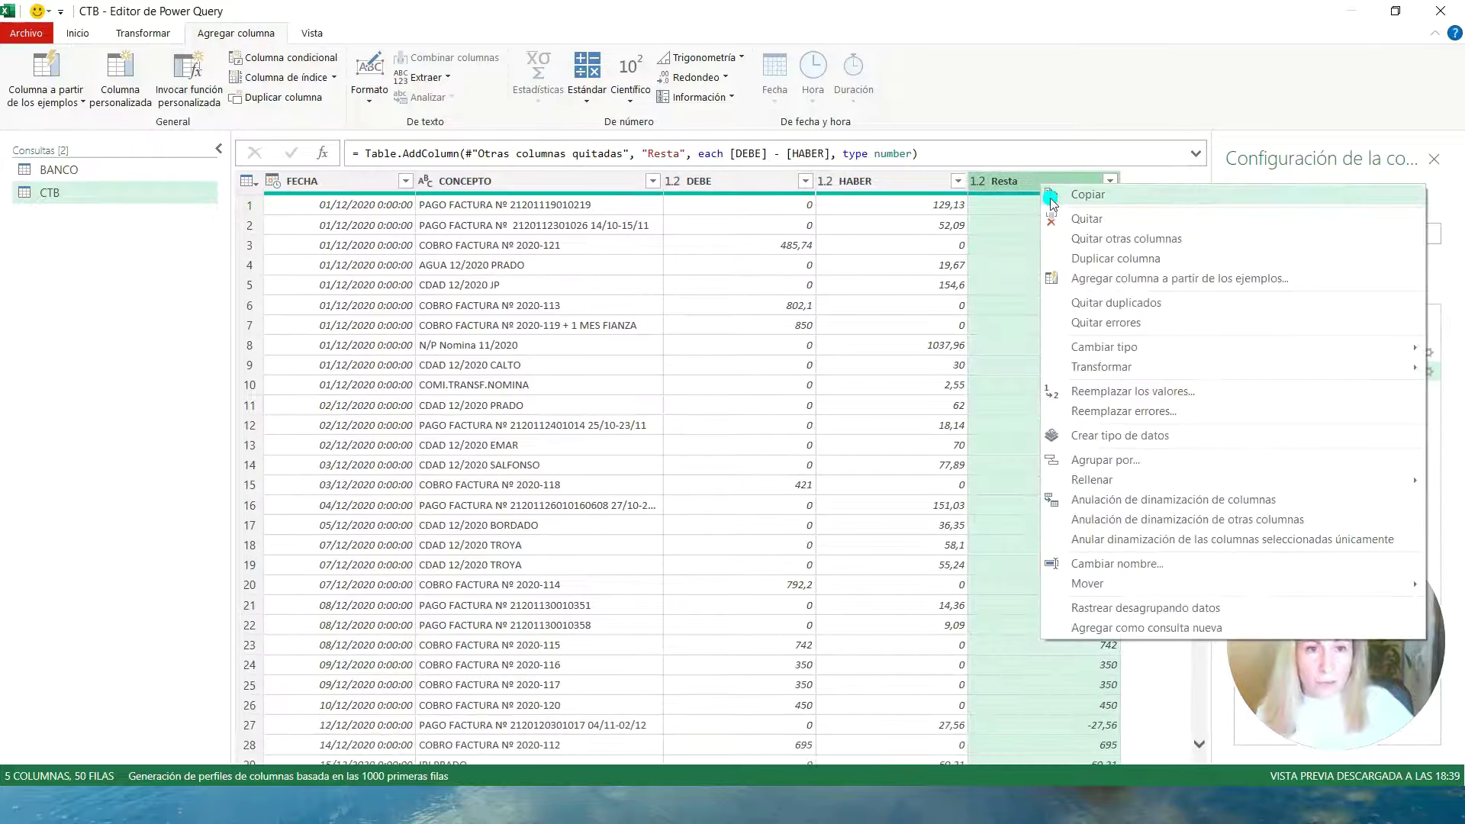
pyautogui.doubleClick(1021, 181)
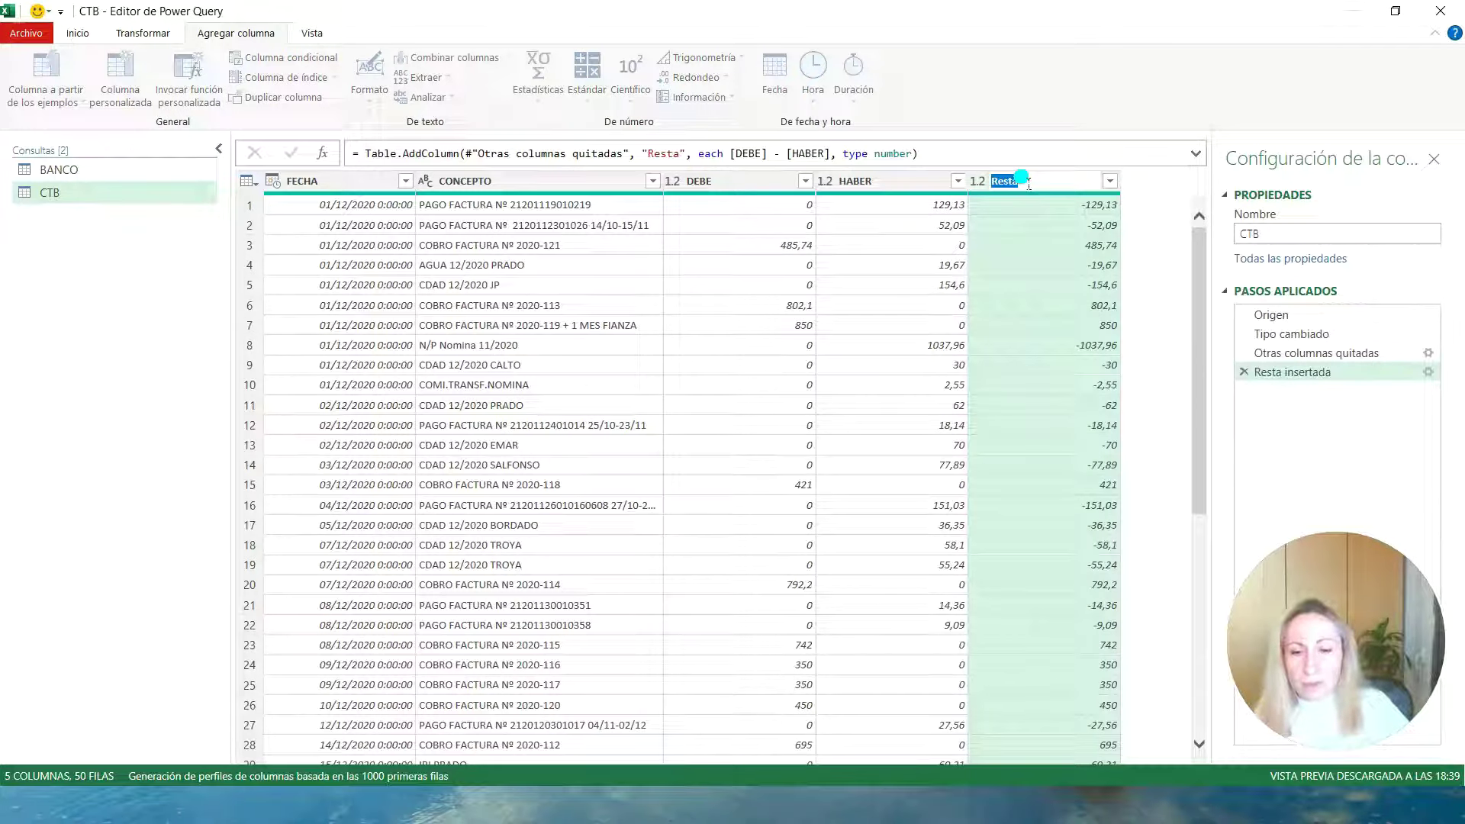
pyautogui.press('Return')
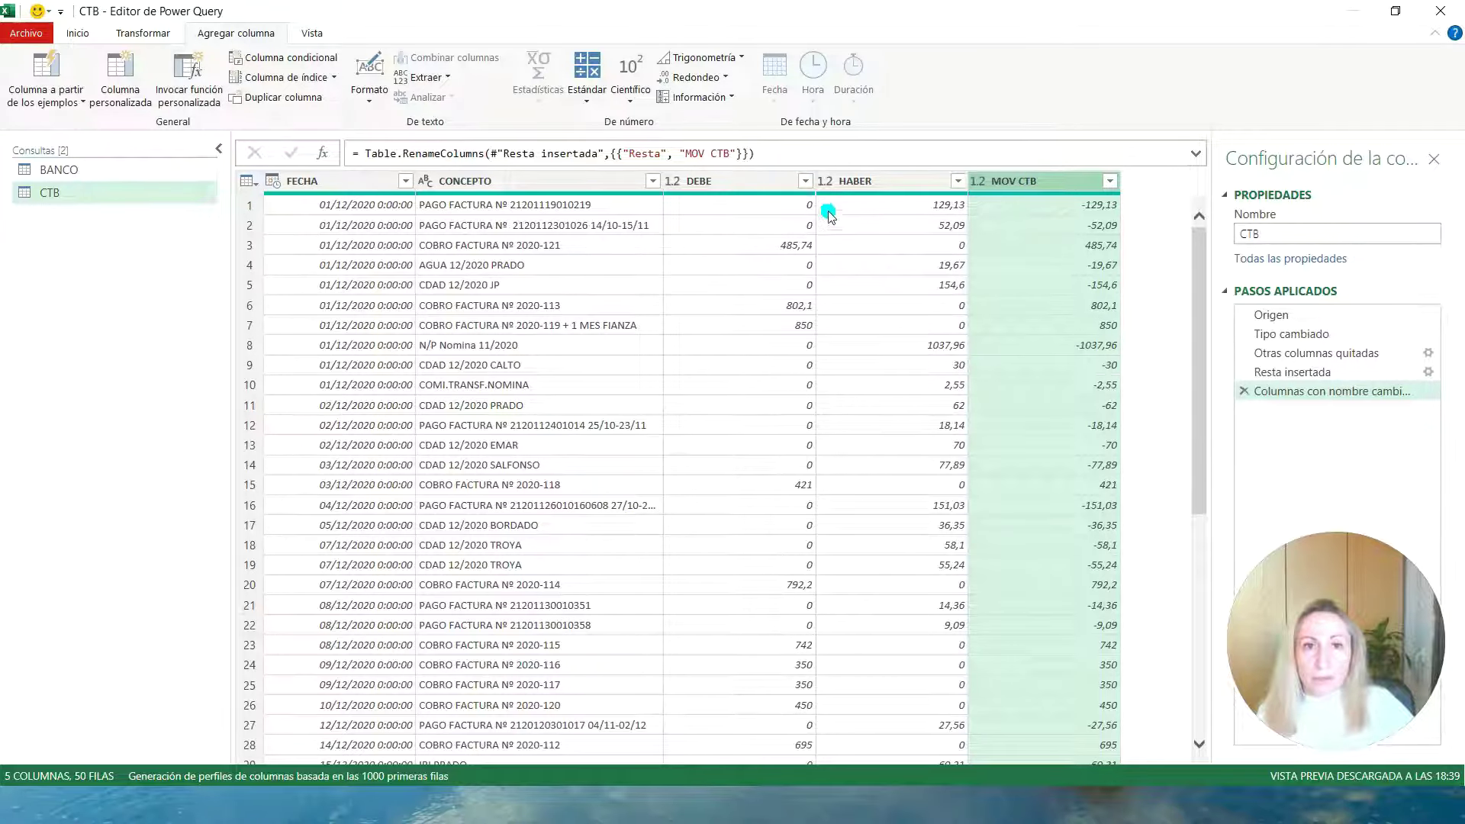
# Keep only the FECHA, CONCEPTO and MOV CTB columns in the CTB query, dropping DEBE and HABER.
pyautogui.click(761, 180)
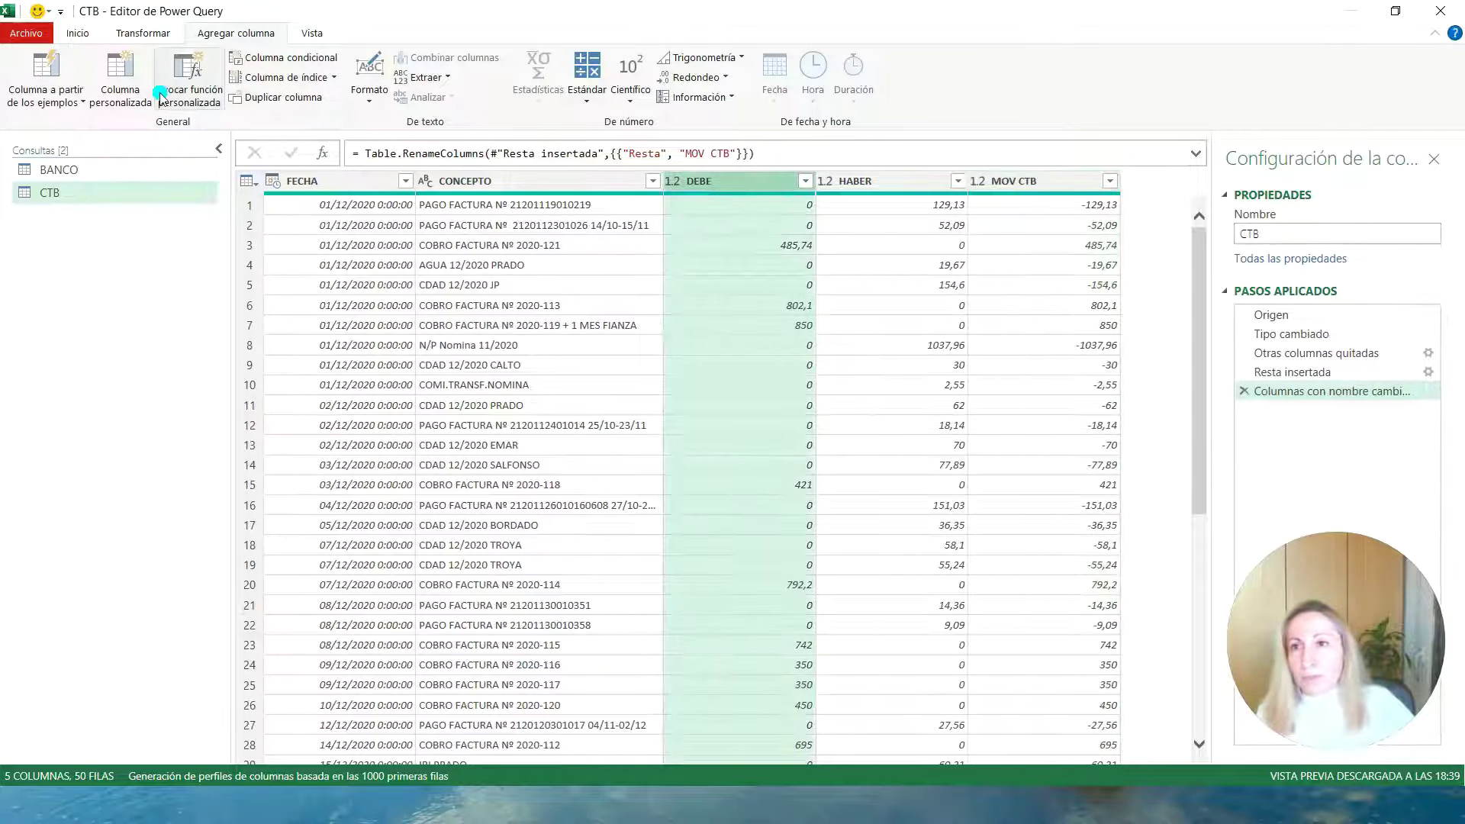
pyautogui.click(136, 33)
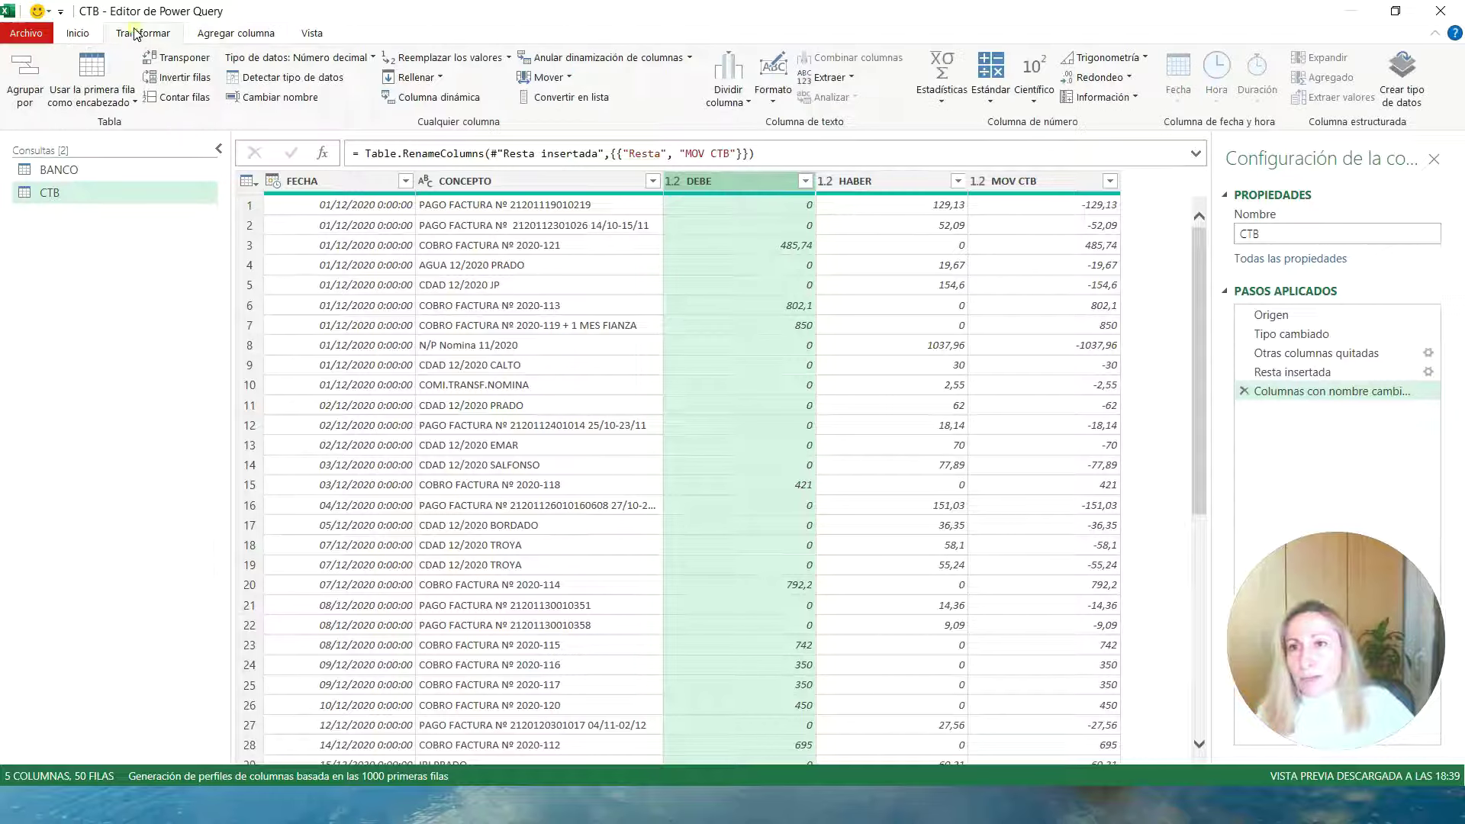
pyautogui.click(77, 33)
pyautogui.click(264, 103)
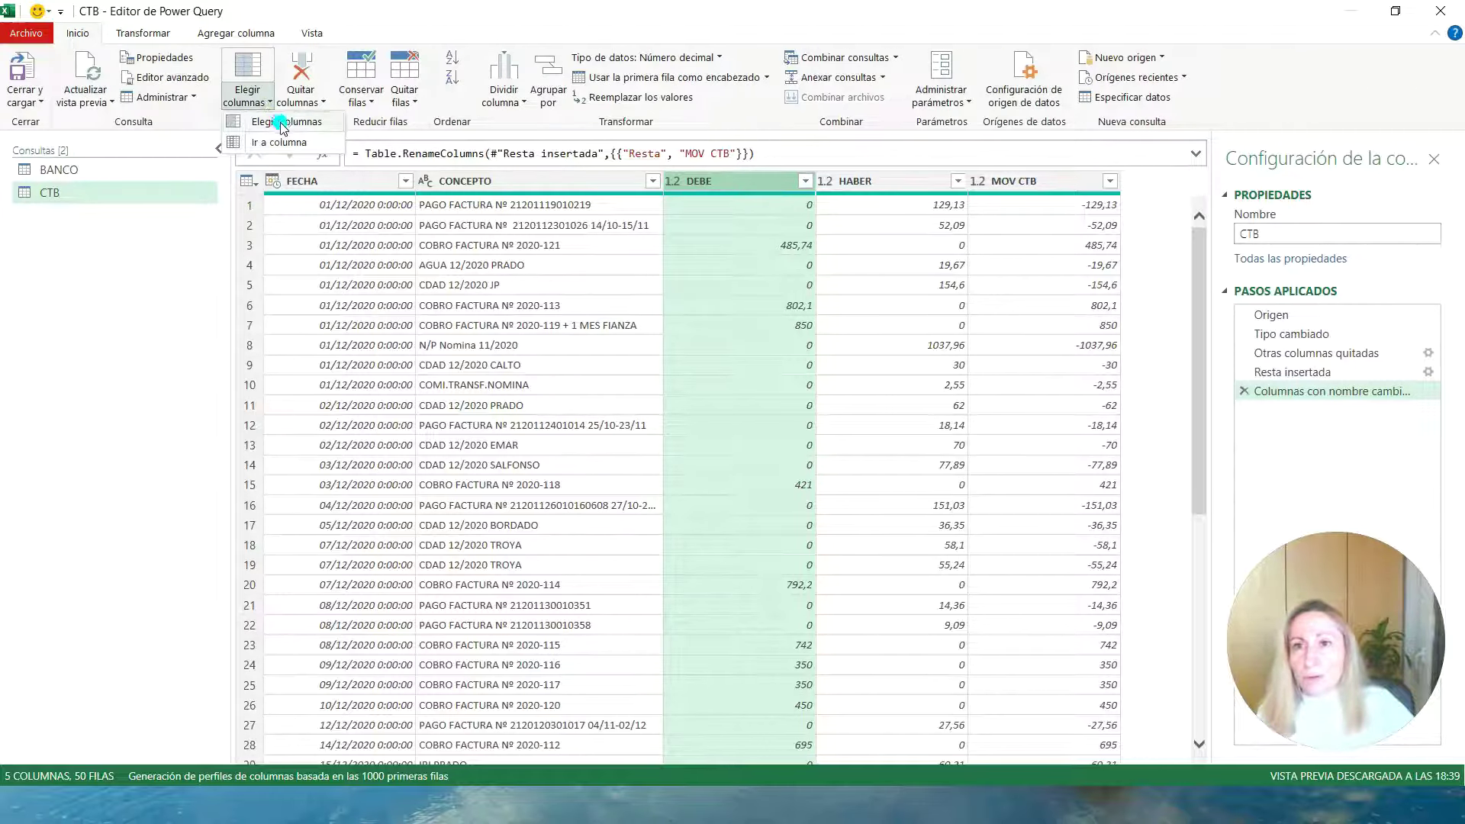
pyautogui.click(286, 122)
pyautogui.click(608, 280)
pyautogui.click(609, 280)
pyautogui.click(766, 653)
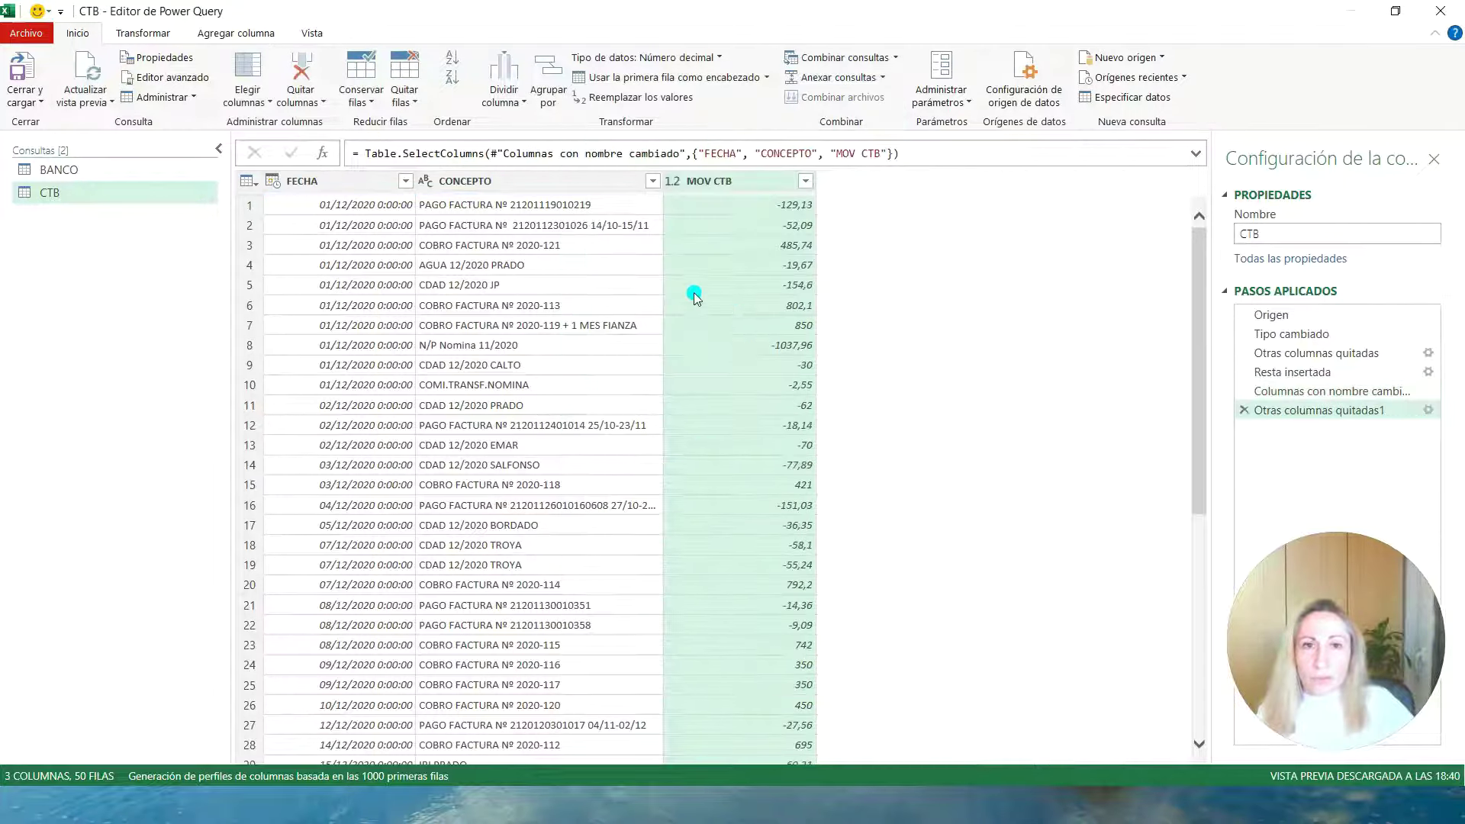
# Sort the CTB query by MOV CTB in descending order and compare it with the sorted BANCO query.
pyautogui.click(754, 183)
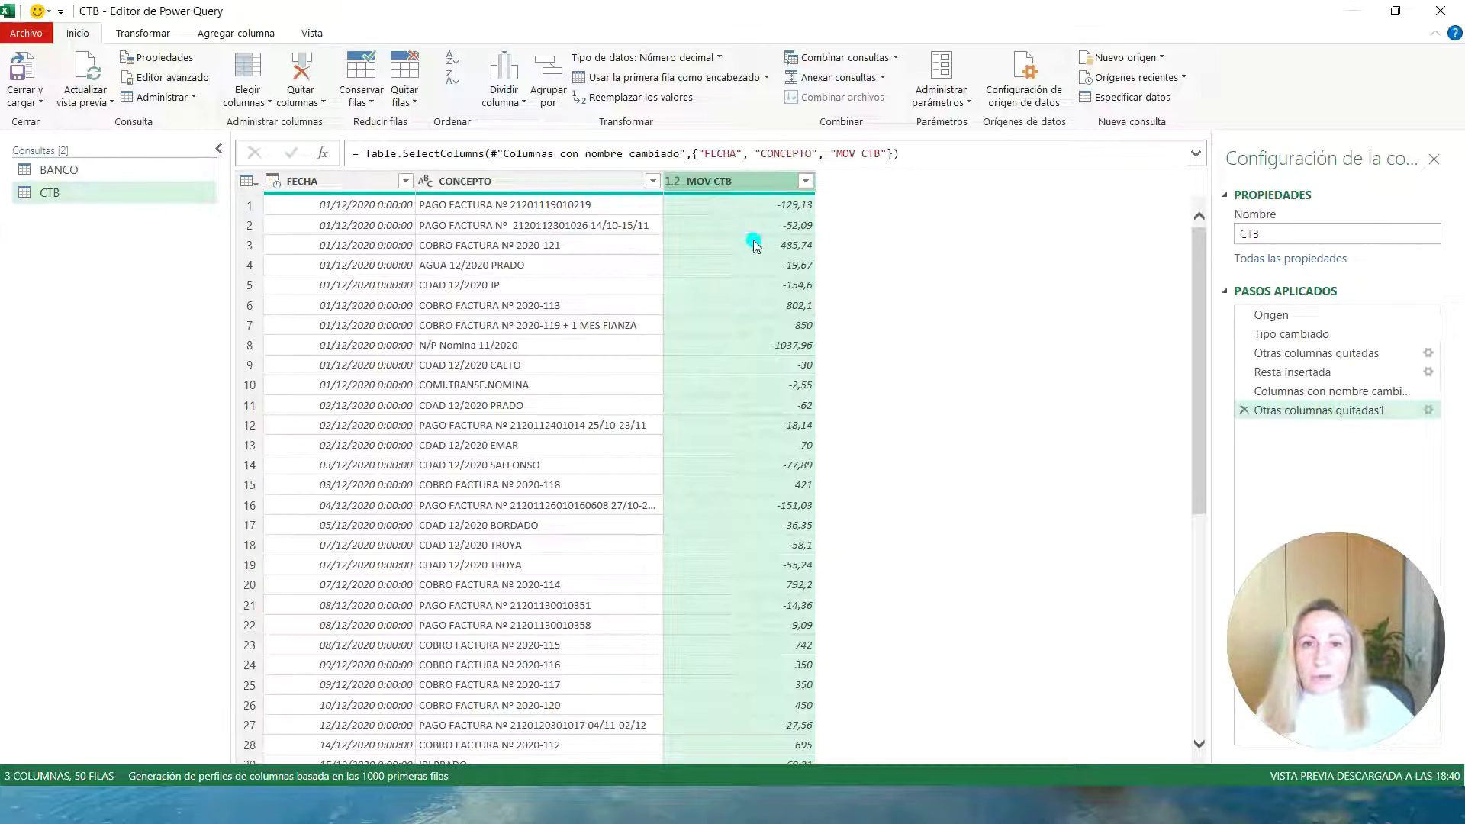
pyautogui.click(453, 78)
pyautogui.click(84, 173)
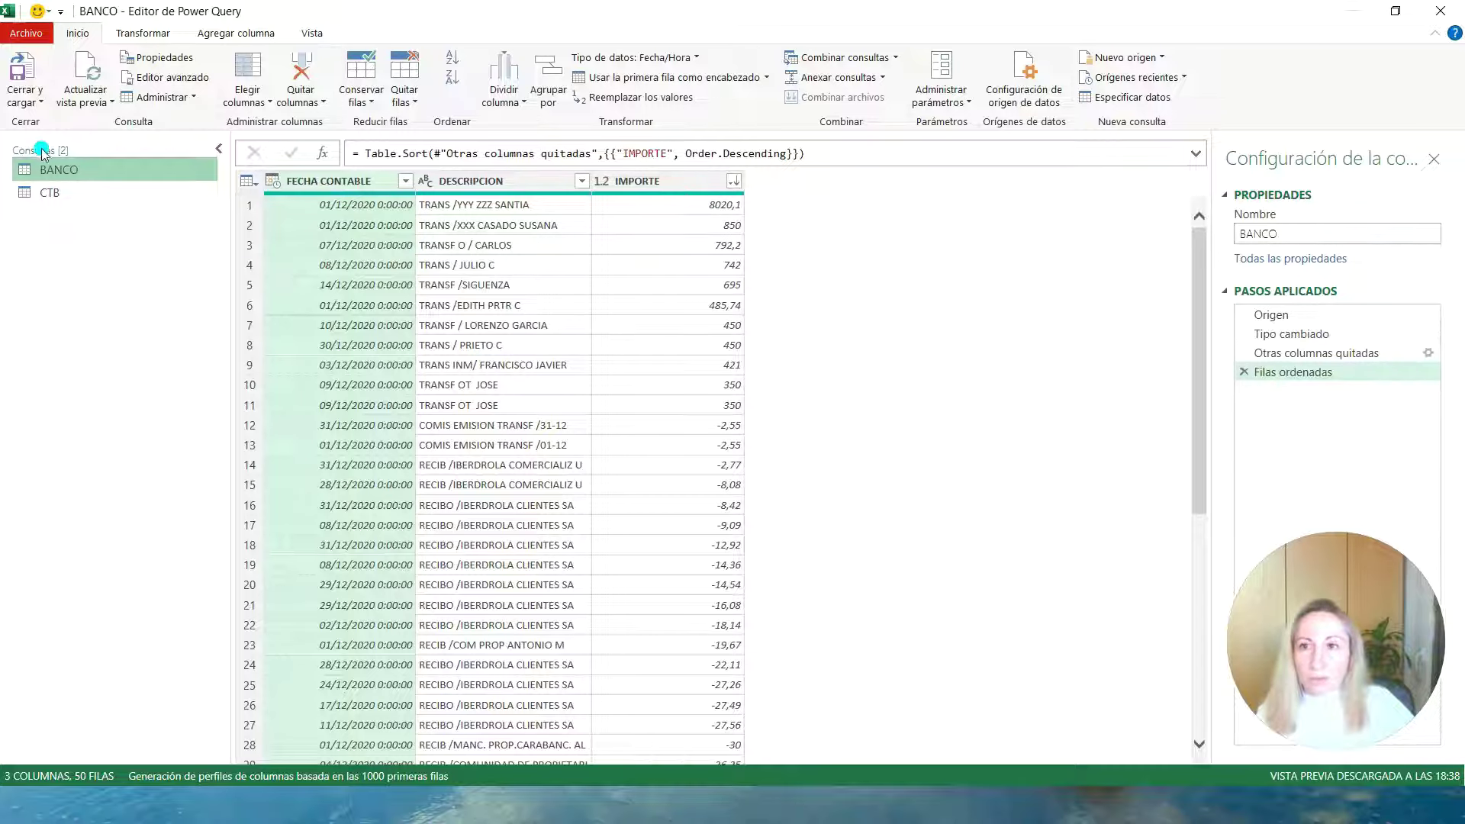
pyautogui.click(65, 191)
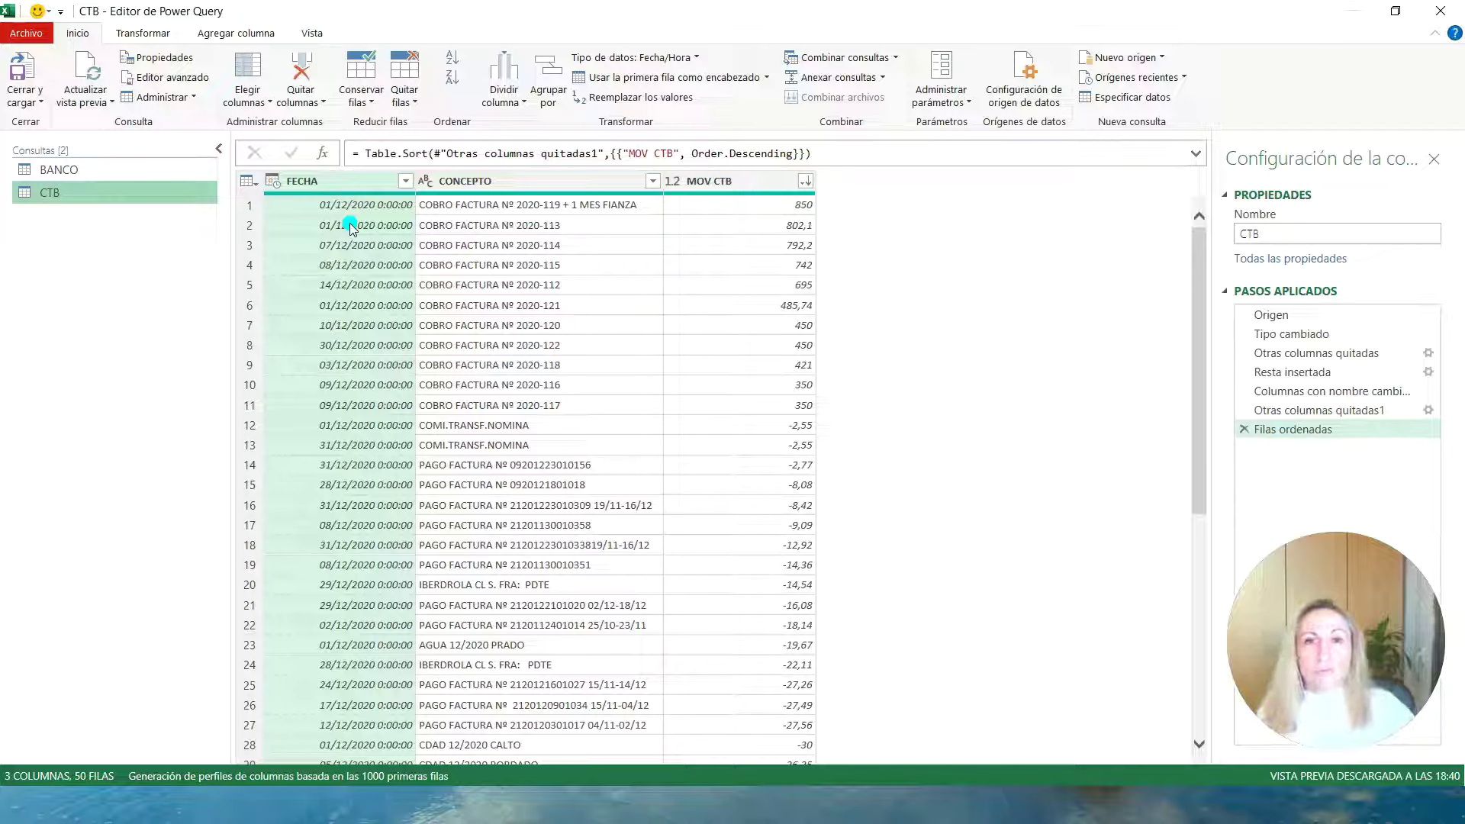
# Merge BANCO with CTB into a new query using a left outer join, matching IMPORTE to MOV CTB.
pyautogui.click(79, 171)
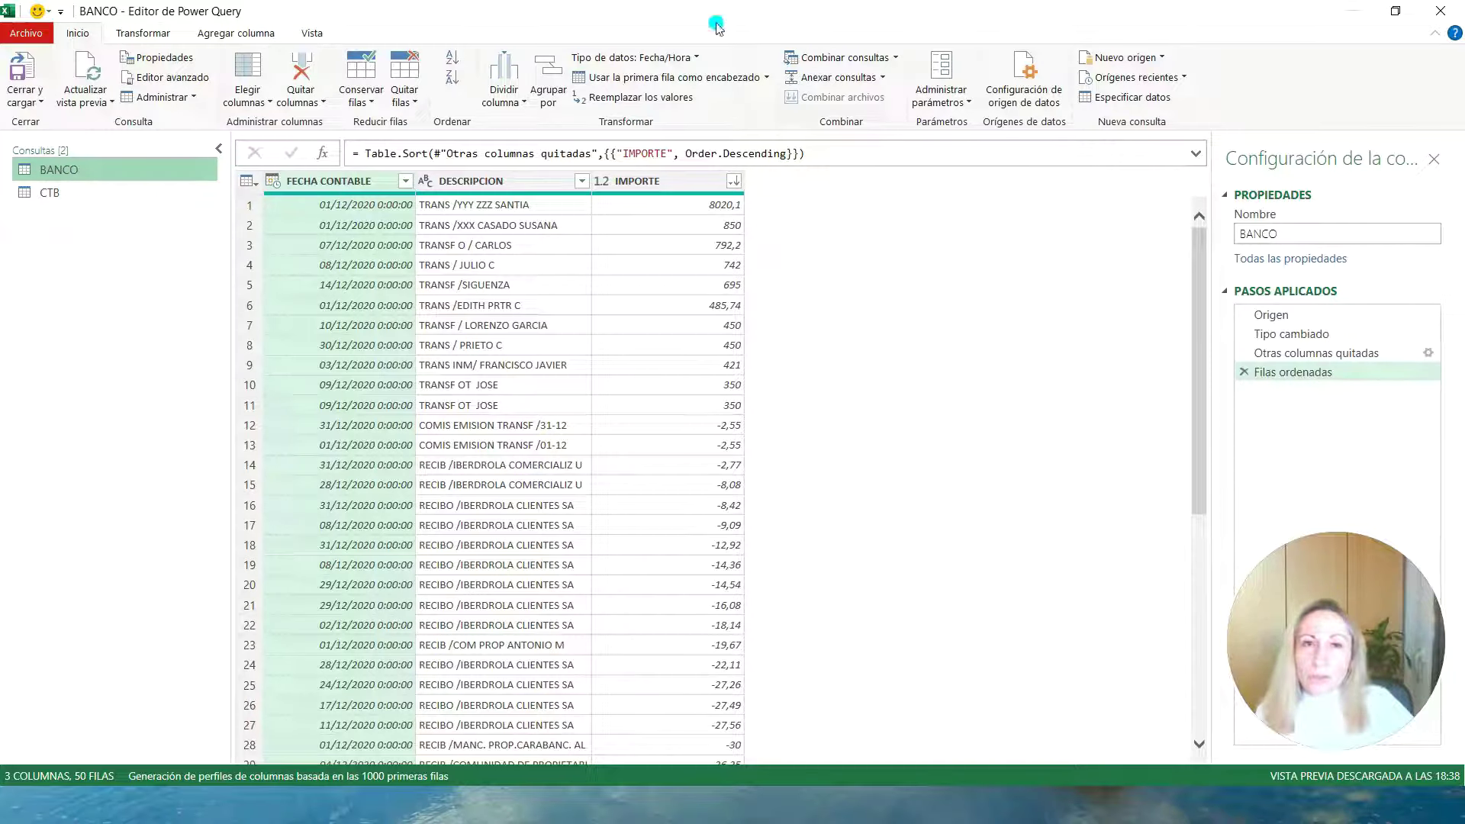
pyautogui.click(897, 59)
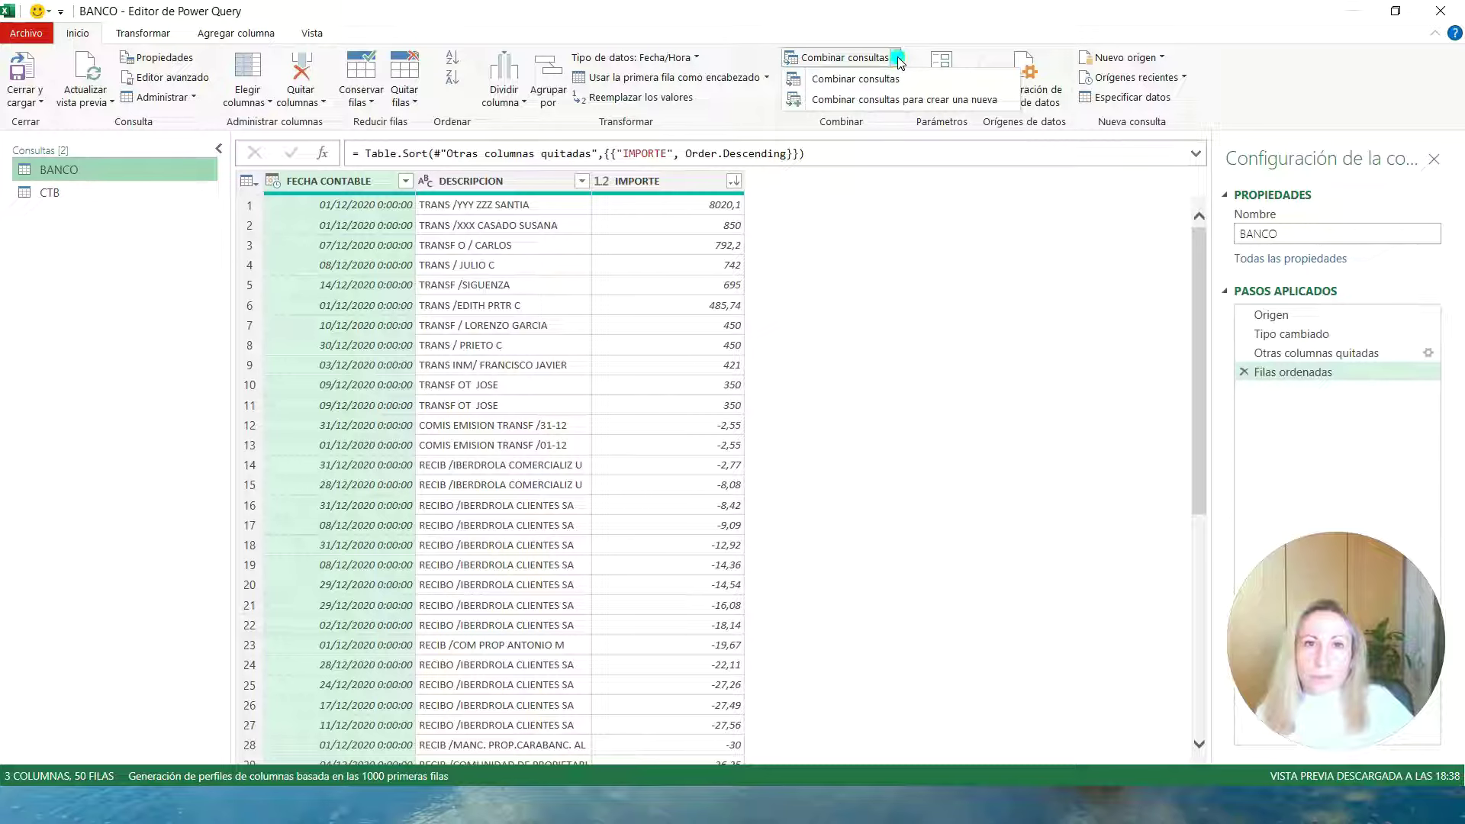
pyautogui.click(900, 101)
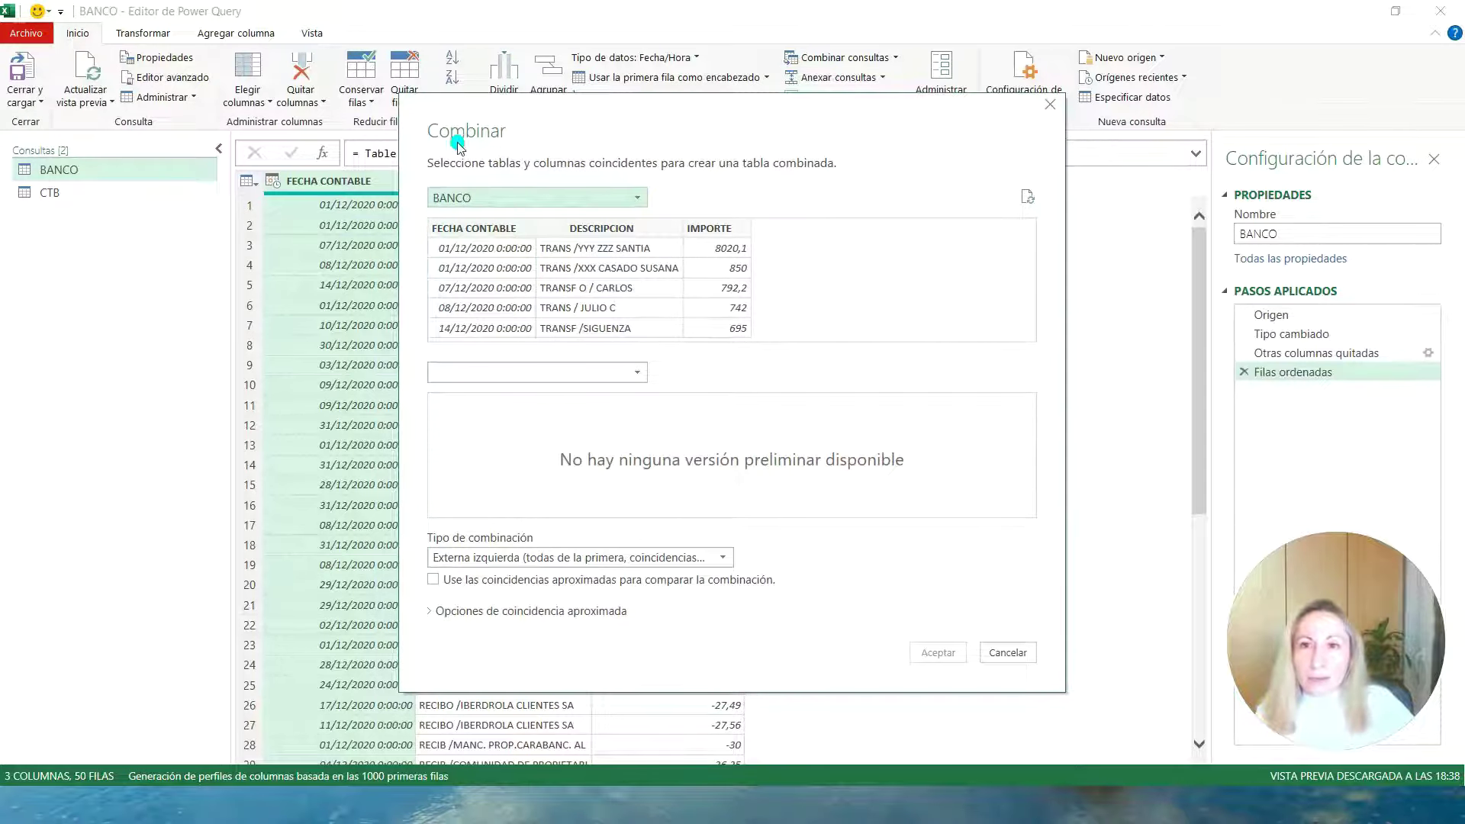
pyautogui.moveTo(560, 128); pyautogui.dragTo(598, 107)
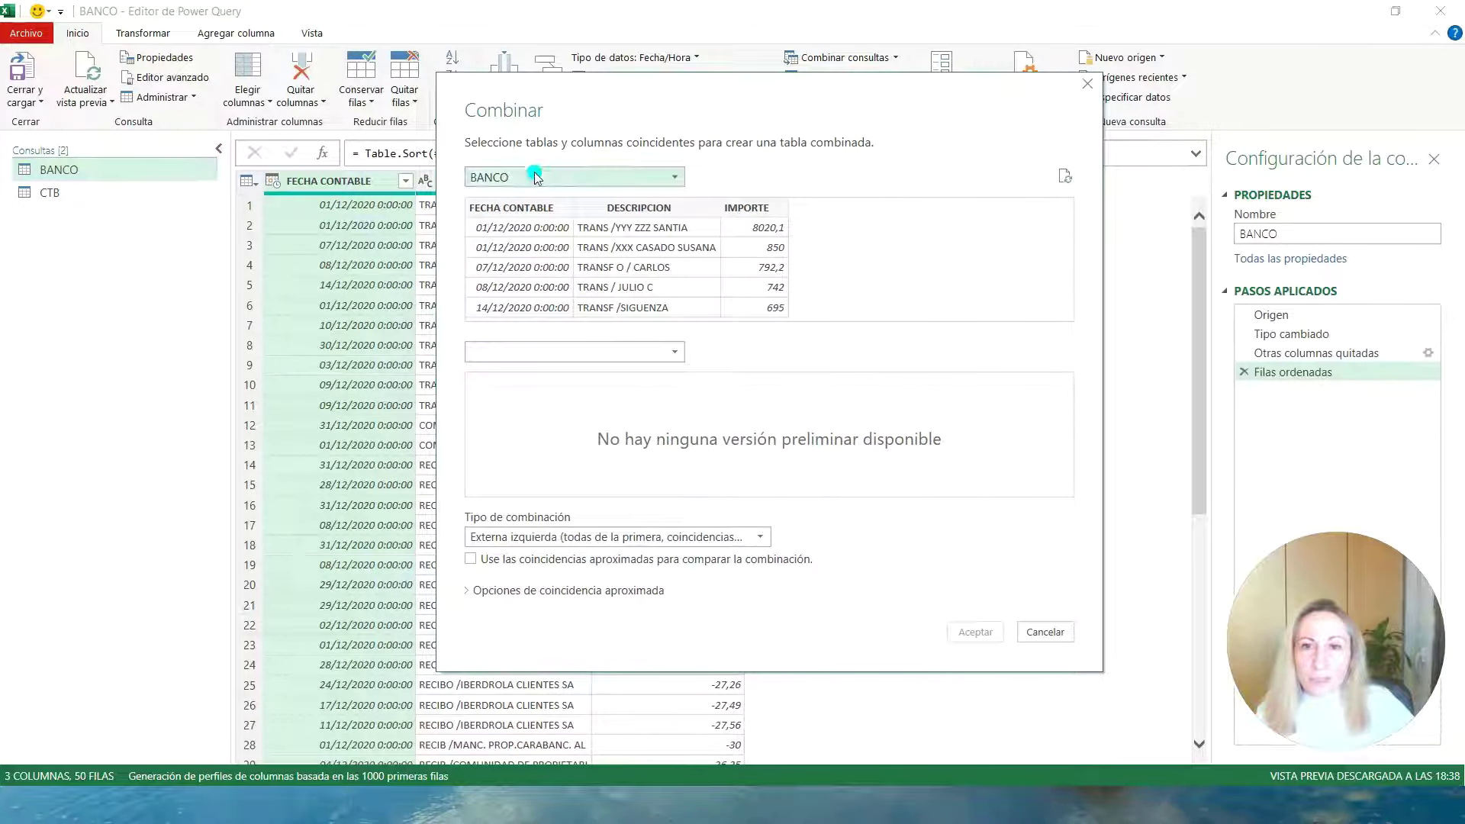
pyautogui.click(666, 347)
pyautogui.click(579, 392)
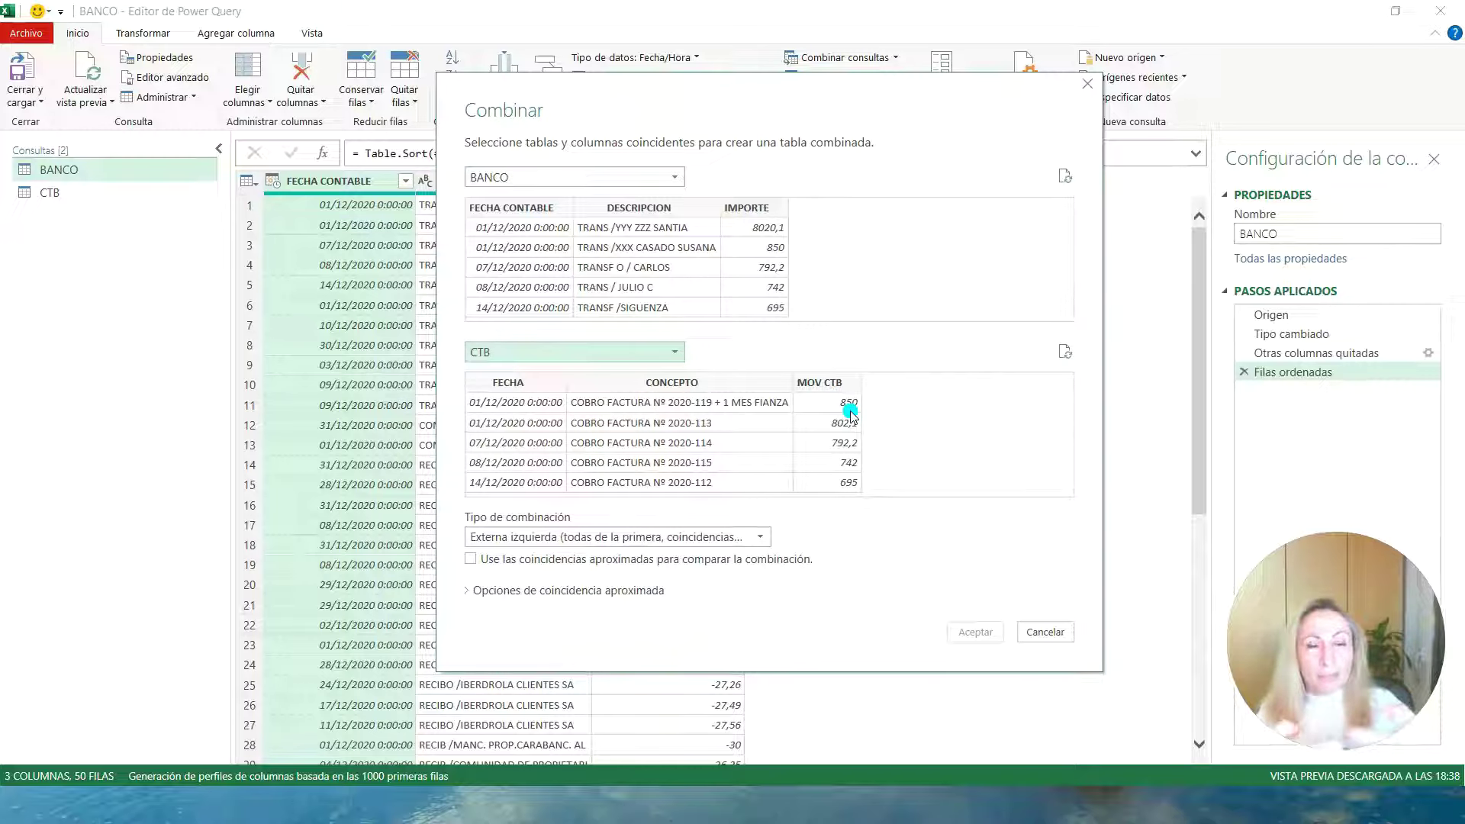
pyautogui.click(747, 228)
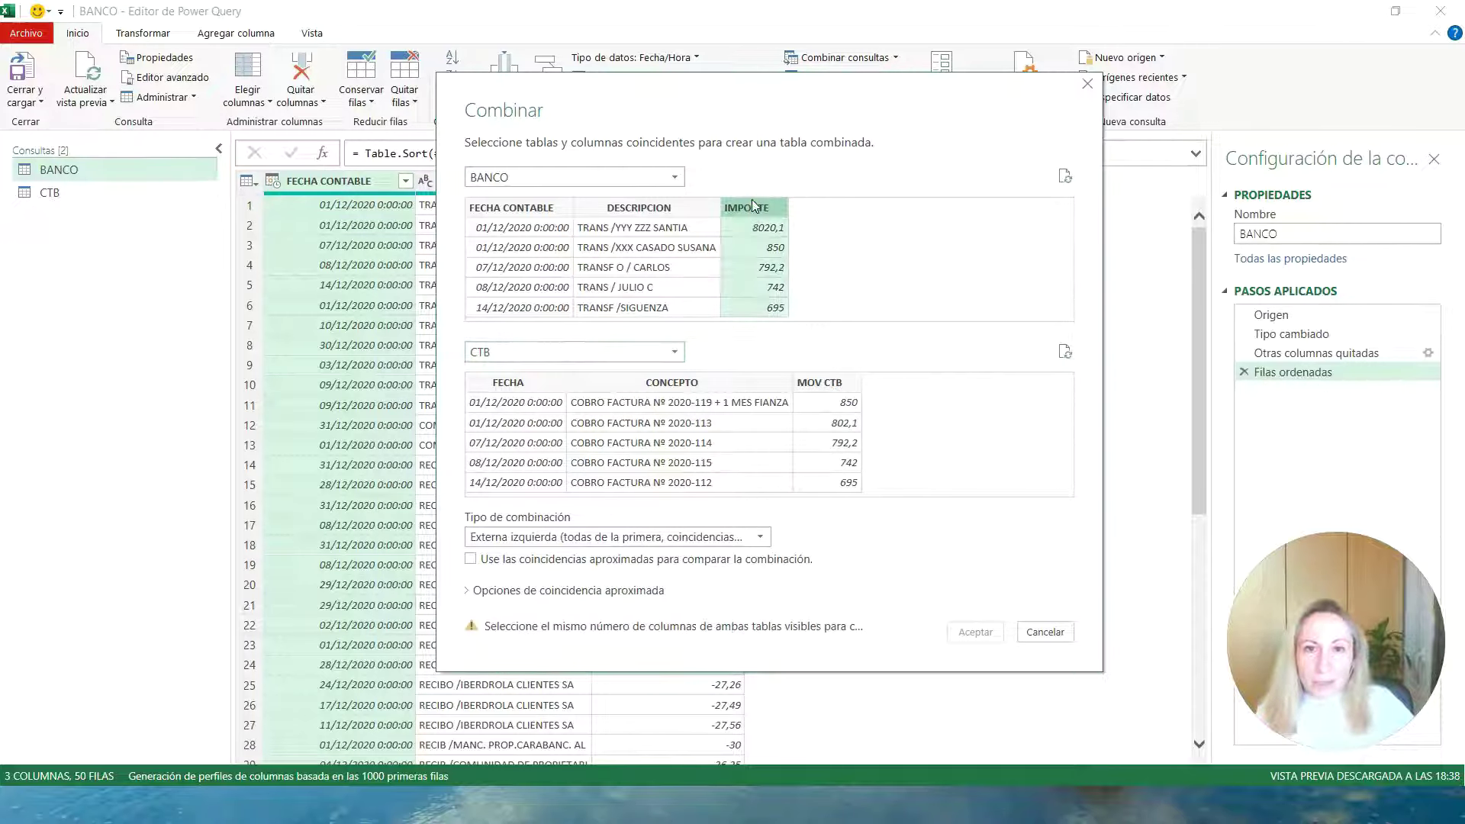
pyautogui.click(830, 383)
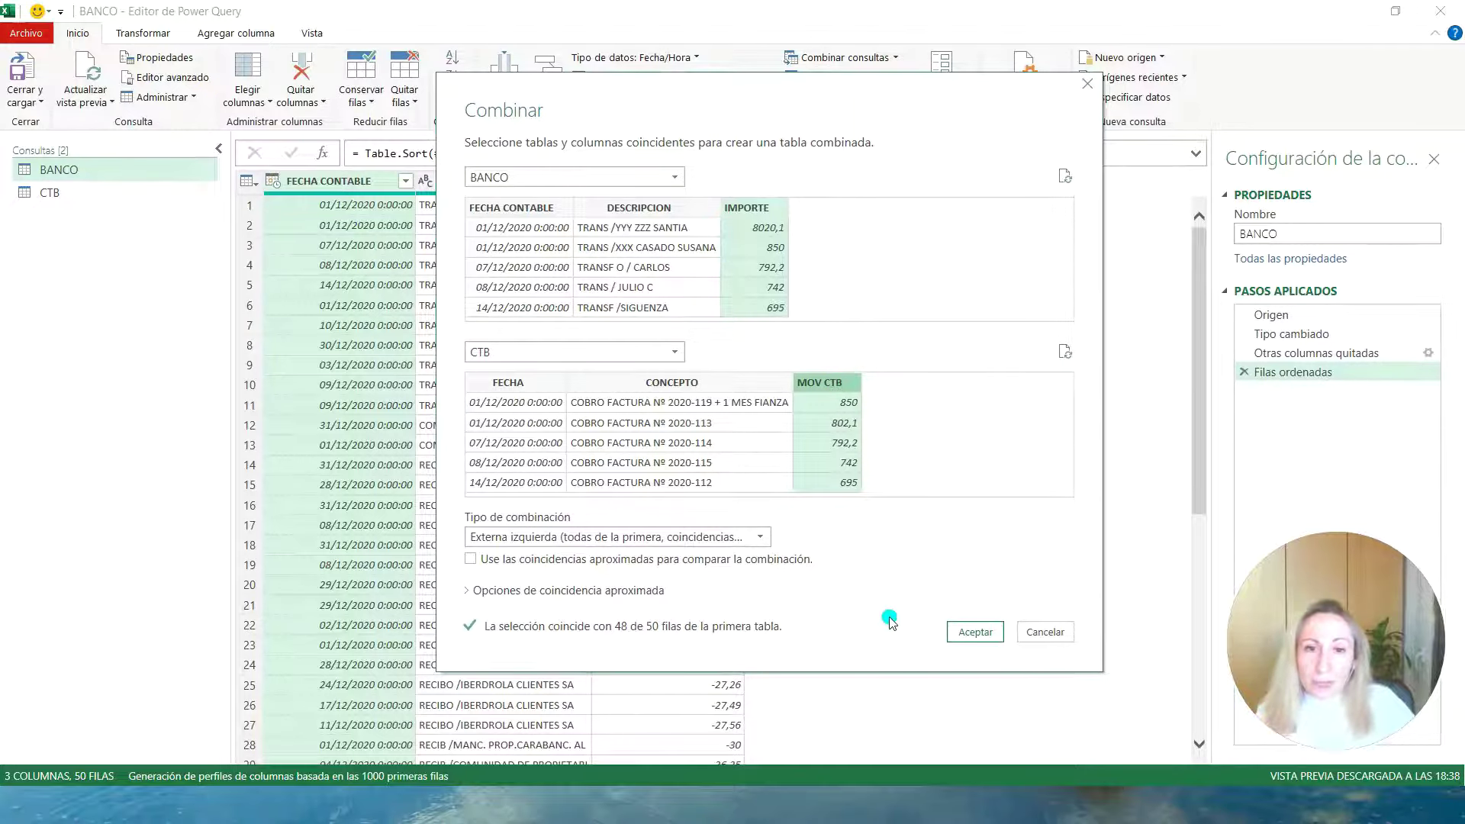
pyautogui.click(973, 633)
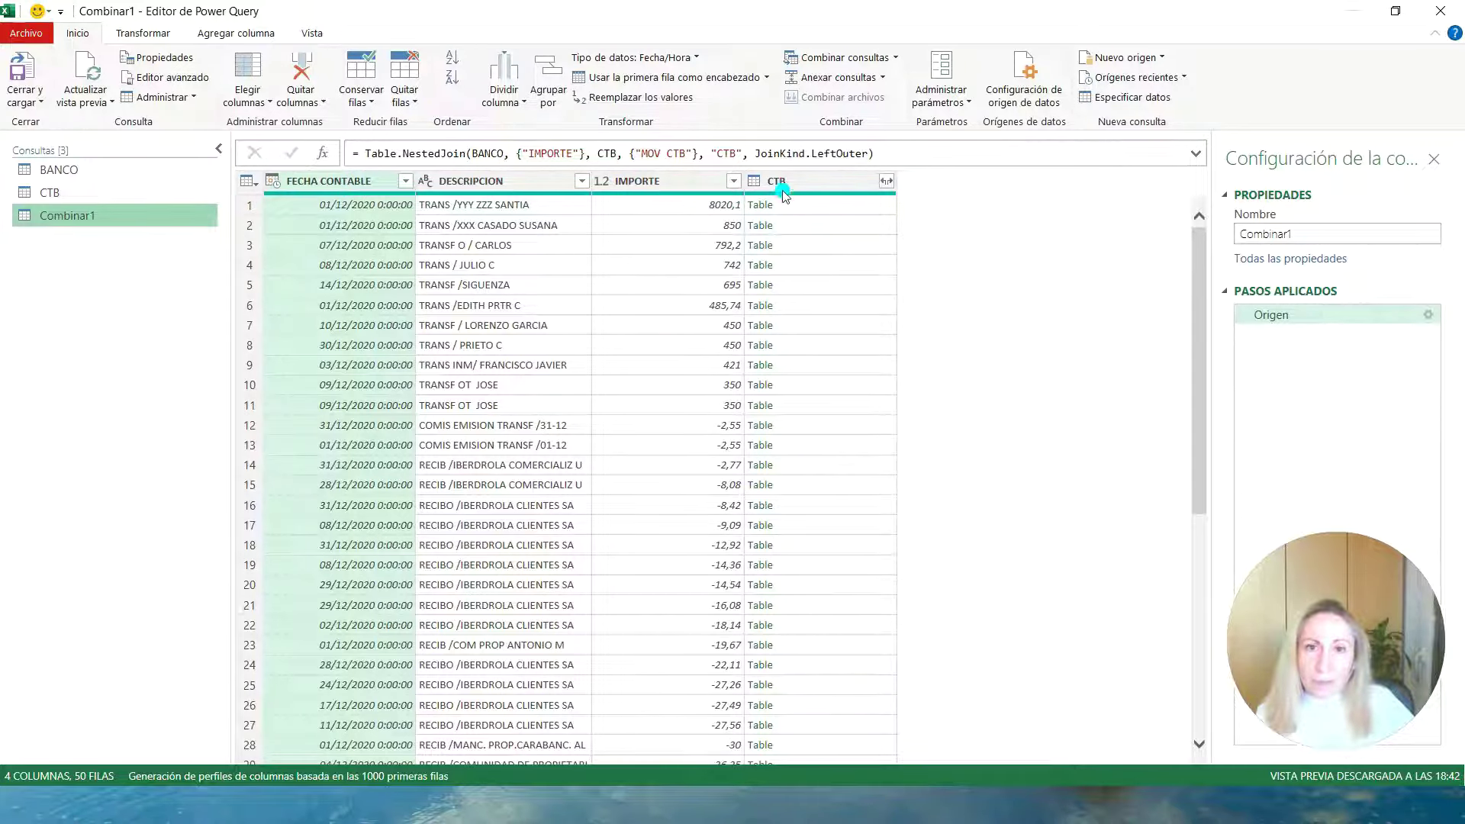
# Expand the merged CTB column into FECHA, CONCEPTO and MOV CTB, keeping the original column name as prefix.
pyautogui.click(886, 181)
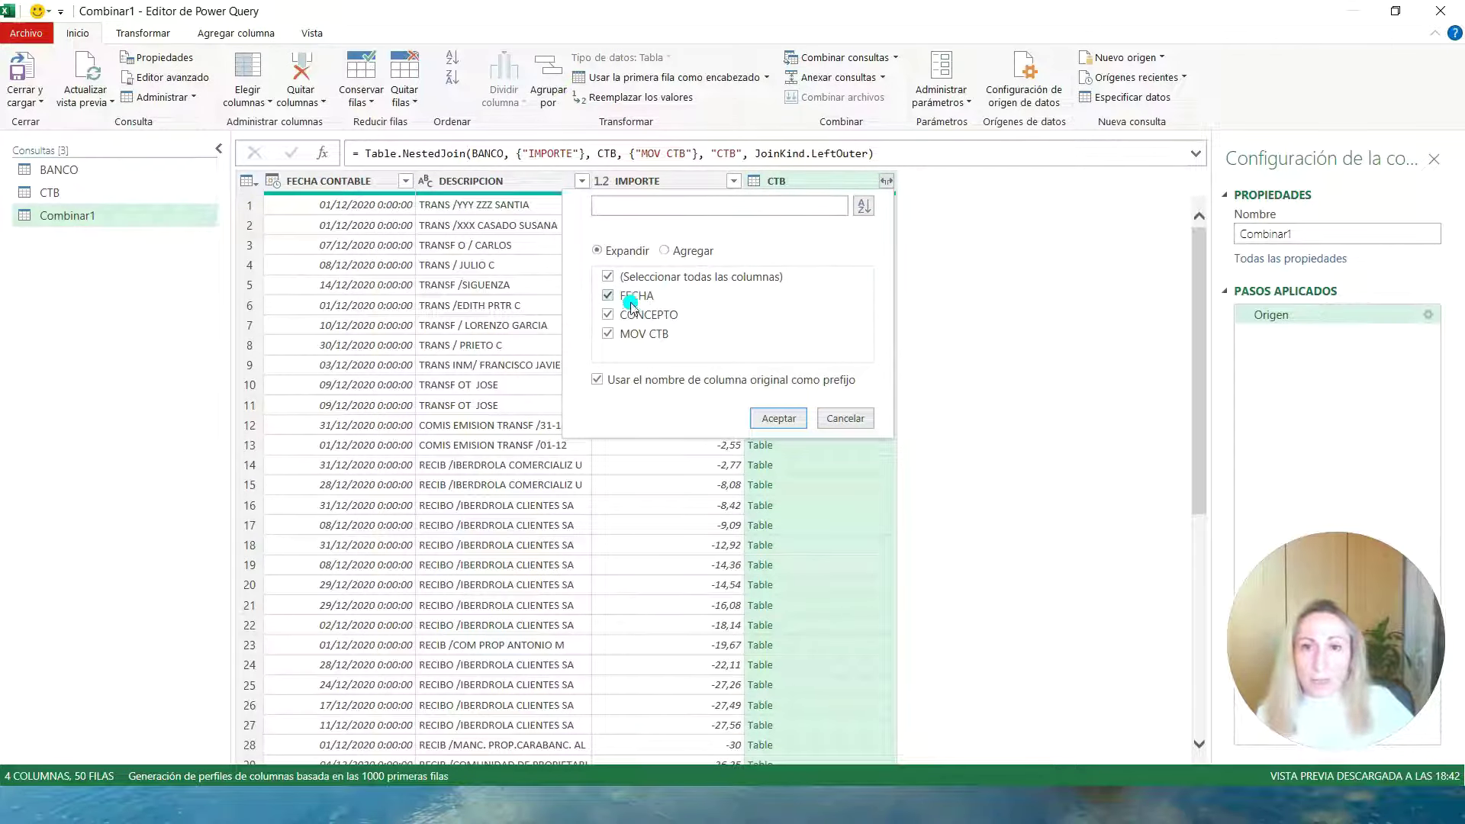
pyautogui.click(608, 276)
pyautogui.click(608, 296)
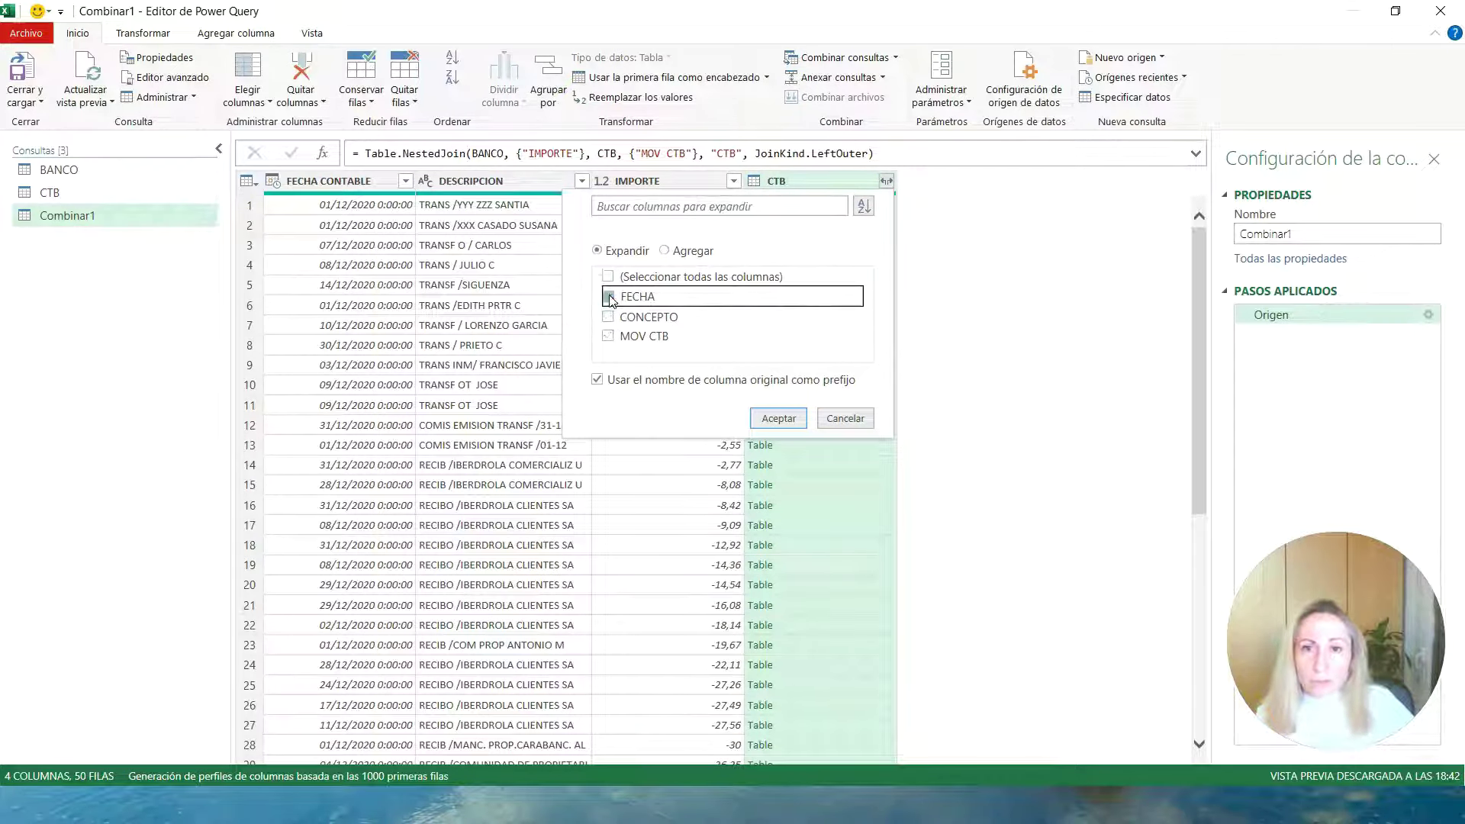
pyautogui.click(607, 317)
pyautogui.click(607, 335)
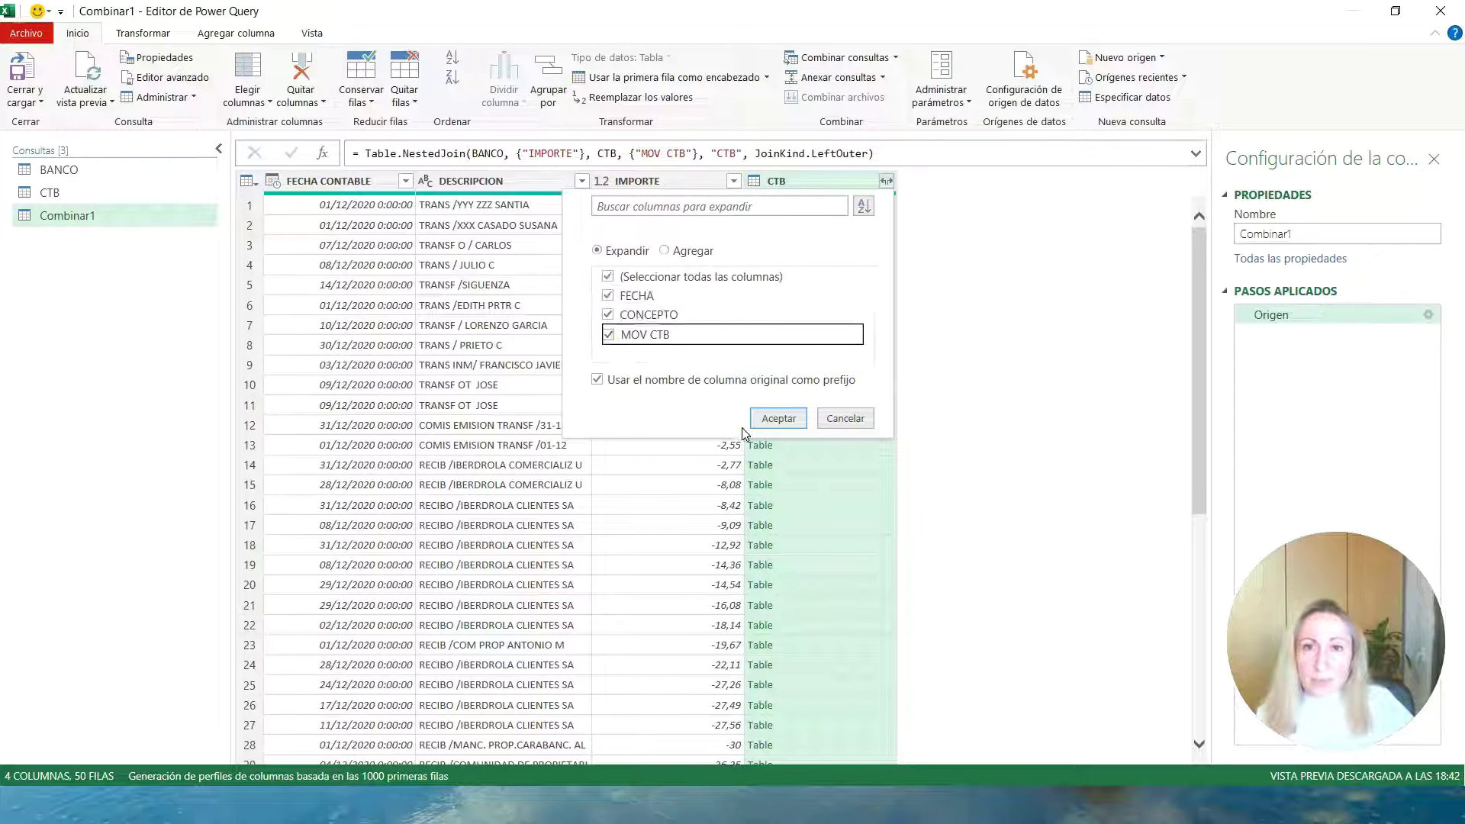
pyautogui.click(785, 418)
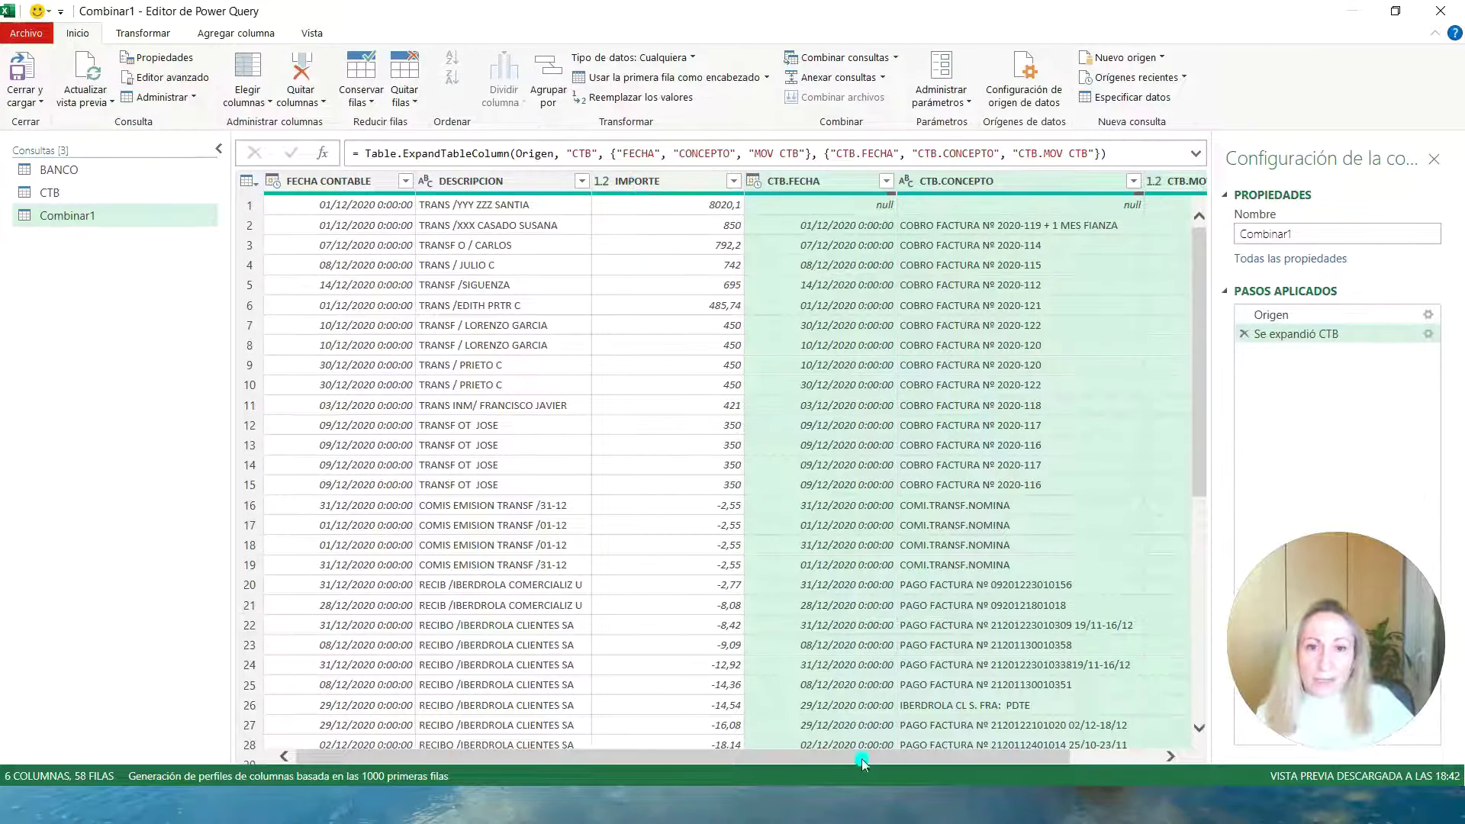
pyautogui.moveTo(862, 758); pyautogui.dragTo(1008, 757)
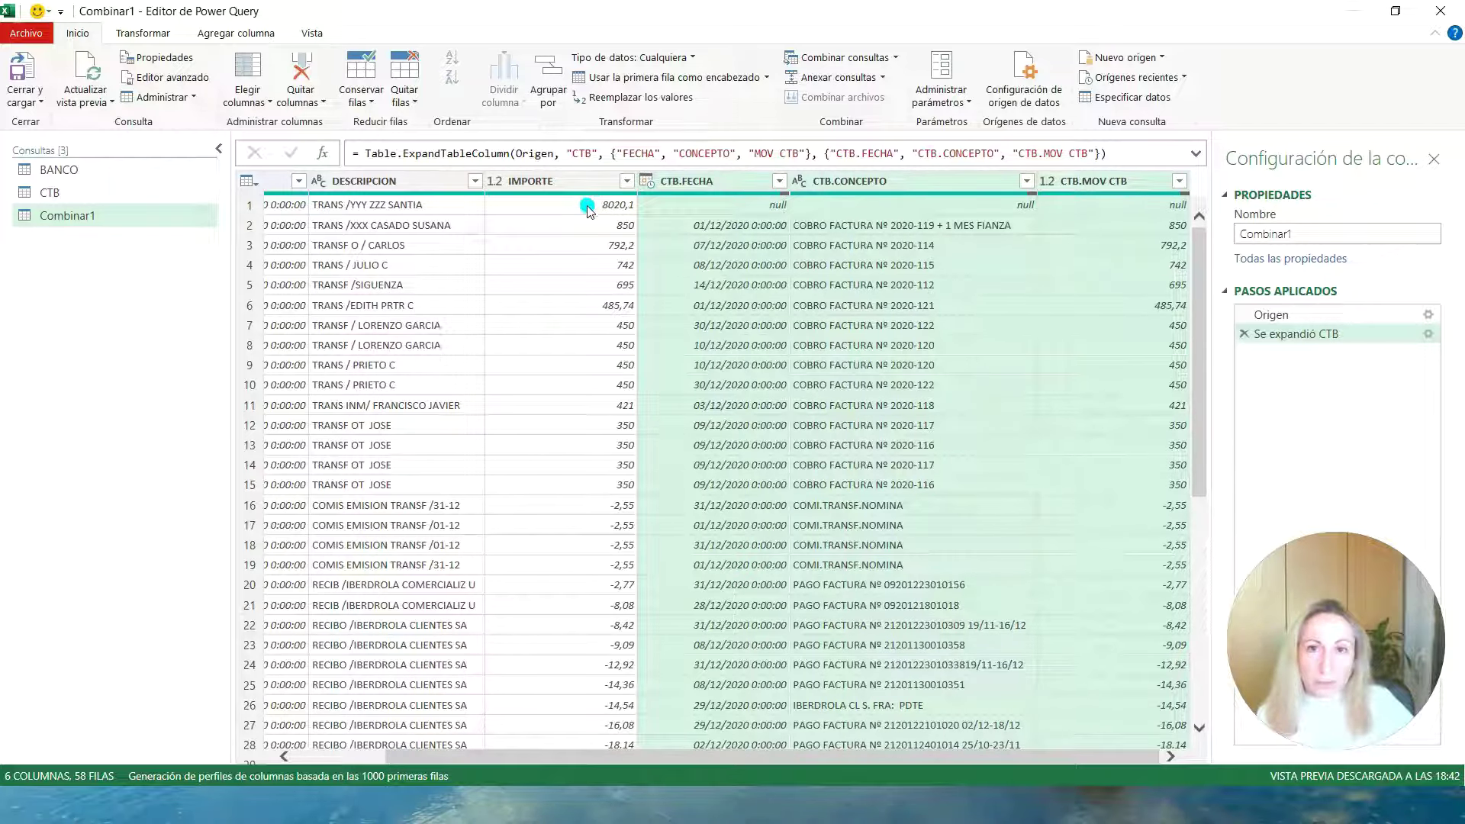
pyautogui.scroll(-7, 937, 282)
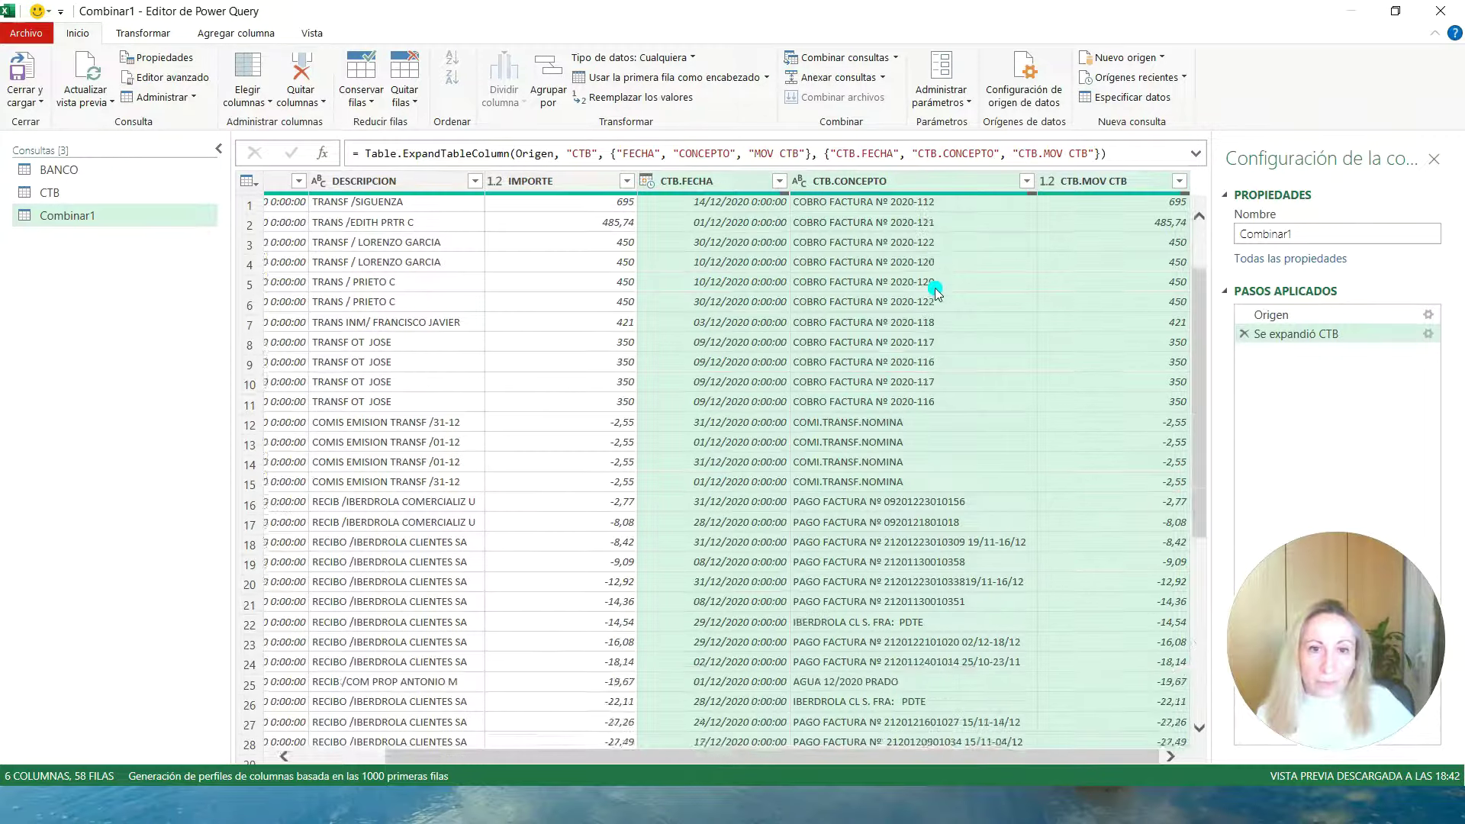
pyautogui.scroll(-3, 935, 292)
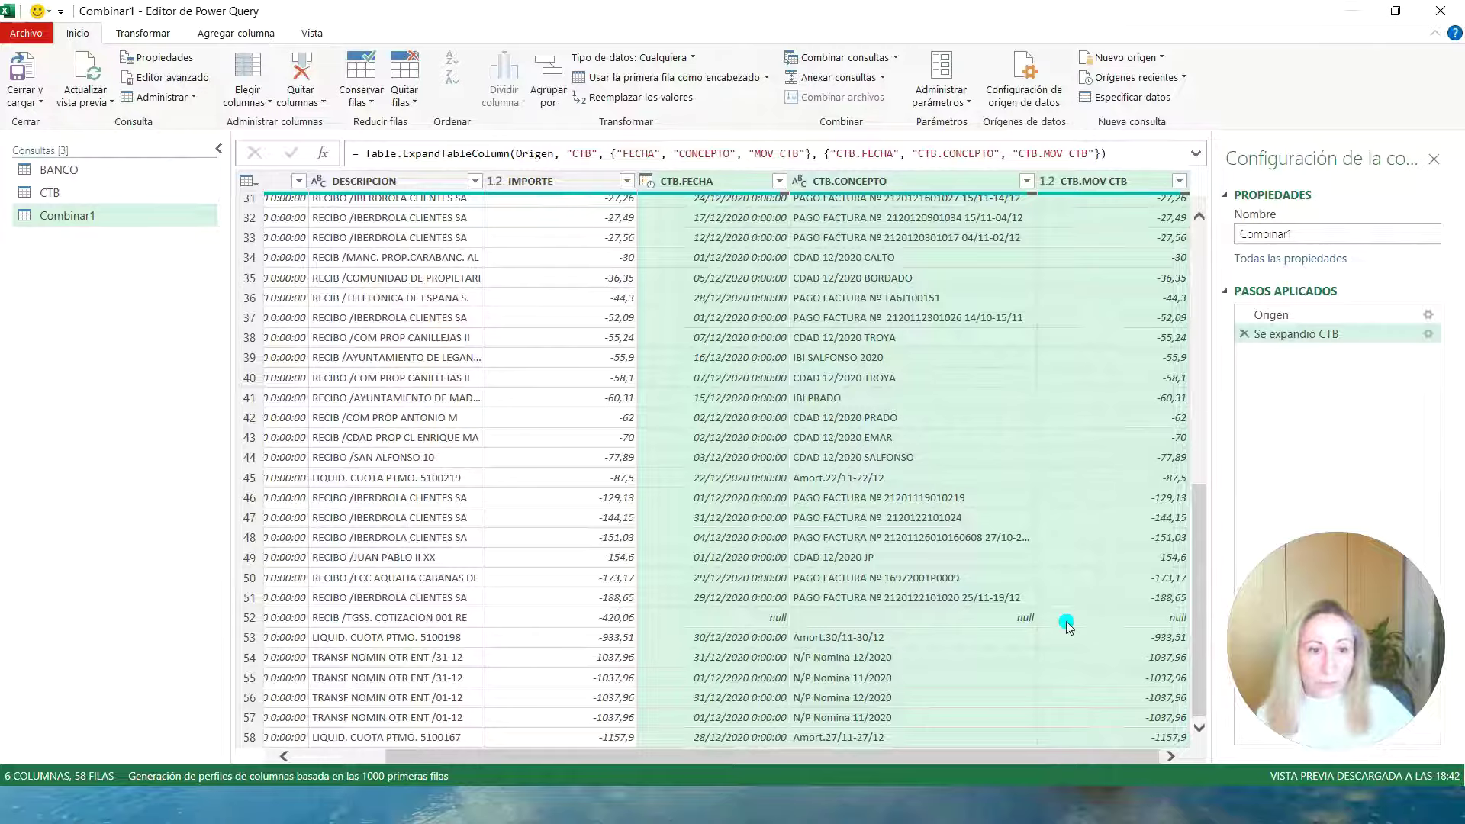
pyautogui.scroll(10, 946, 560)
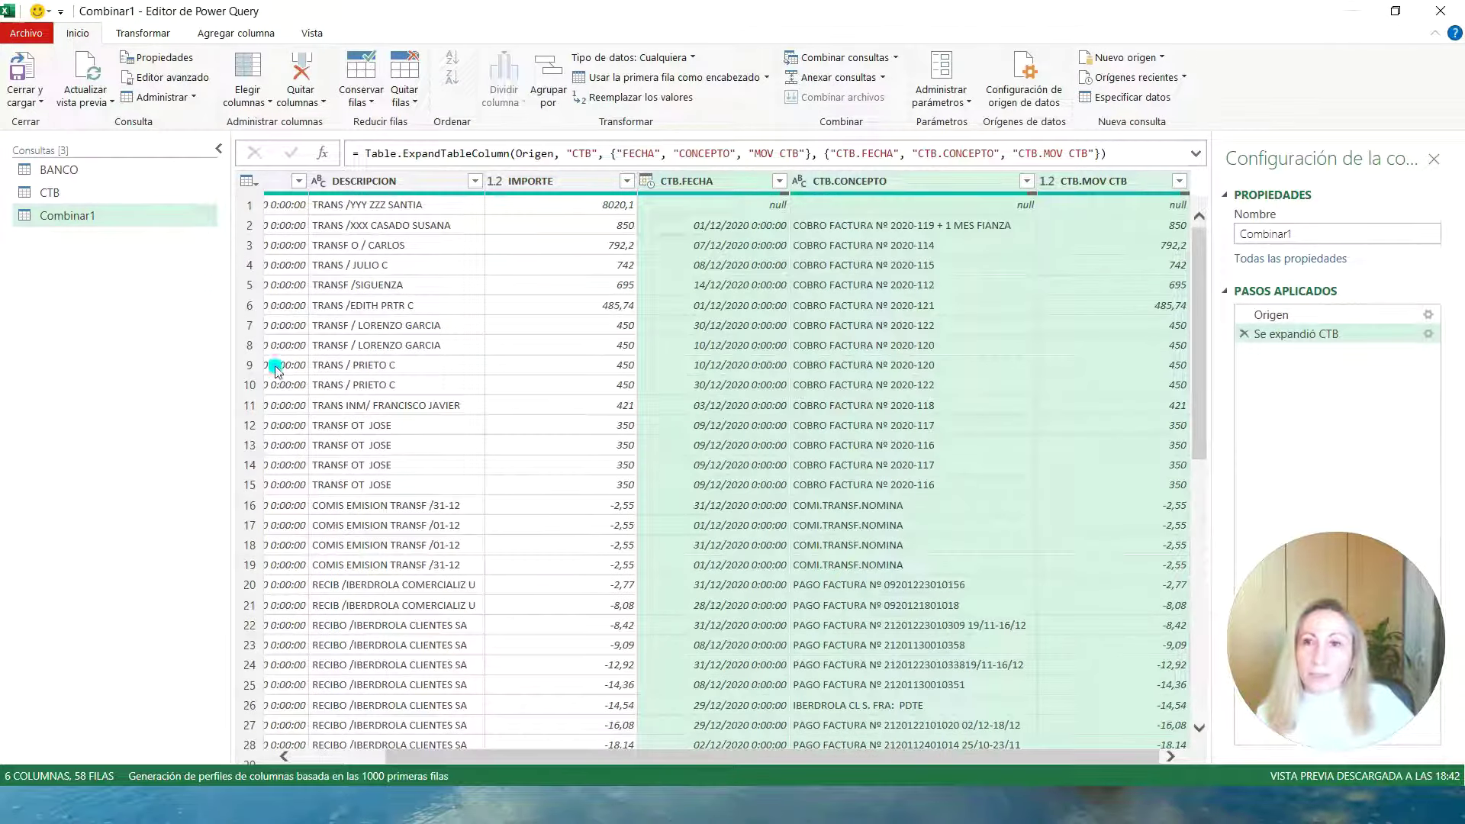
# Rename the Combinar1 query as MOV BANCO NO EN CTB.
pyautogui.rightClick(65, 221)
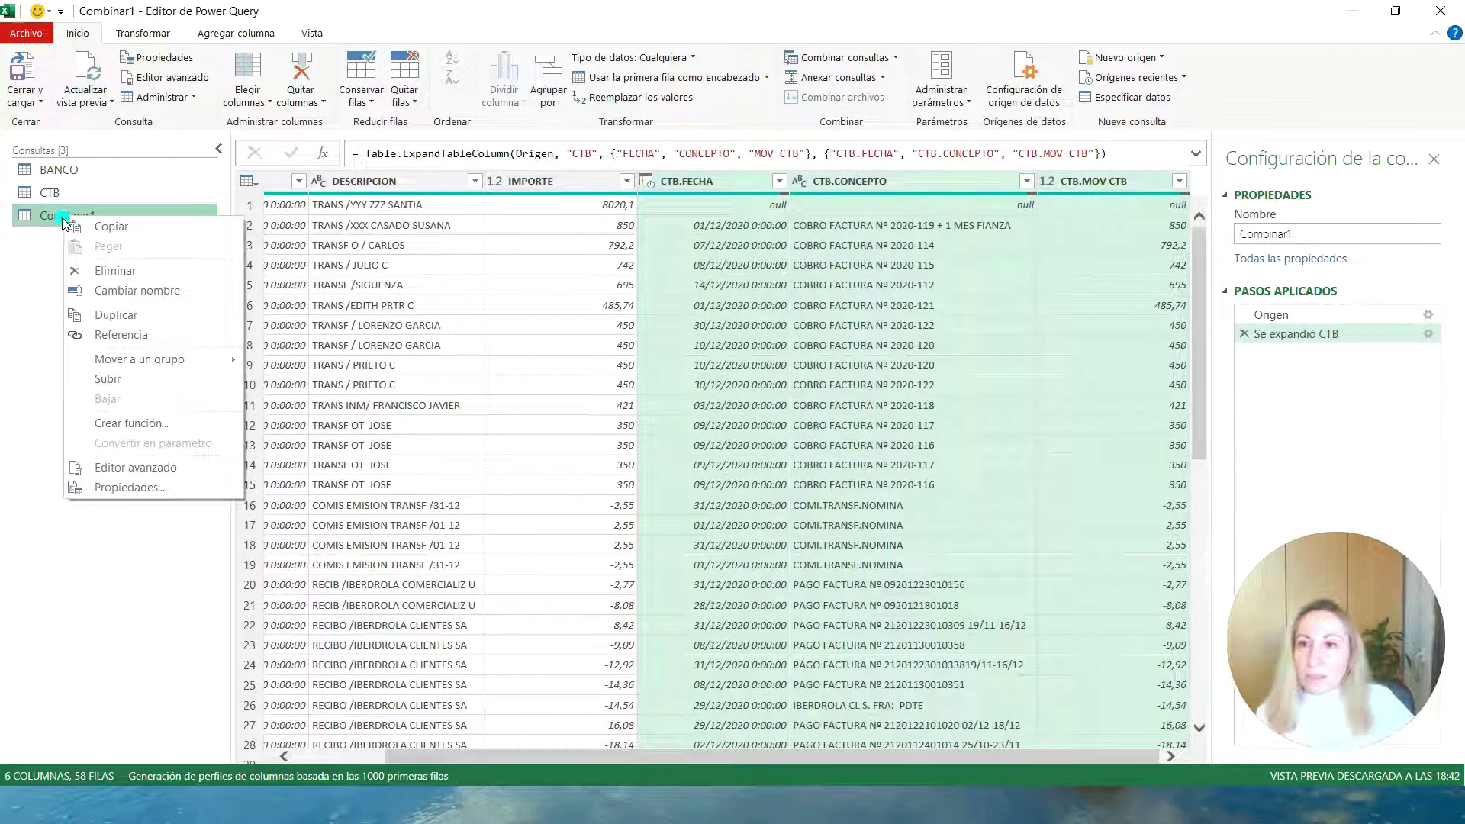
pyautogui.click(130, 295)
pyautogui.write('MOV ')
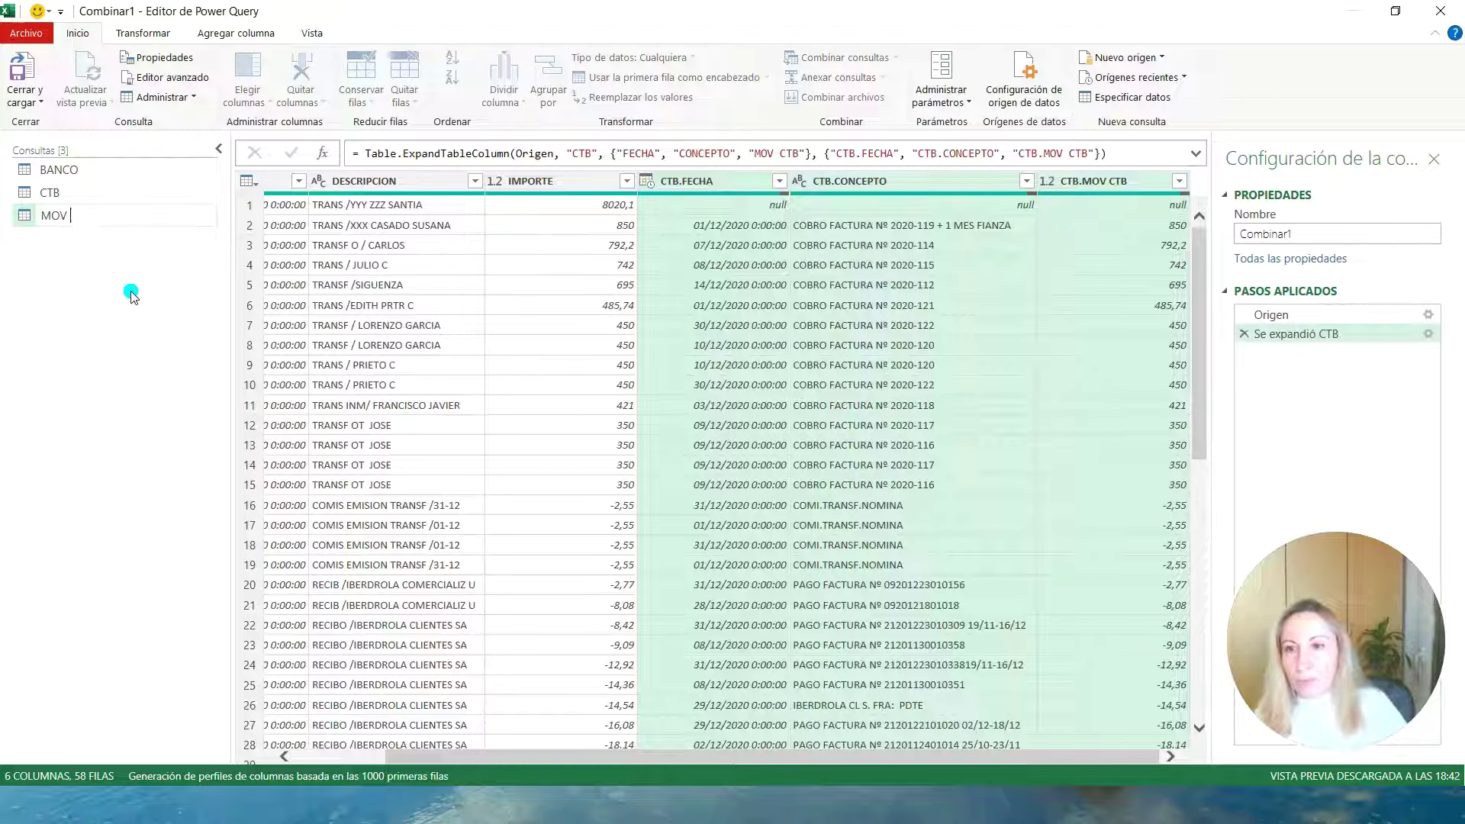
pyautogui.write('BANCO NO EN CTB')
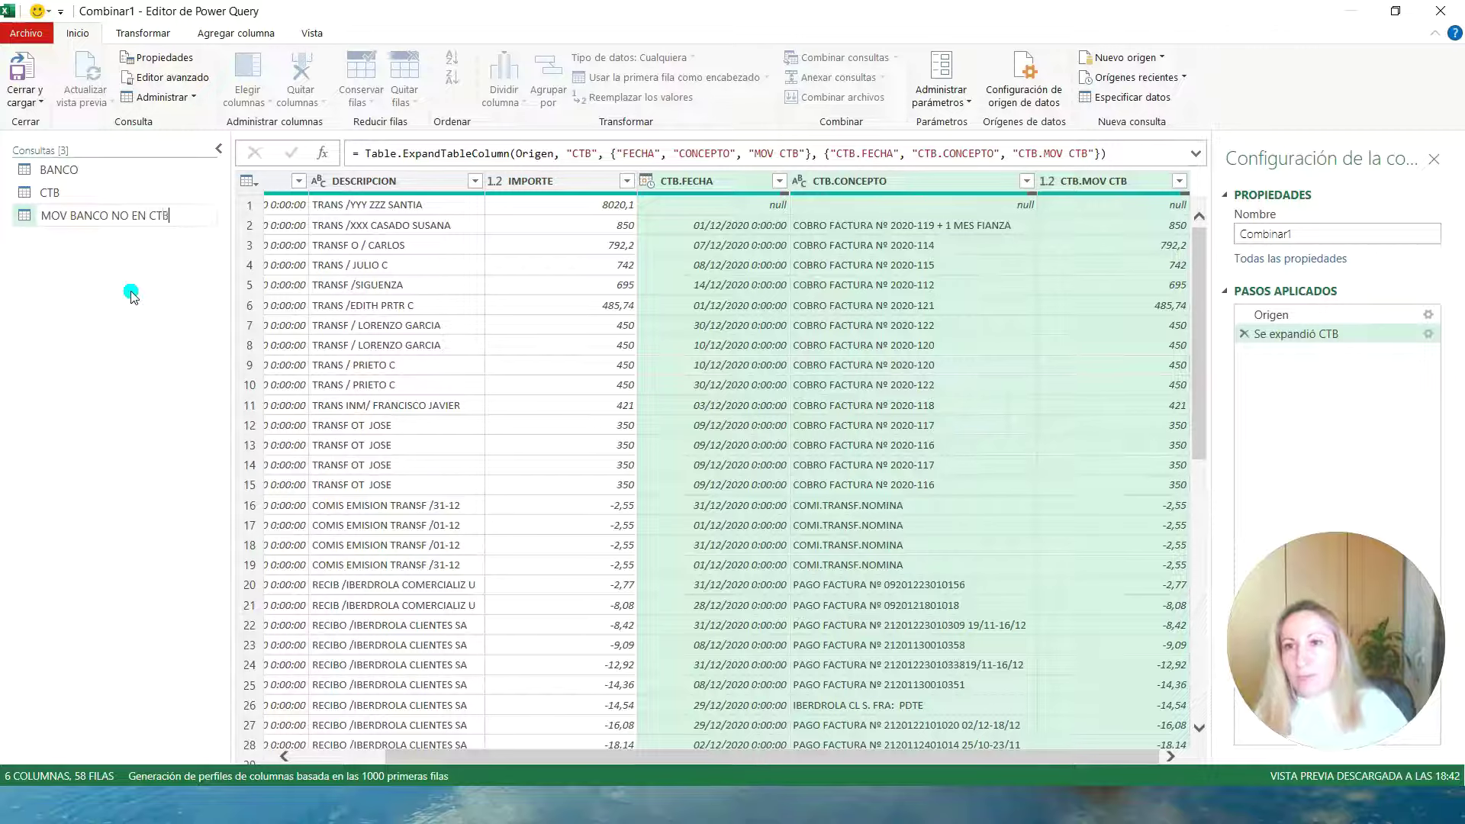
pyautogui.press('Return')
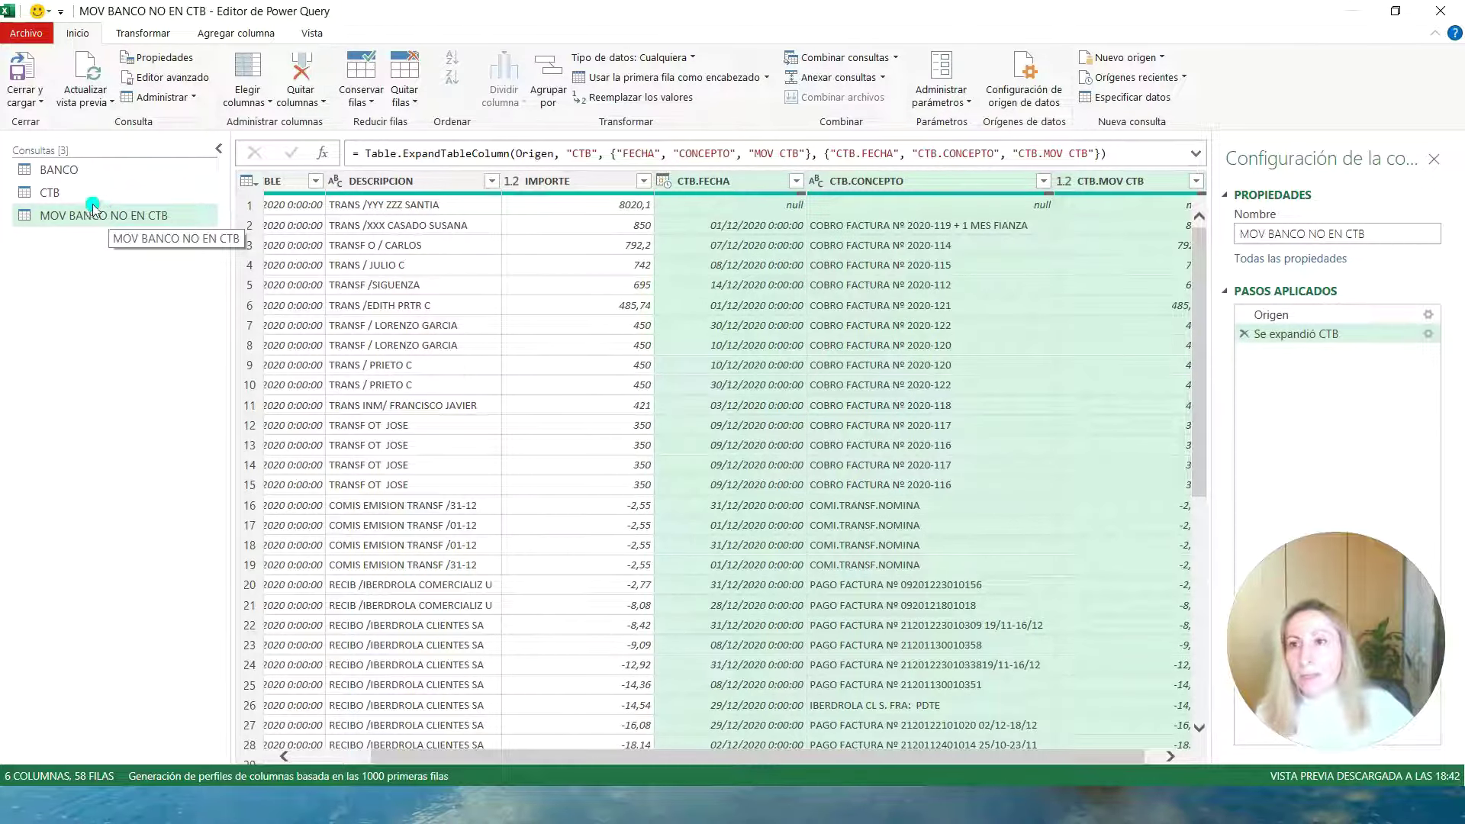
# Merge CTB with BANCO into a new query using a left outer join, matching MOV CTB to IMPORTE.
pyautogui.click(57, 193)
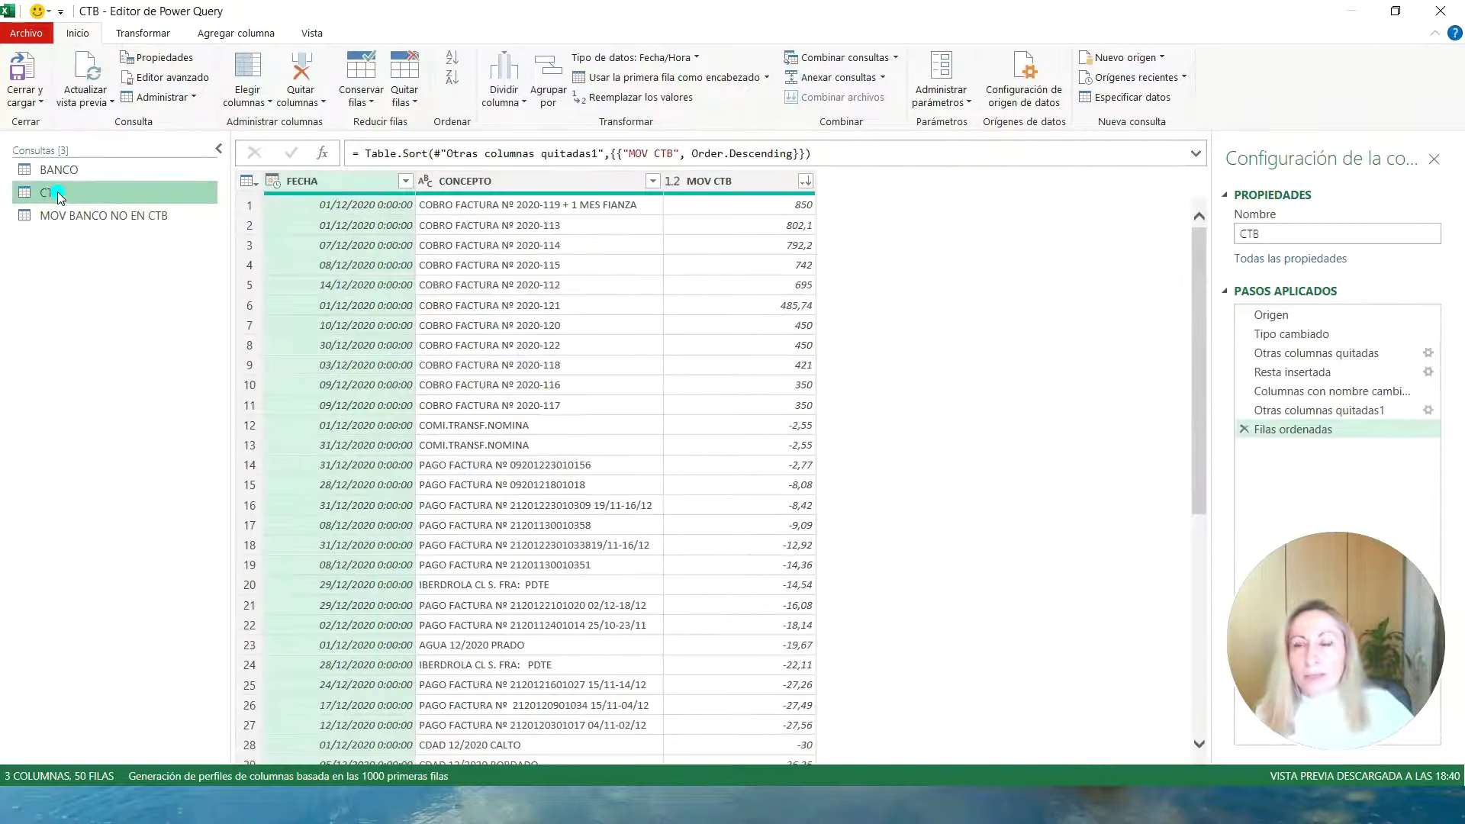
pyautogui.click(895, 57)
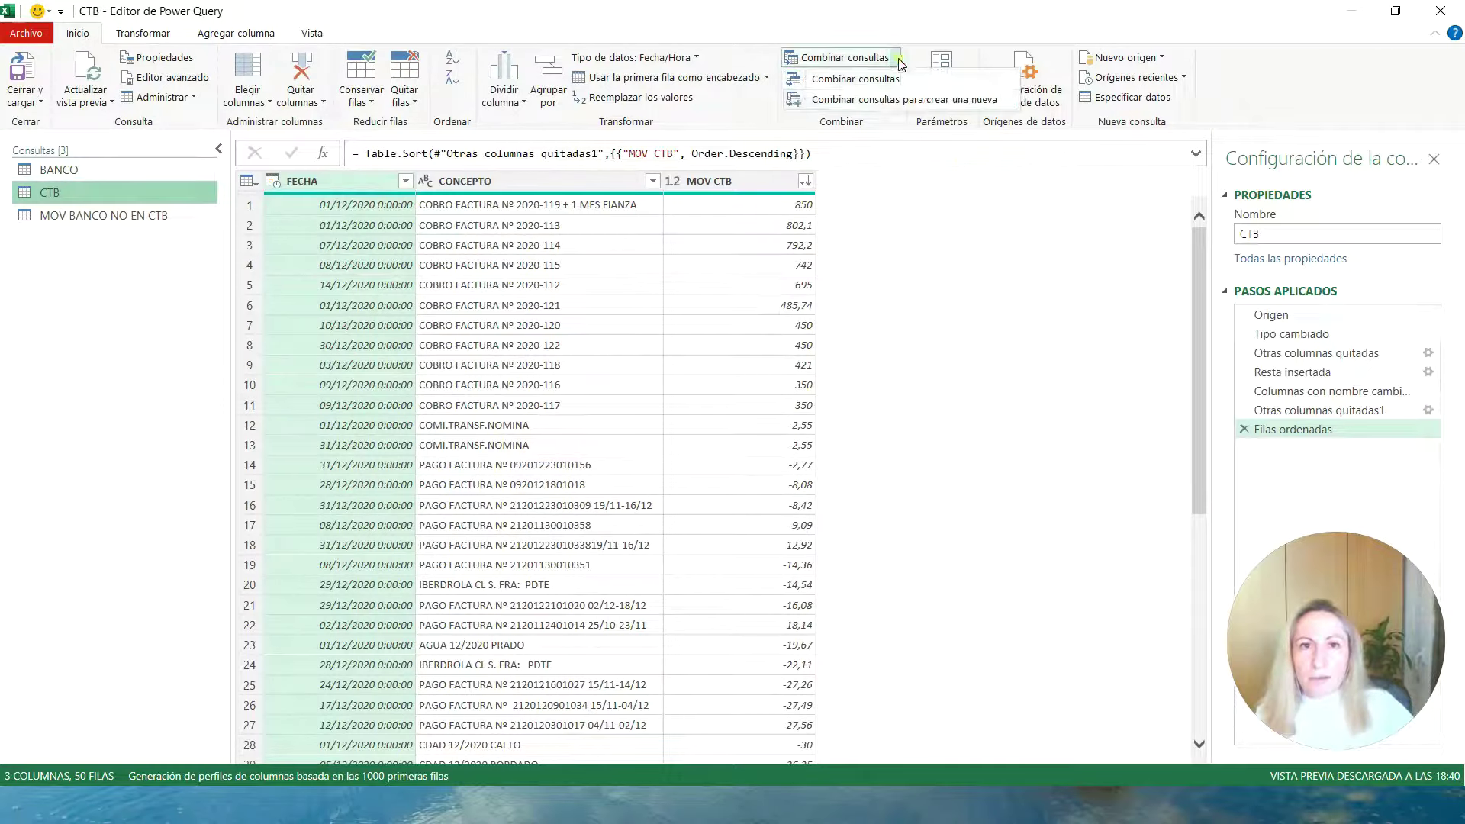
pyautogui.click(913, 100)
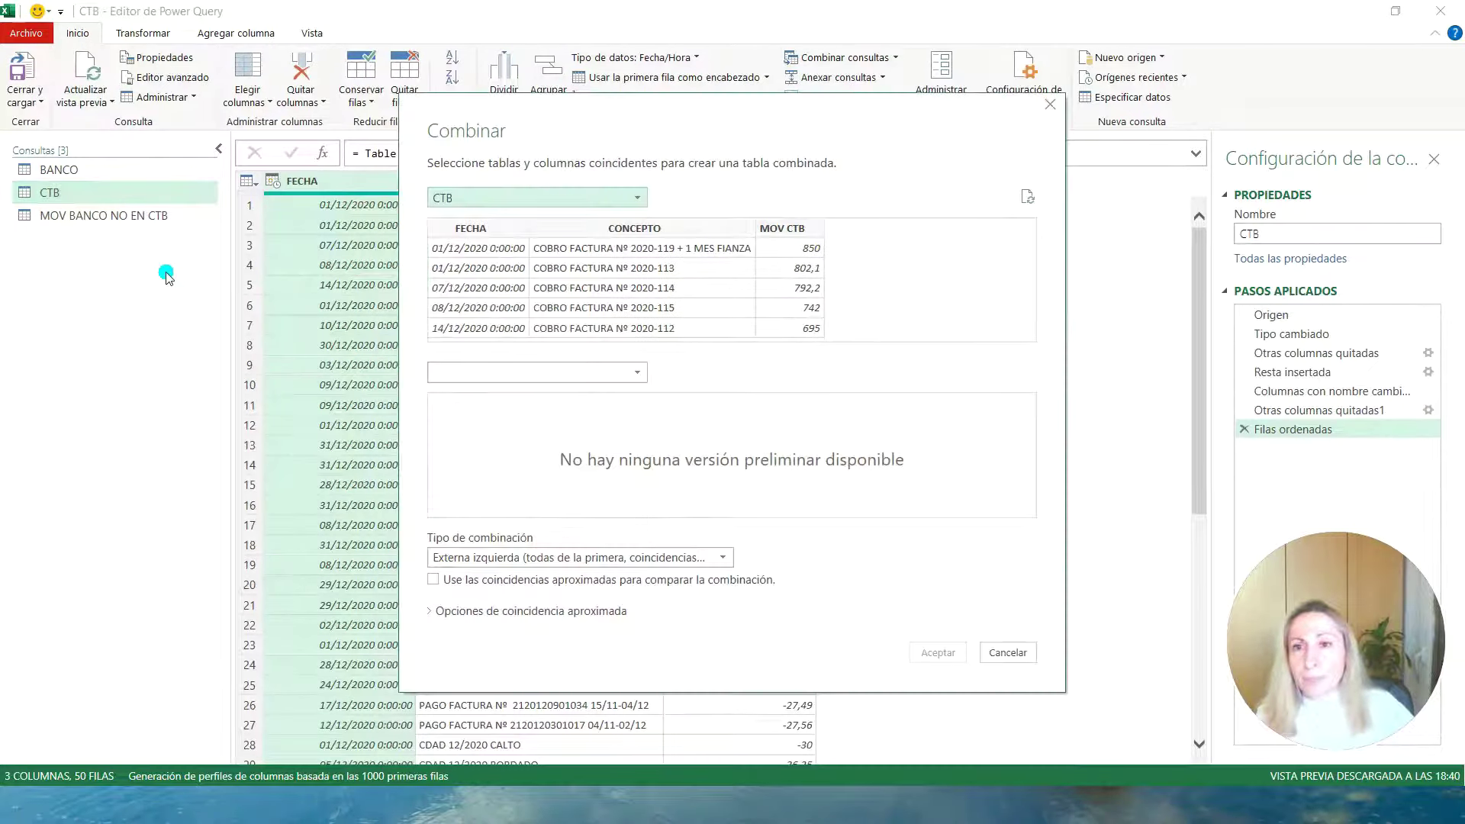
pyautogui.click(635, 373)
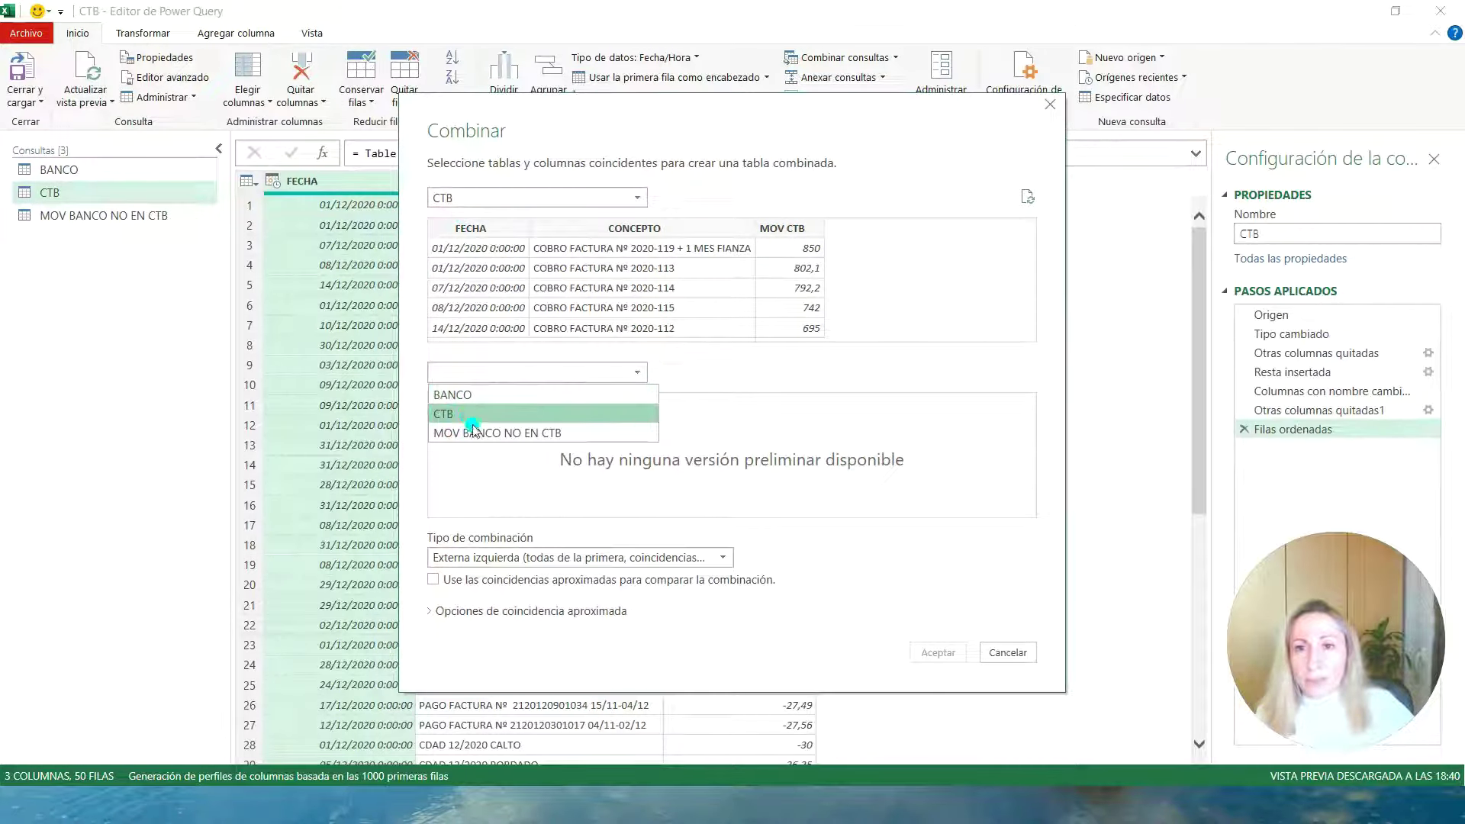
pyautogui.click(460, 396)
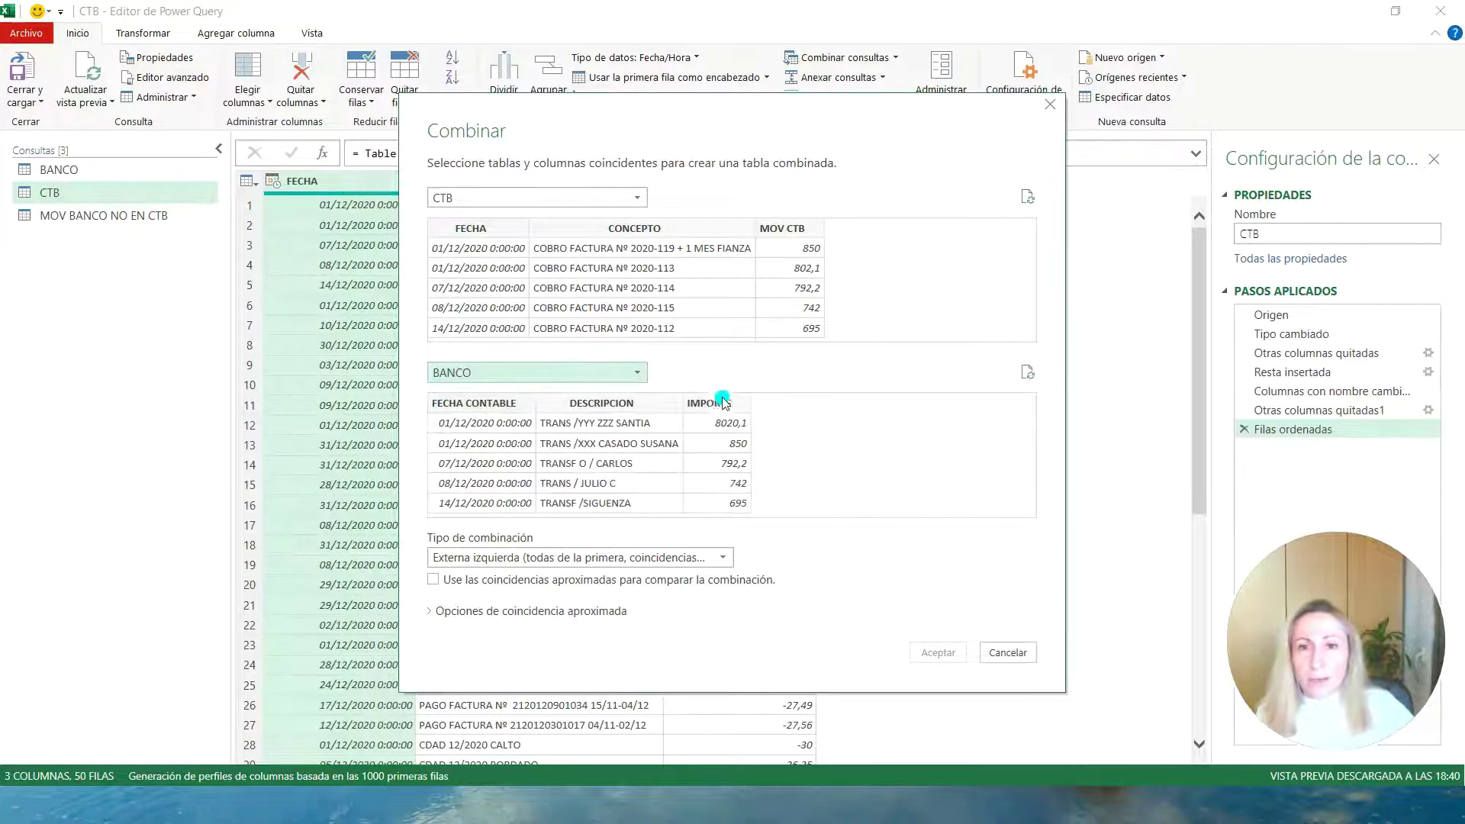
pyautogui.click(798, 228)
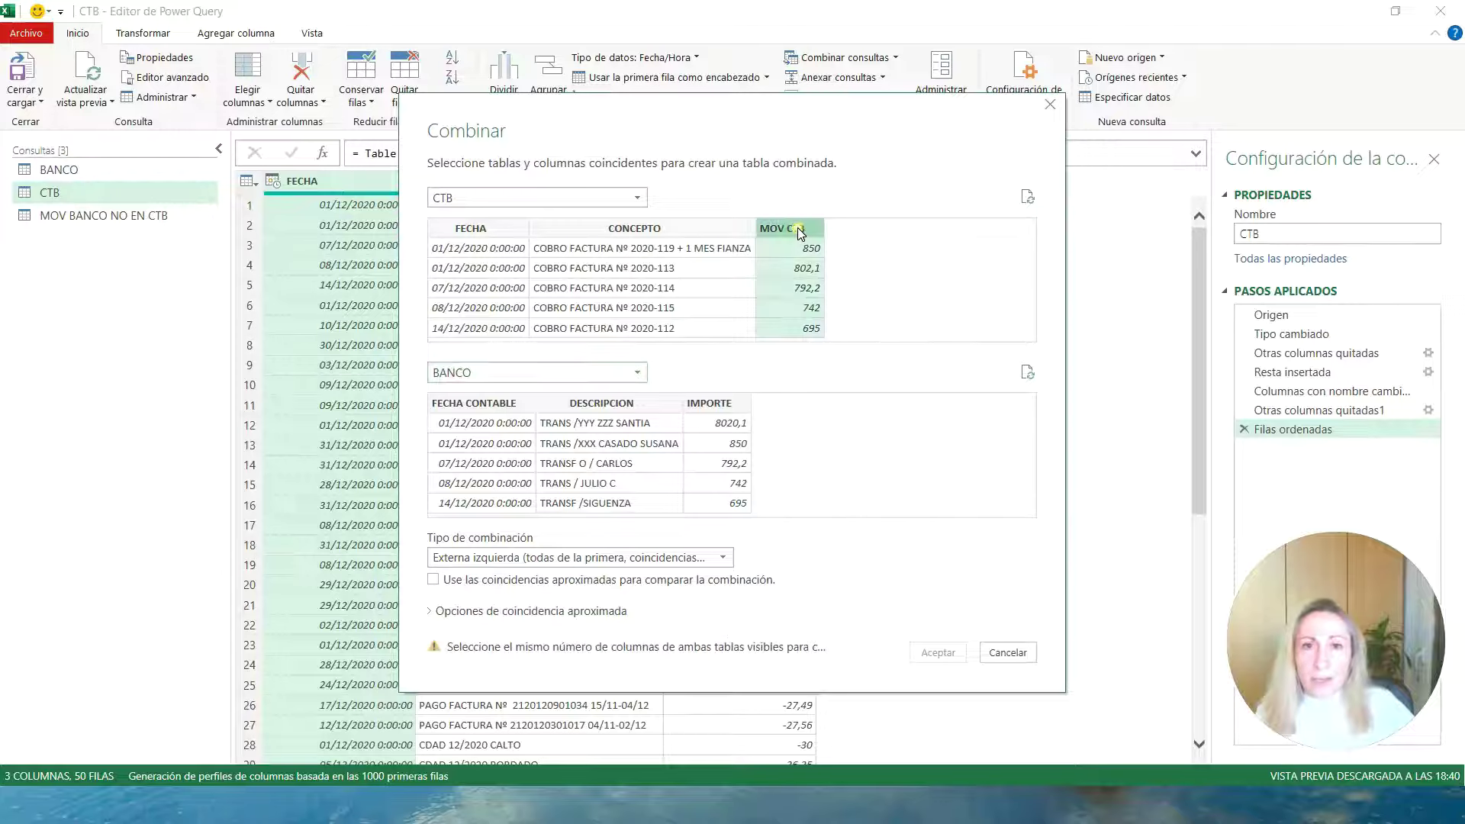
pyautogui.click(717, 407)
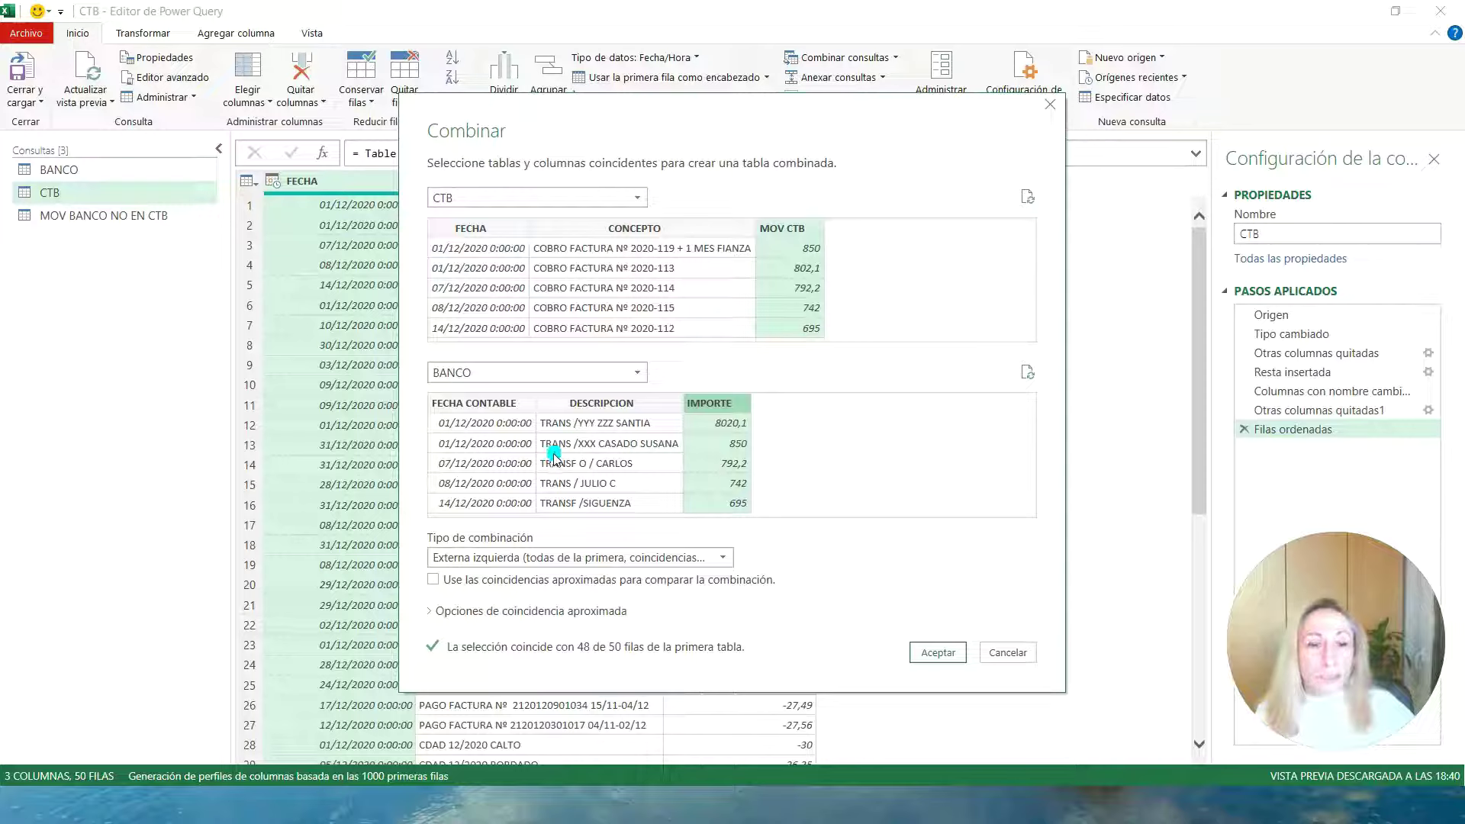
pyautogui.click(936, 652)
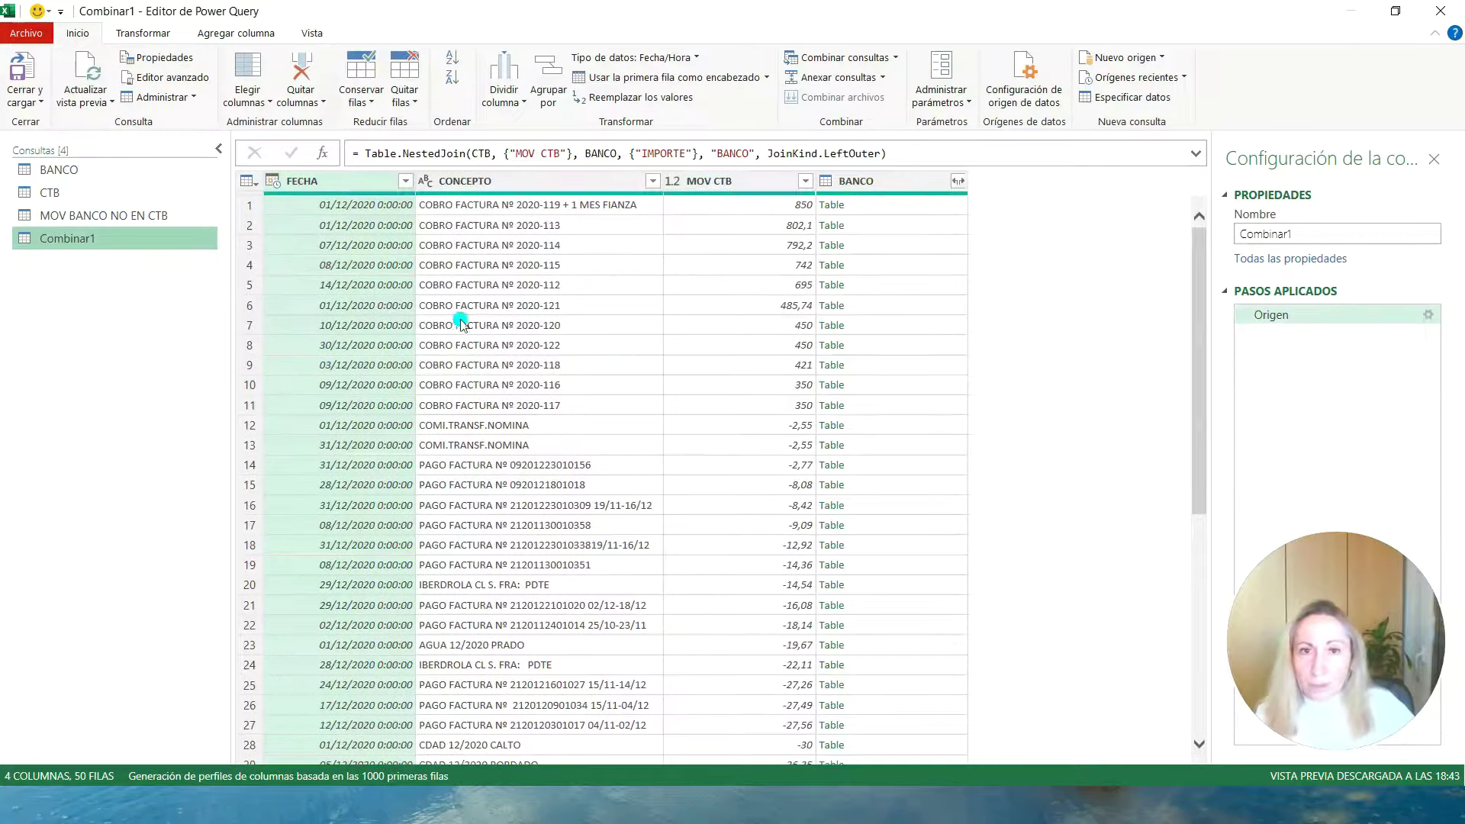
# Expand the merged BANCO column into FECHA CONTABLE, DESCRIPCION and IMPORTE with the original name as prefix, and check for unmatched rows.
pyautogui.click(957, 181)
pyautogui.click(678, 276)
pyautogui.click(678, 295)
pyautogui.click(679, 314)
pyautogui.click(679, 336)
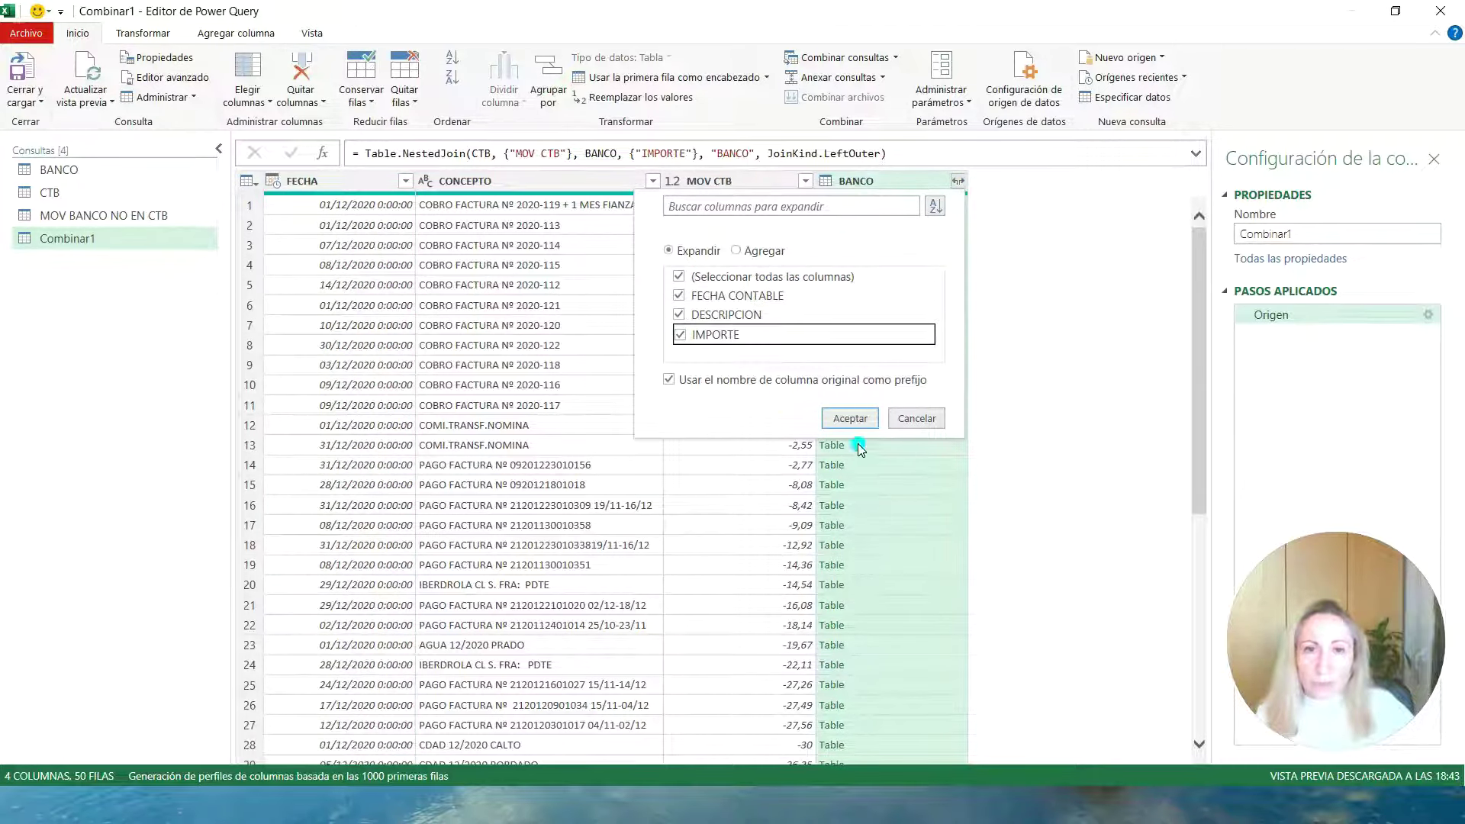
pyautogui.click(850, 418)
pyautogui.moveTo(640, 757); pyautogui.dragTo(770, 757)
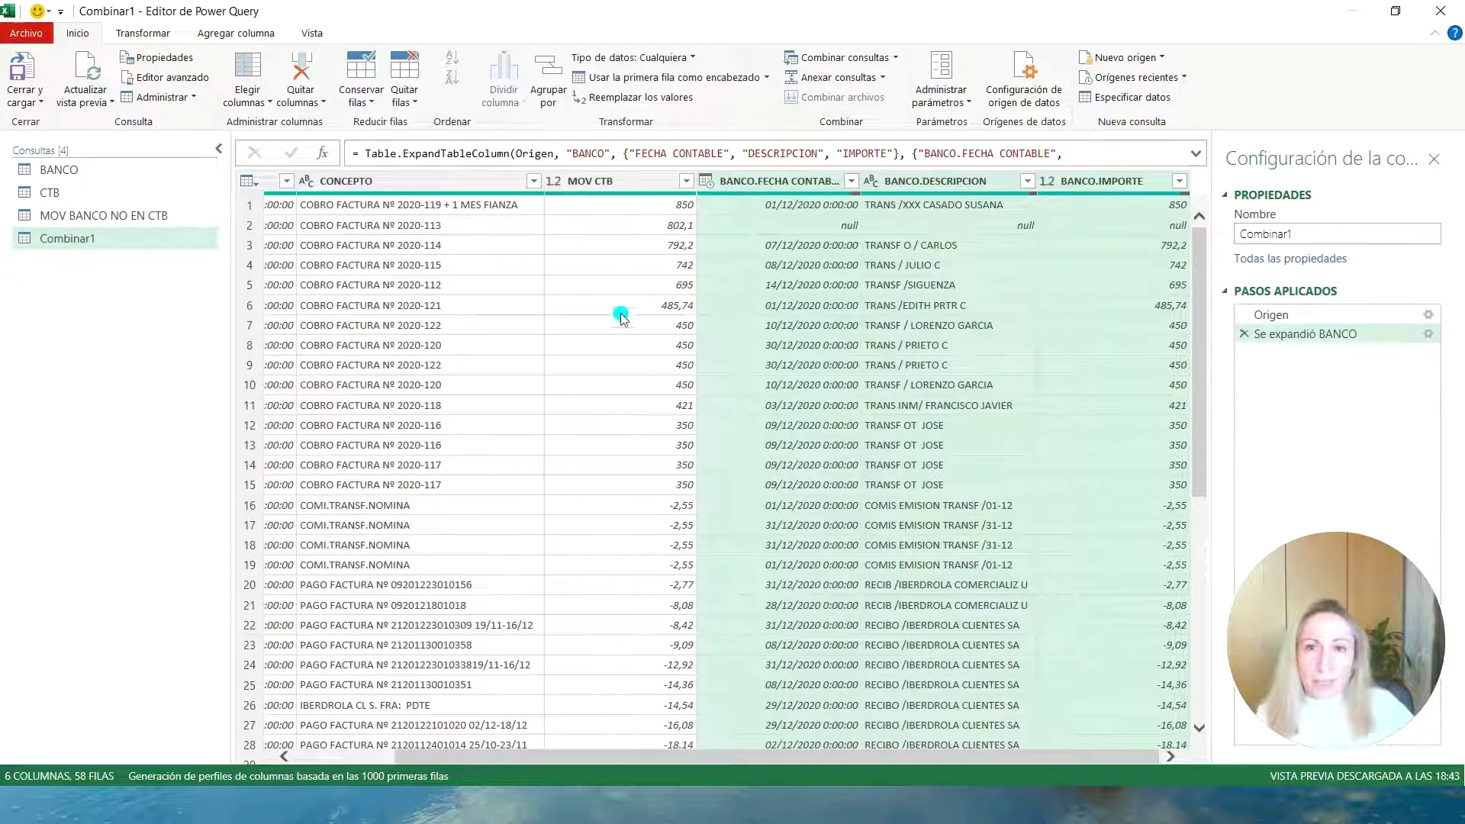
pyautogui.click(249, 226)
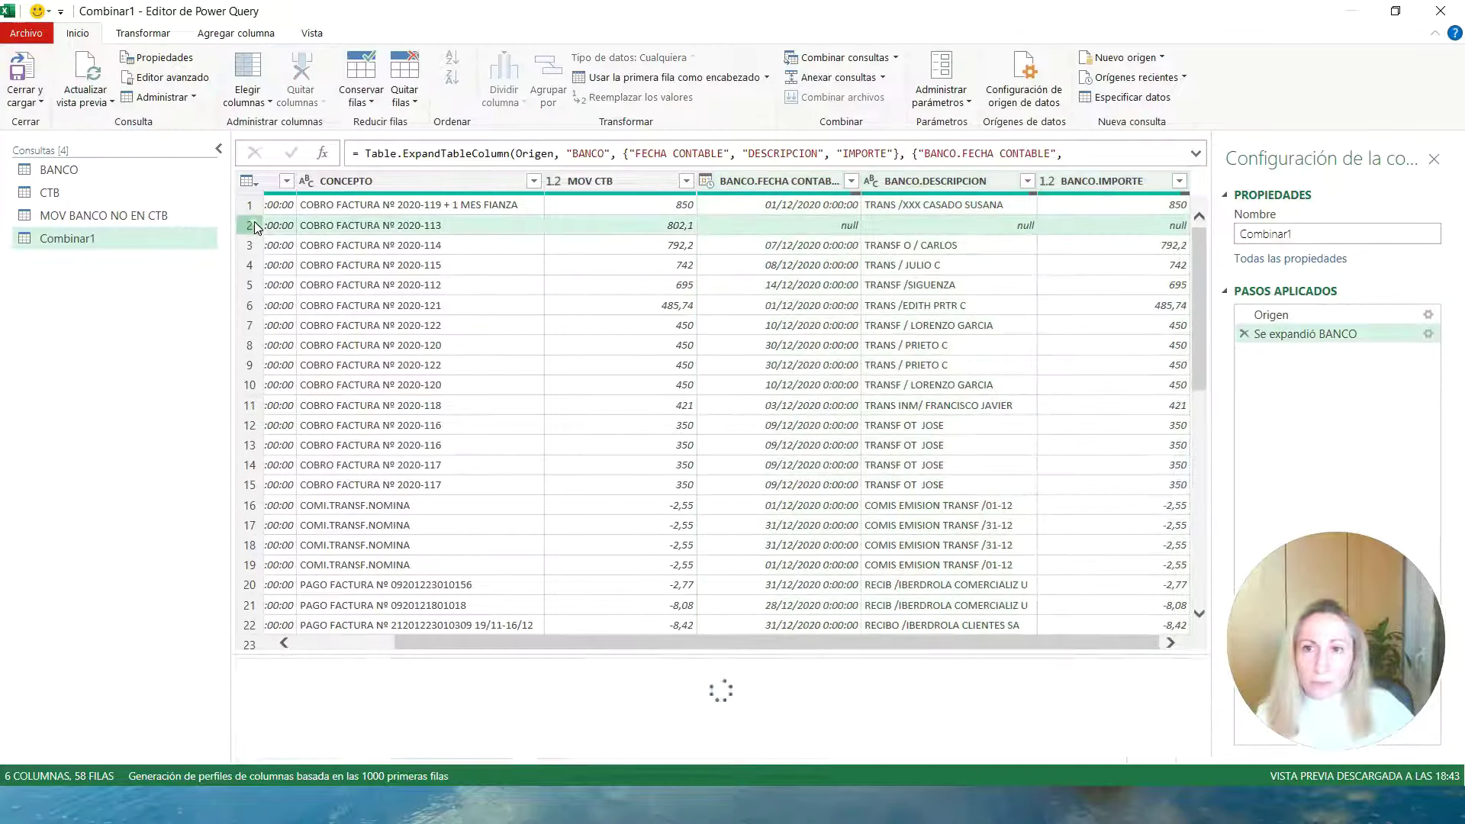
pyautogui.scroll(-12, 999, 345)
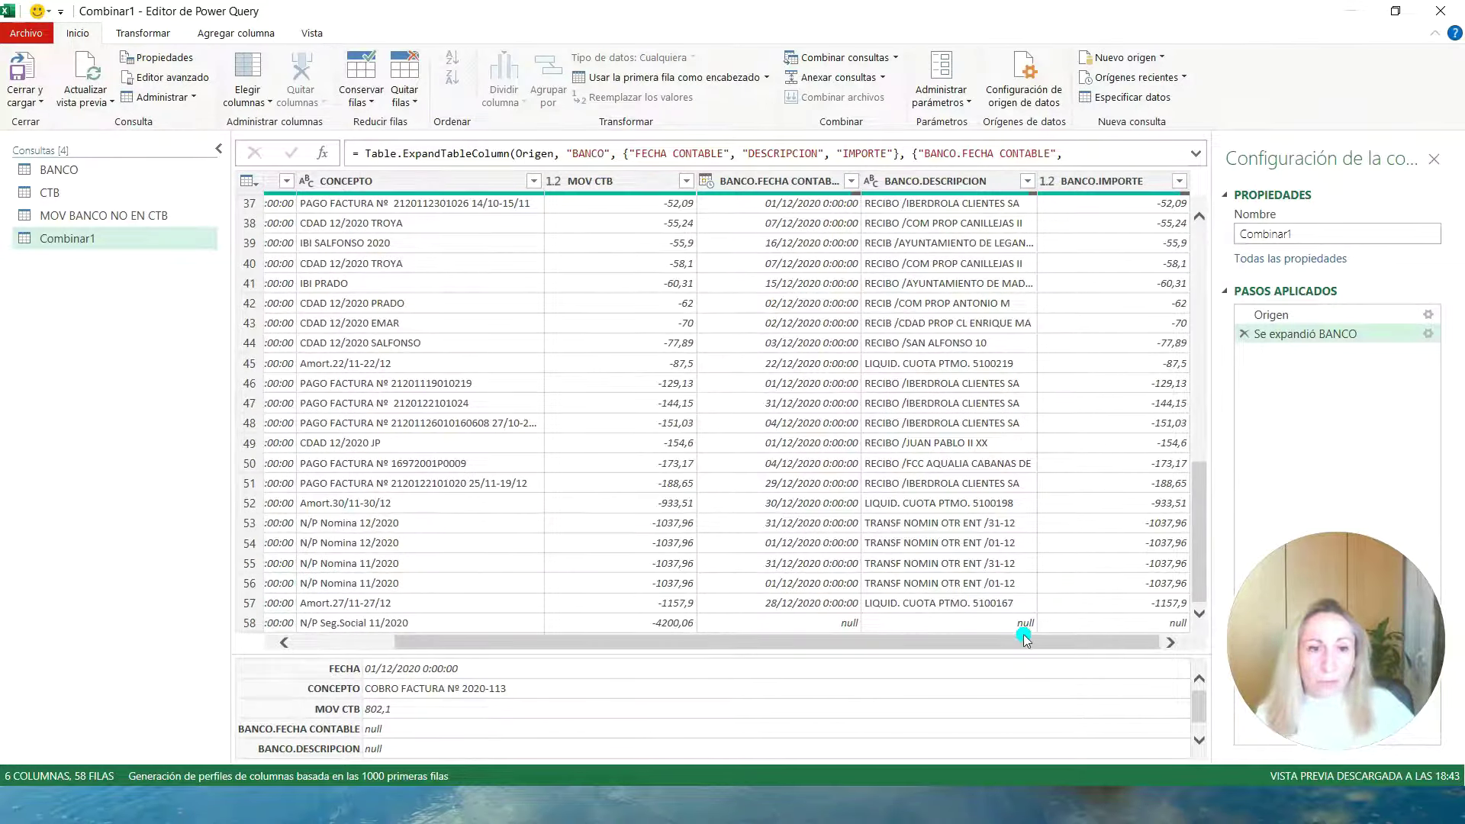
pyautogui.scroll(12, 999, 534)
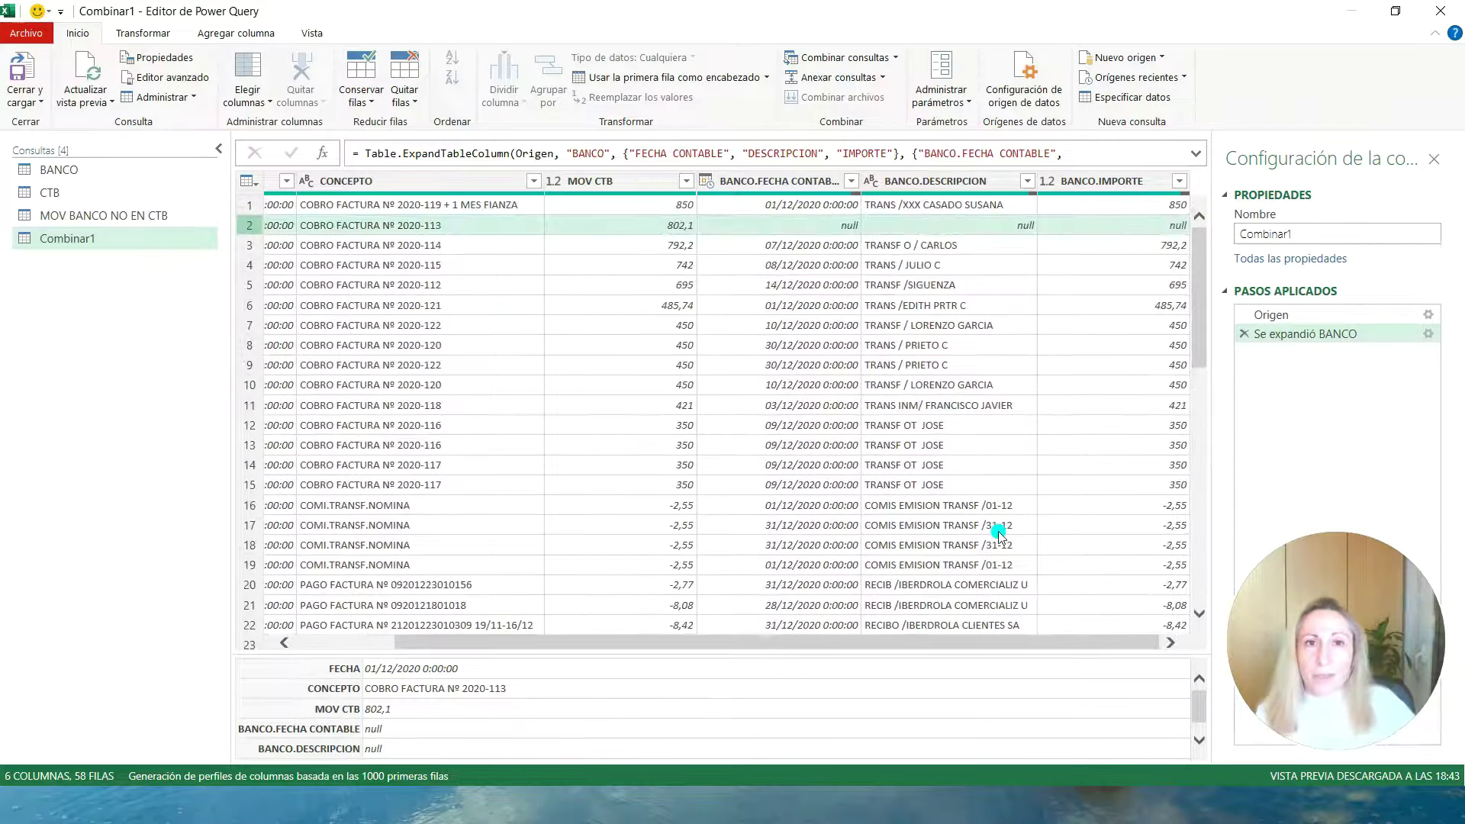
# Rename the new Combinar1 query as MOV CTB NO EN BANCO.
pyautogui.click(101, 216)
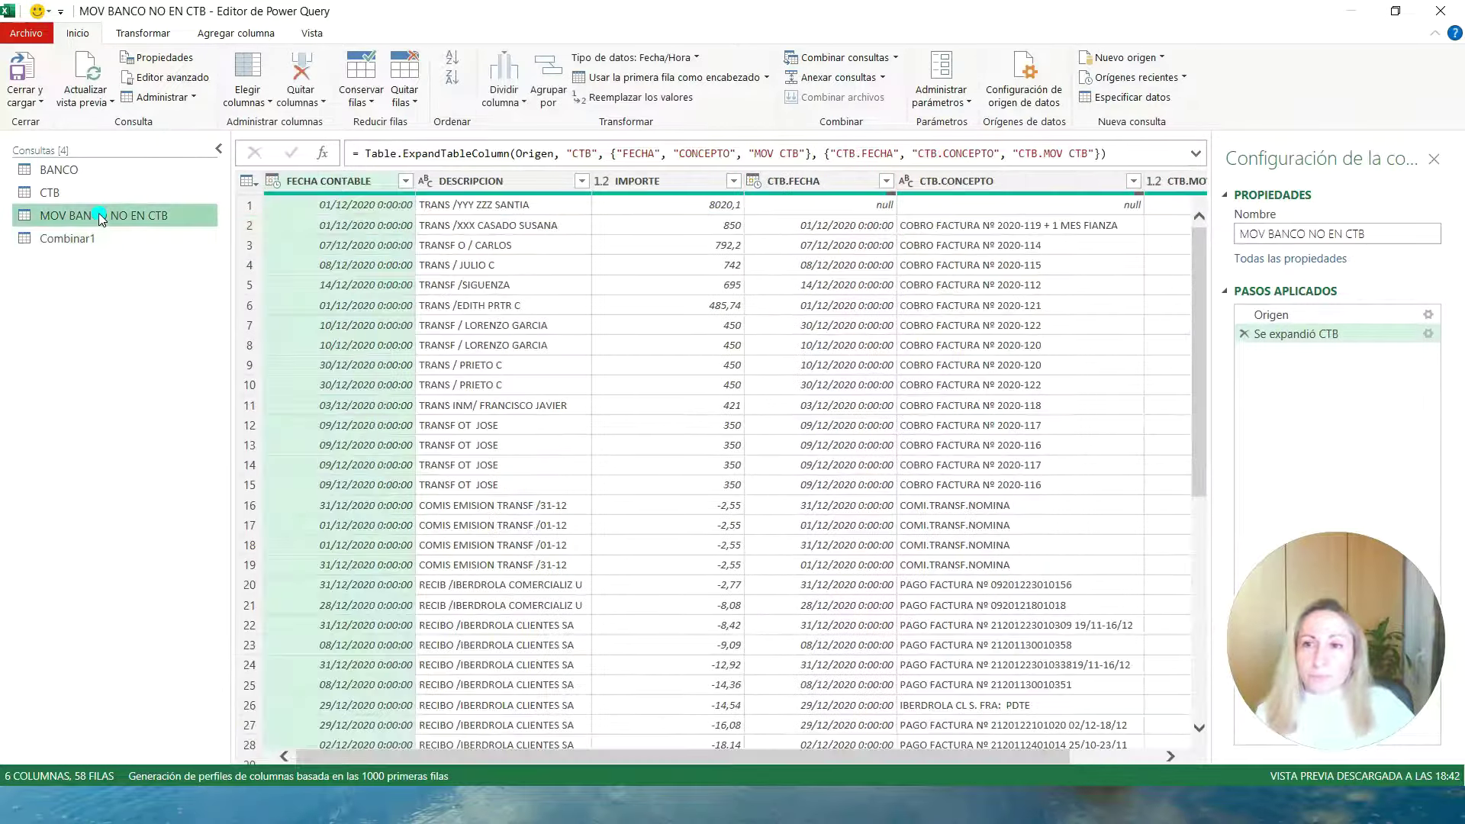
pyautogui.click(61, 238)
pyautogui.rightClick(58, 240)
pyautogui.click(131, 318)
pyautogui.write('MOV CTB NO')
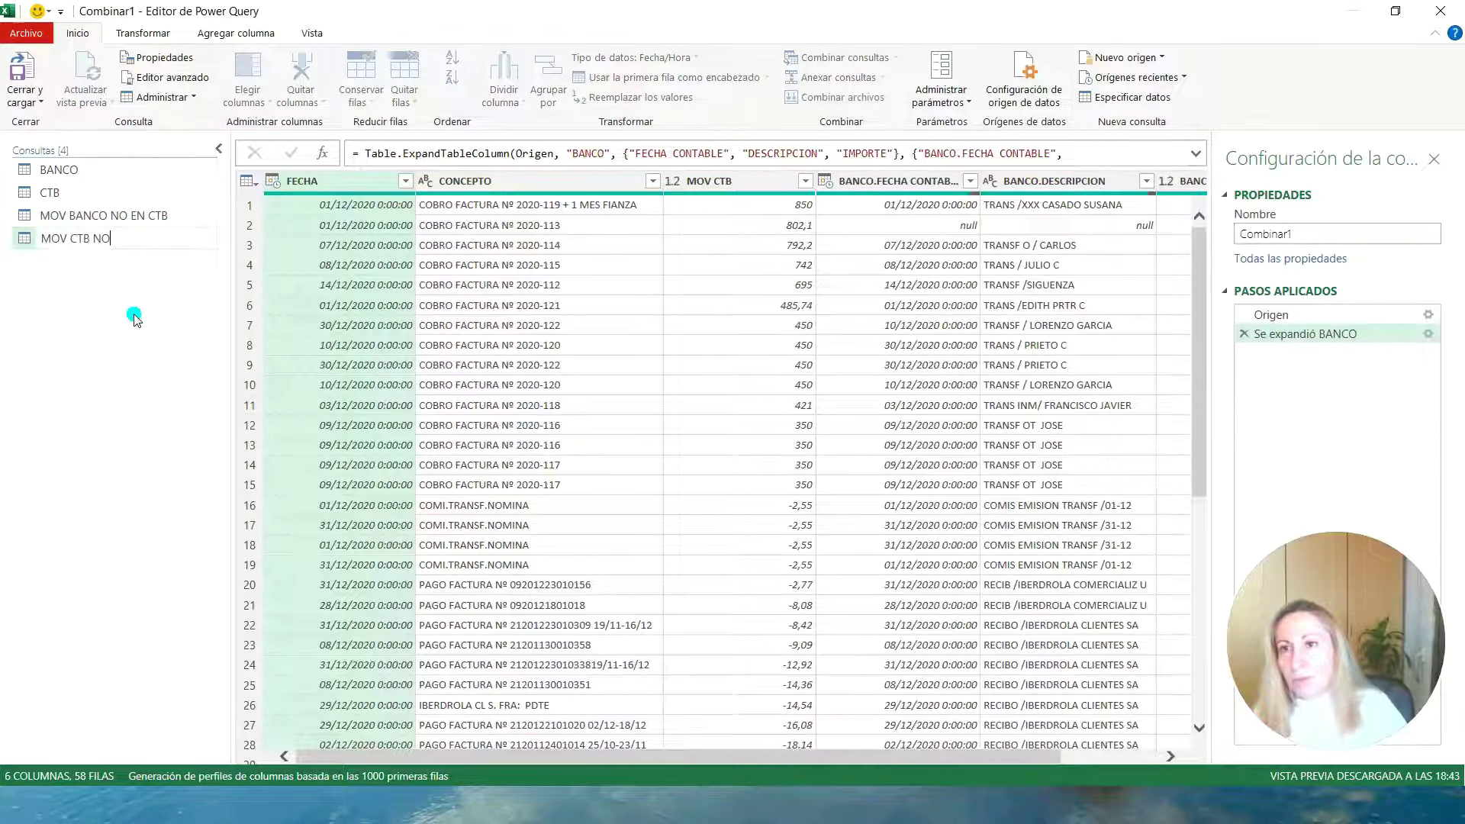
pyautogui.write(' EN BANCO')
pyautogui.press('Return')
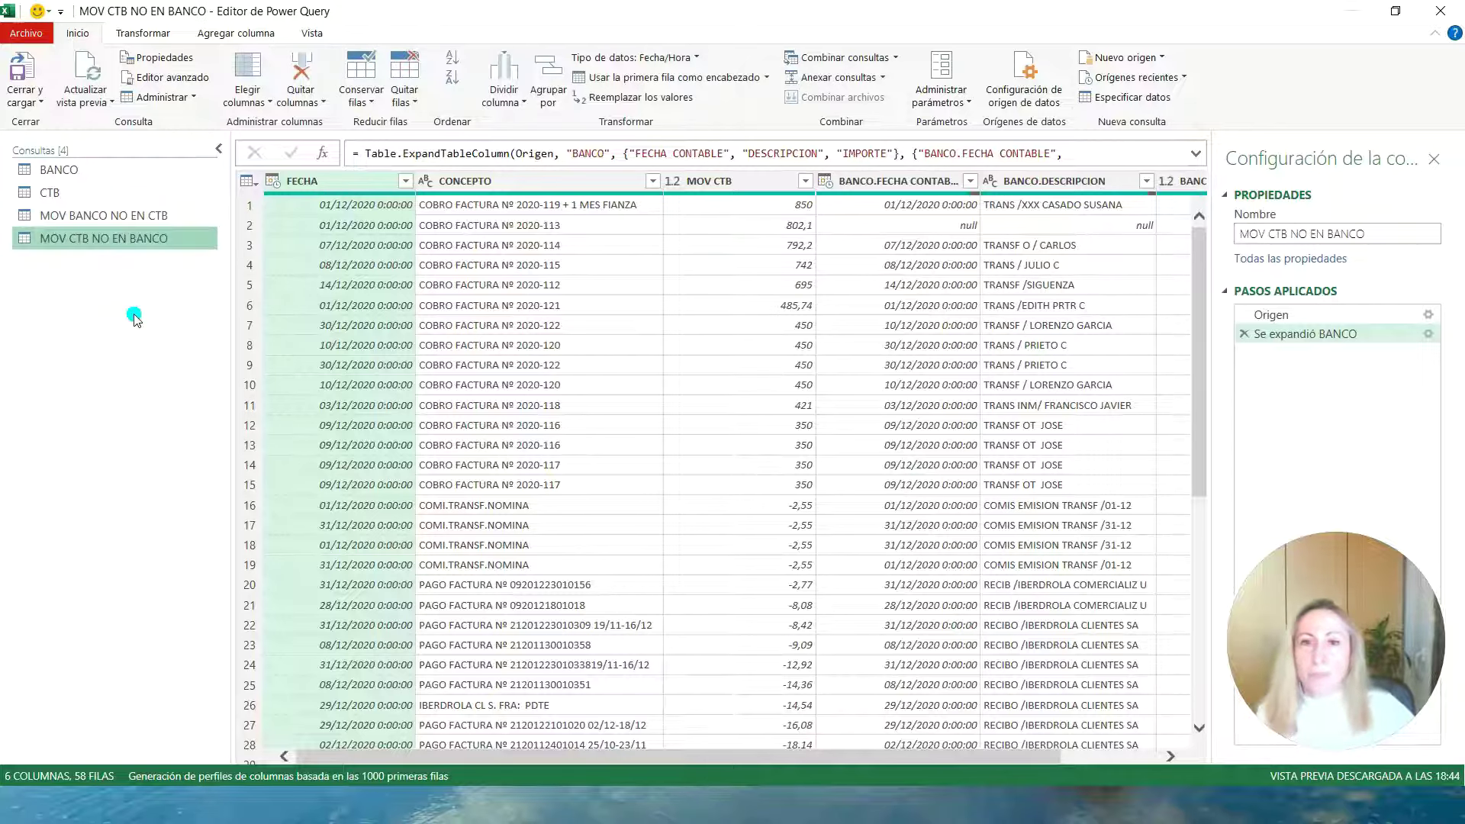
# Filter the MOV CTB NO EN BANCO query to keep only rows where BANCO.IMPORTE is null.
pyautogui.moveTo(534, 758); pyautogui.dragTo(854, 775)
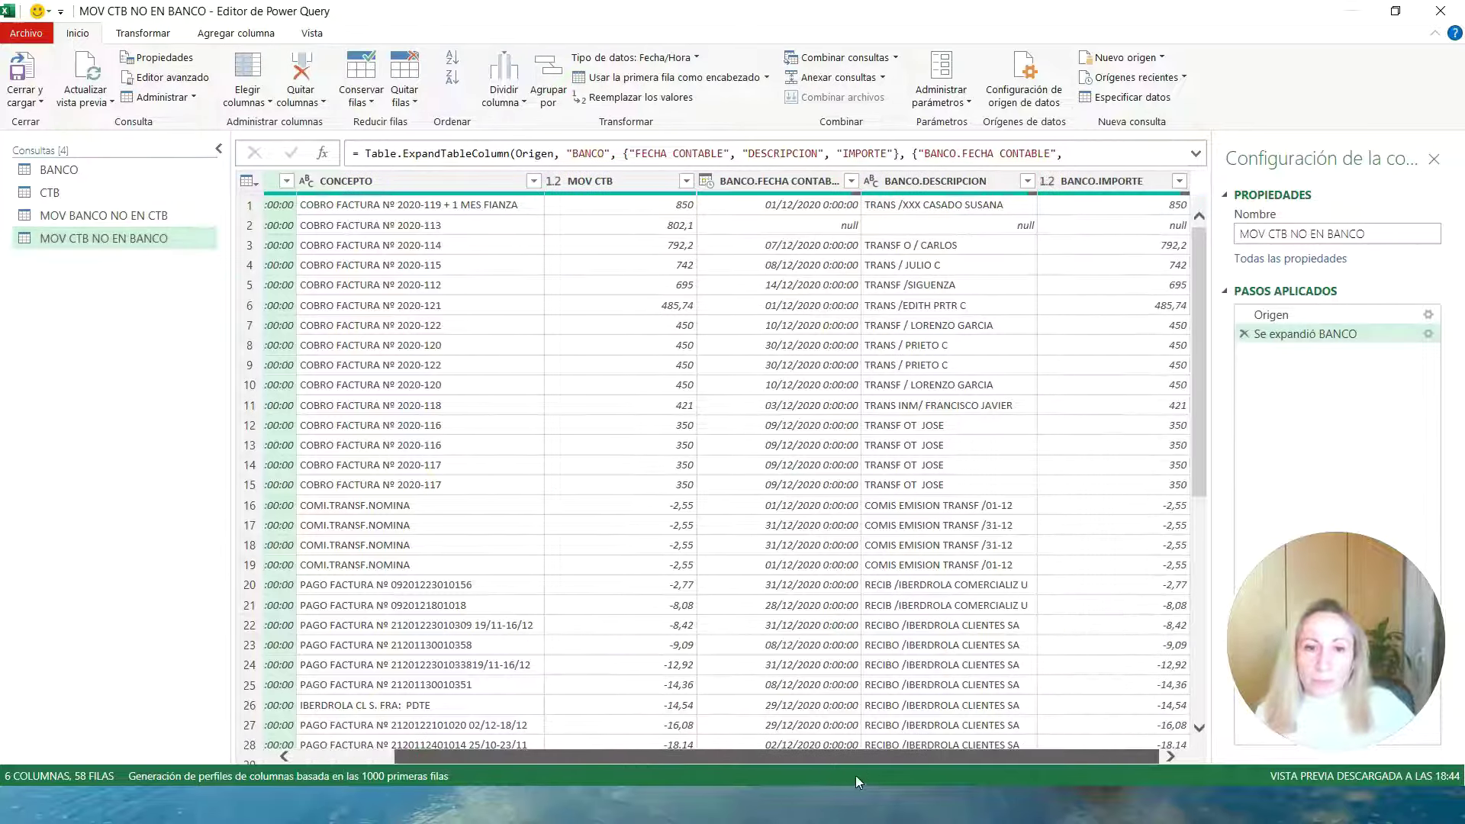
pyautogui.click(1180, 181)
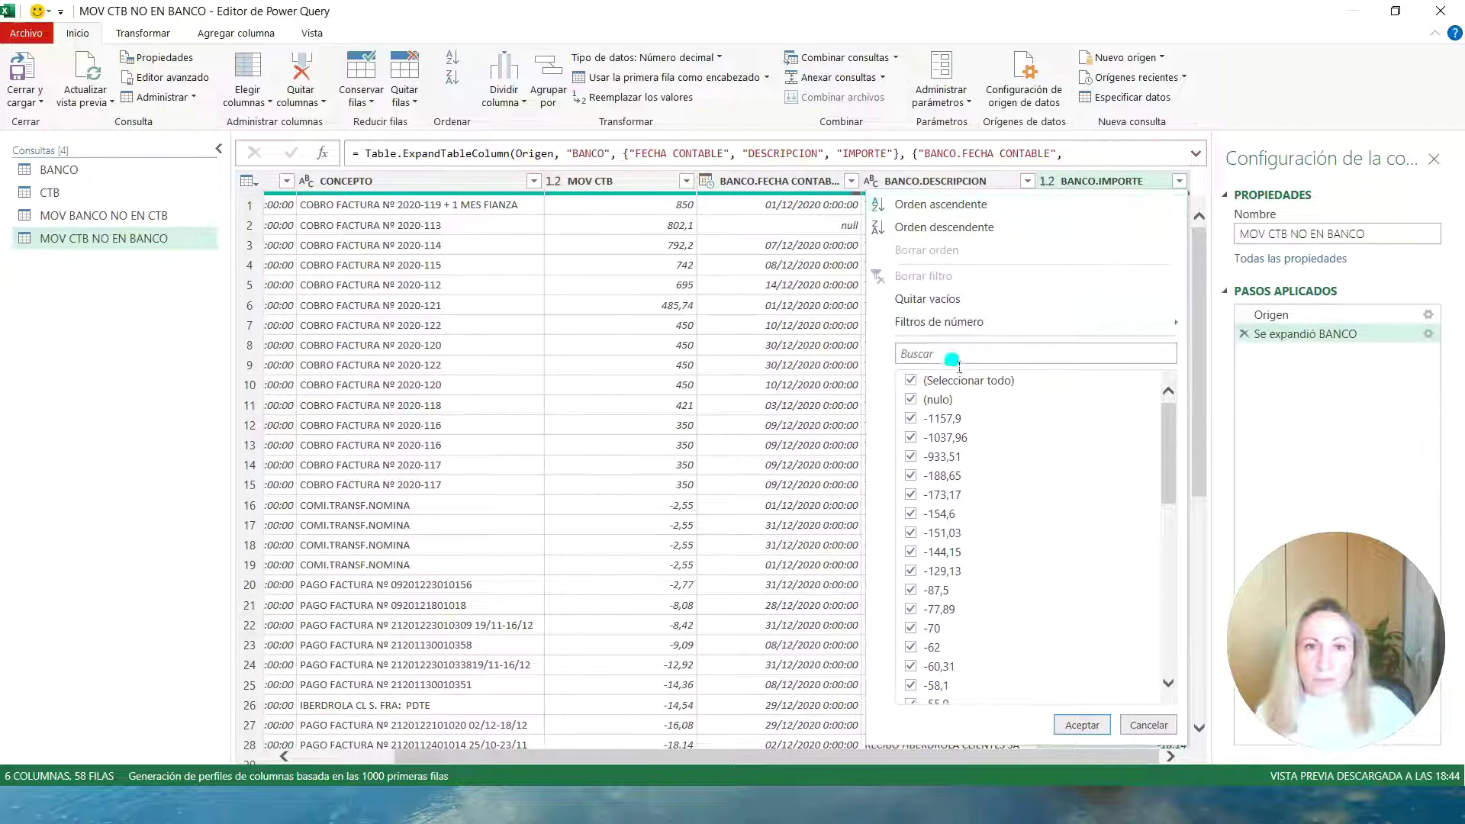
pyautogui.click(918, 401)
pyautogui.click(1062, 719)
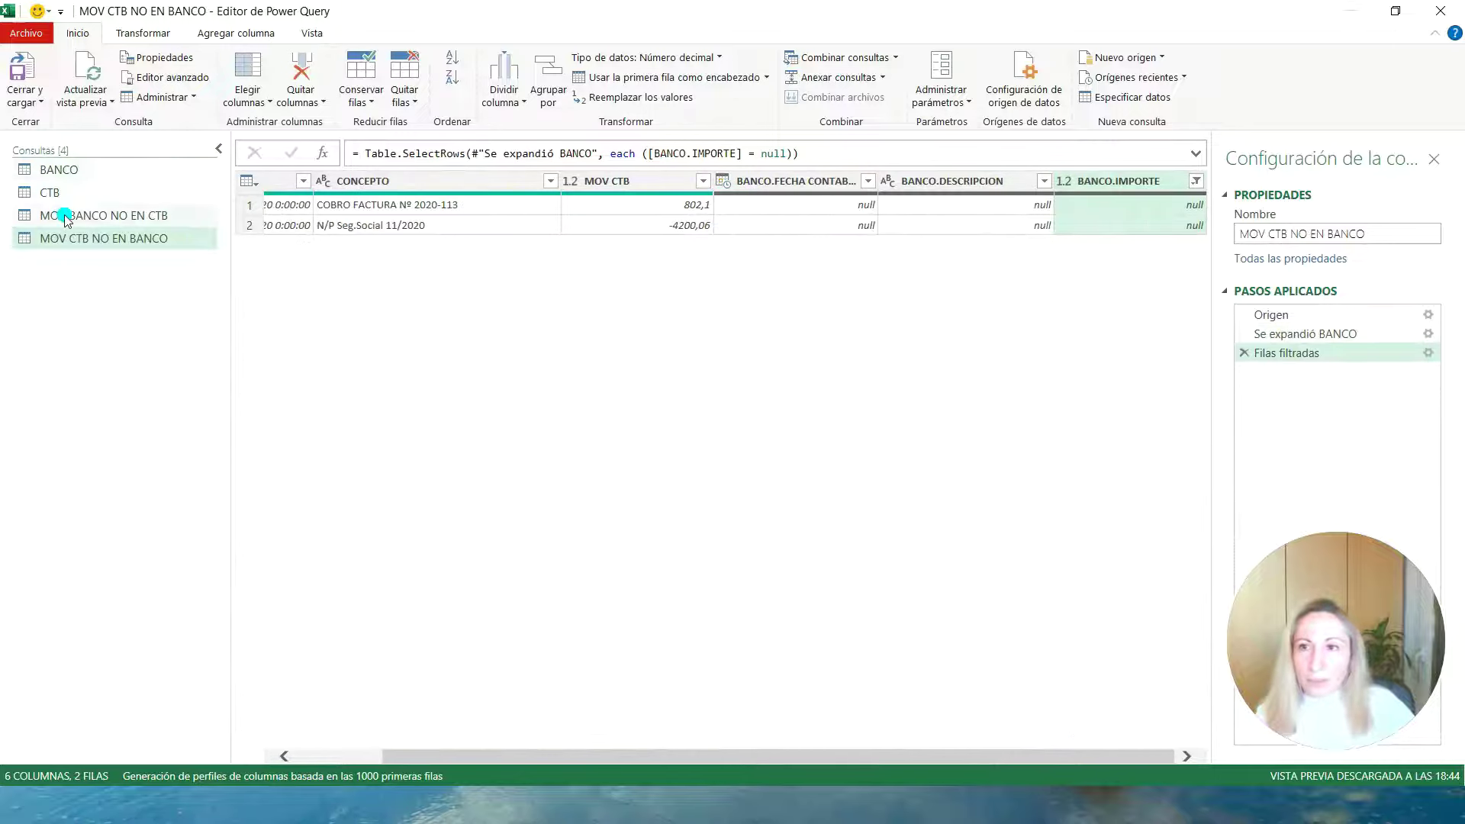
# Filter the MOV BANCO NO EN CTB query to keep only rows where CTB.CONCEPTO is null.
pyautogui.click(66, 217)
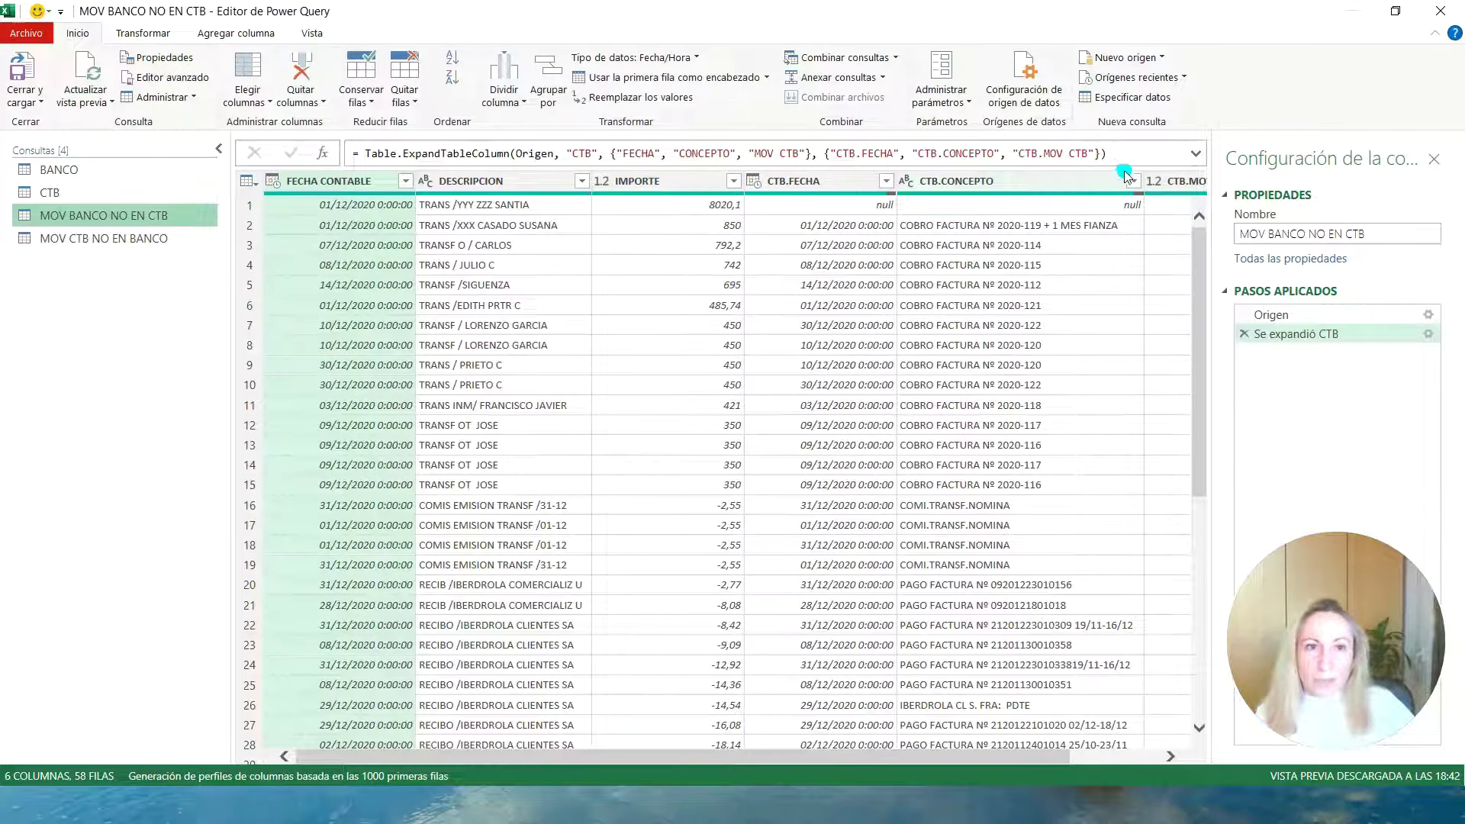
pyautogui.click(1134, 181)
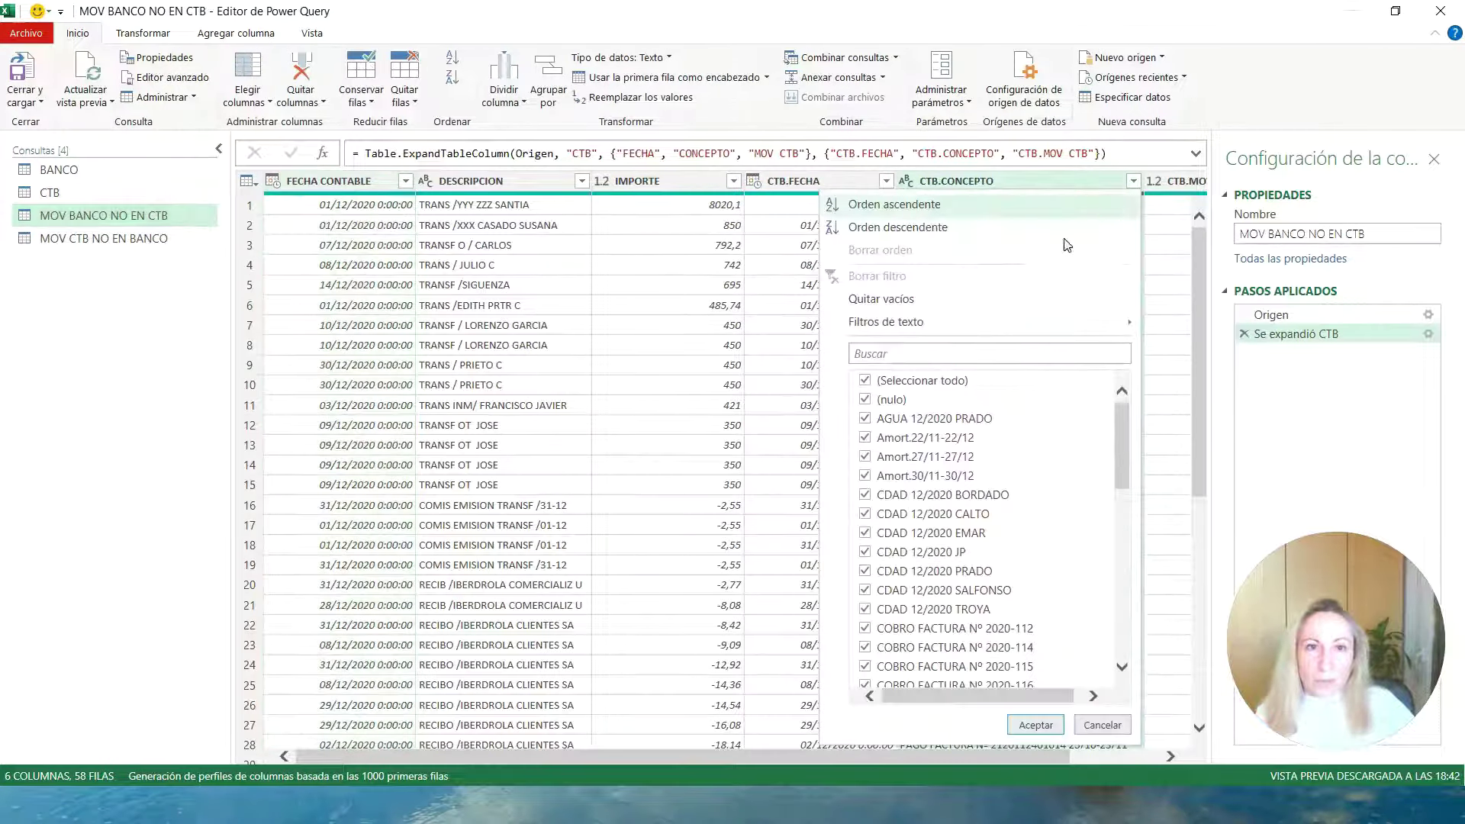
pyautogui.click(860, 379)
pyautogui.click(866, 402)
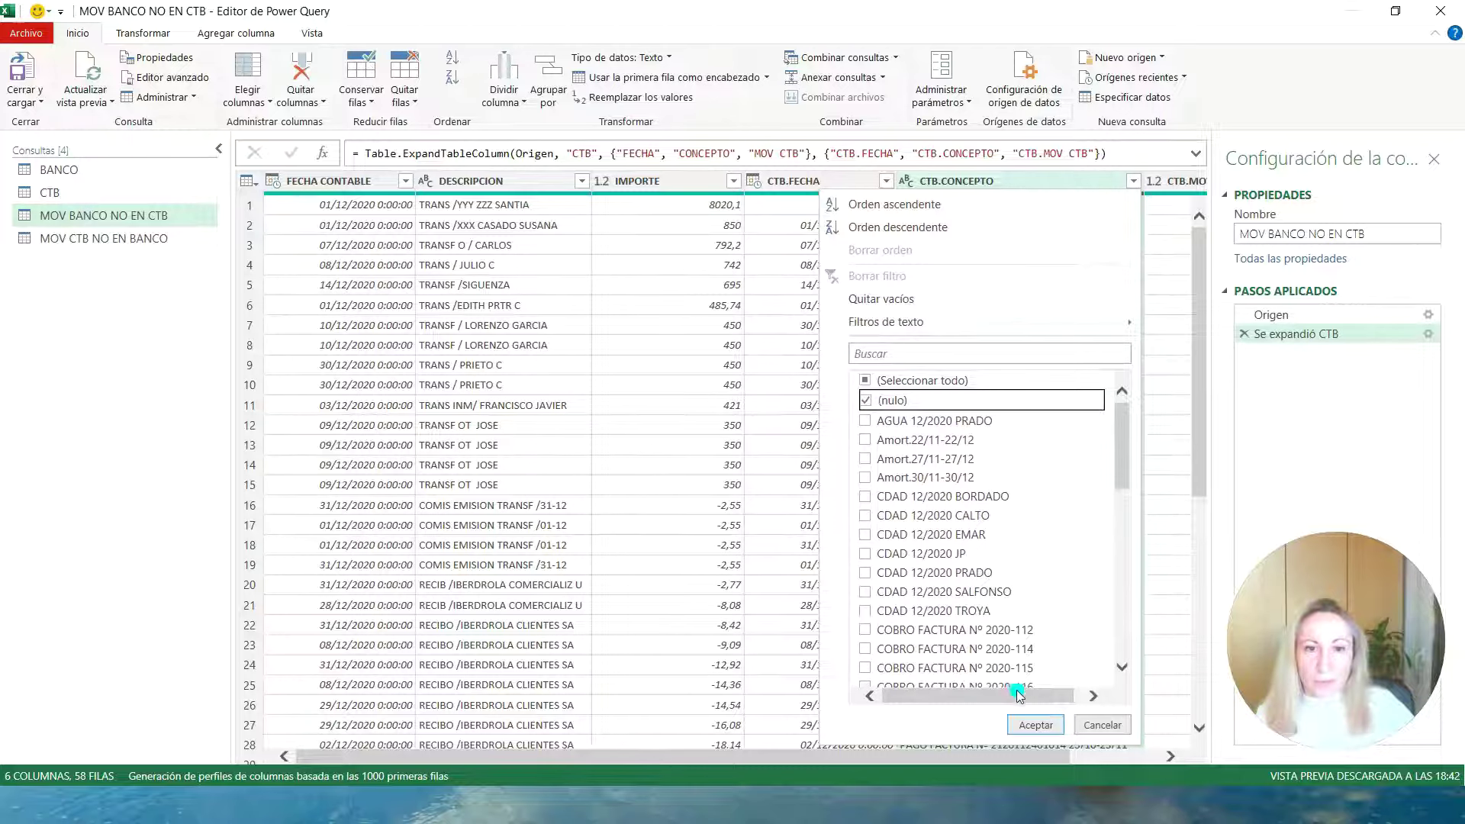
pyautogui.click(1036, 725)
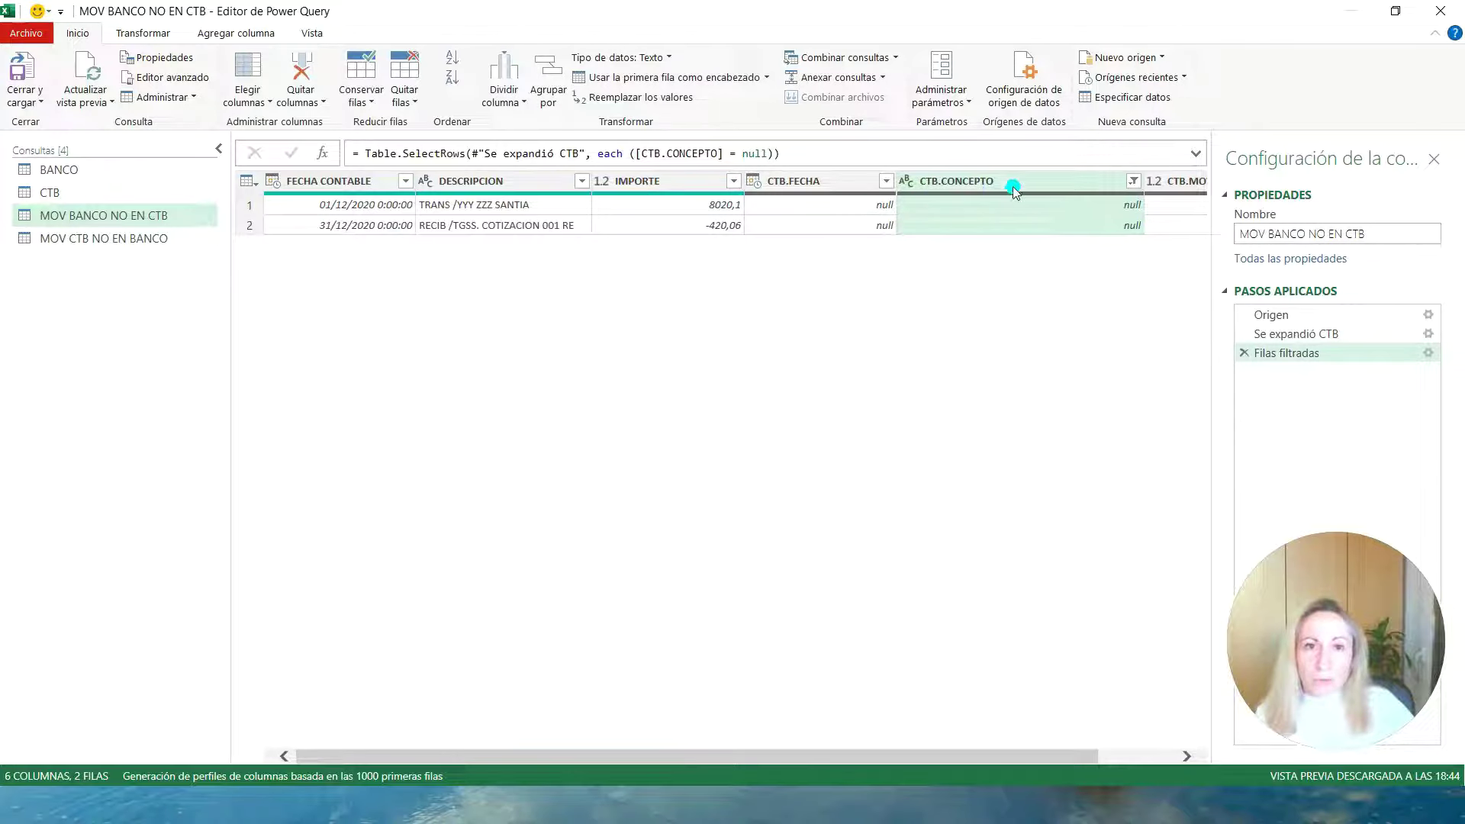
# Compare the filtered rows of the MOV CTB NO EN BANCO and MOV BANCO NO EN CTB queries.
pyautogui.click(116, 236)
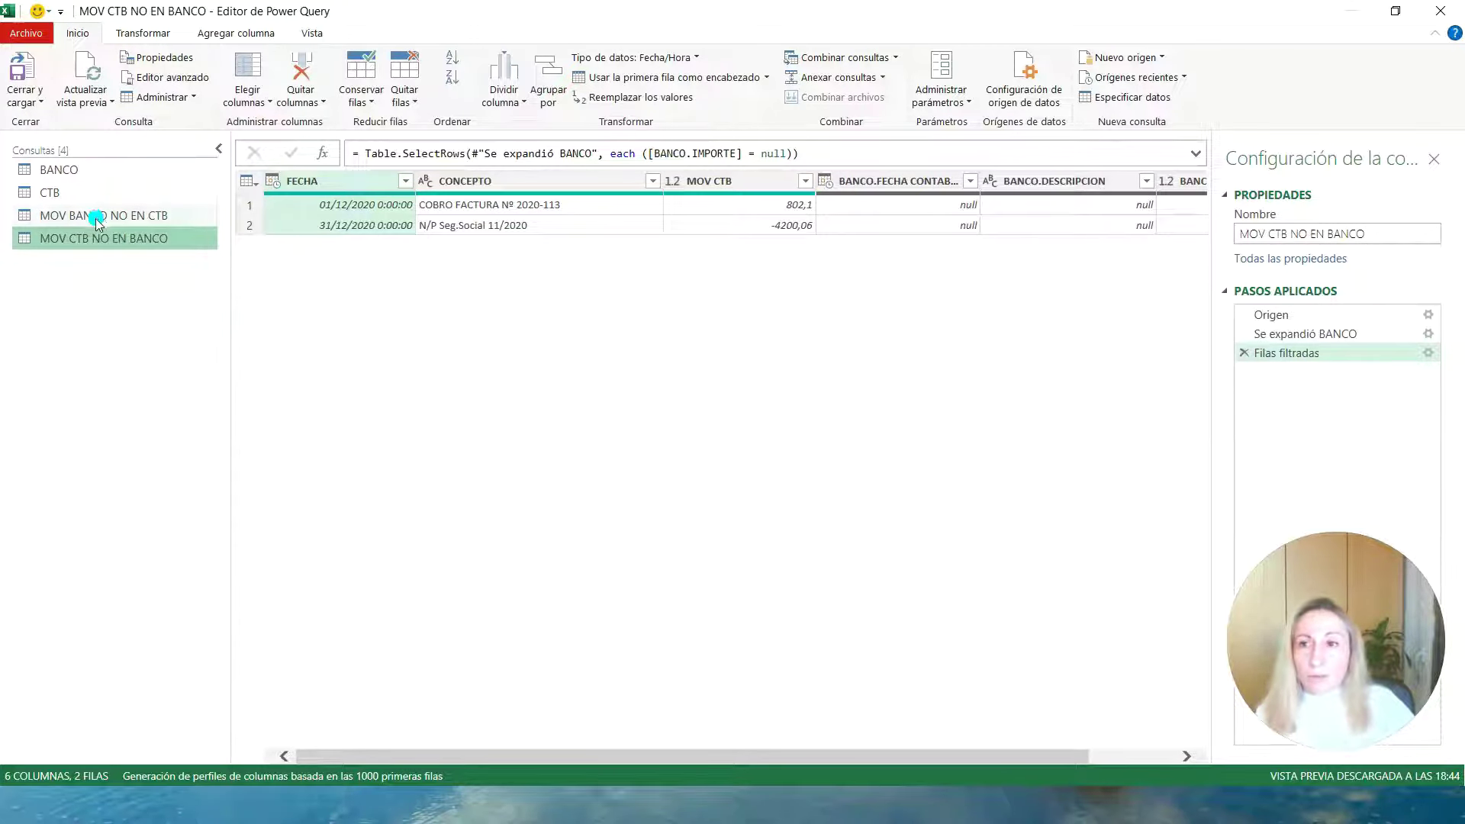
pyautogui.click(53, 215)
pyautogui.click(71, 235)
pyautogui.click(54, 215)
pyautogui.click(61, 238)
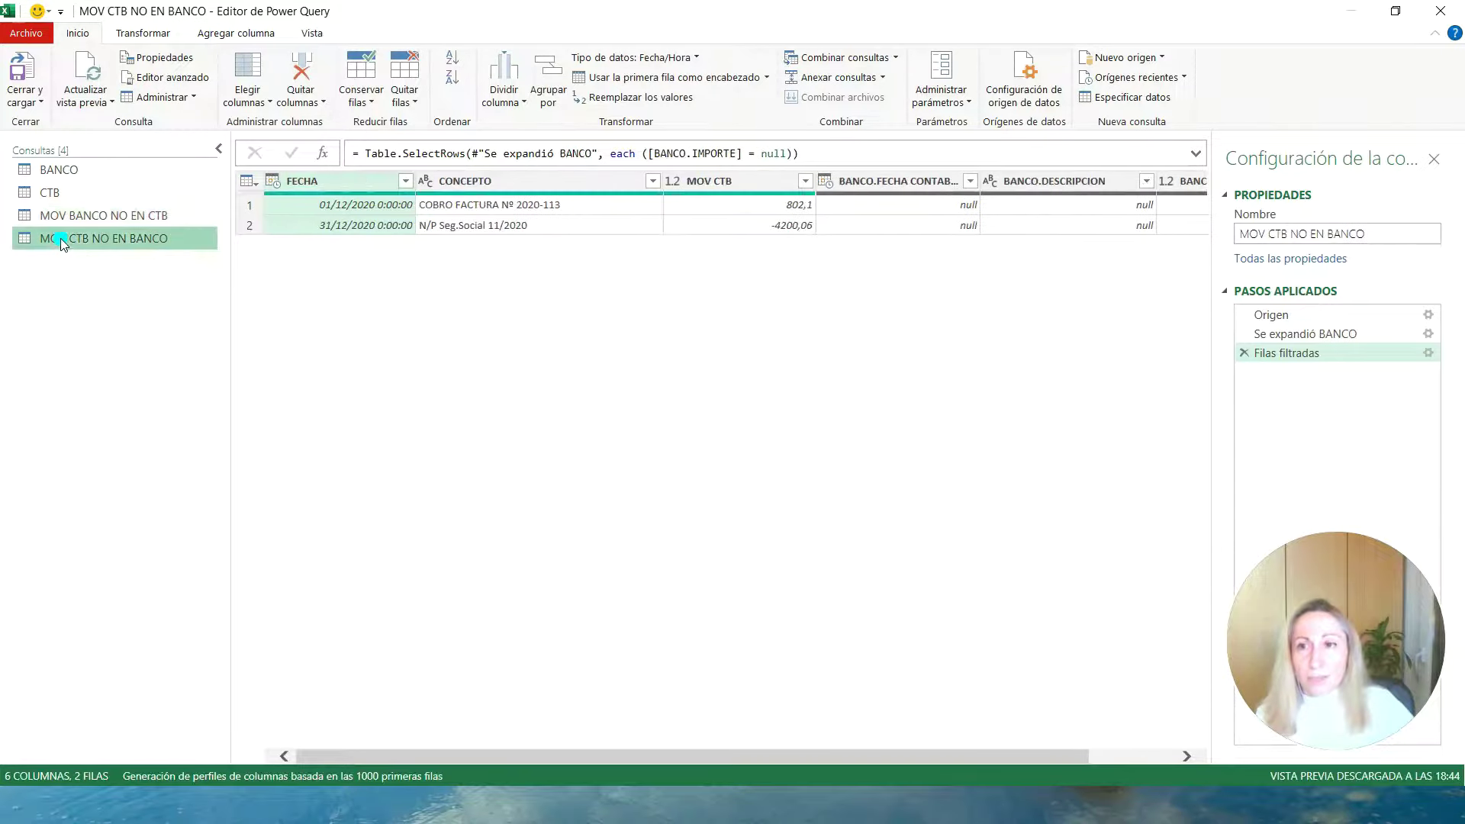
# Append MOV BANCO NO EN CTB as first table and MOV CTB NO EN BANCO as second table into a new query.
pyautogui.click(61, 221)
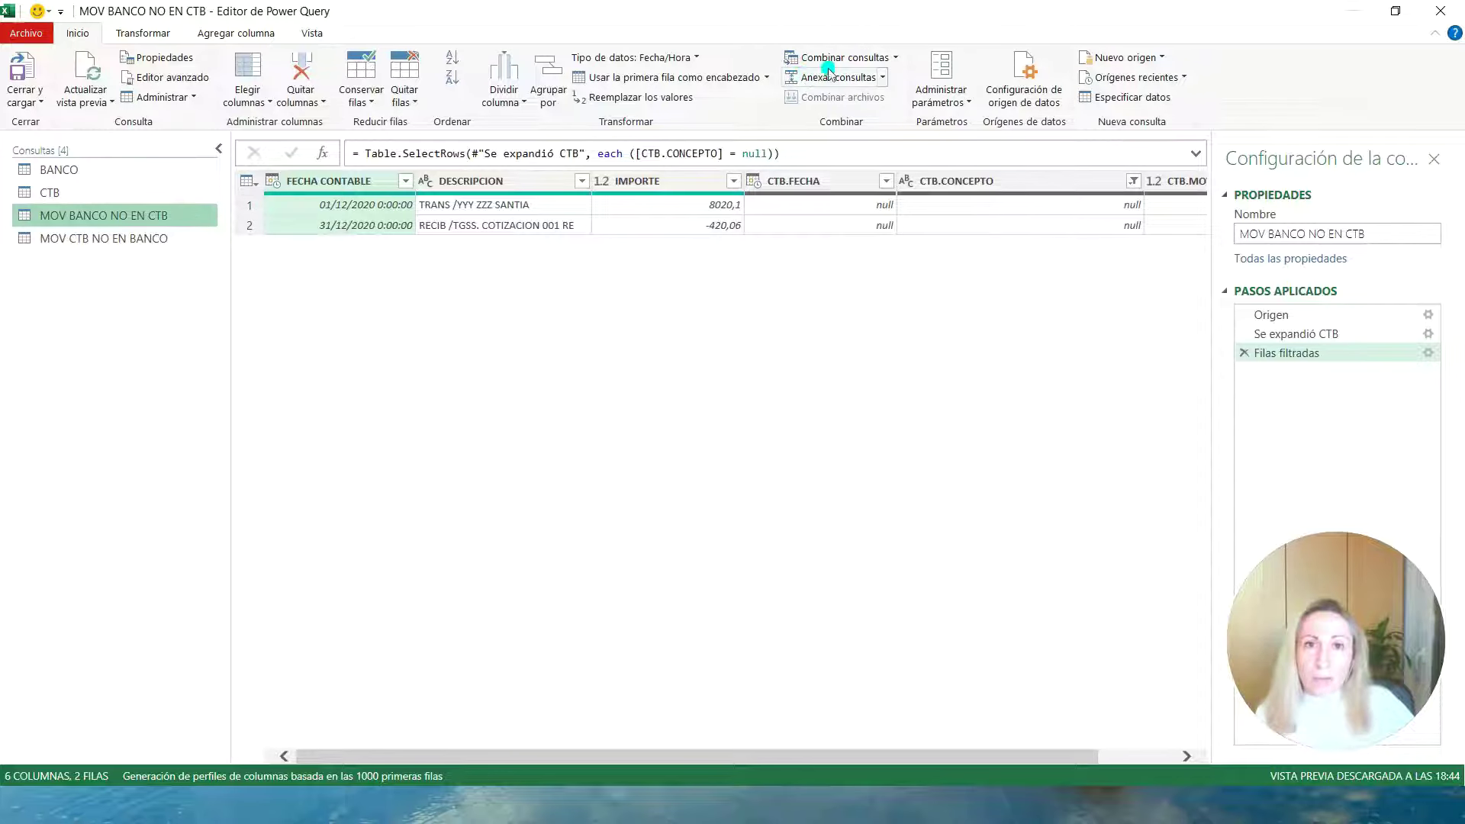
pyautogui.click(882, 77)
pyautogui.click(881, 119)
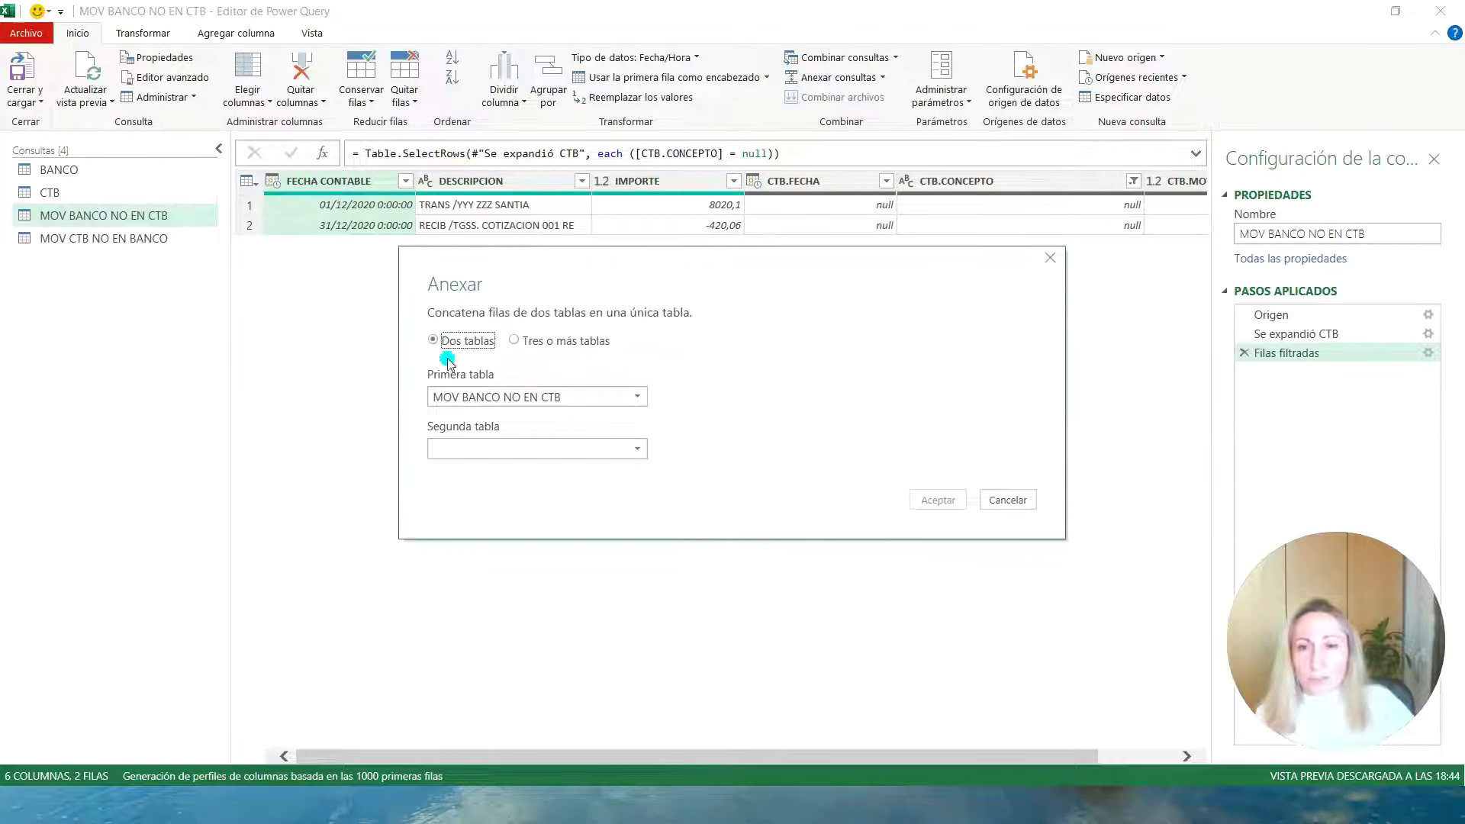
pyautogui.click(601, 450)
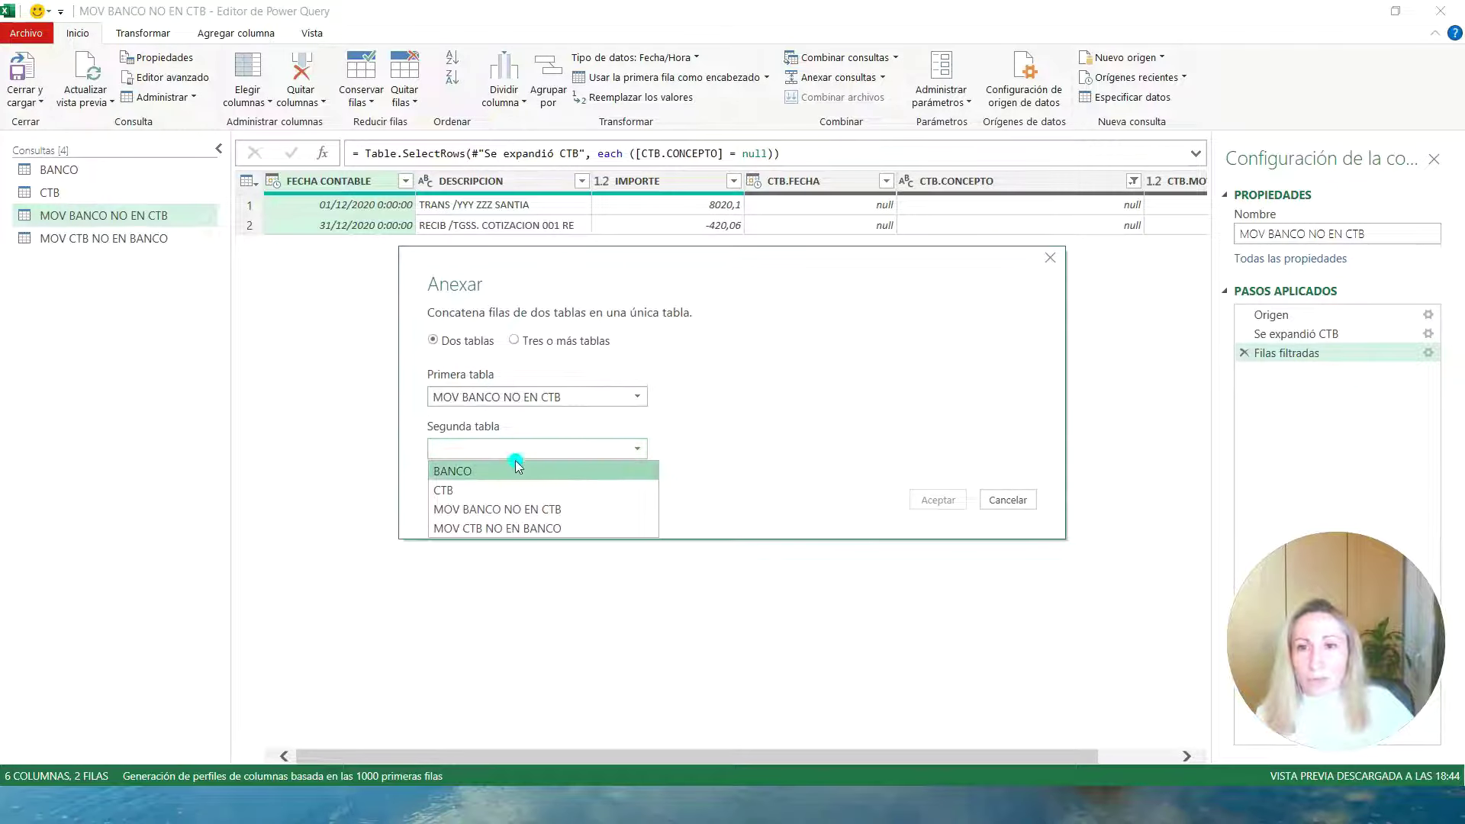
pyautogui.click(492, 528)
pyautogui.click(933, 500)
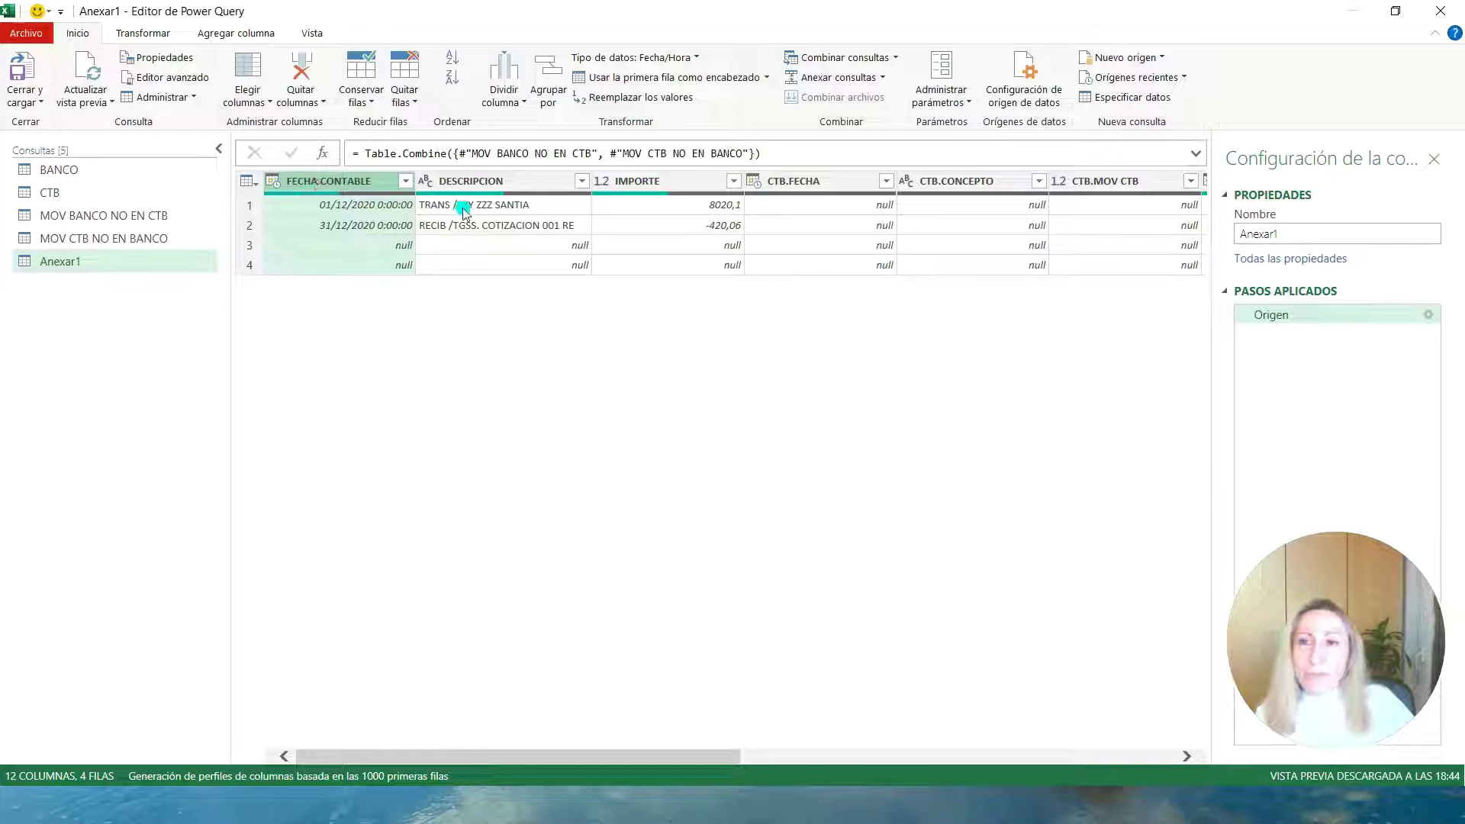
# Check the columns of the appended query and rename it as CONCILIACION FINAL.
pyautogui.click(508, 182)
pyautogui.click(643, 181)
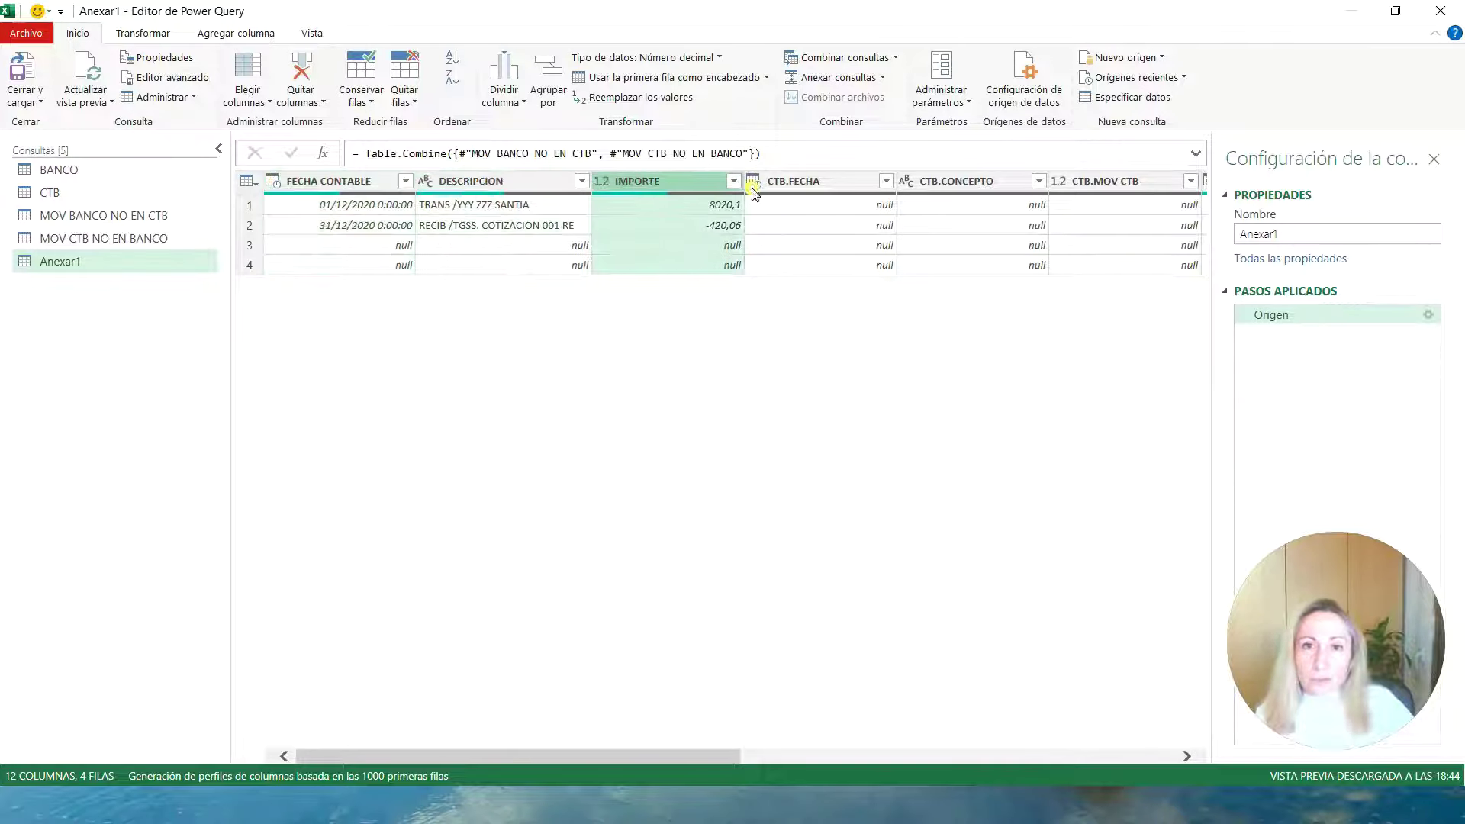
pyautogui.click(803, 182)
pyautogui.moveTo(715, 755); pyautogui.dragTo(1141, 736)
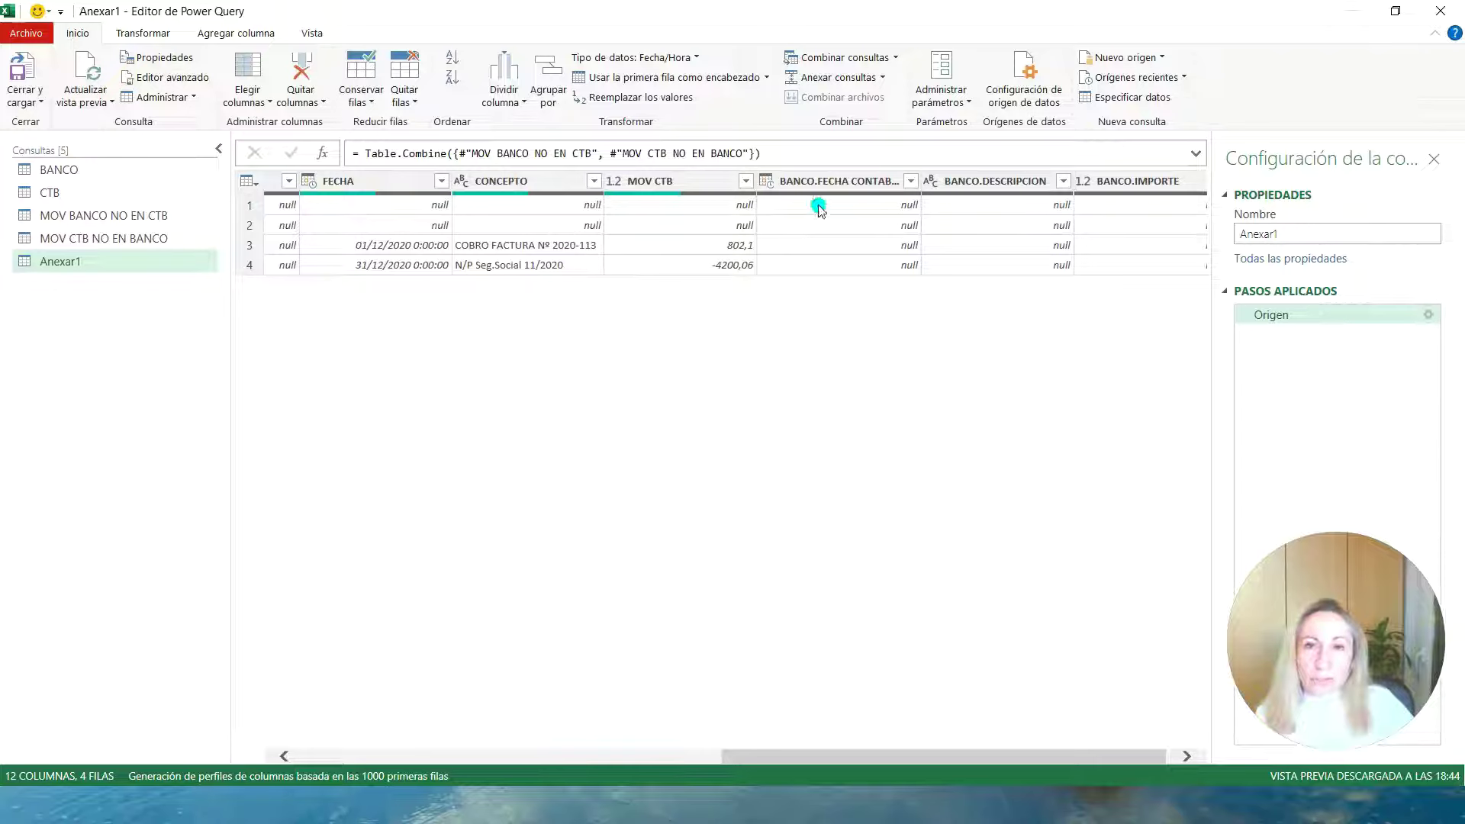
pyautogui.moveTo(967, 760); pyautogui.dragTo(565, 742)
pyautogui.doubleClick(62, 265)
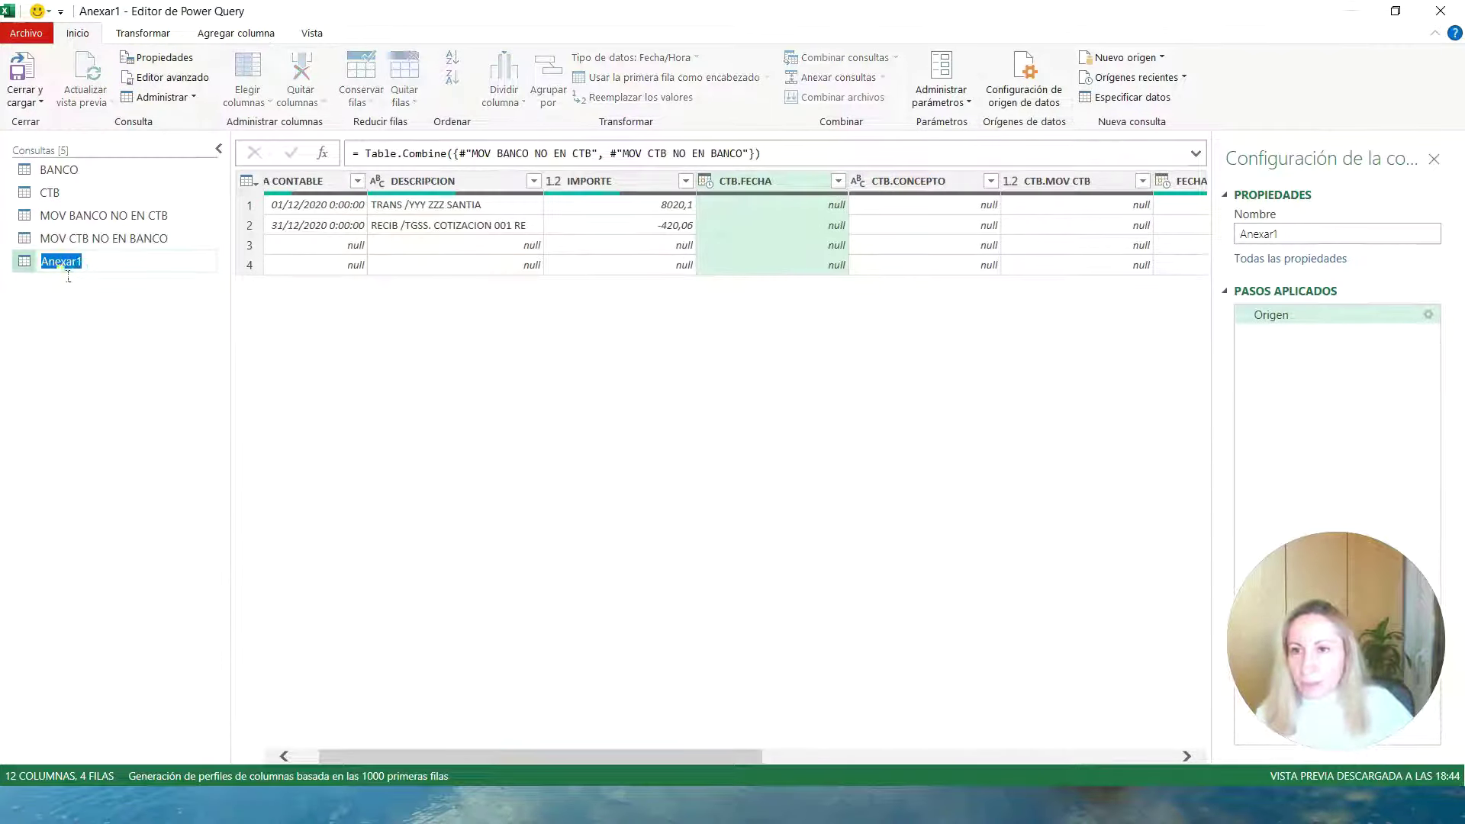
pyautogui.write('CONCILIACION FINAL')
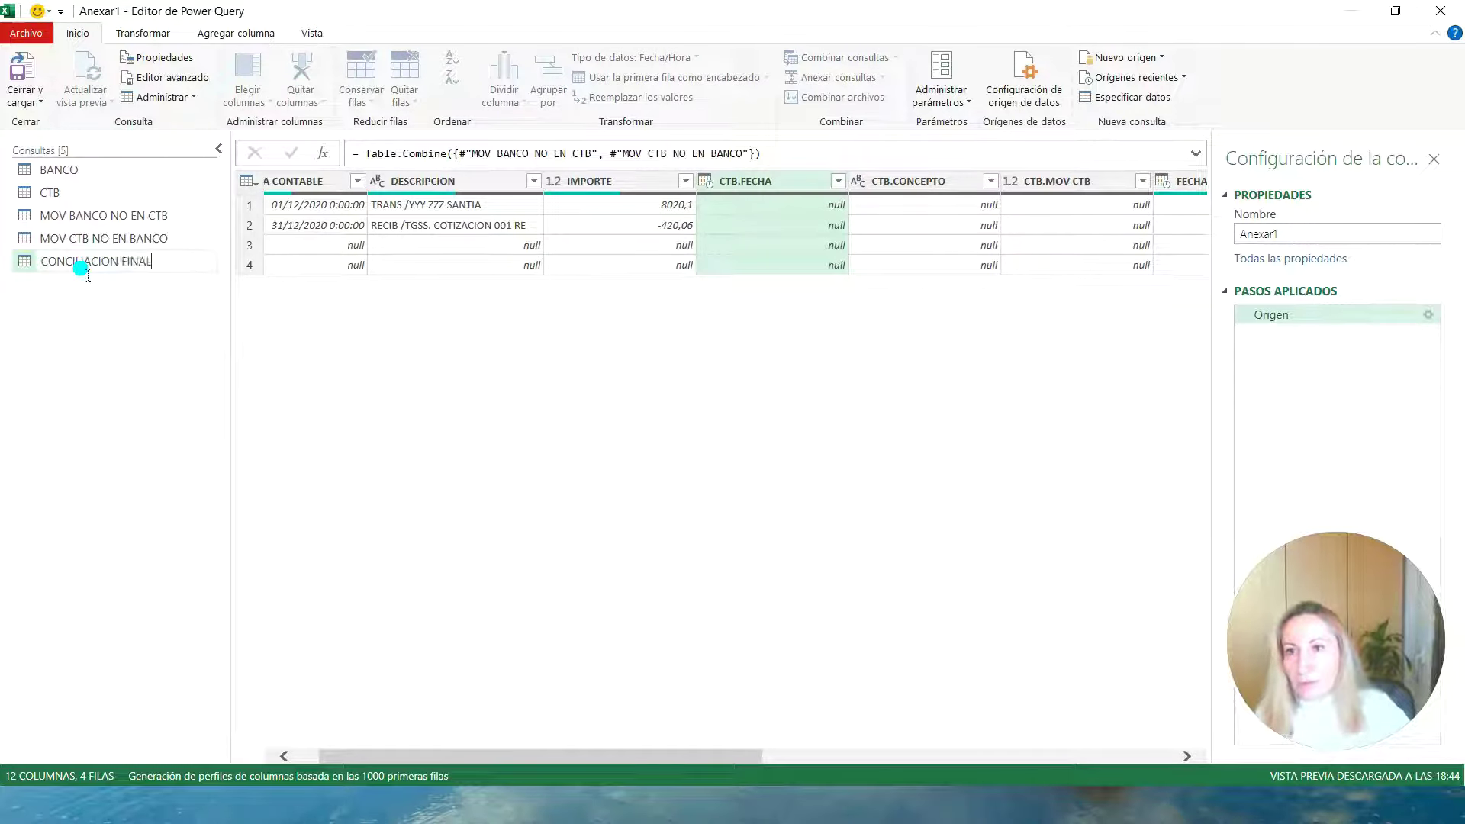
pyautogui.press('Return')
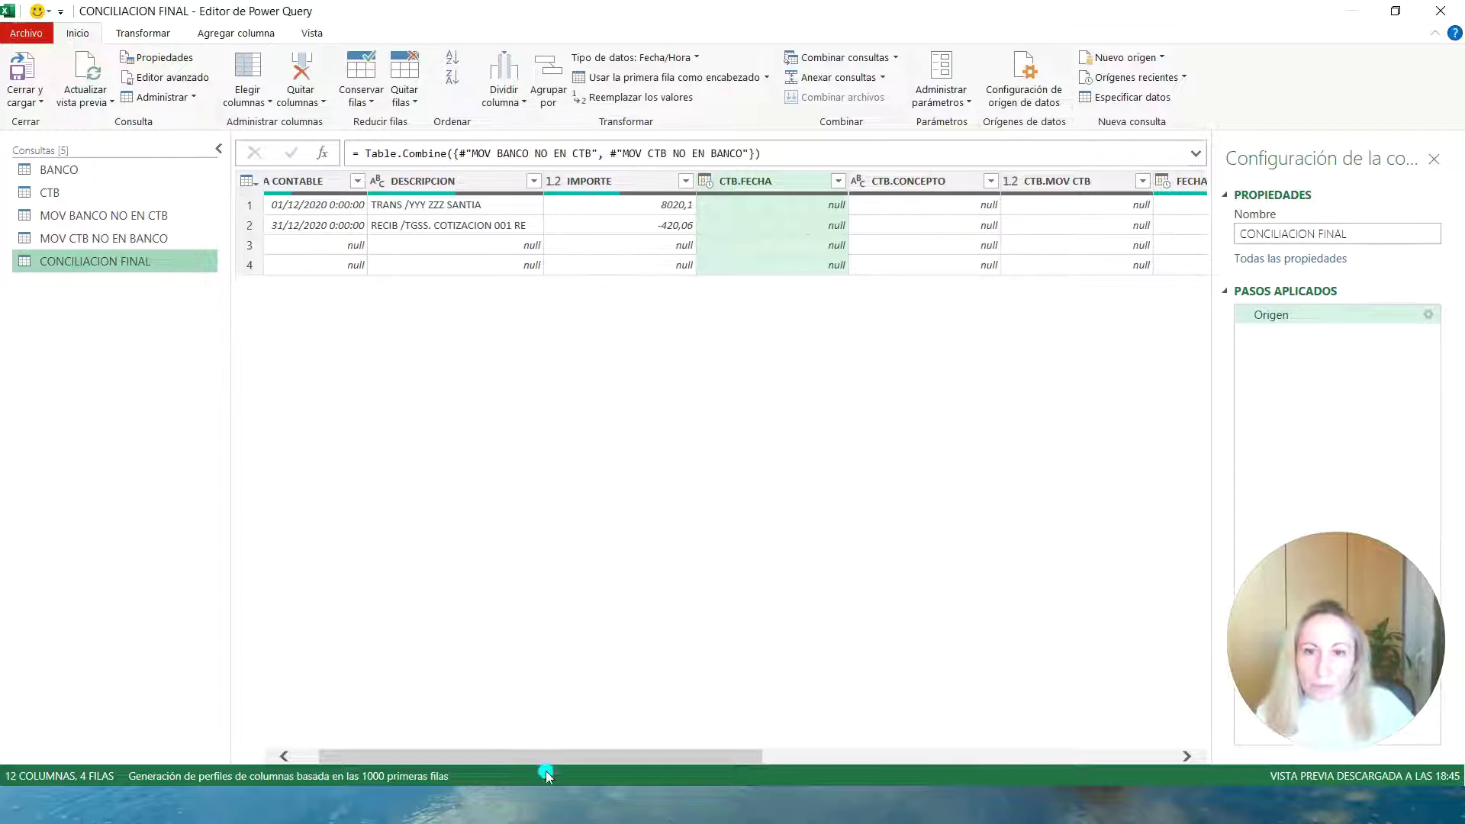
# Exclude the CTB.FECHA, CTB.CONCEPTO and CTB.MOV CTB columns from the columns kept in CONCILIACION FINAL.
pyautogui.moveTo(551, 754); pyautogui.dragTo(440, 767)
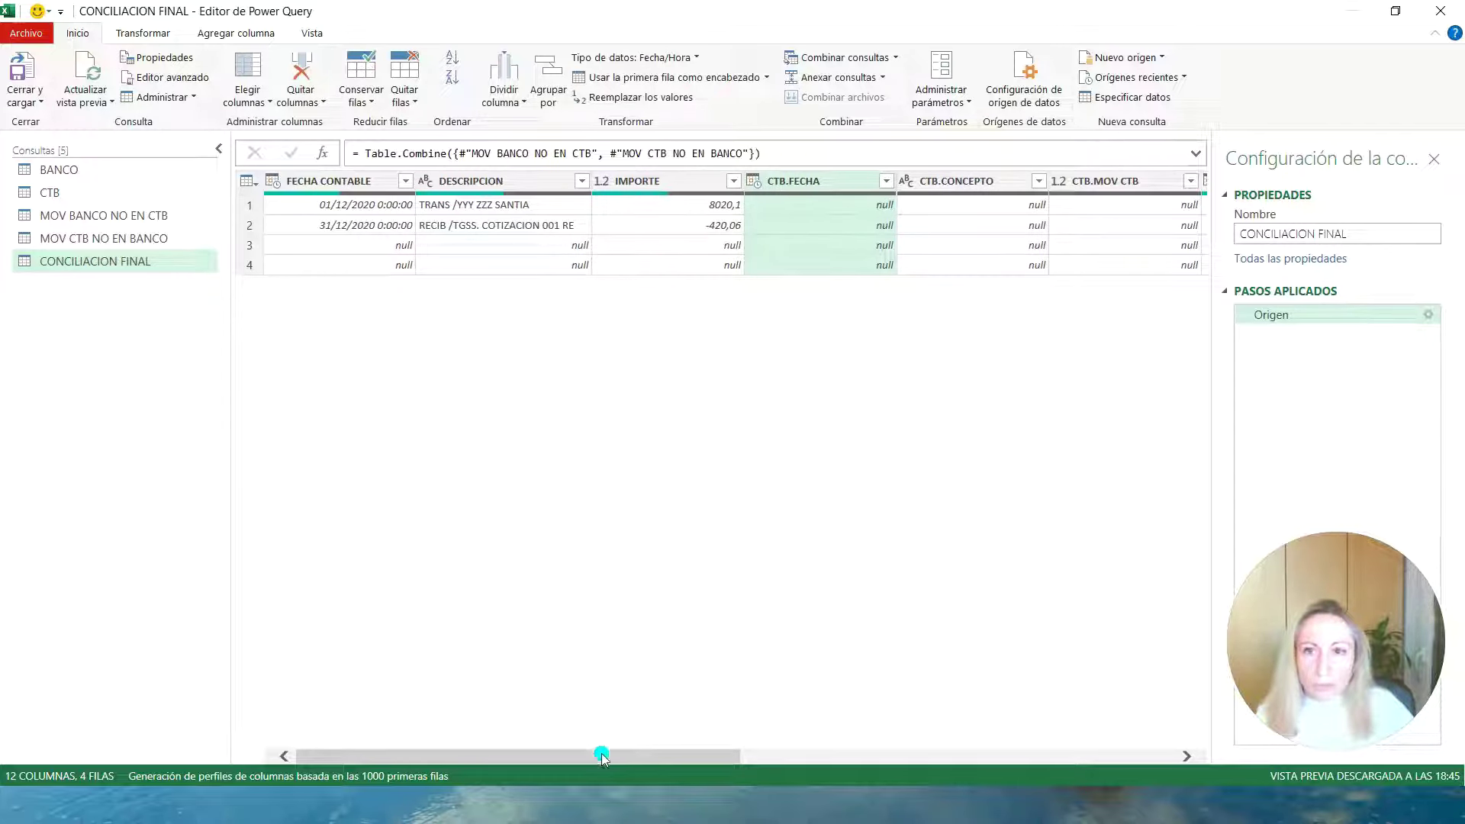
pyautogui.moveTo(602, 756); pyautogui.dragTo(778, 768)
pyautogui.click(458, 187)
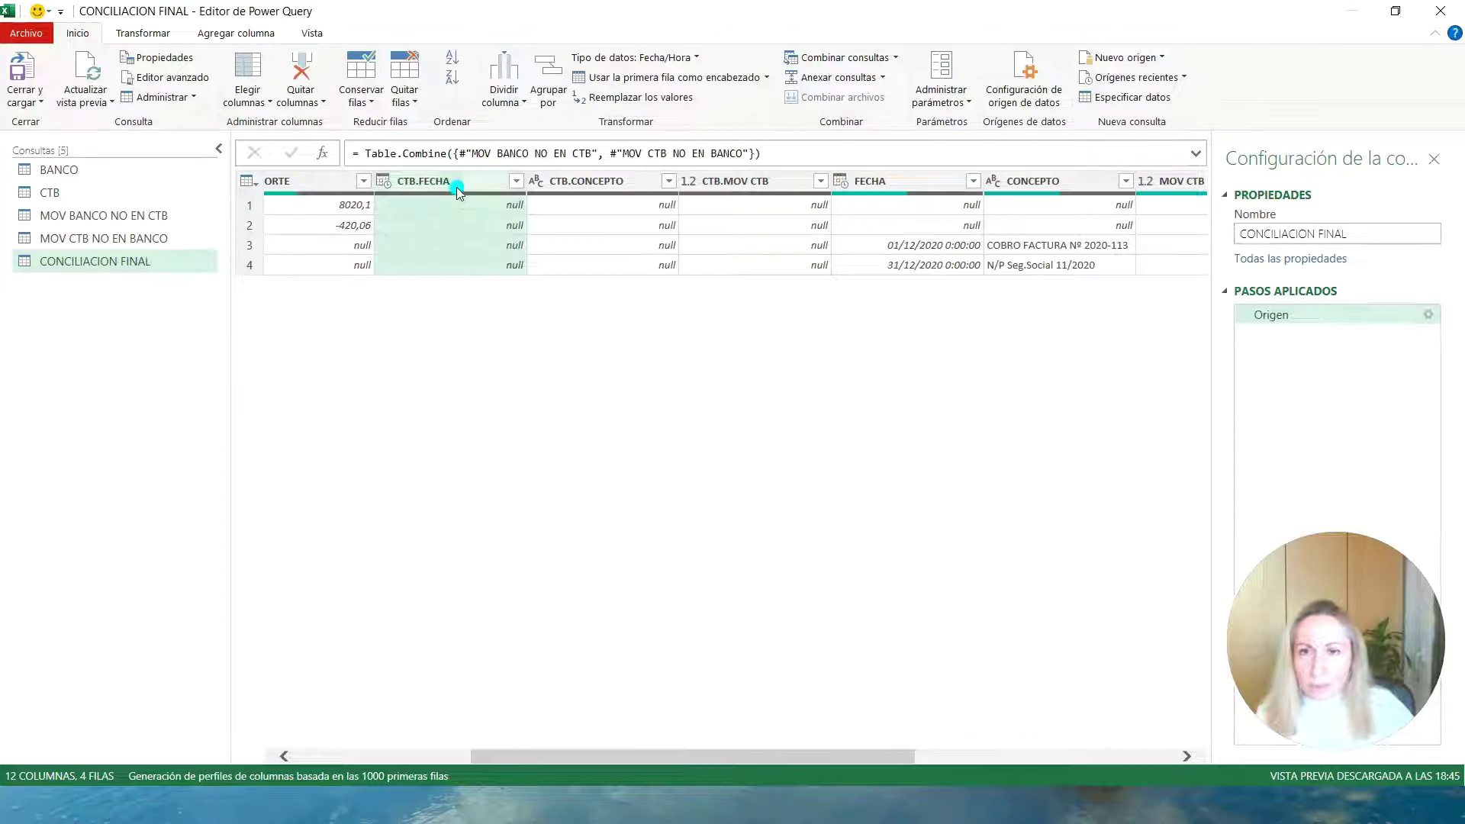
pyautogui.click(248, 99)
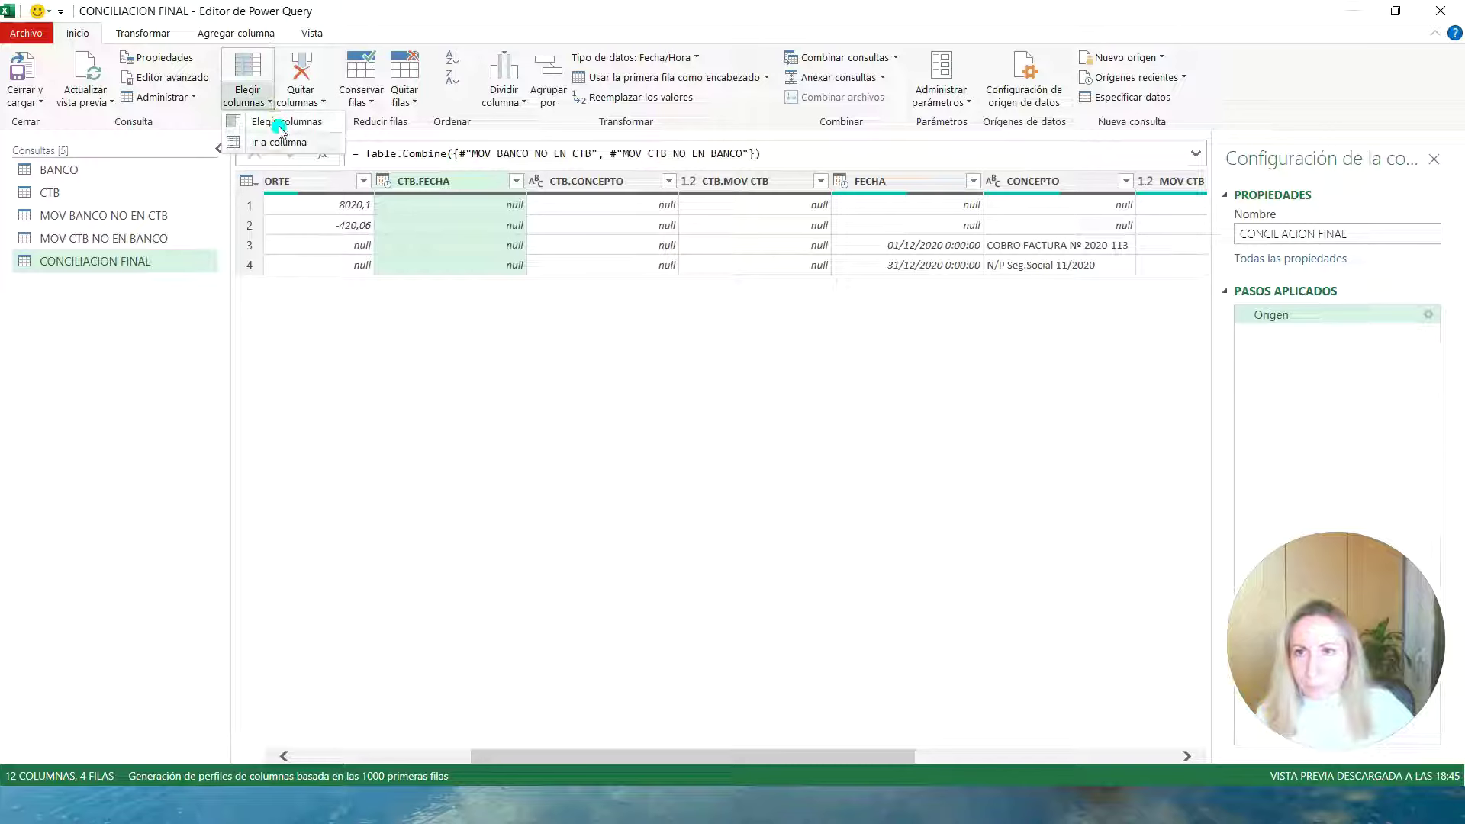
pyautogui.click(282, 124)
pyautogui.click(611, 301)
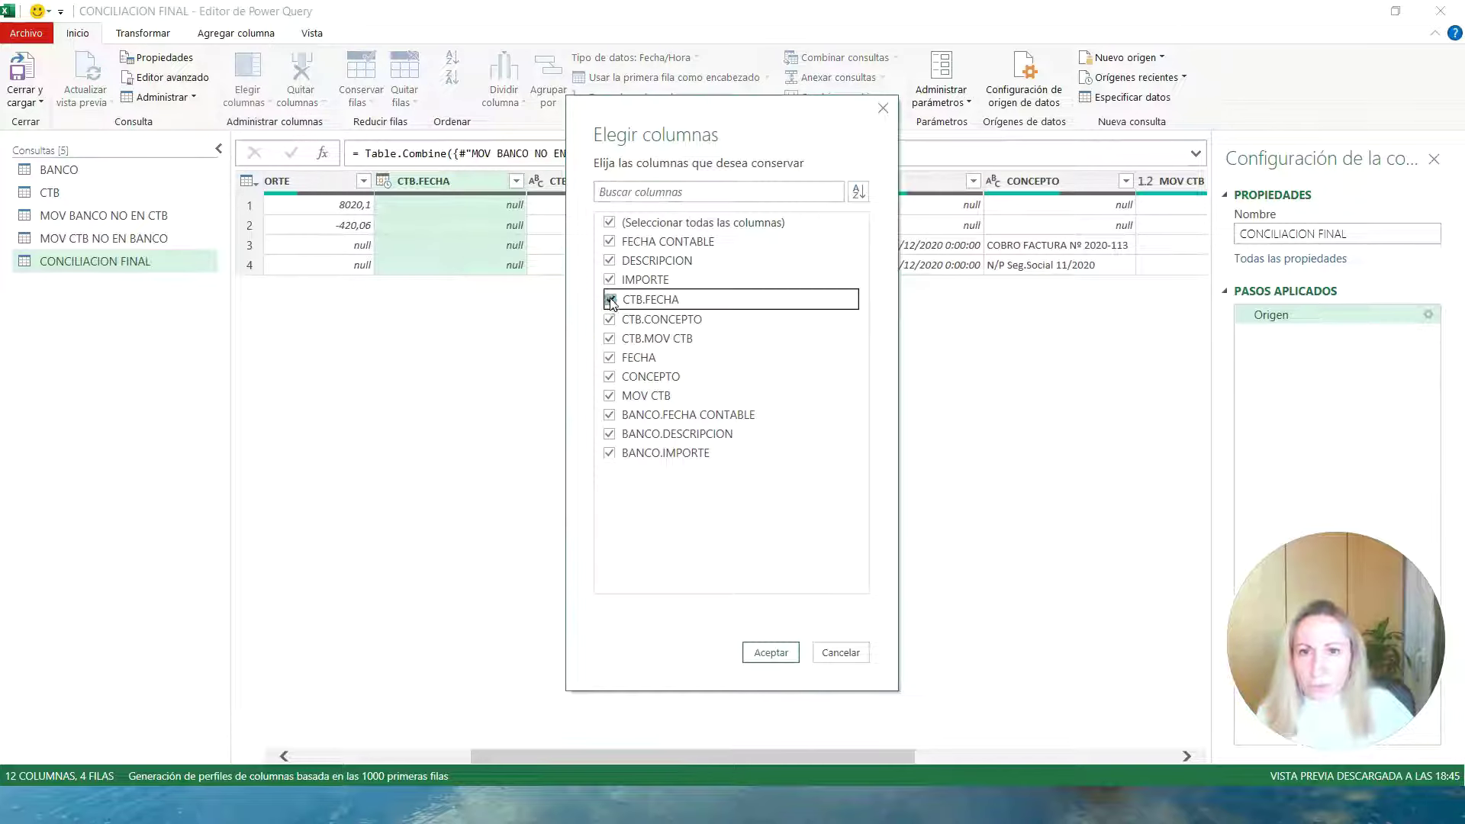
pyautogui.click(610, 319)
pyautogui.click(610, 338)
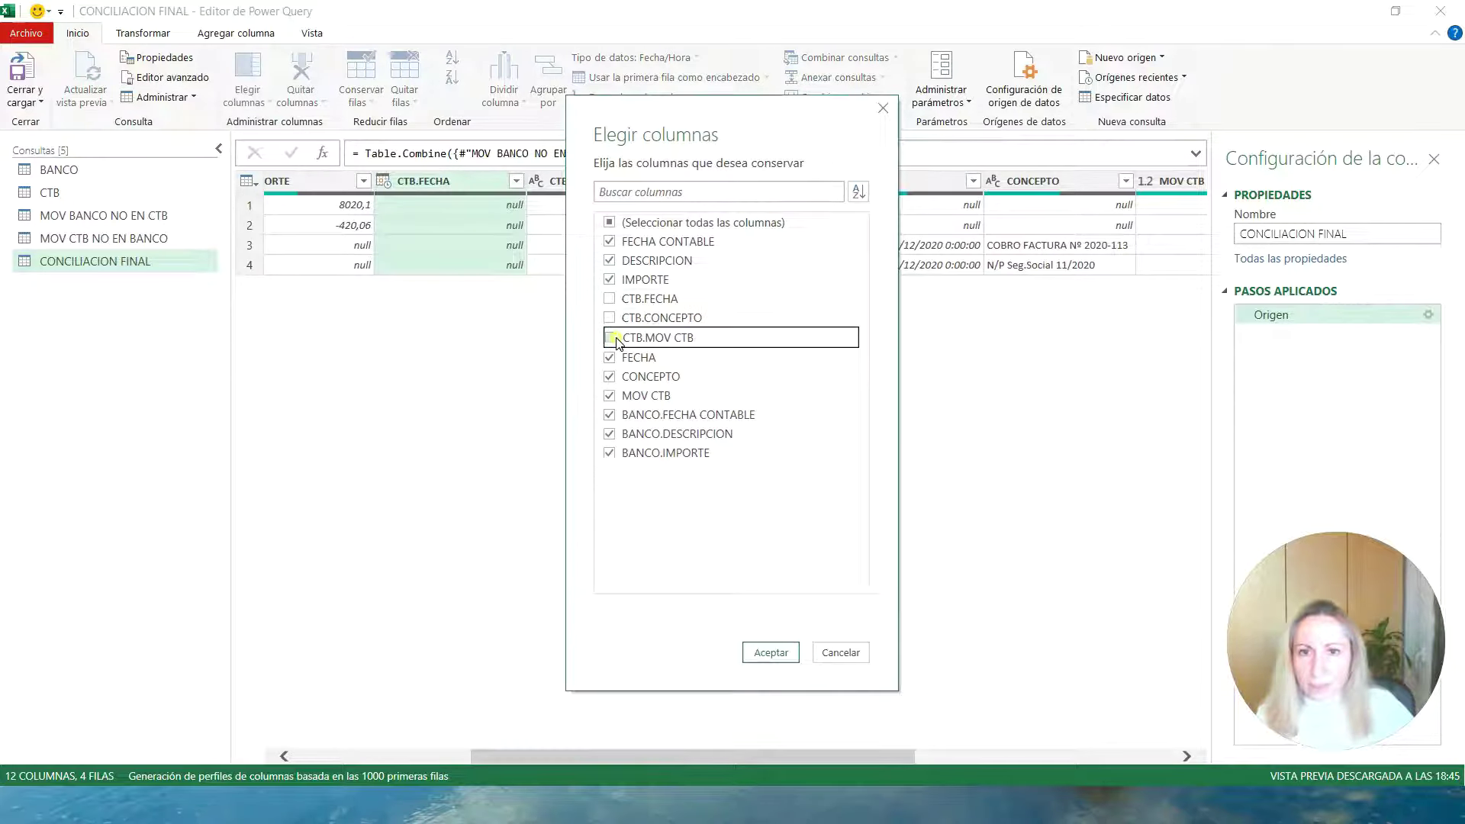
pyautogui.click(769, 652)
pyautogui.click(398, 245)
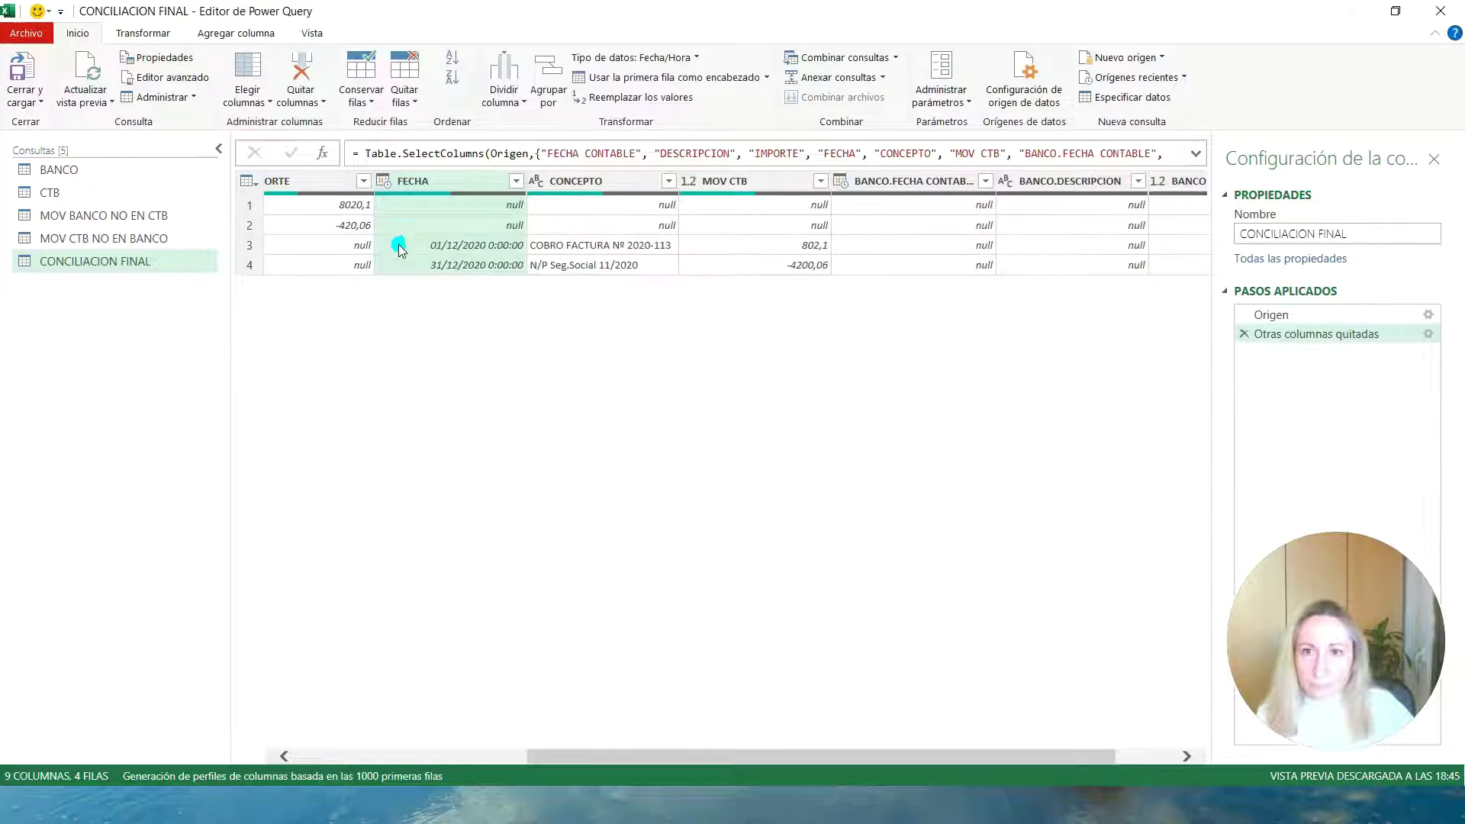
# Also exclude BANCO.FECHA CONTABLE, BANCO.DESCRIPCION and BANCO.IMPORTE from the columns kept in CONCILIACION FINAL.
pyautogui.moveTo(721, 757); pyautogui.dragTo(491, 762)
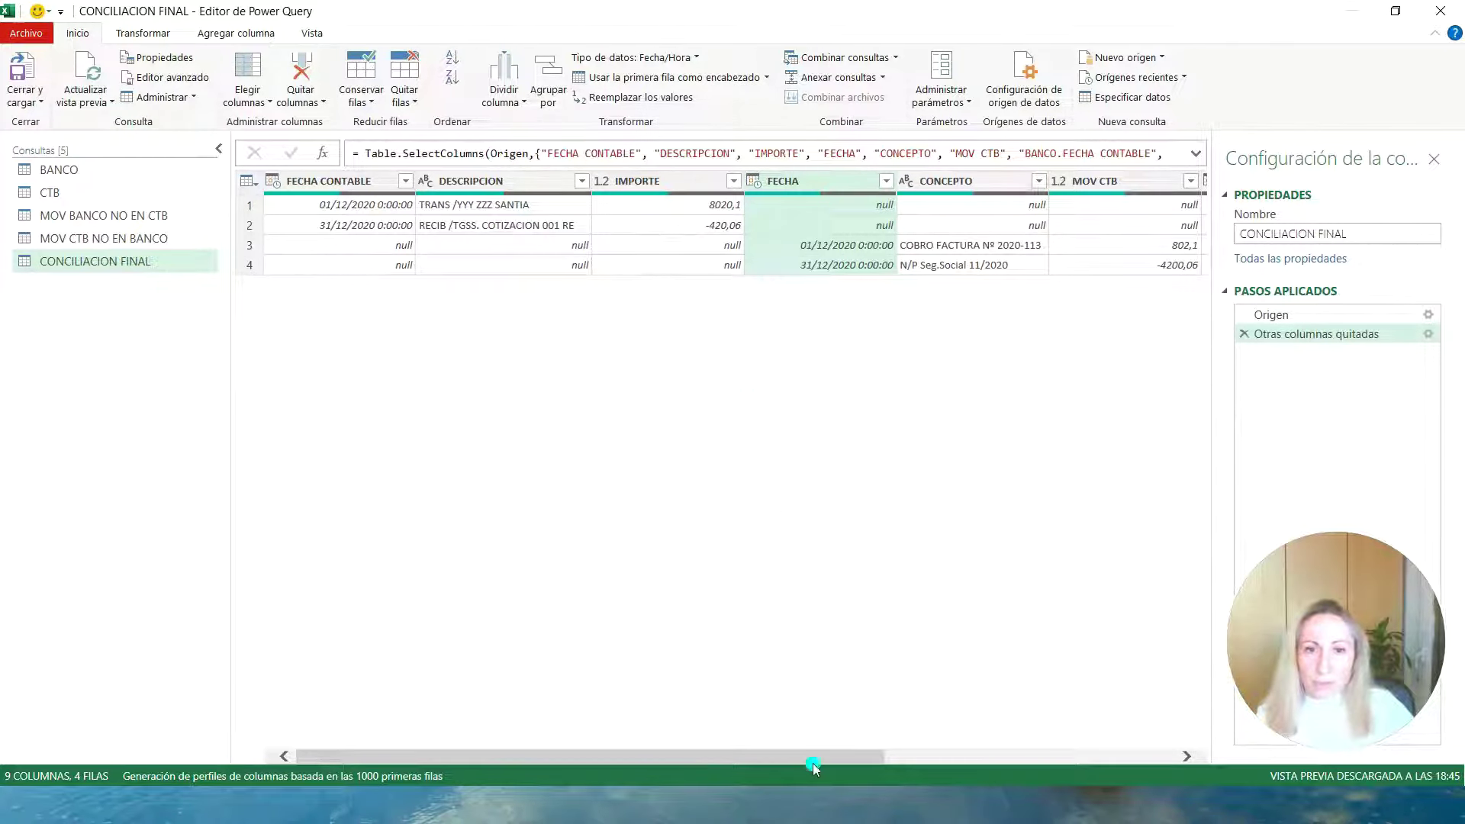
pyautogui.moveTo(803, 756); pyautogui.dragTo(1103, 752)
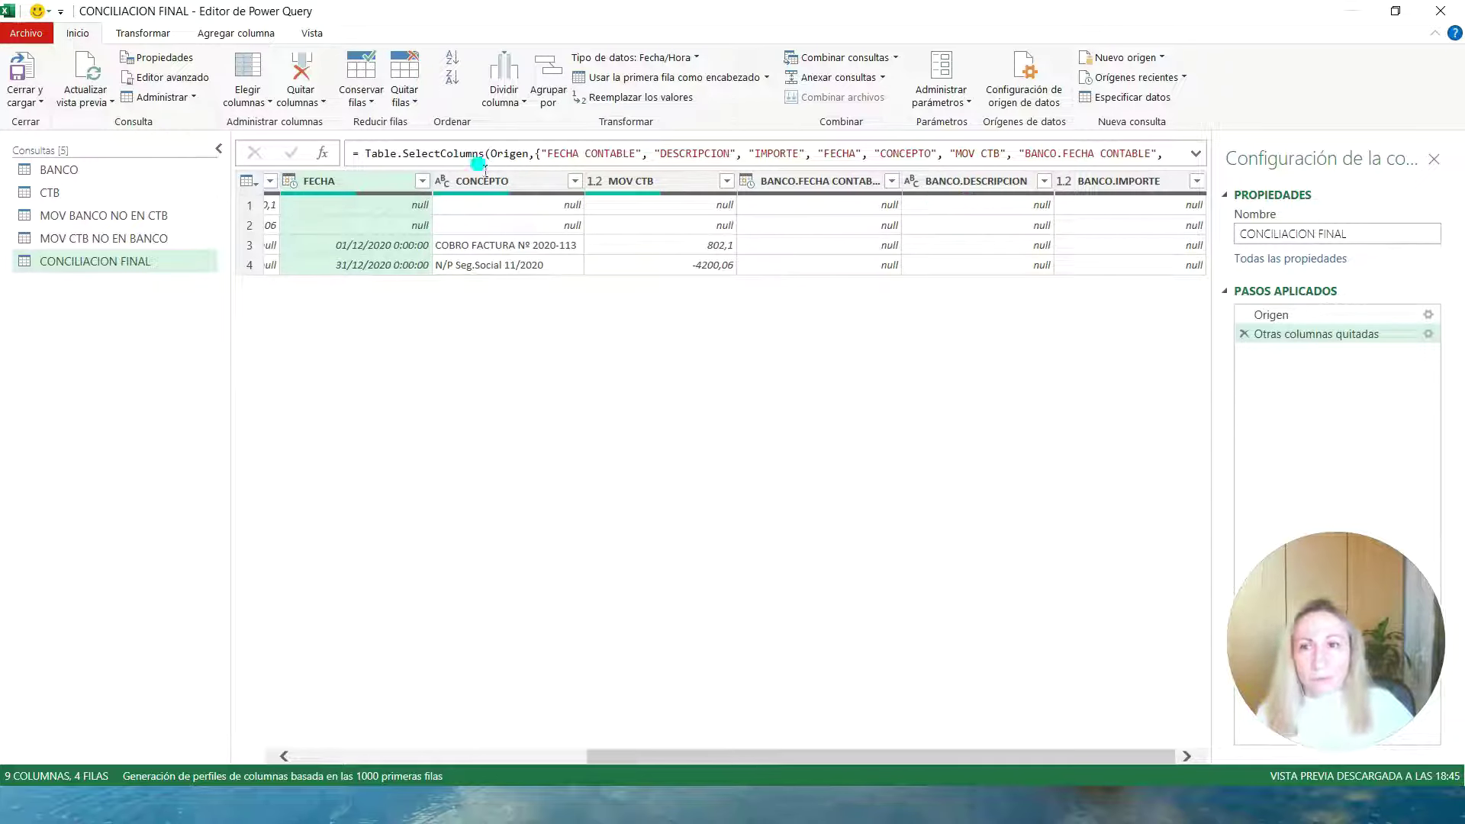
pyautogui.click(269, 102)
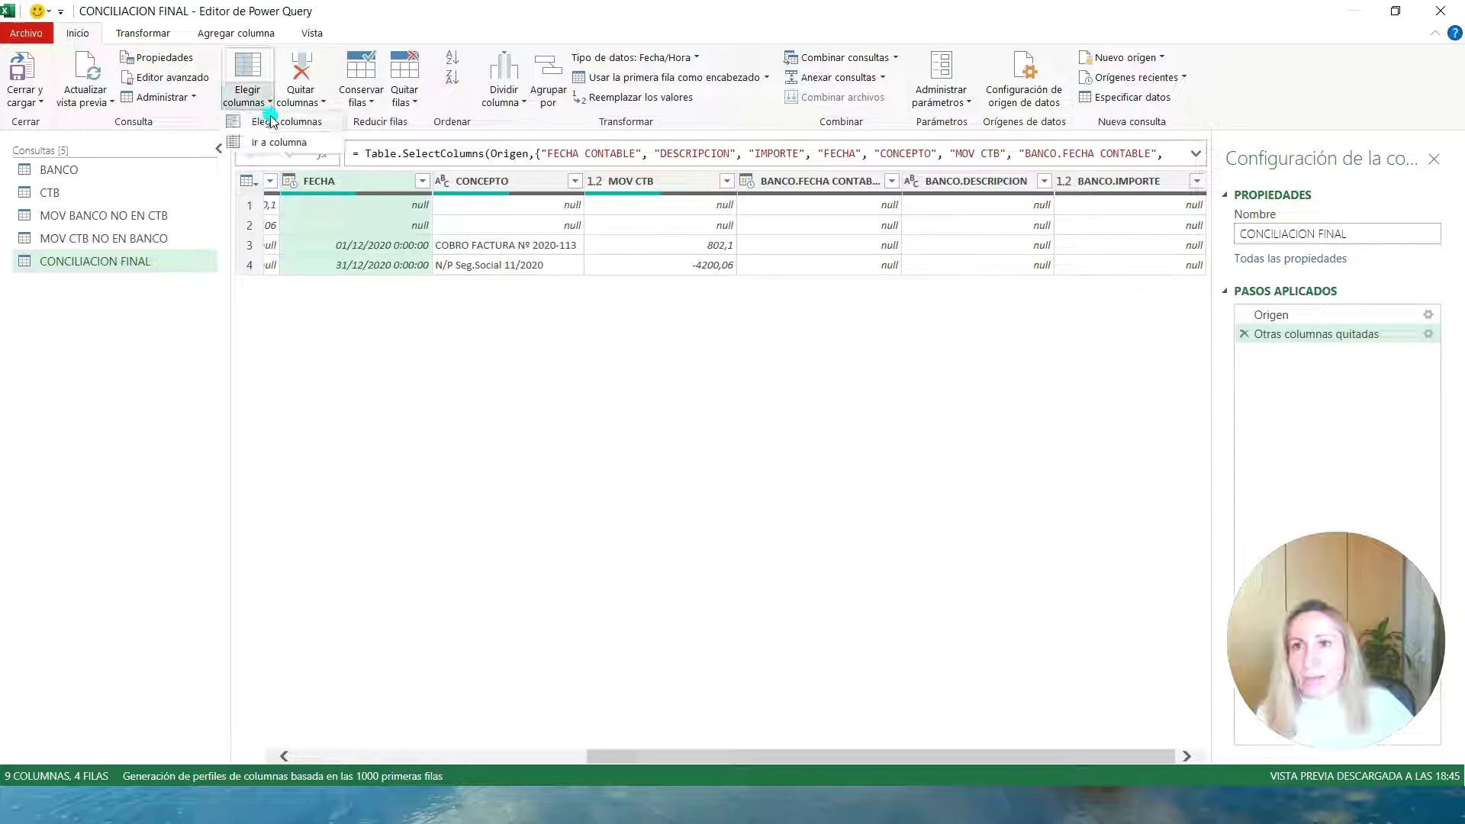
pyautogui.click(268, 124)
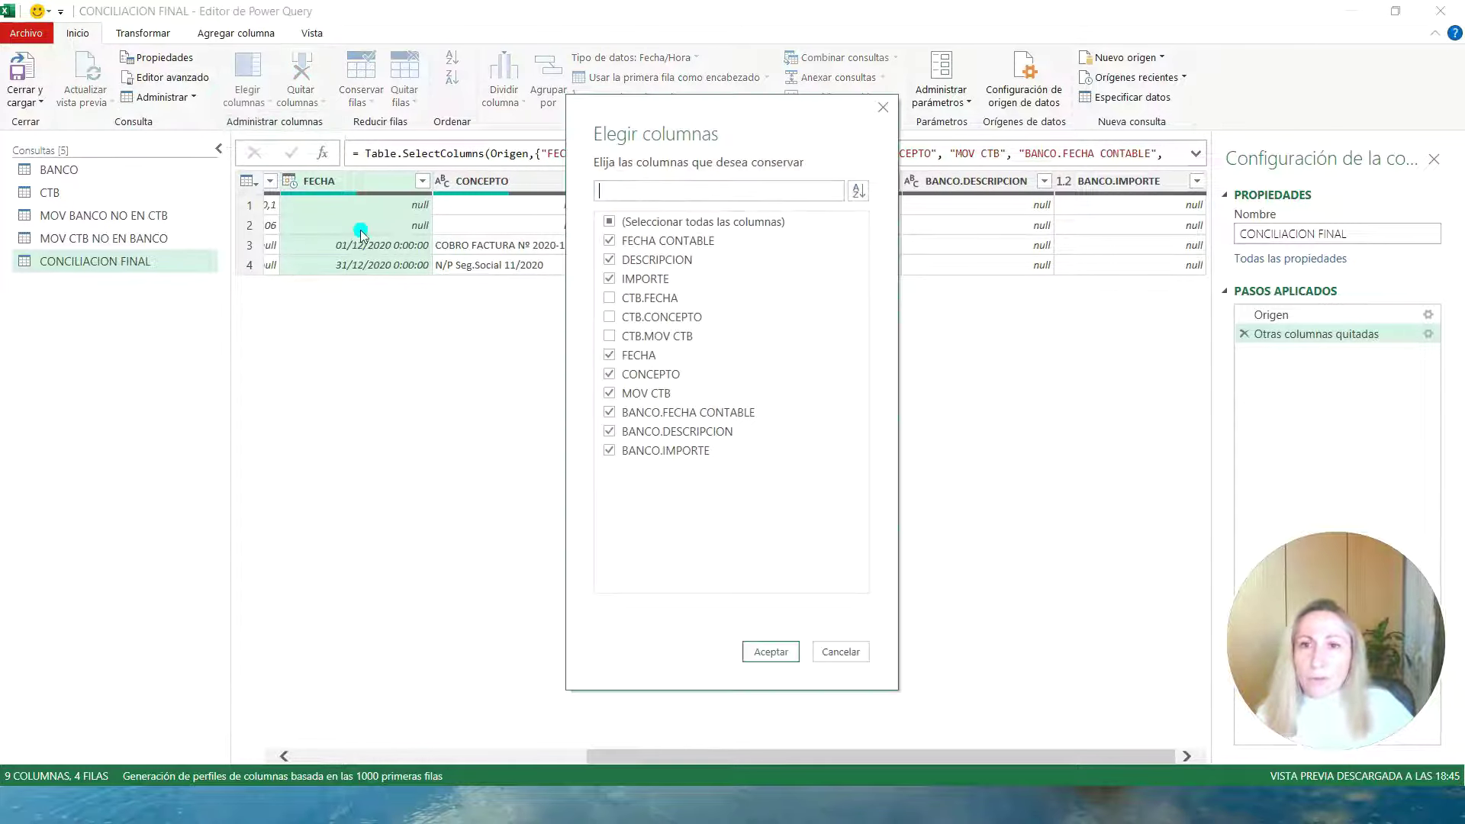
pyautogui.click(611, 413)
pyautogui.click(611, 432)
pyautogui.click(610, 451)
pyautogui.click(752, 653)
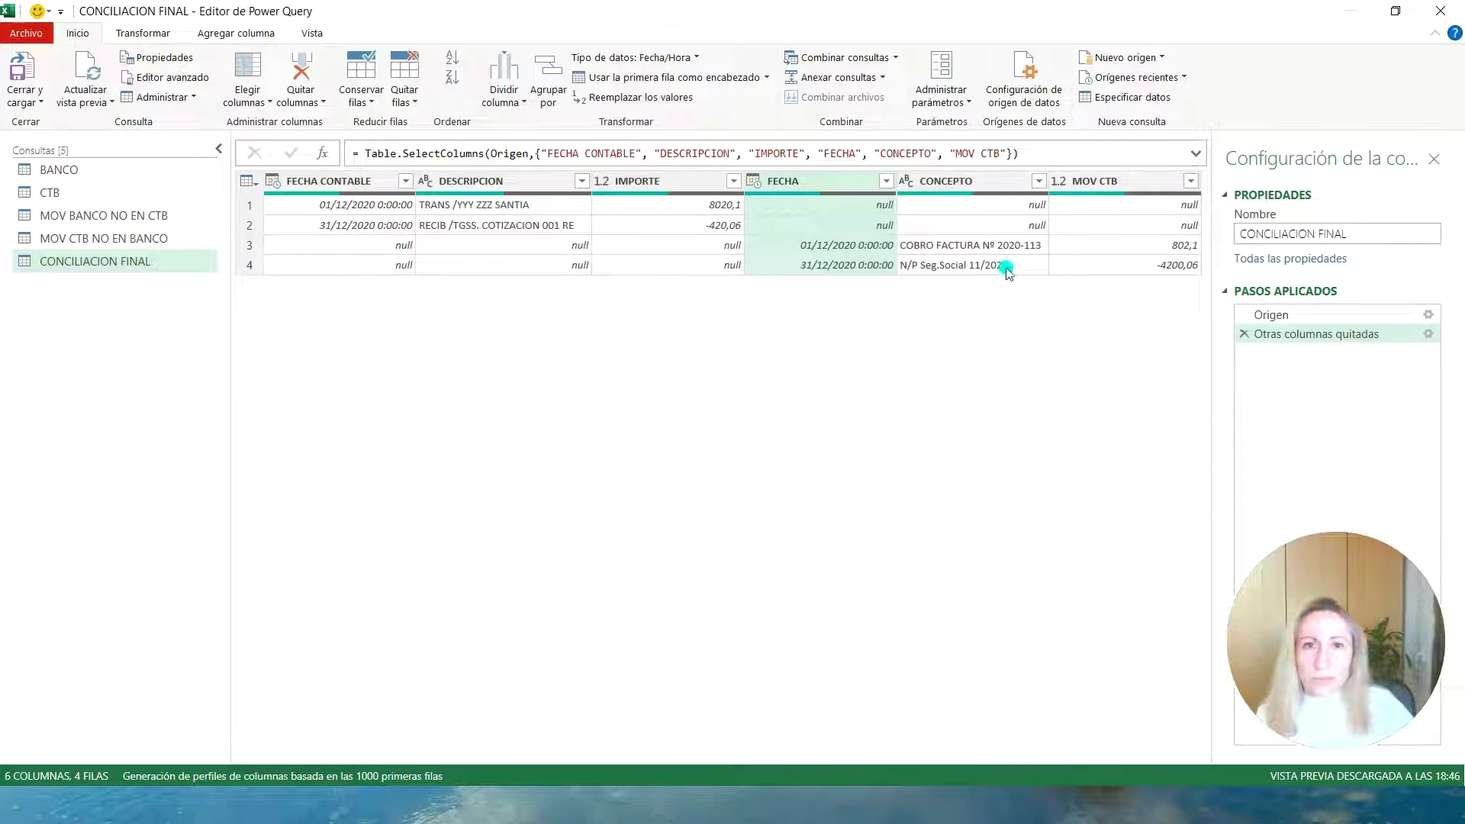
# Review the five queries from BANCO through CONCILIACION FINAL, and close and load them into the workbook.
pyautogui.click(55, 172)
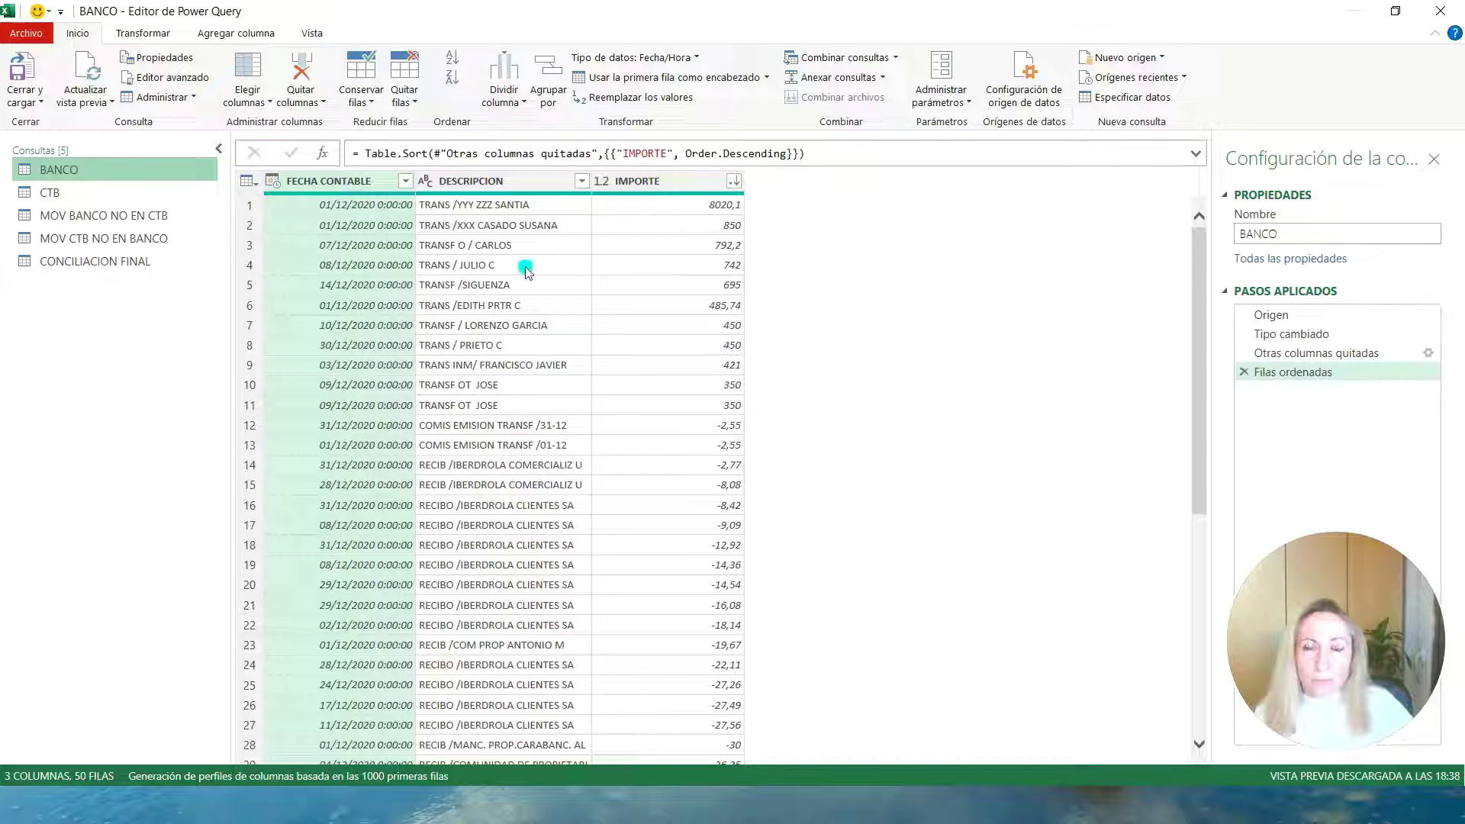
pyautogui.click(67, 198)
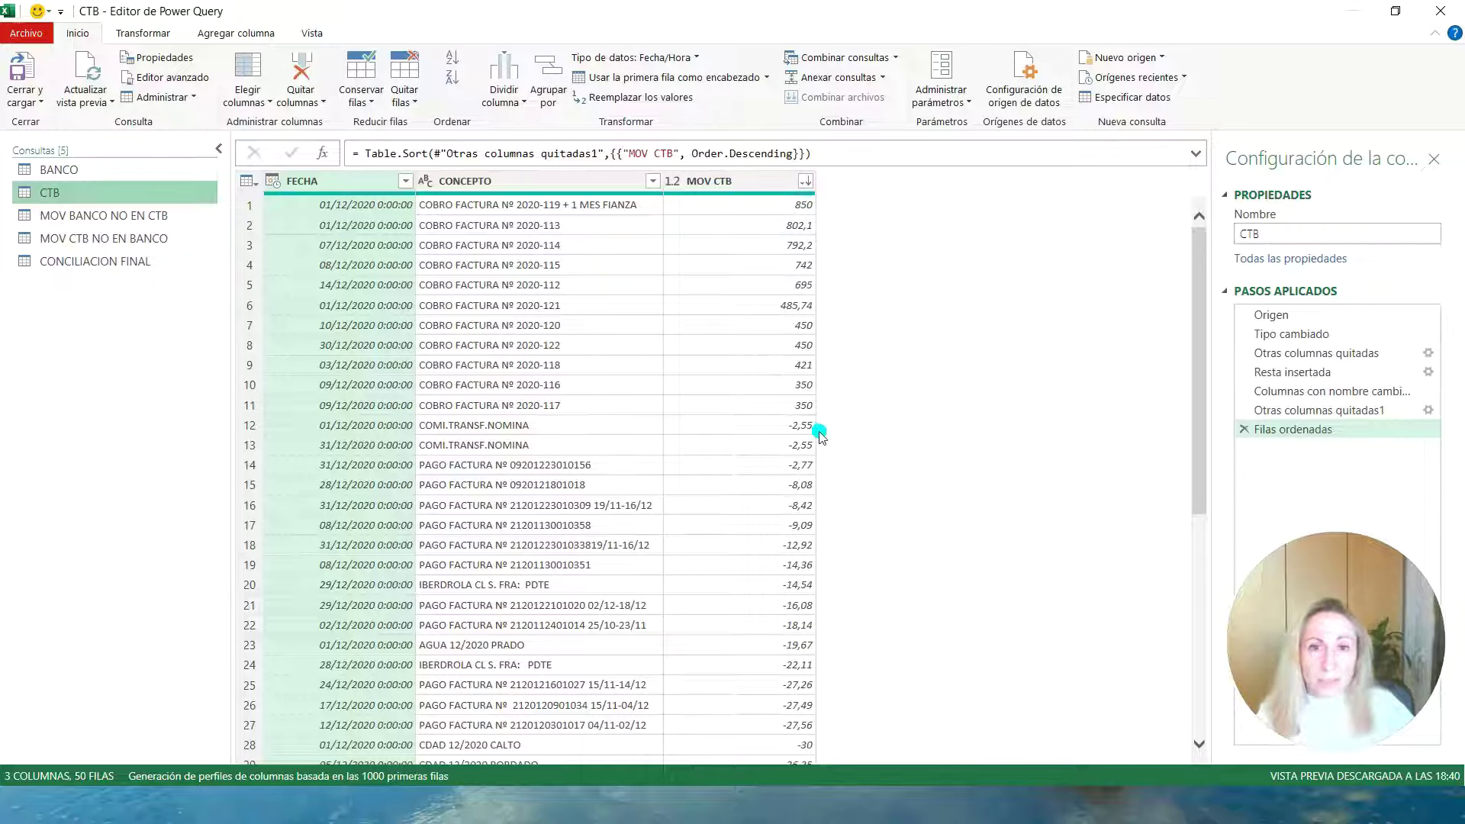
pyautogui.click(117, 219)
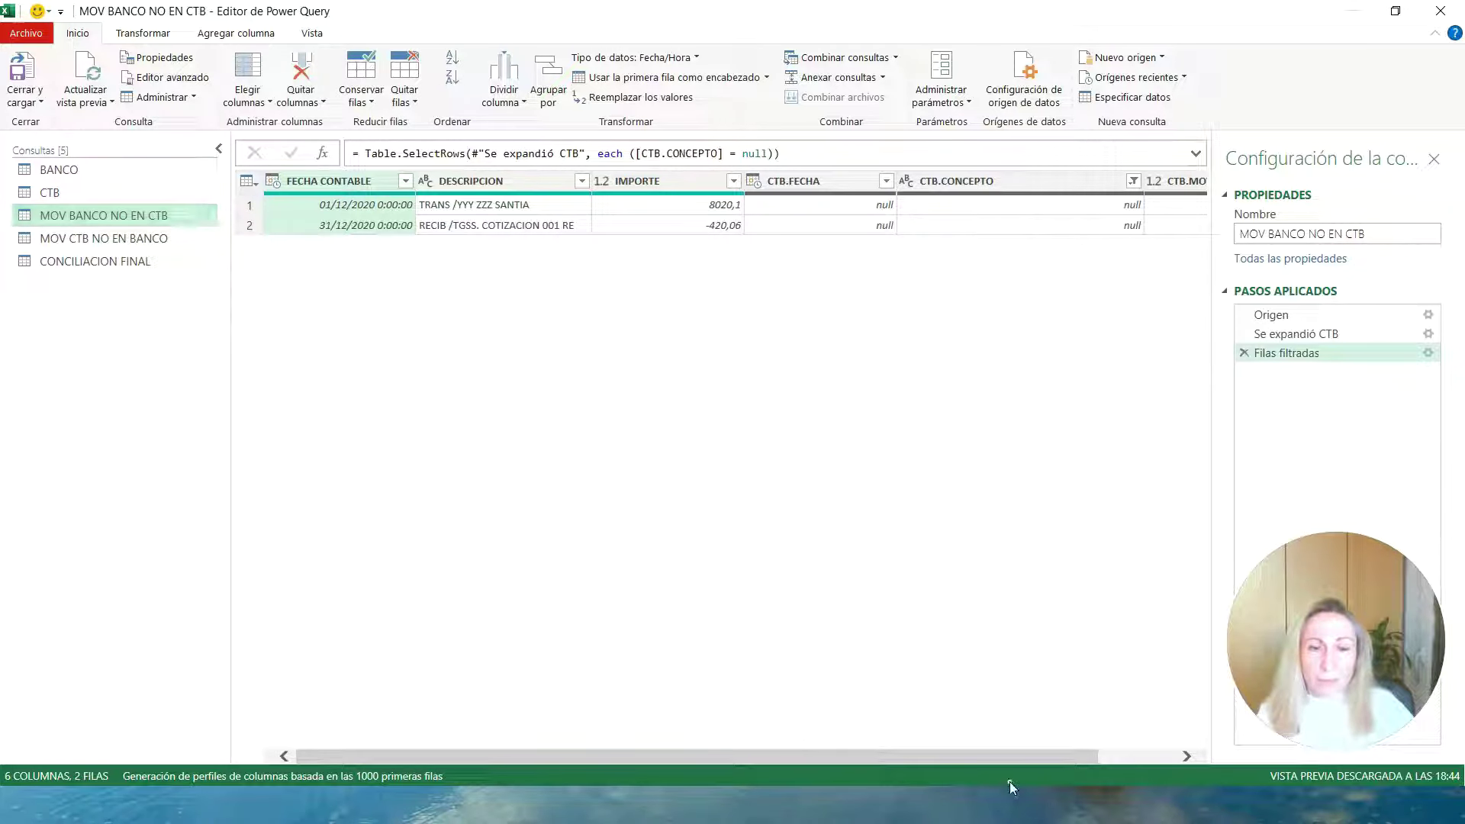
pyautogui.click(98, 239)
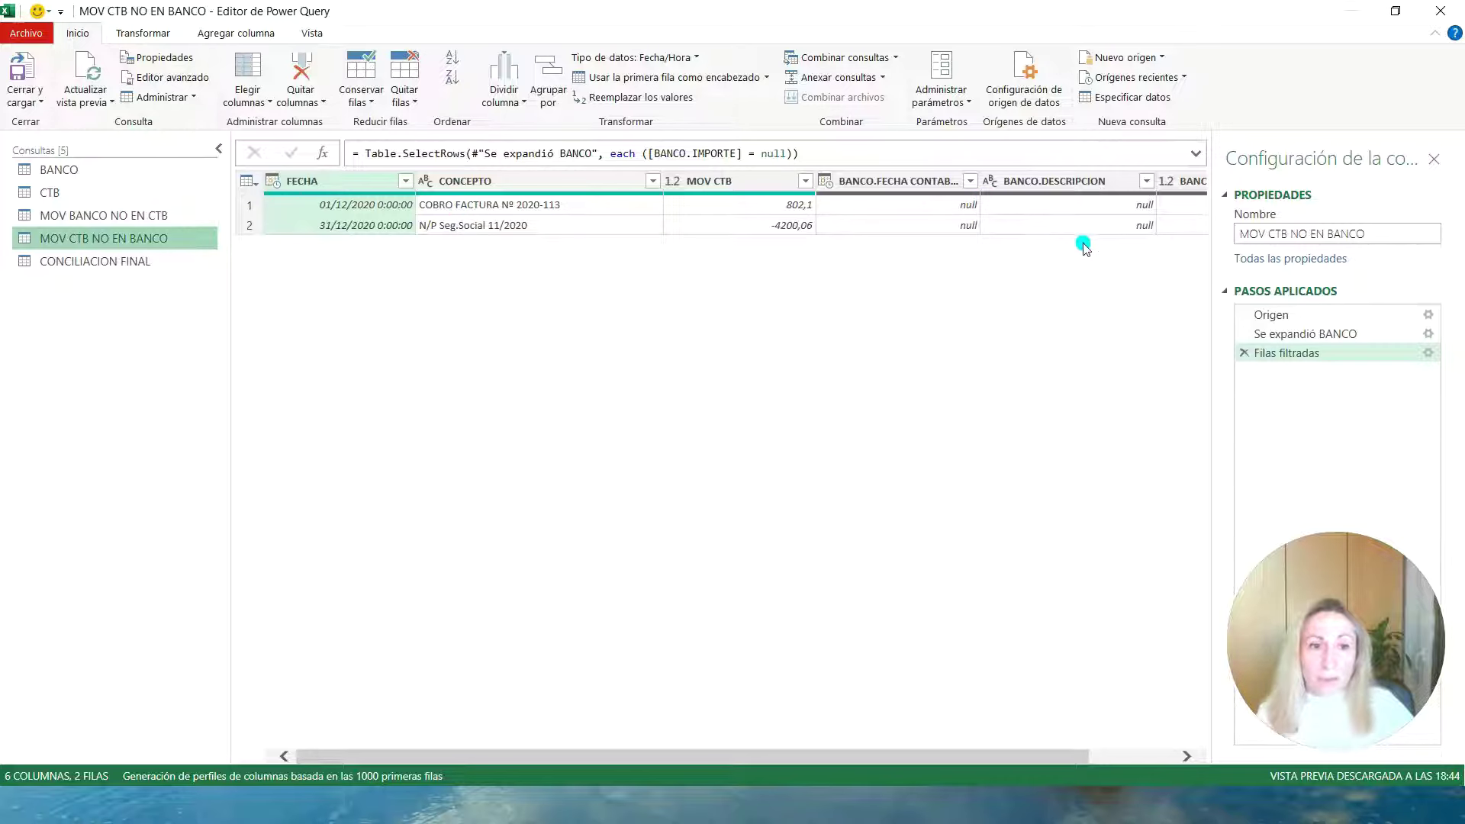
pyautogui.click(87, 265)
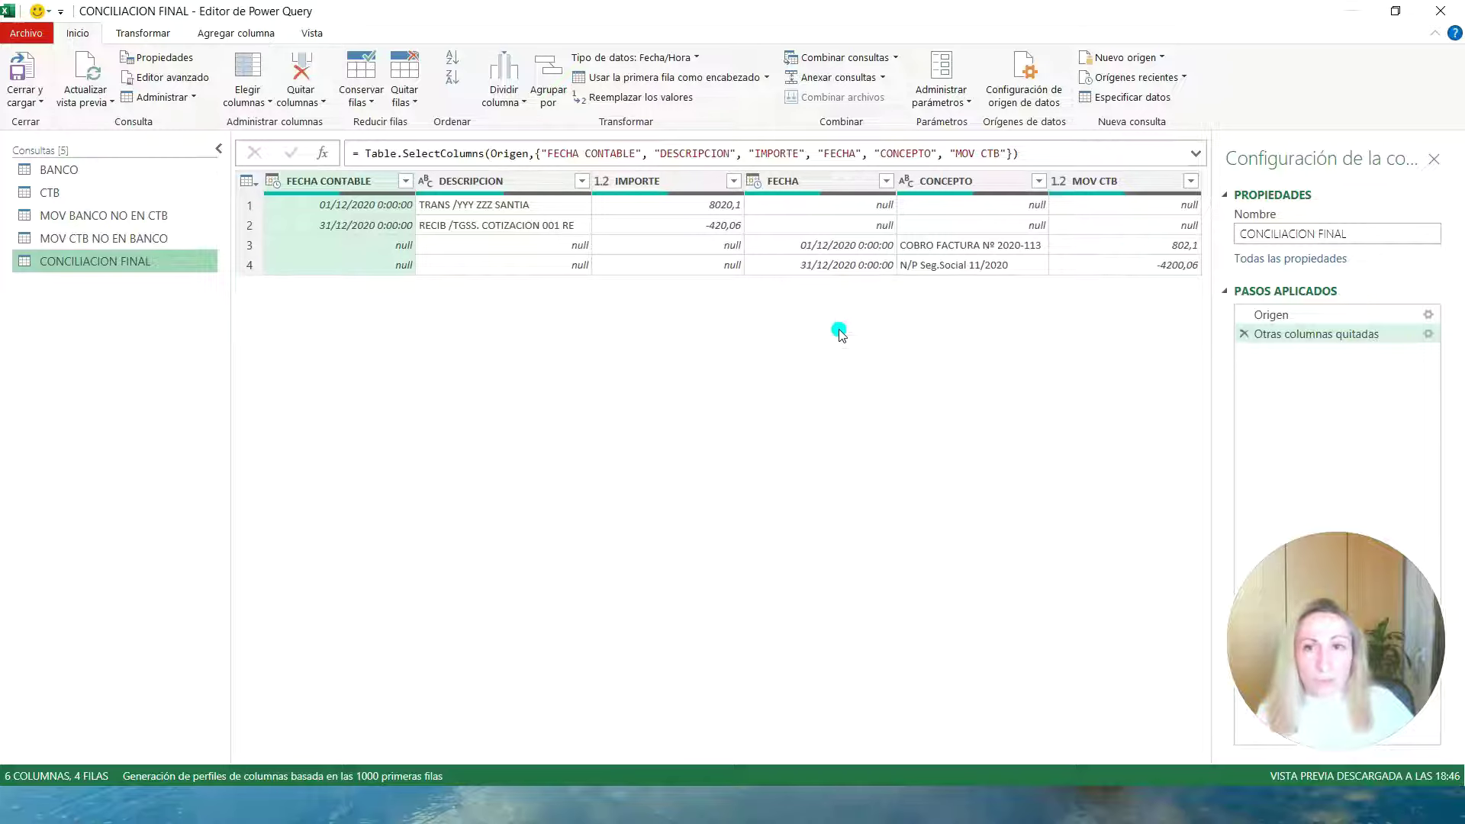
pyautogui.click(53, 105)
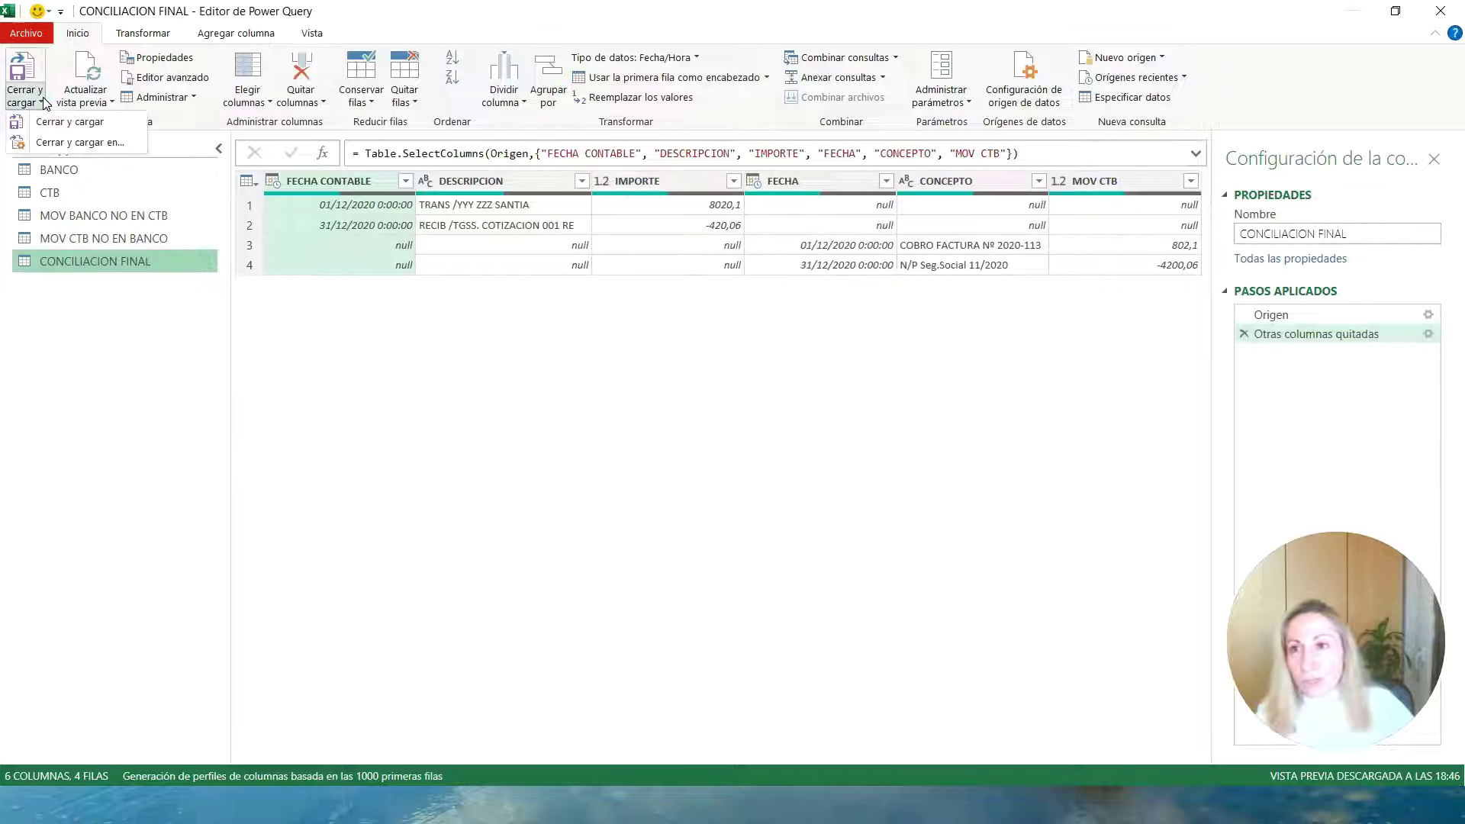
pyautogui.click(59, 127)
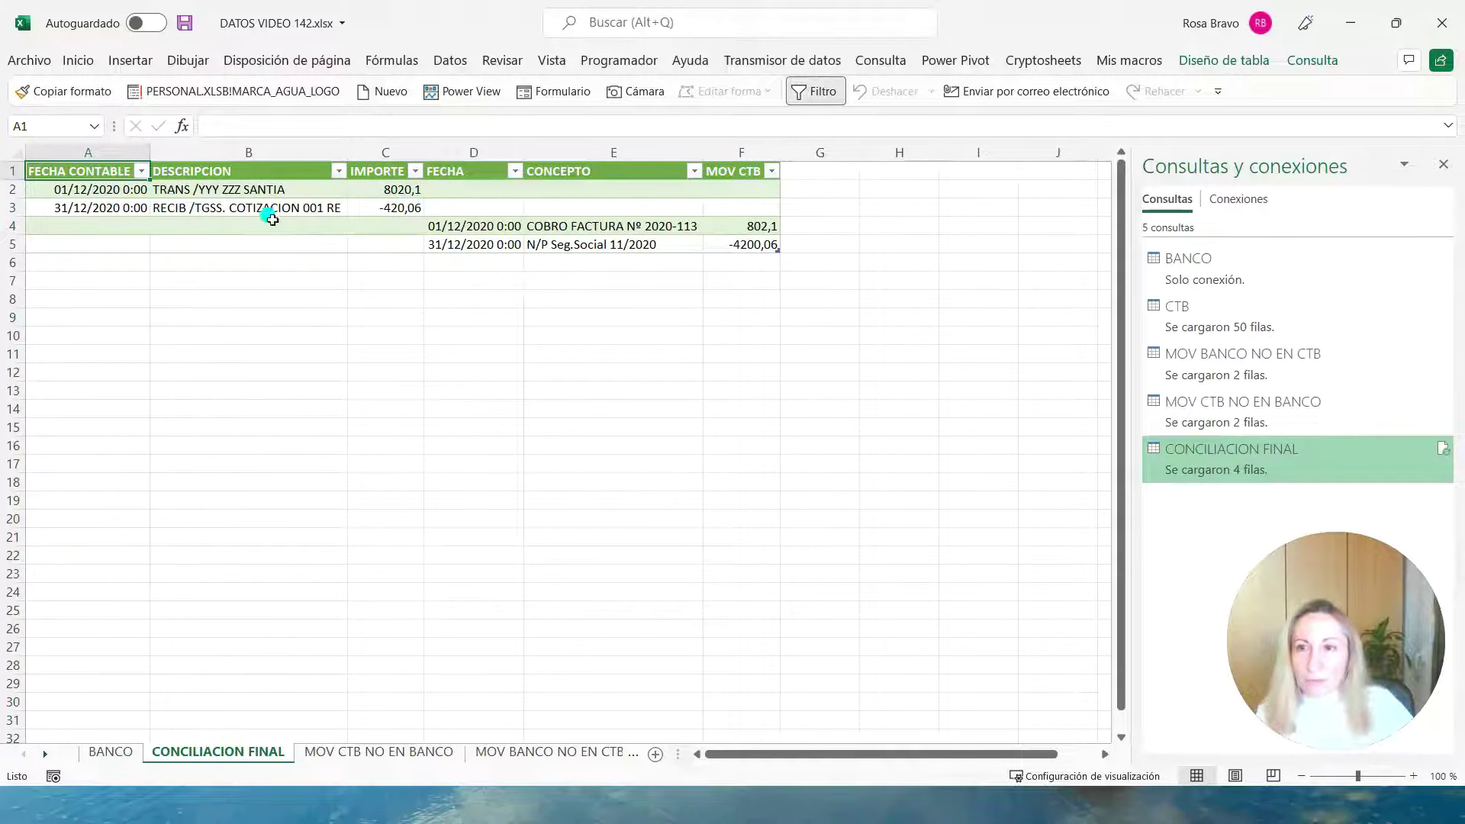
# Examine the bank columns A to C and ledger columns D to F in CONCILIACION FINAL, and both CTB sheets.
pyautogui.moveTo(106, 153)
pyautogui.mouseDown()
pyautogui.moveTo(221, 184)
pyautogui.moveTo(364, 191)
pyautogui.mouseUp()
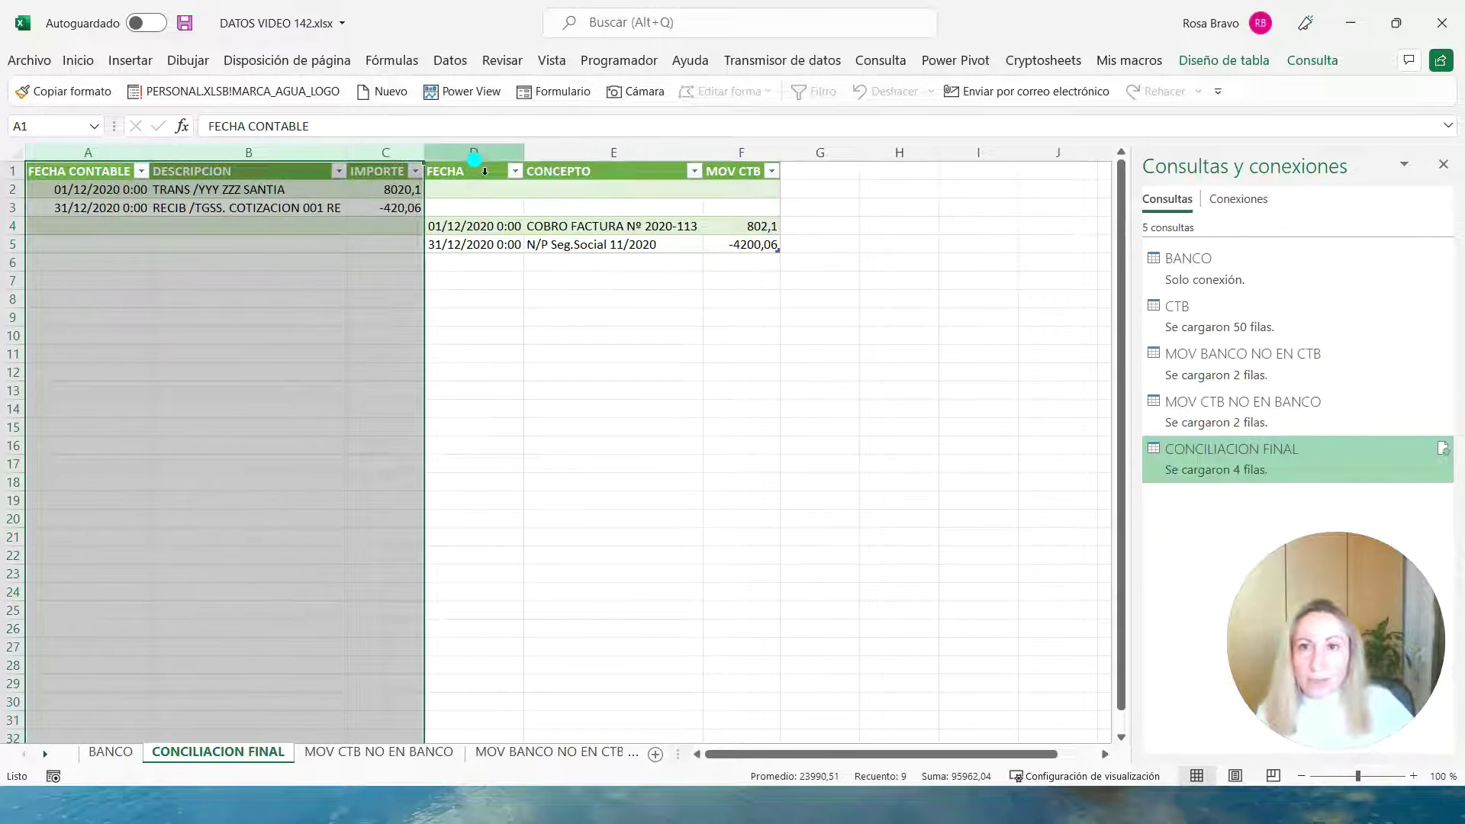
pyautogui.moveTo(483, 169); pyautogui.dragTo(750, 171)
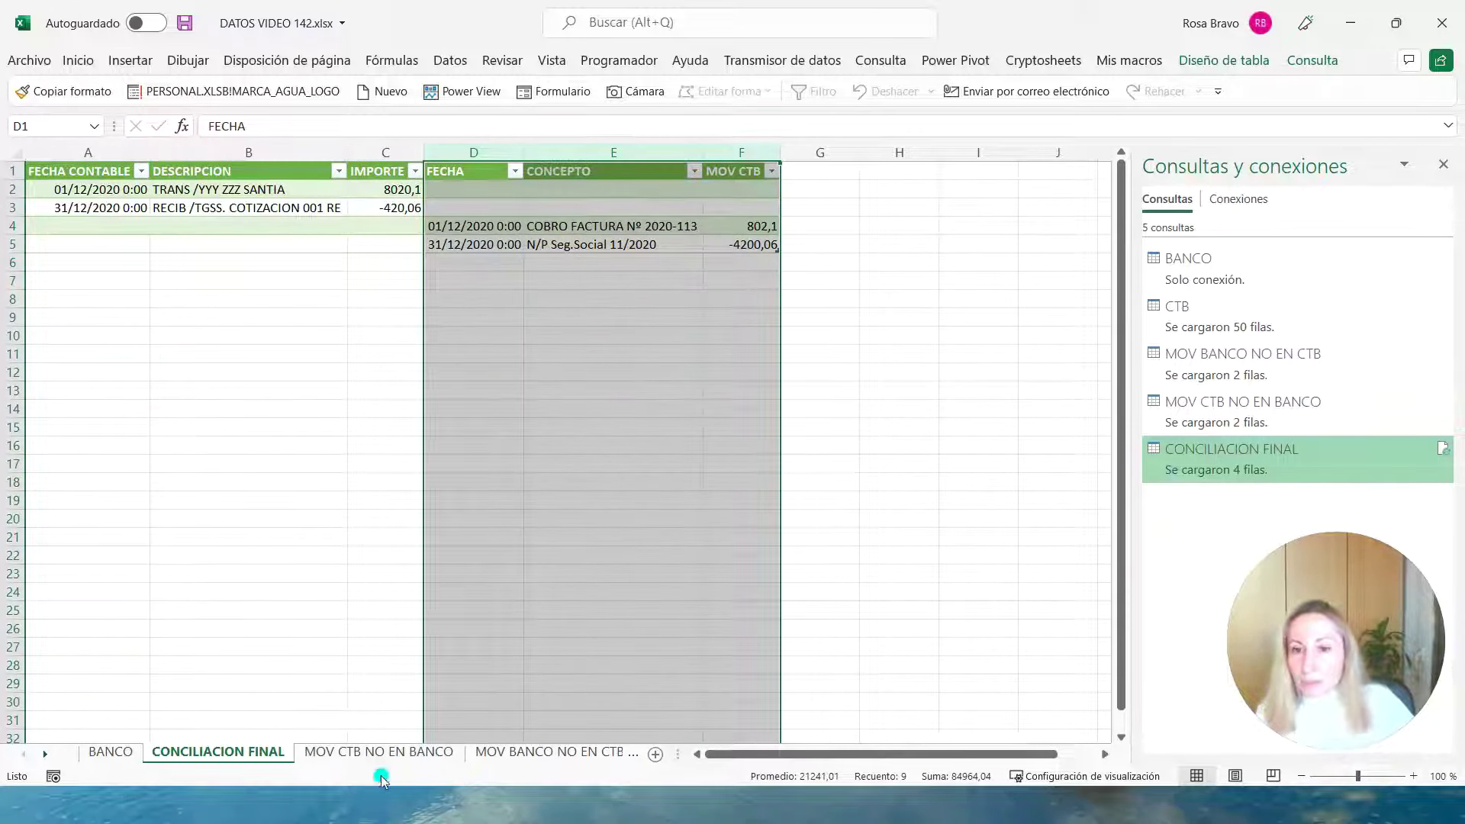
pyautogui.click(45, 753)
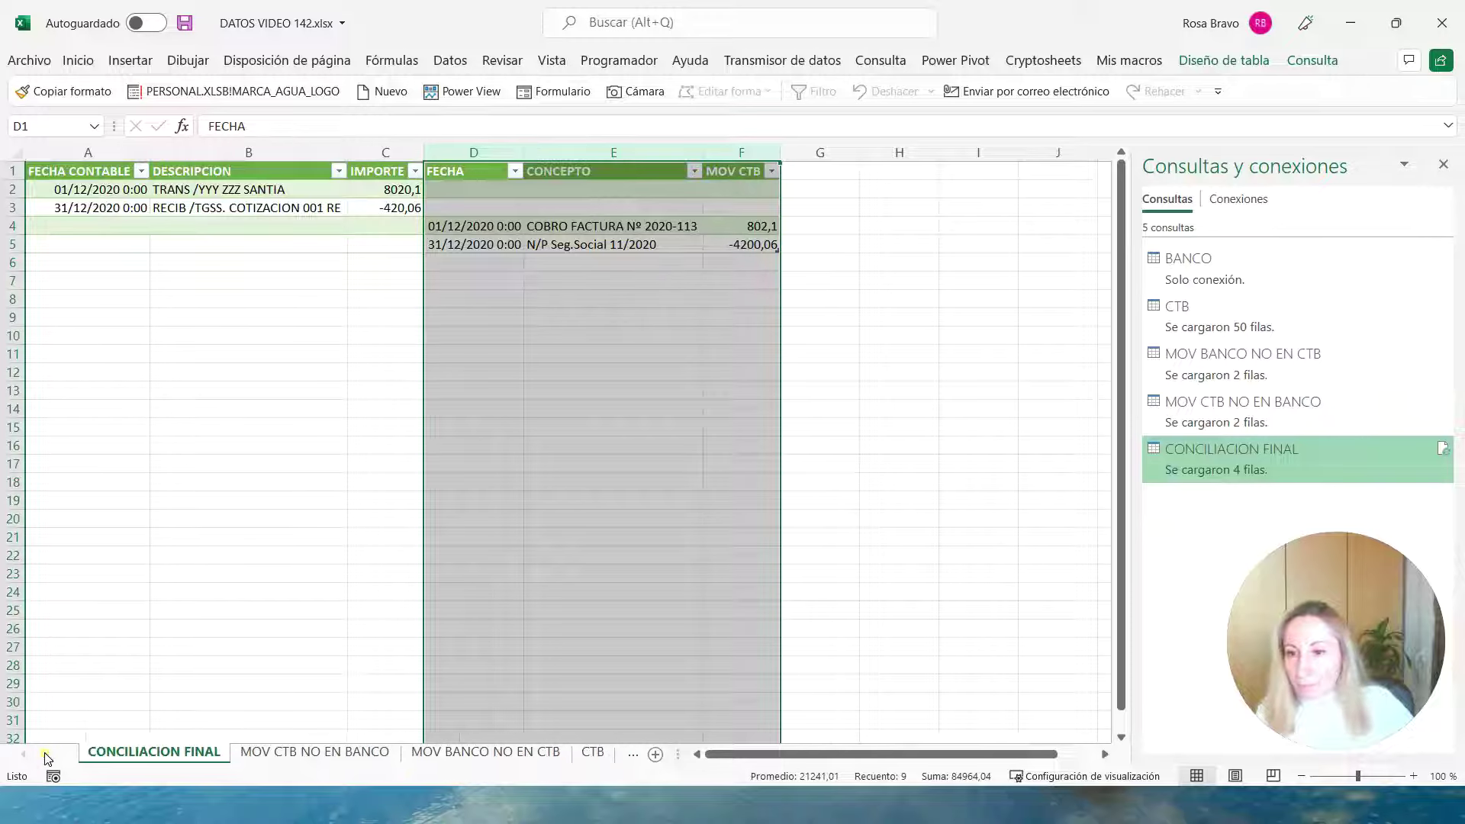
pyautogui.click(485, 752)
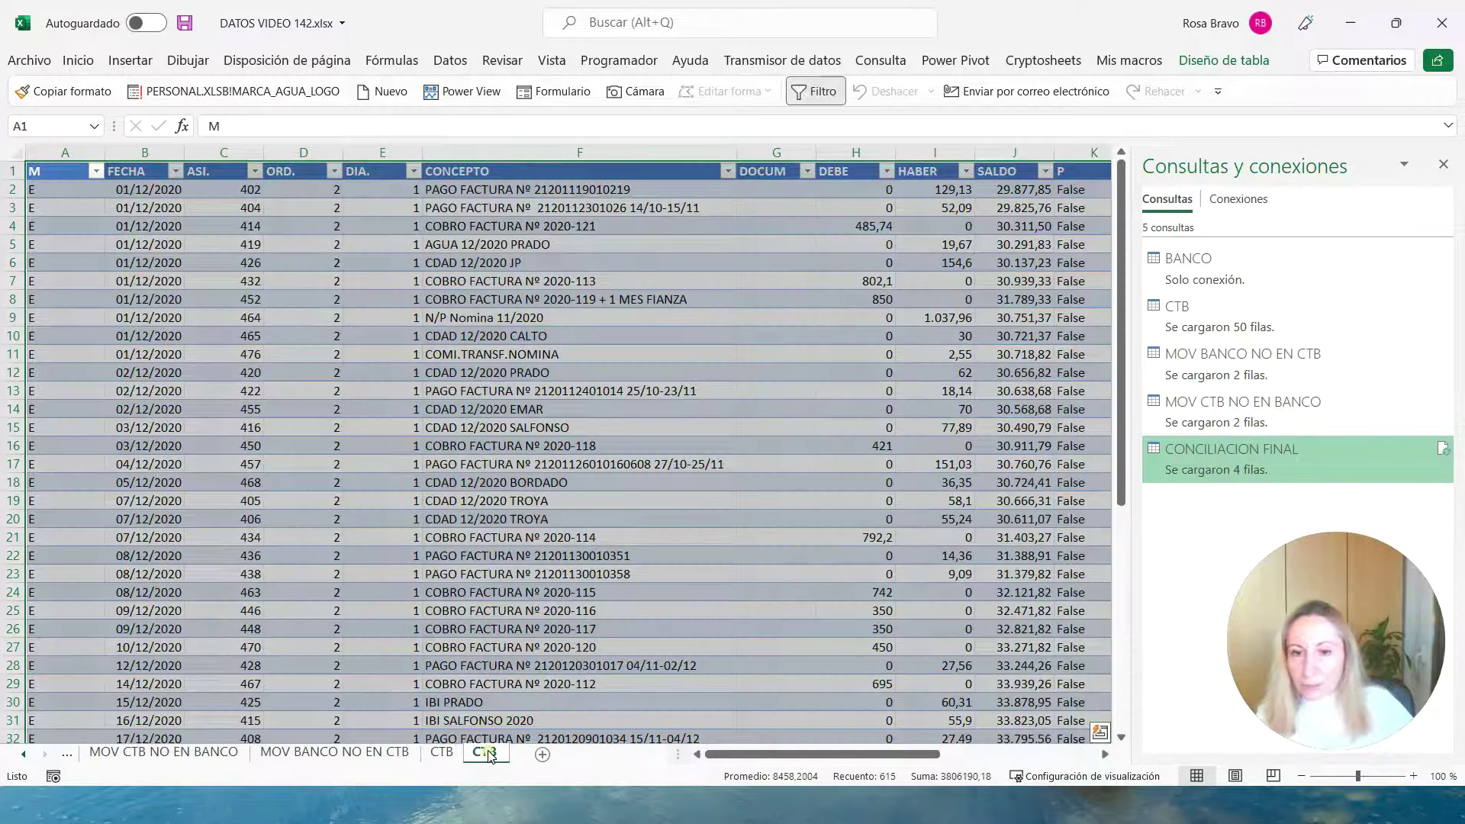
pyautogui.scroll(-3, 616, 669)
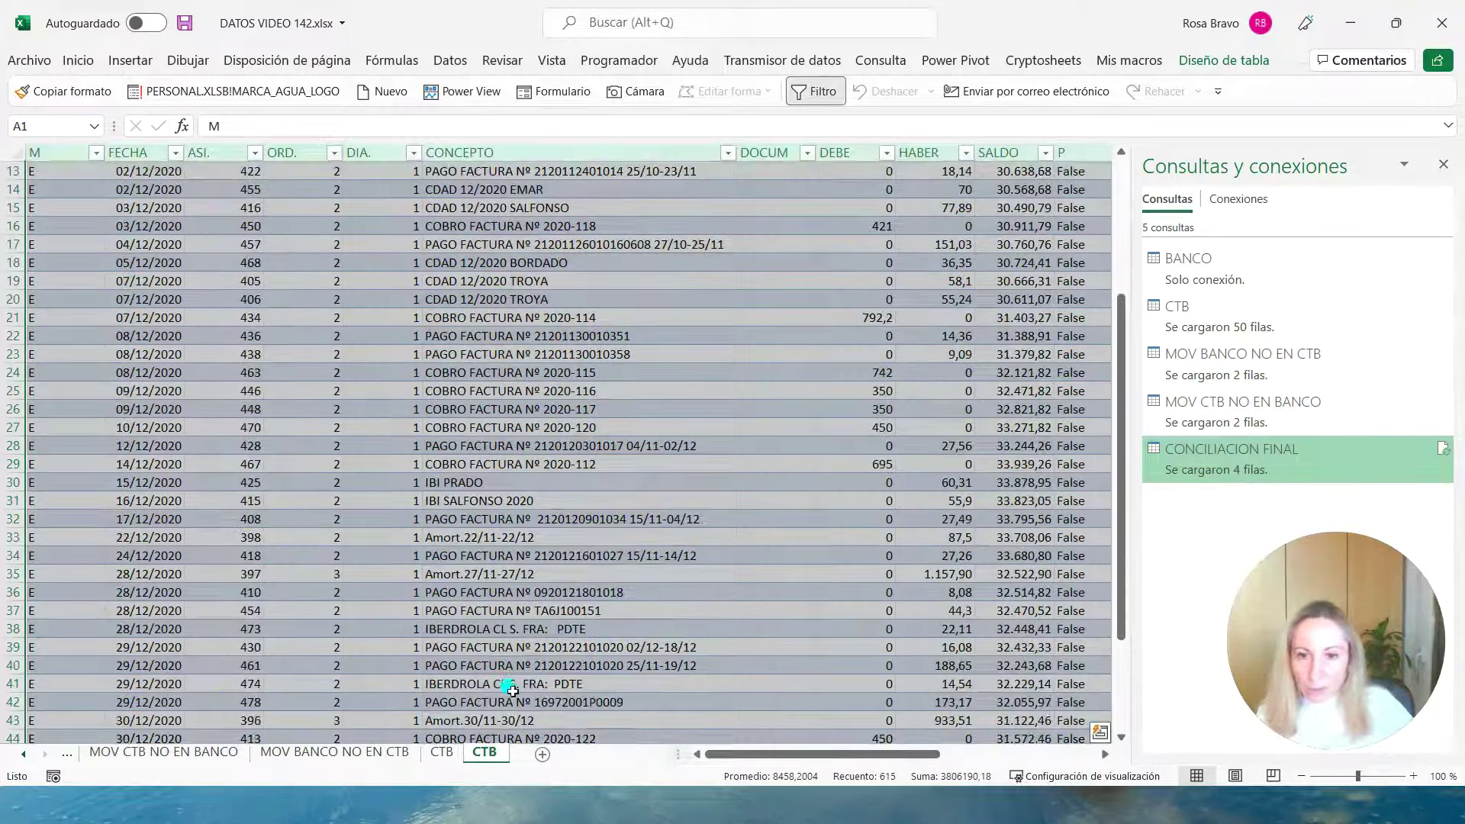
pyautogui.click(441, 754)
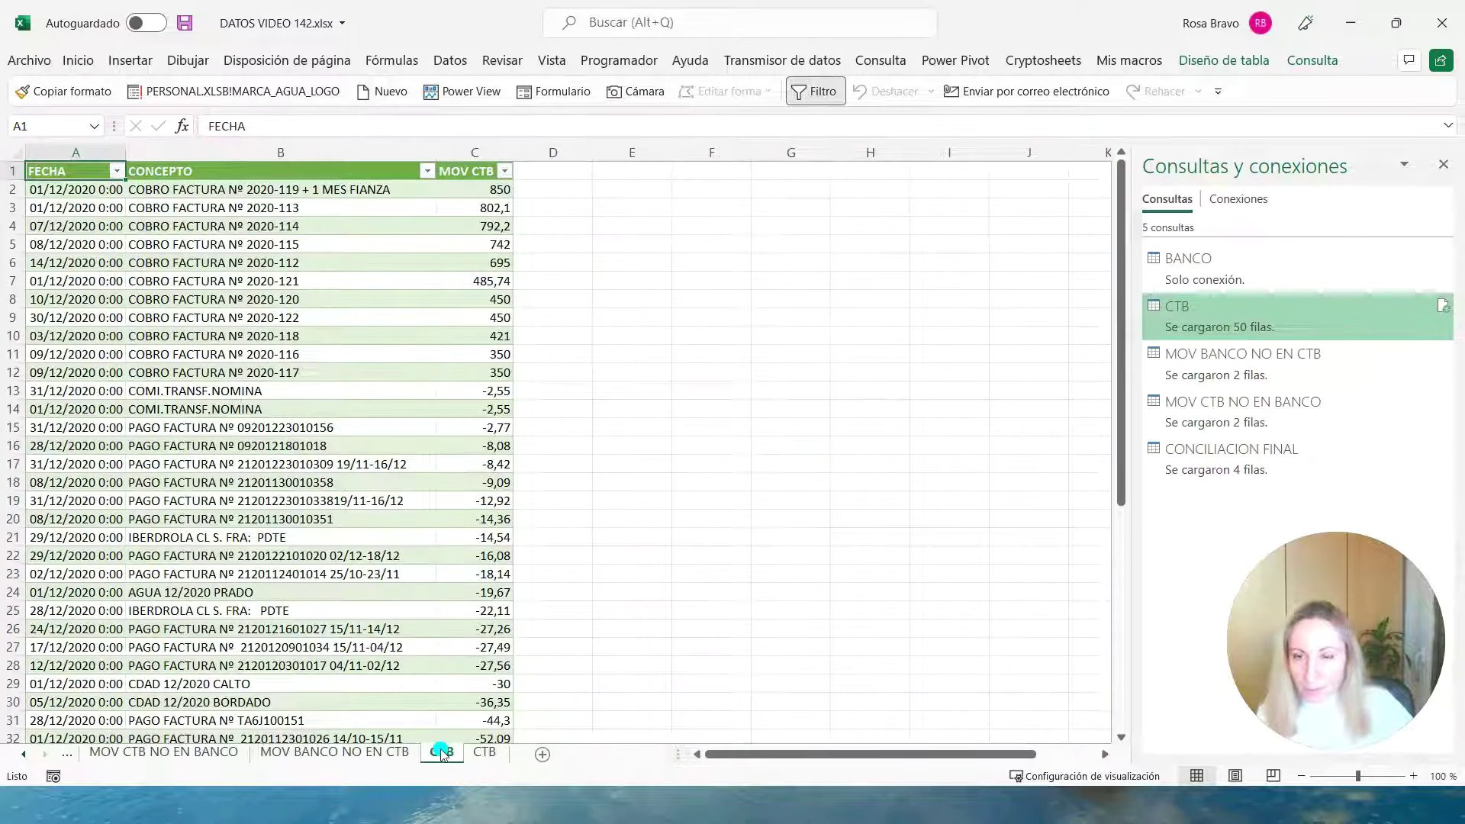
# Examine the December movements and the highlighted amounts in the source CTB ledger sheet.
pyautogui.click(485, 753)
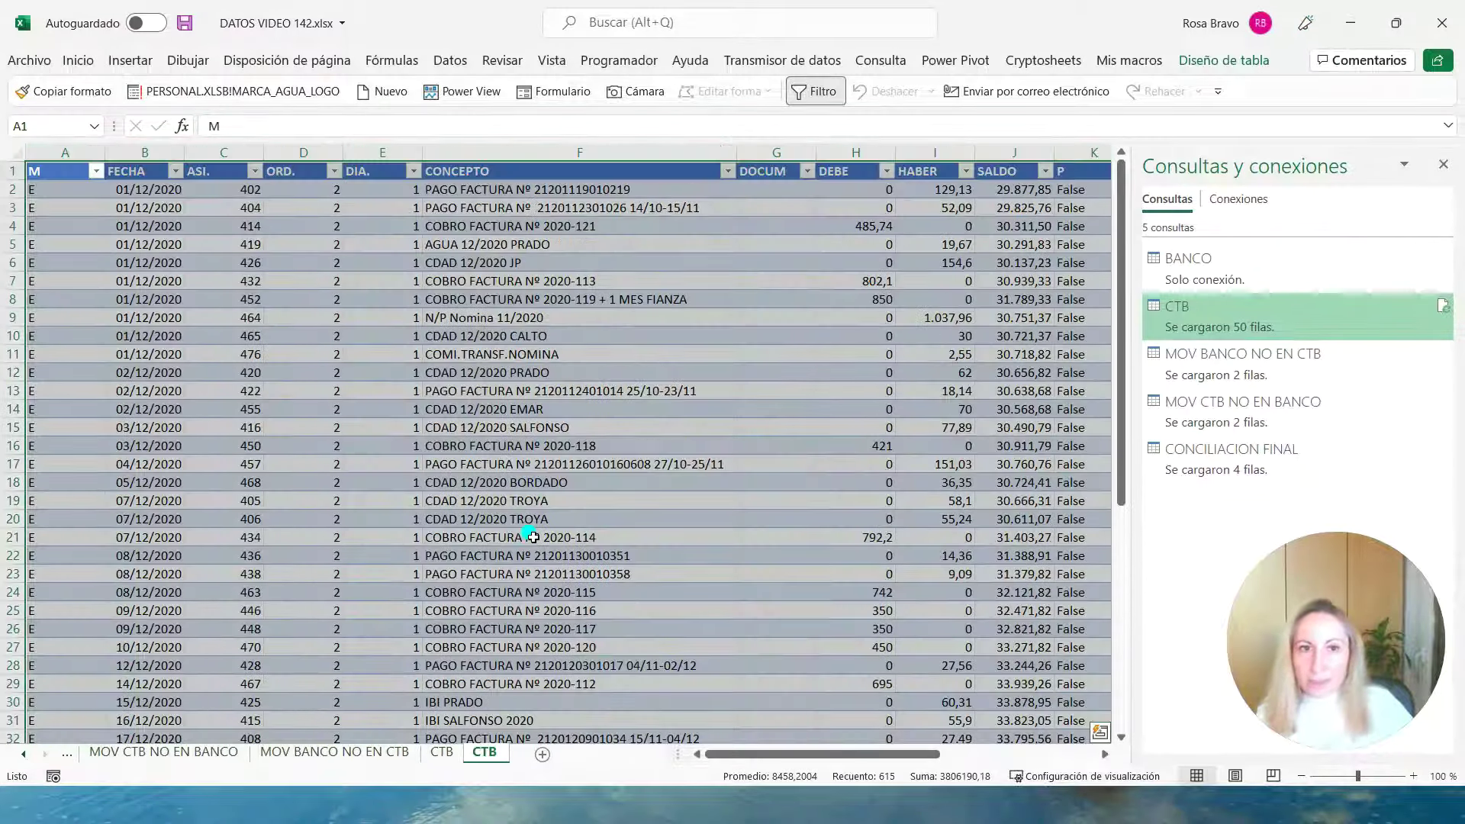
pyautogui.scroll(-9, 798, 513)
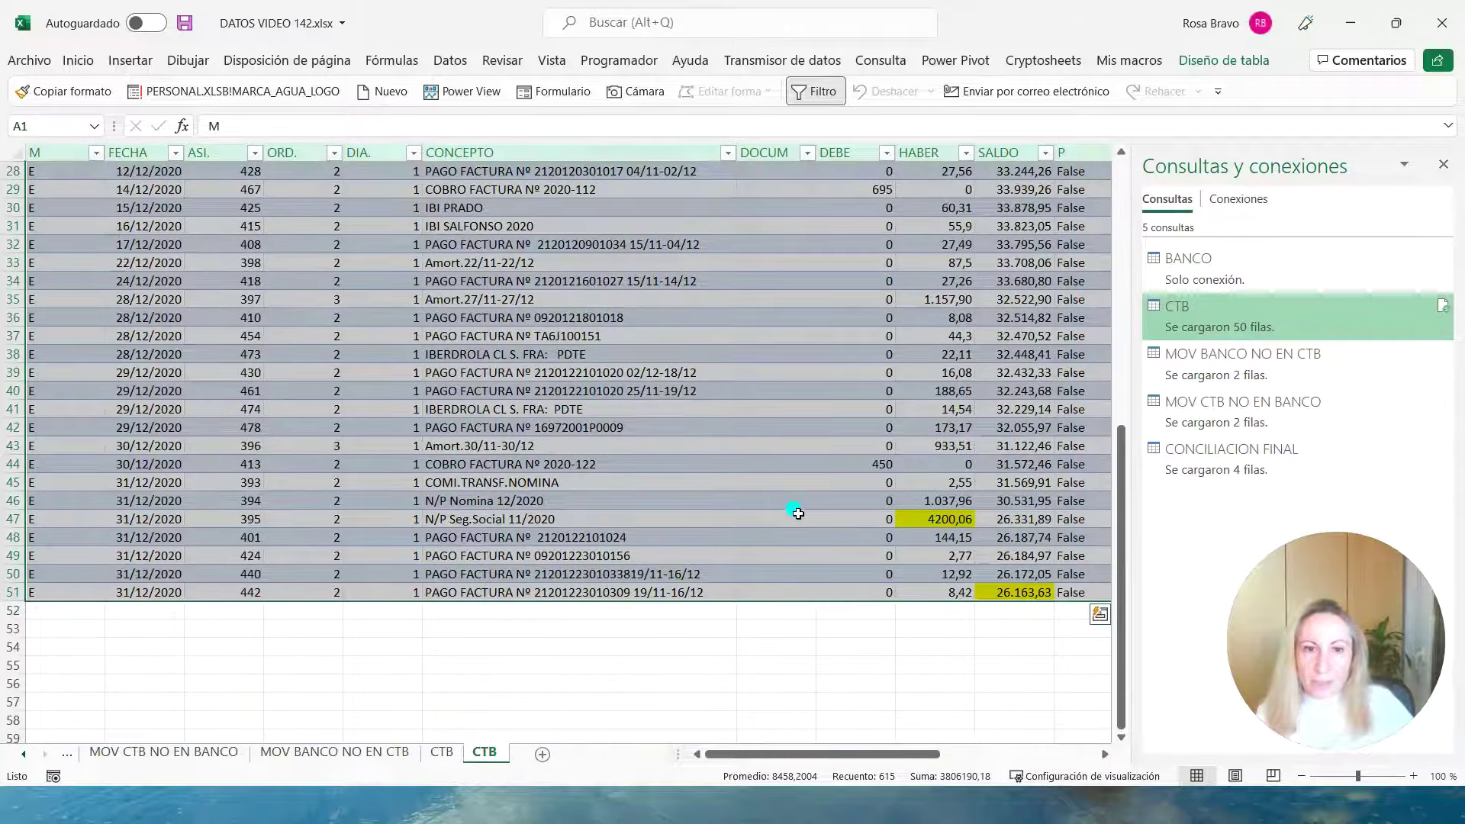
pyautogui.scroll(7, 784, 437)
pyautogui.scroll(-5, 784, 436)
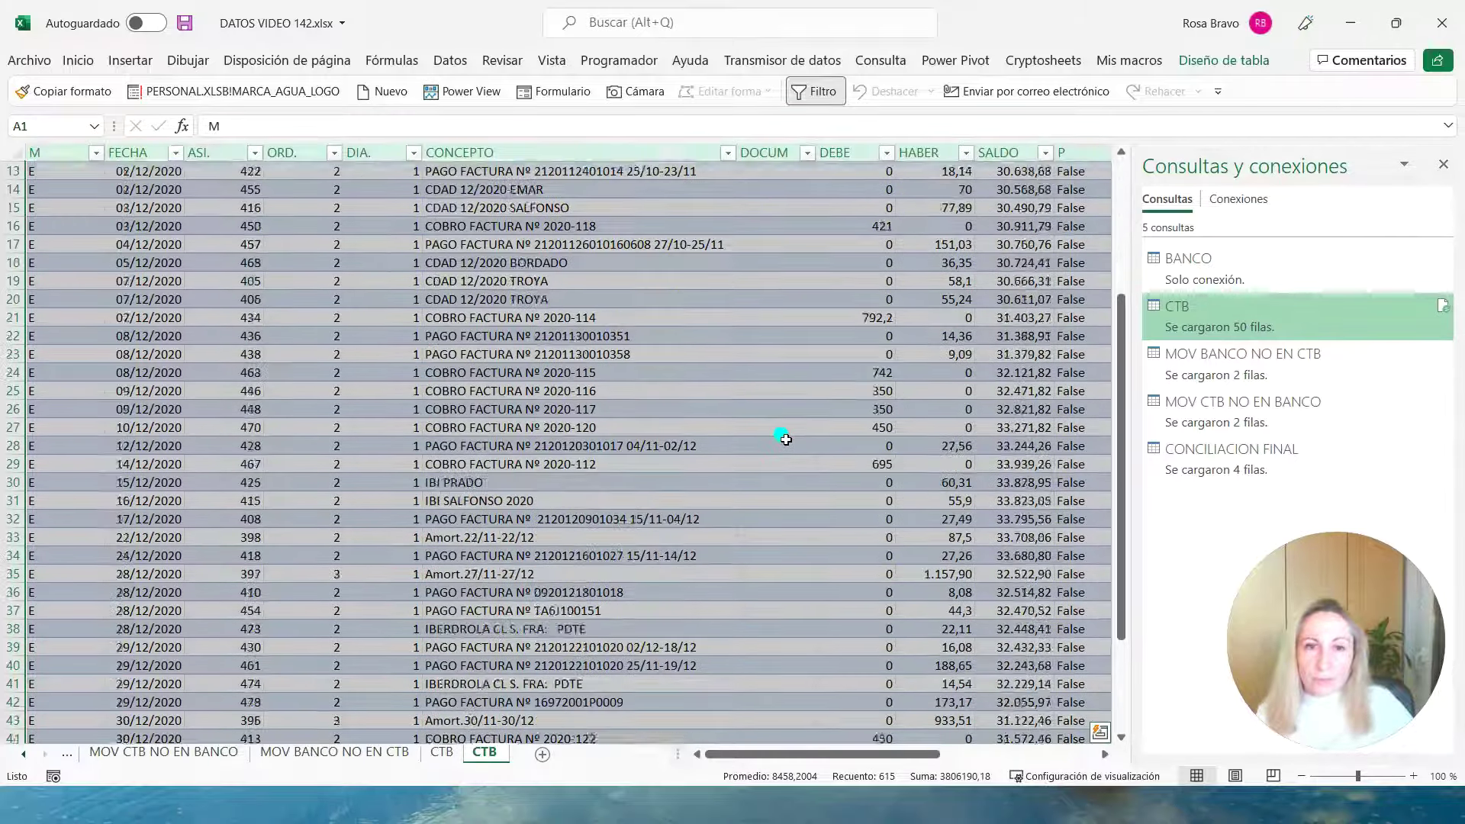
pyautogui.scroll(-2, 785, 439)
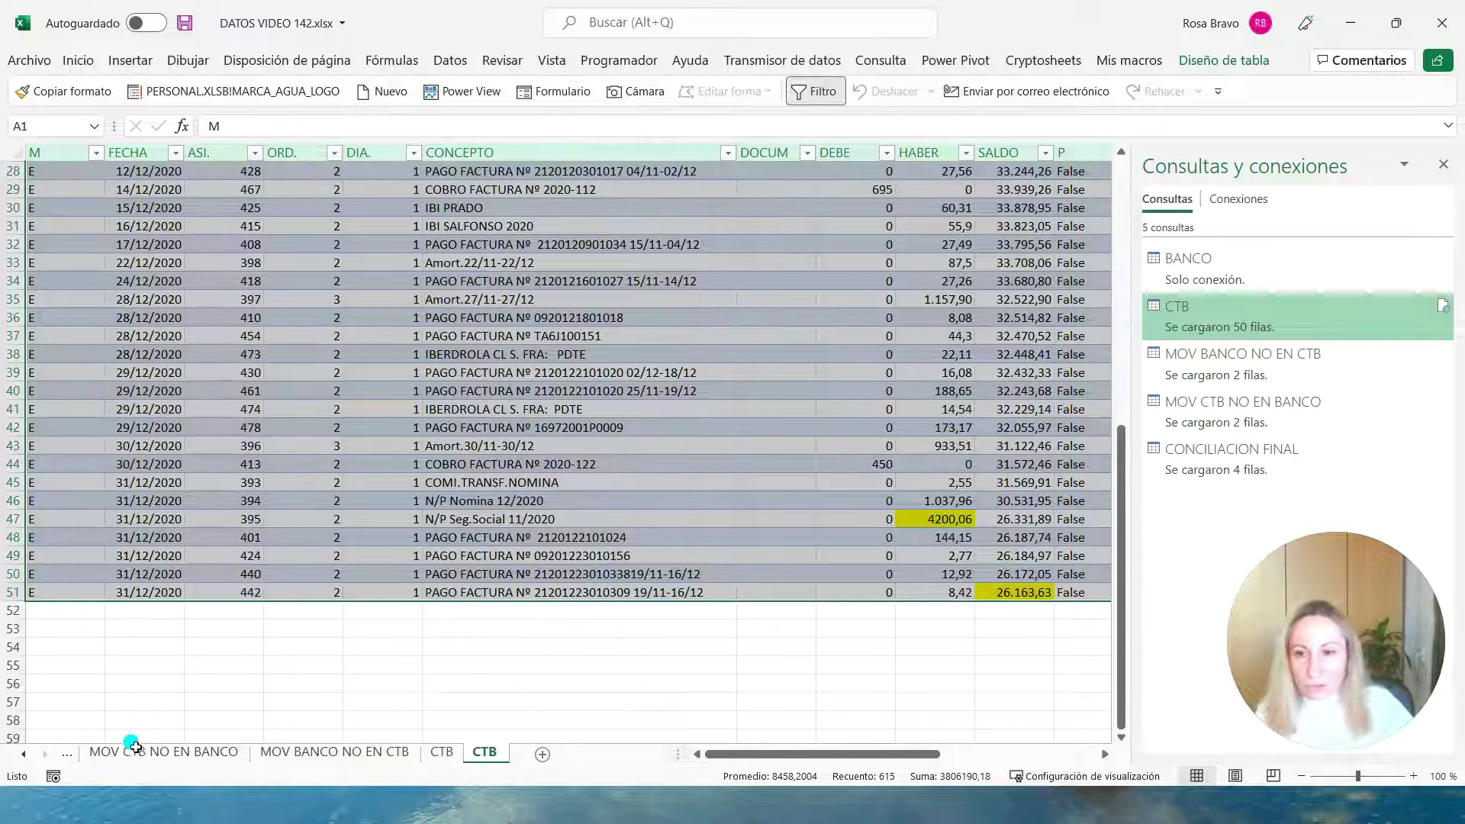
# Reorder the sheets so that CONCILIACION FINAL, the source CTB ledger and BANCO stand together at the end of the workbook.
pyautogui.click(23, 753)
pyautogui.click(23, 753)
pyautogui.moveTo(156, 762); pyautogui.dragTo(498, 803)
pyautogui.moveTo(620, 761); pyautogui.dragTo(518, 762)
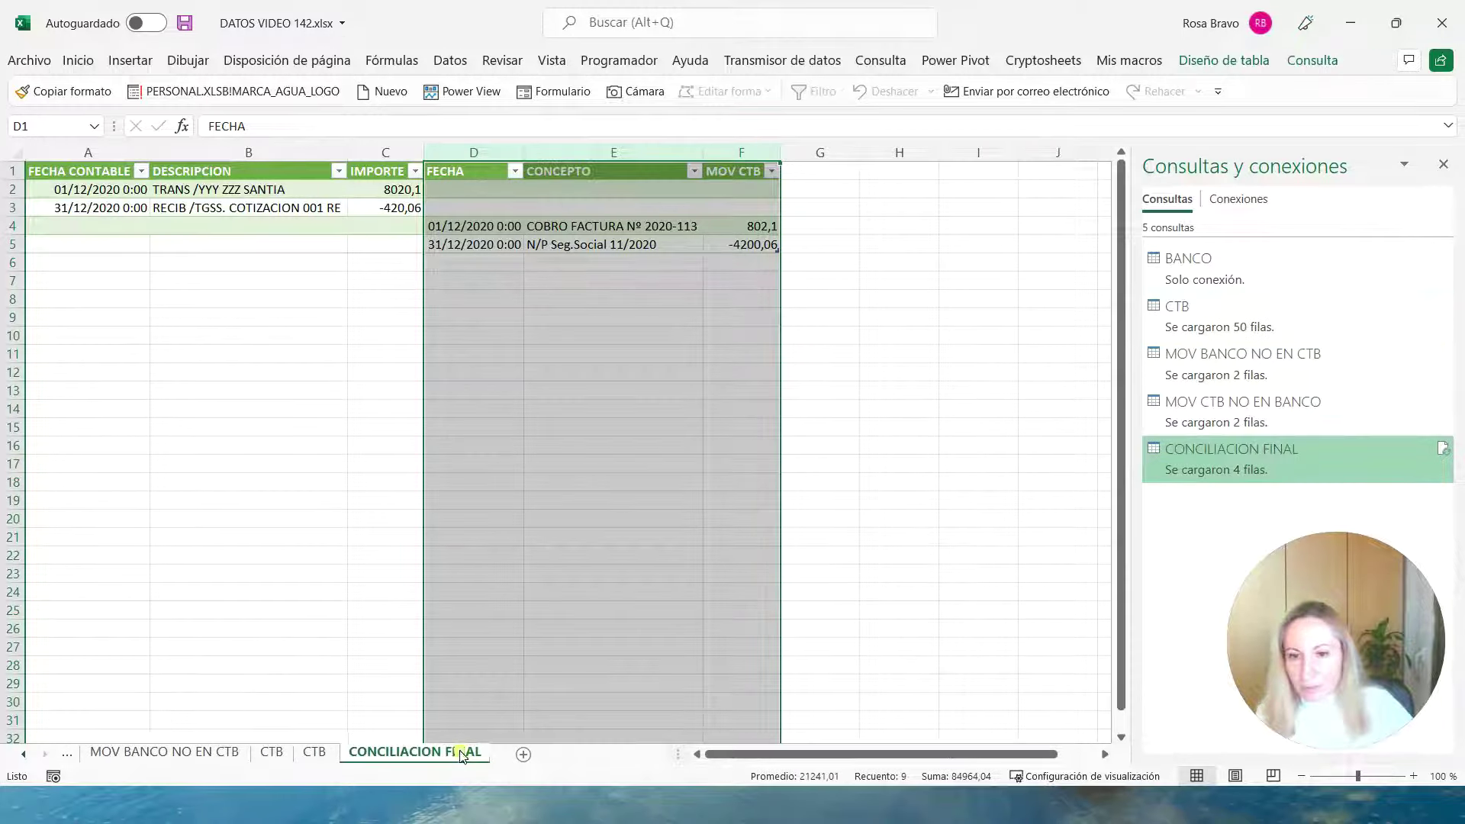
pyautogui.click(26, 752)
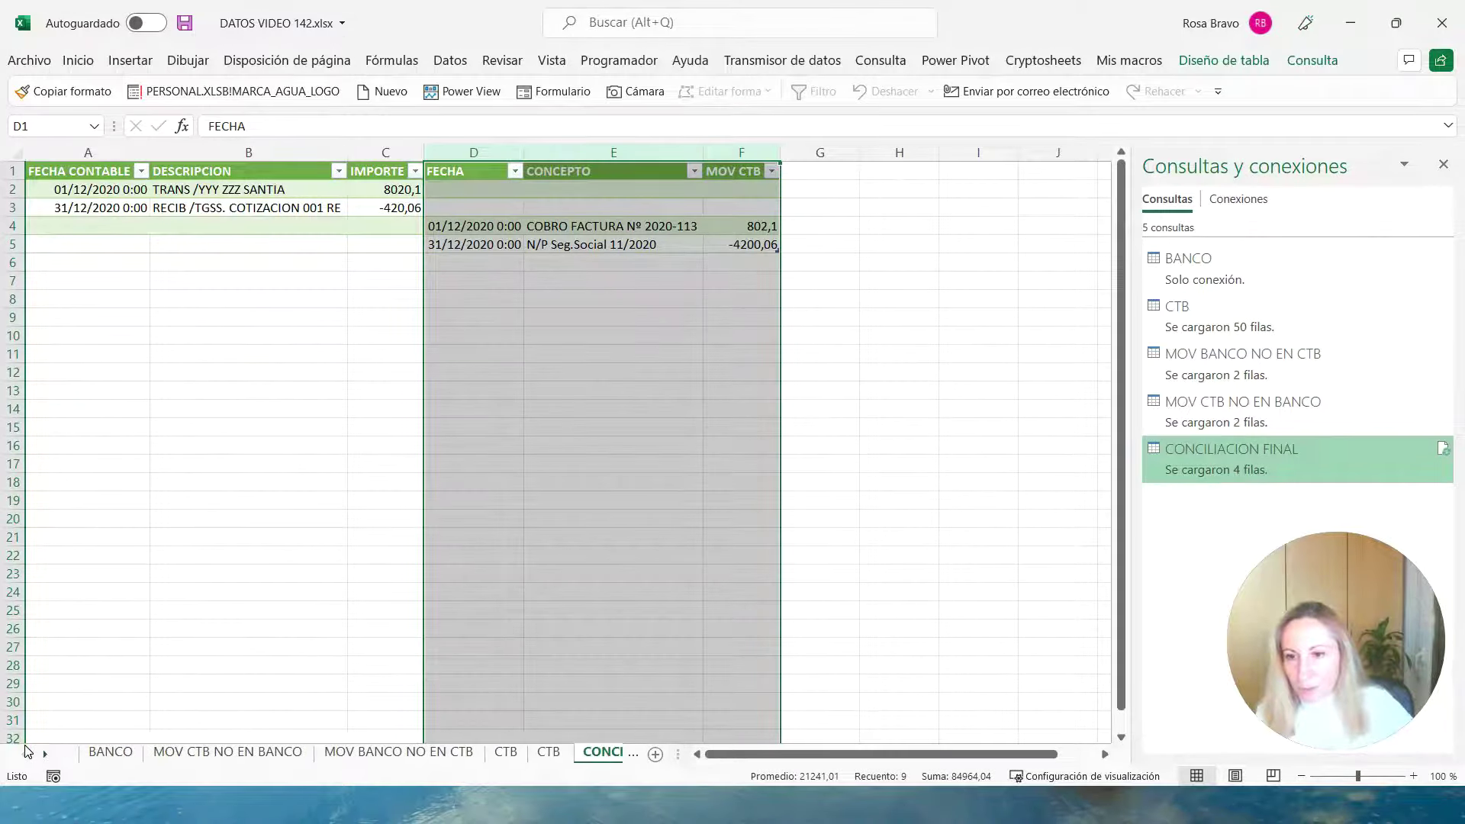
pyautogui.click(111, 753)
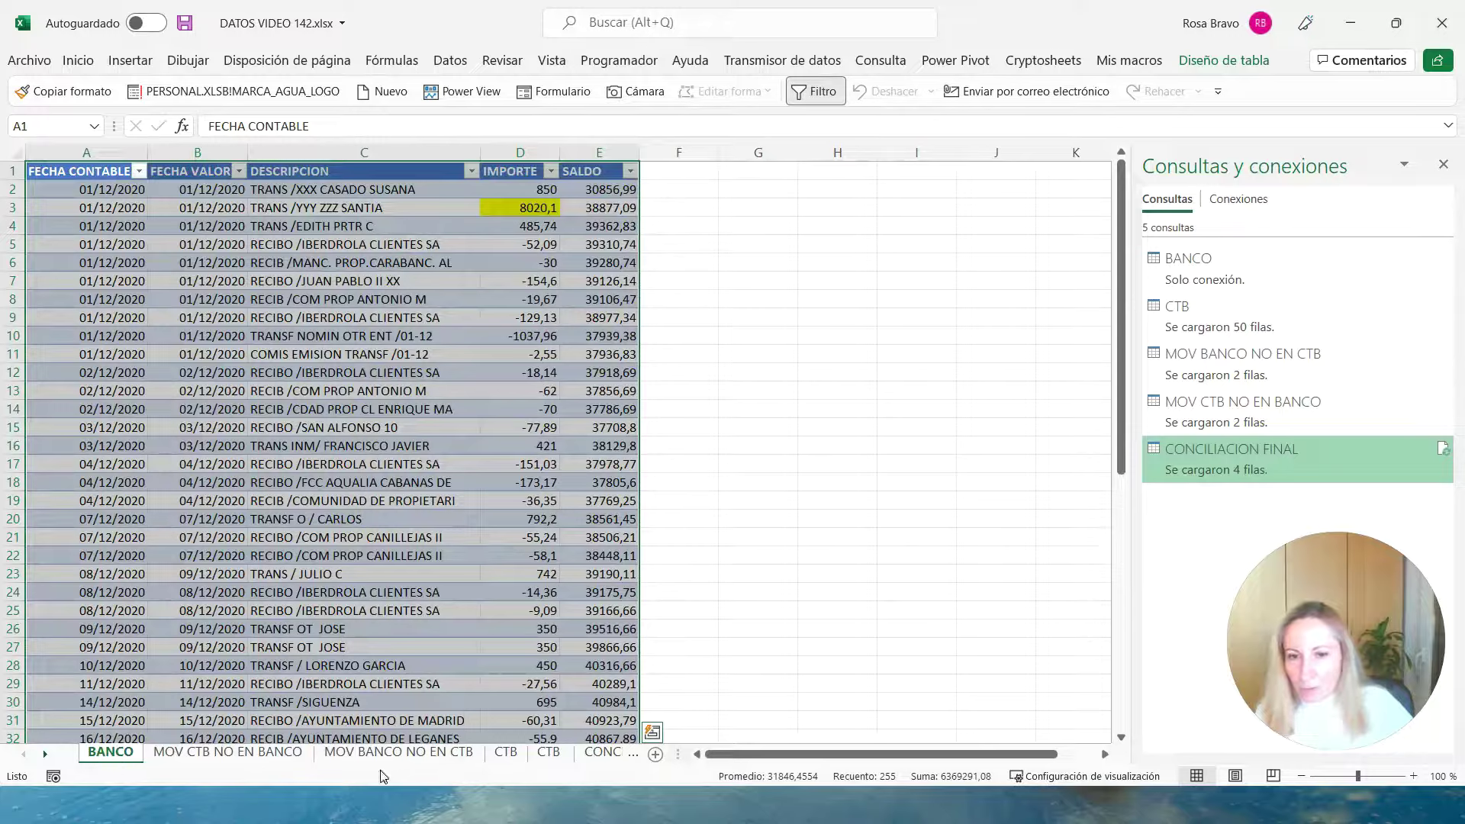
pyautogui.click(630, 752)
pyautogui.moveTo(497, 760); pyautogui.dragTo(496, 761)
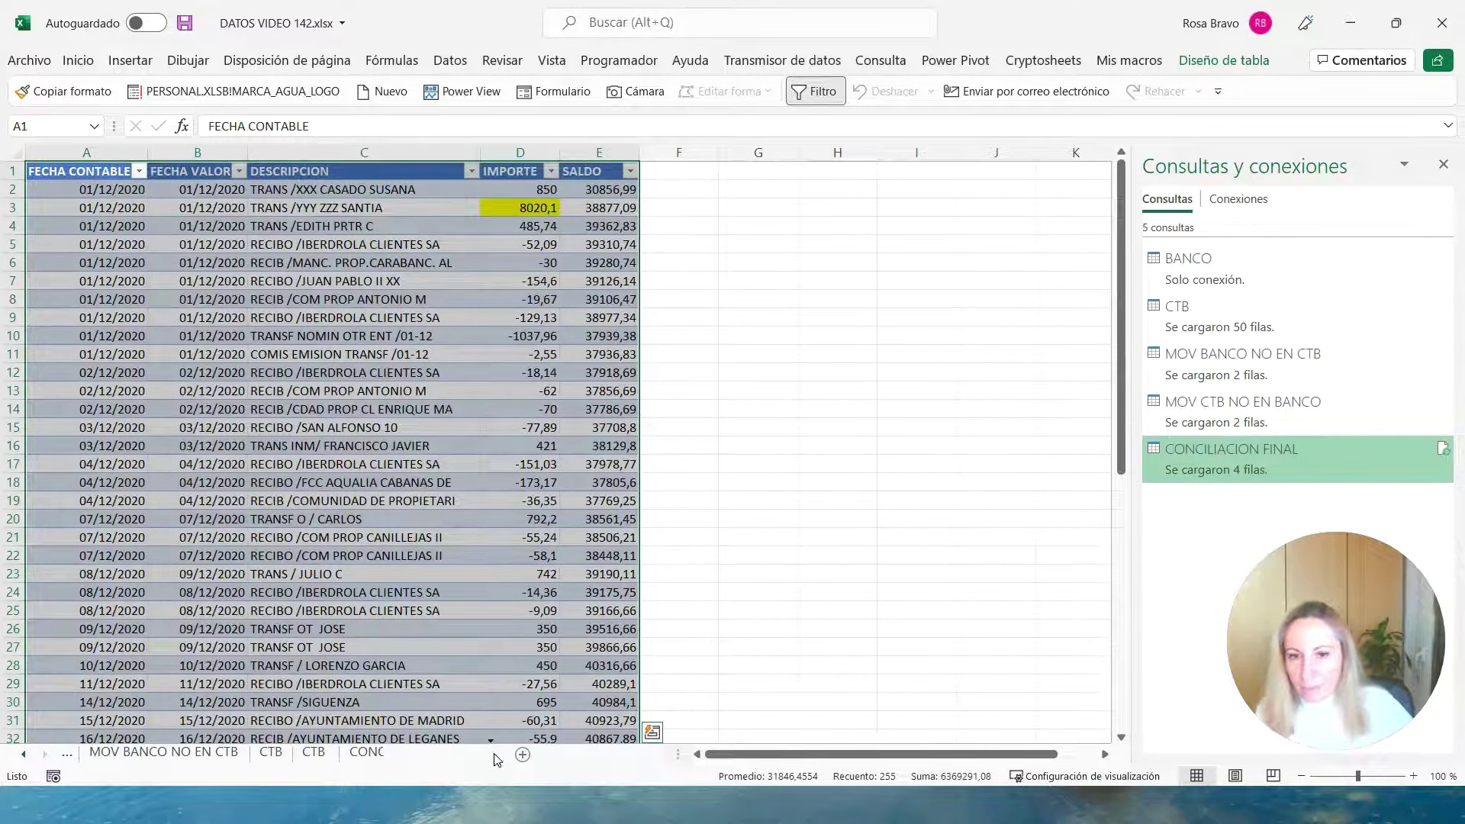
pyautogui.moveTo(143, 753); pyautogui.dragTo(331, 754)
# Group the CONCILIACION FINAL, source CTB and BANCO sheets, colour their tabs green, and ungroup them.
pyautogui.click(204, 755)
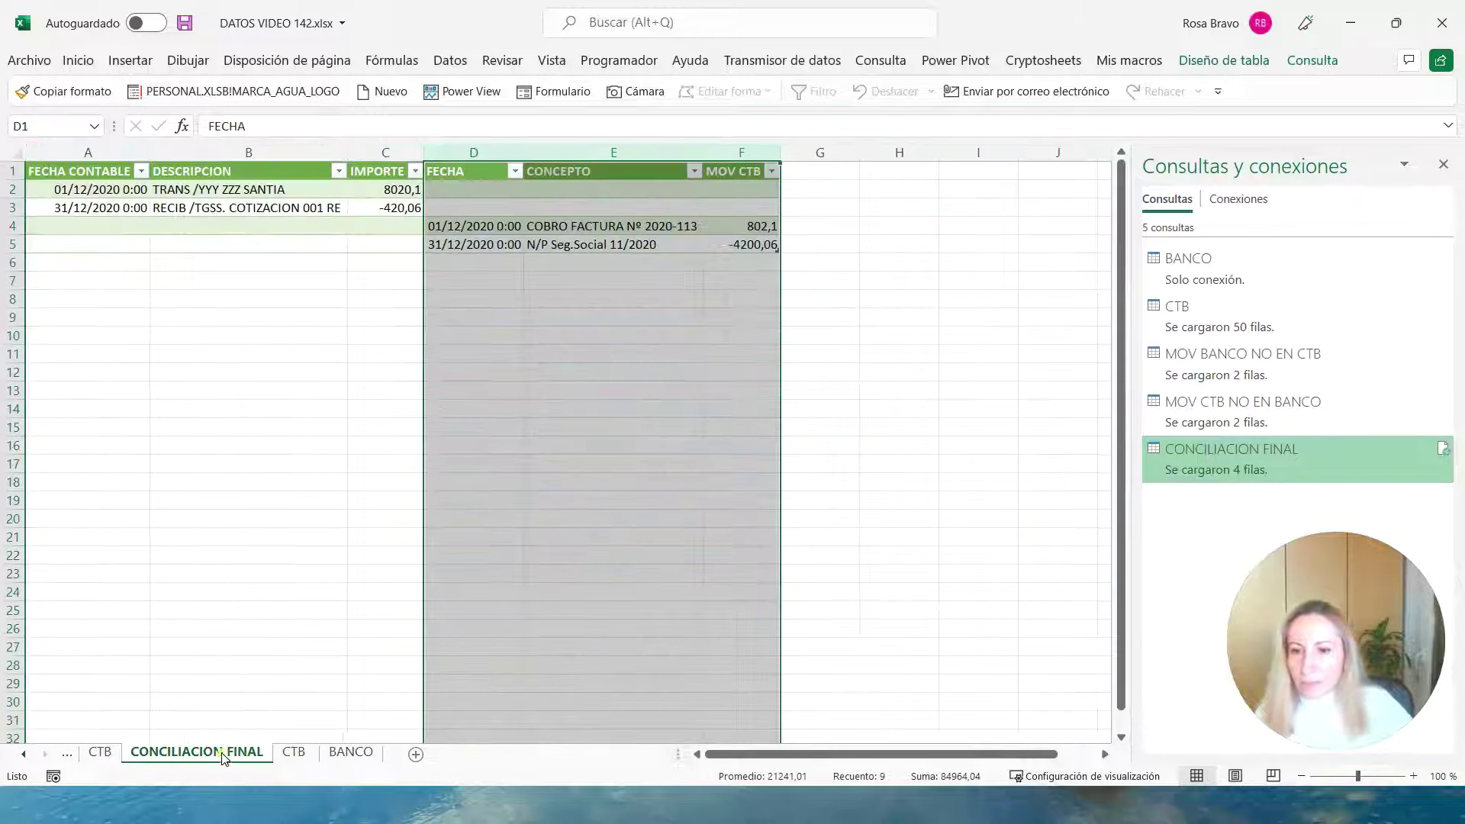
pyautogui.keyDown('ctrl'); pyautogui.click(294, 753); pyautogui.keyUp('ctrl')
pyautogui.keyDown('ctrl'); pyautogui.click(336, 754); pyautogui.keyUp('ctrl')
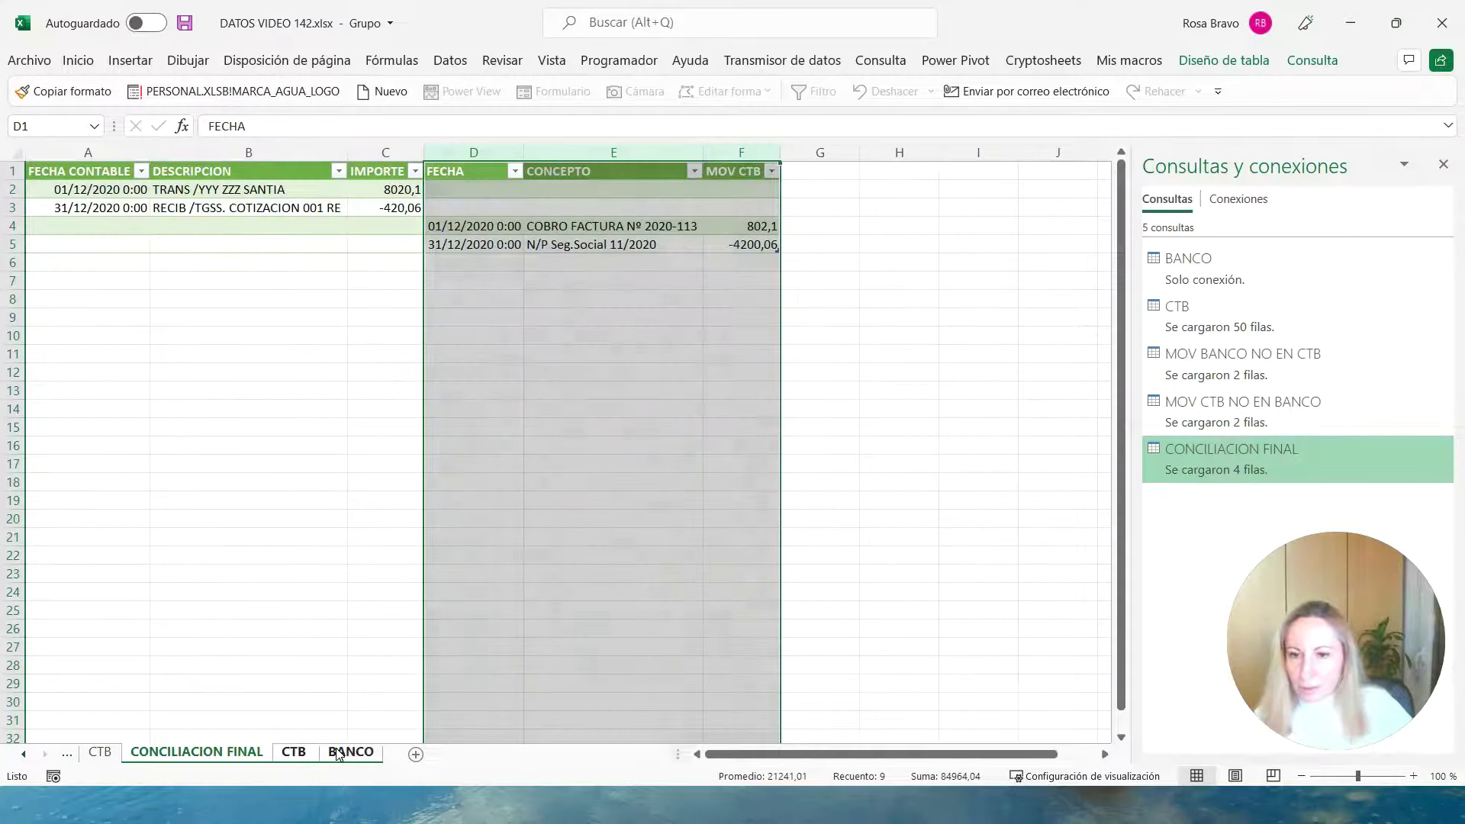
pyautogui.rightClick(335, 754)
pyautogui.moveTo(427, 617)
pyautogui.click(620, 709)
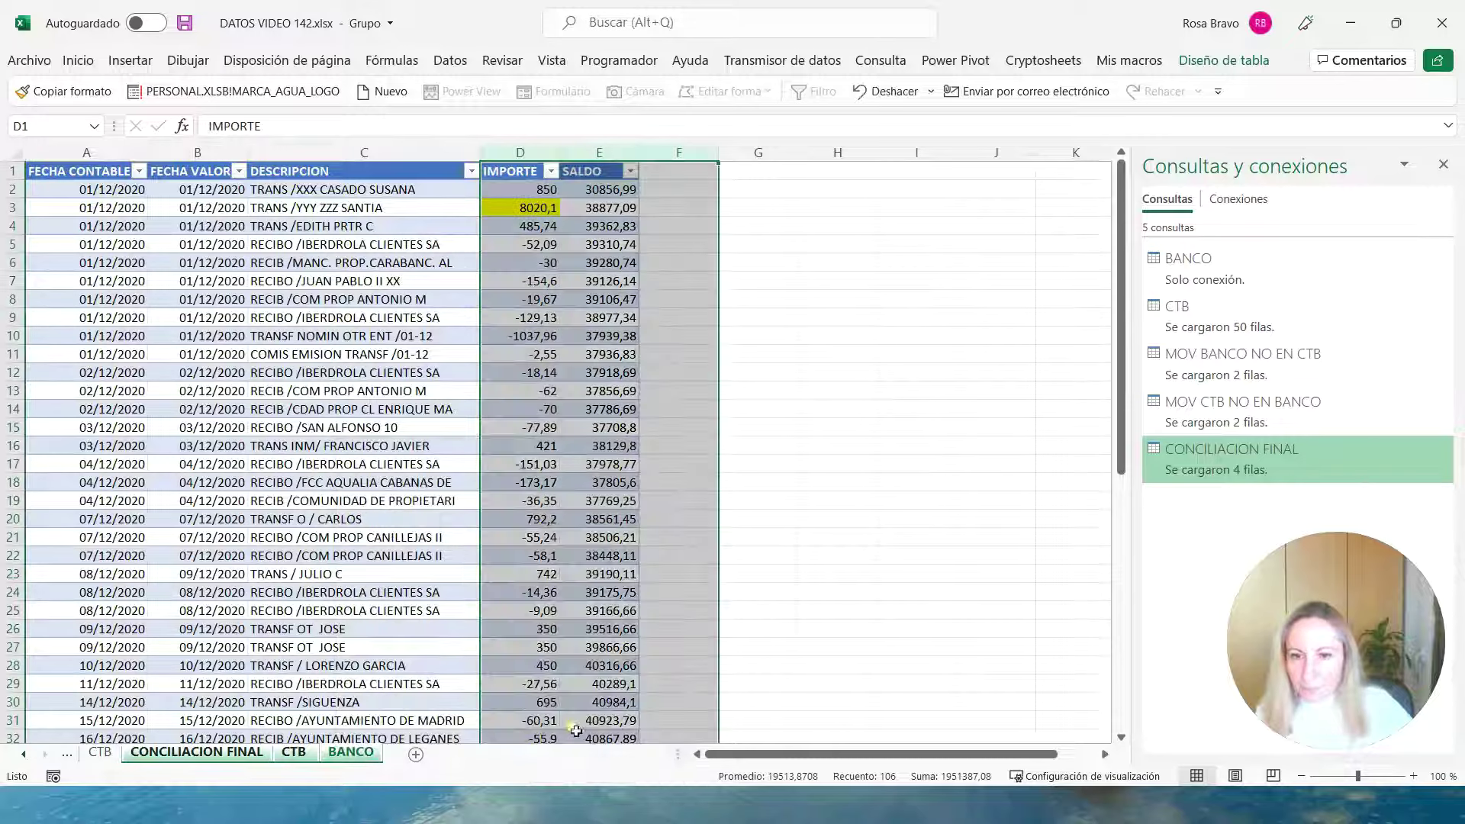
pyautogui.click(264, 748)
pyautogui.click(256, 703)
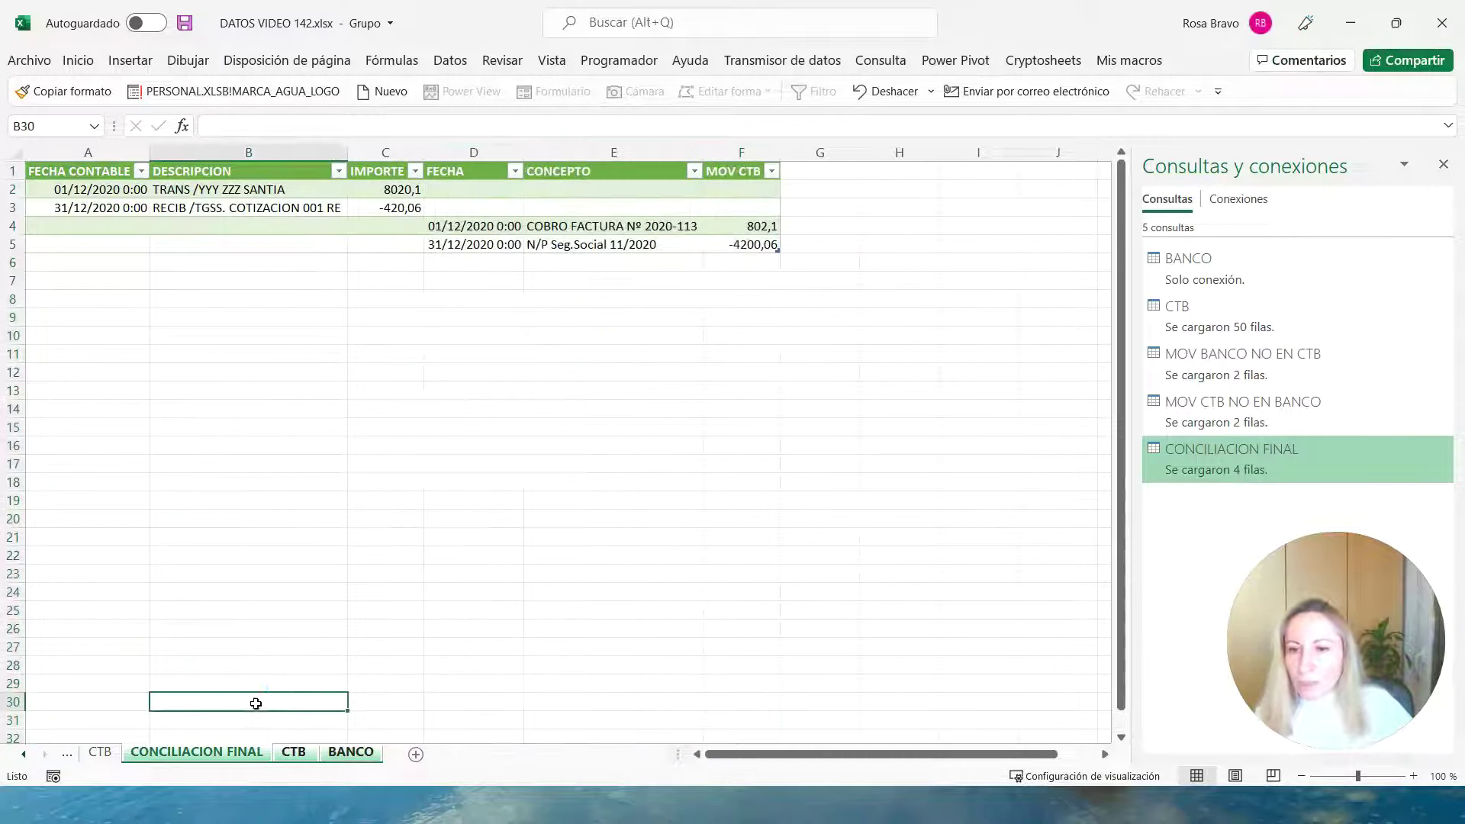
pyautogui.click(309, 685)
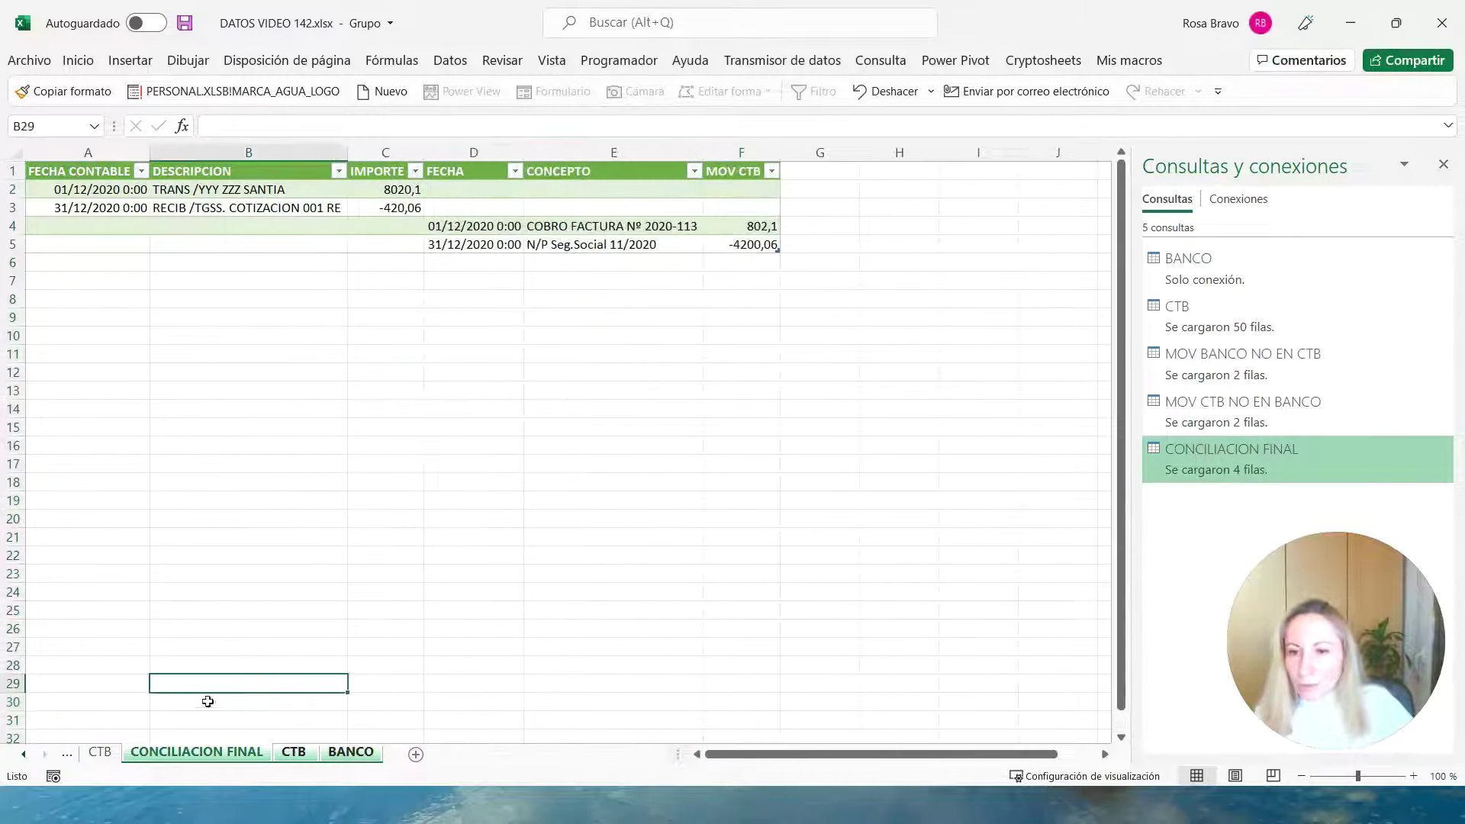
pyautogui.click(100, 753)
pyautogui.click(164, 753)
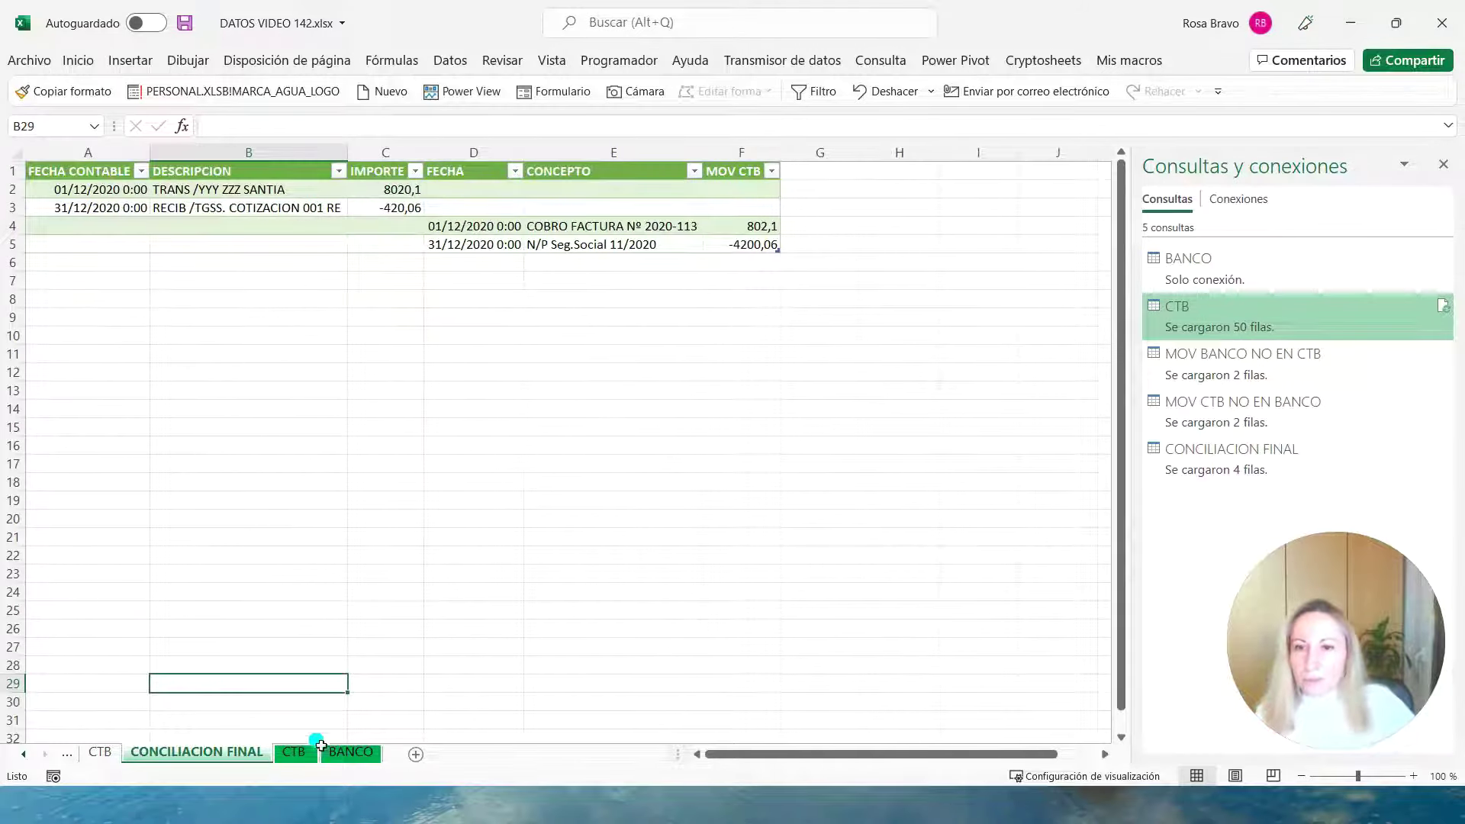
# Review the source CTB ledger and compare the unmatched bank and ledger entries in CONCILIACION FINAL, focusing on the 31/12/2020 social security payment.
pyautogui.click(296, 752)
pyautogui.scroll(9, 481, 370)
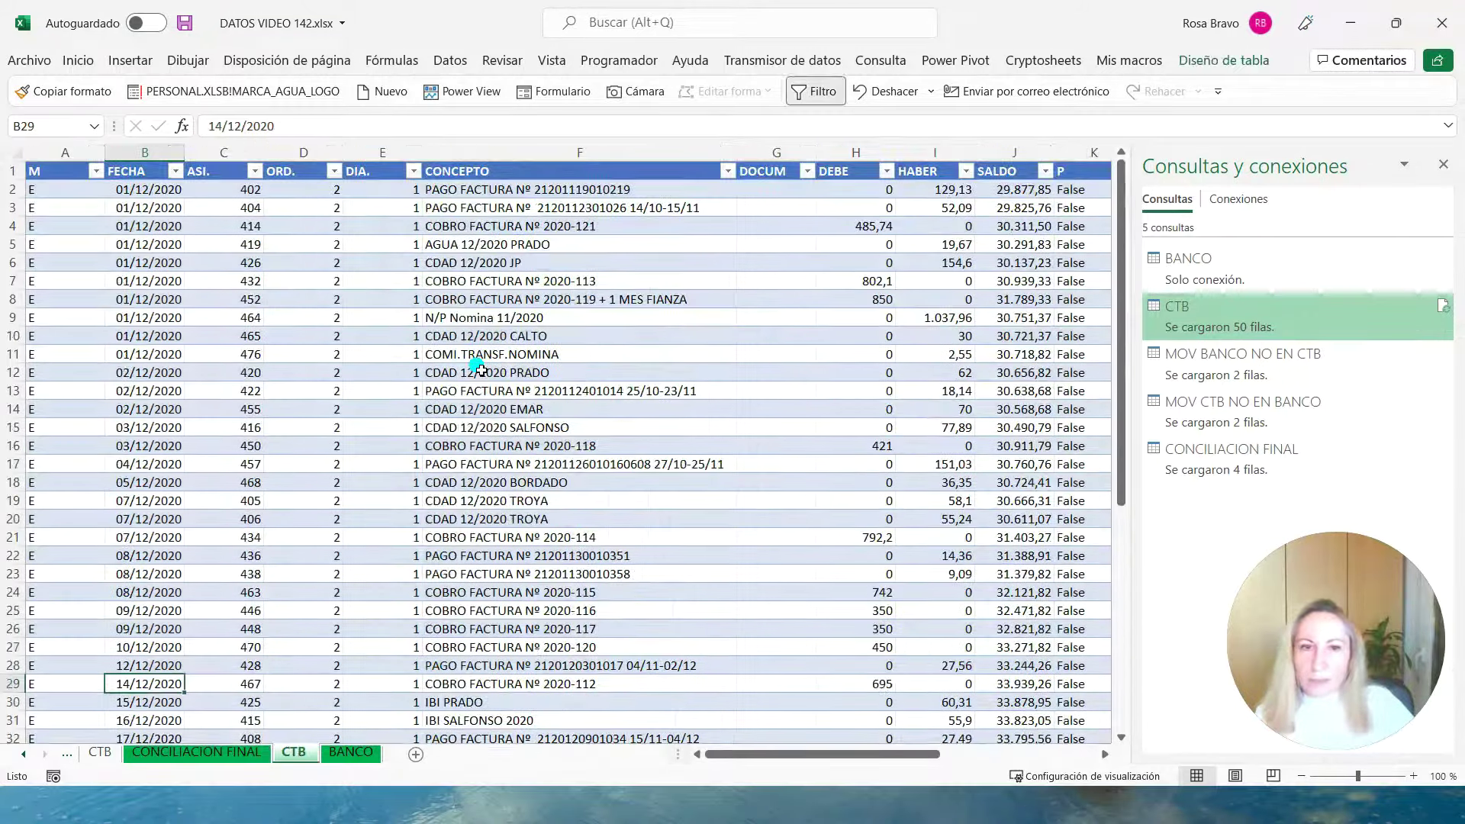
pyautogui.scroll(-9, 481, 370)
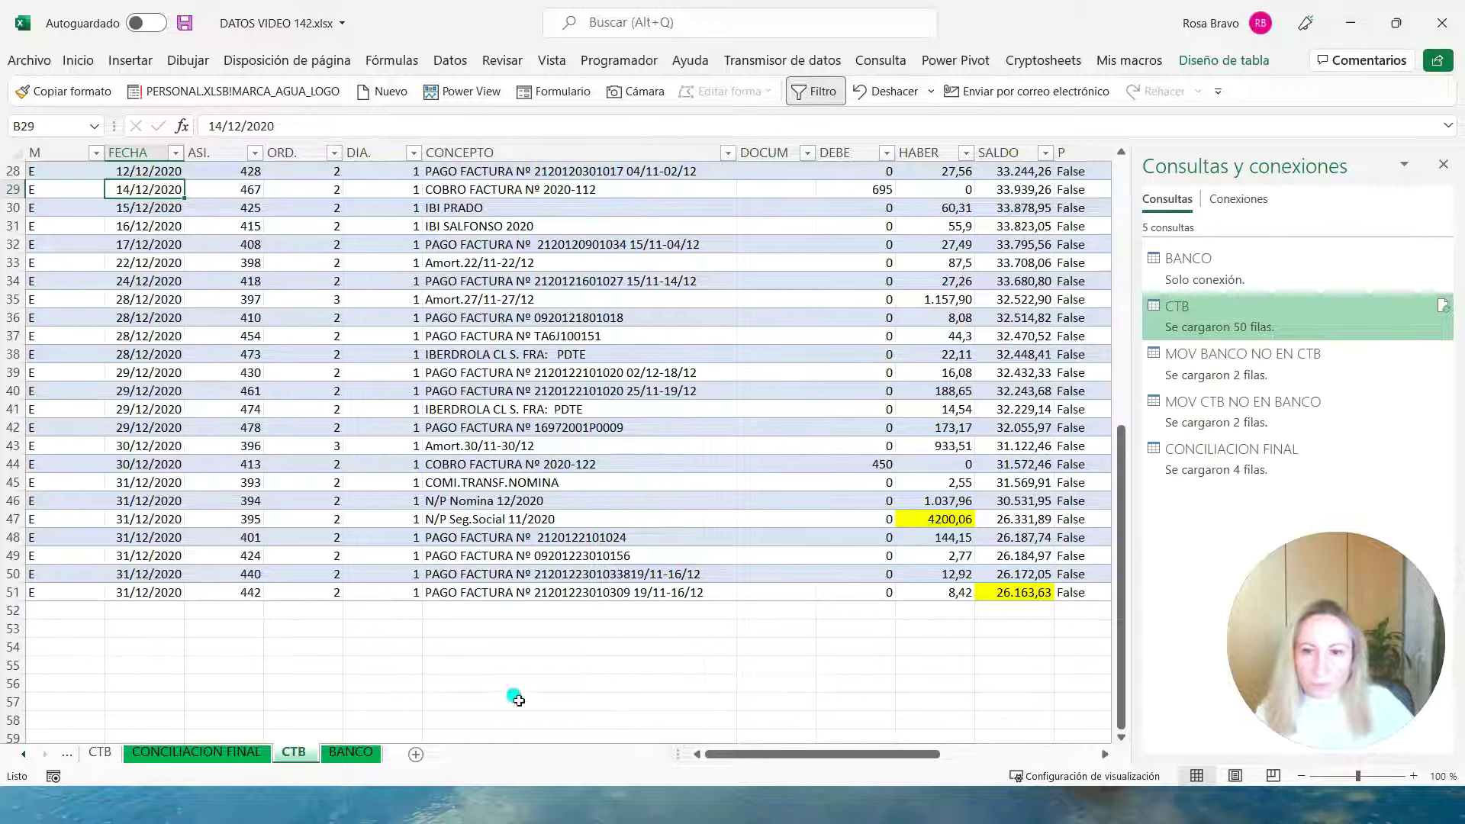
pyautogui.click(202, 752)
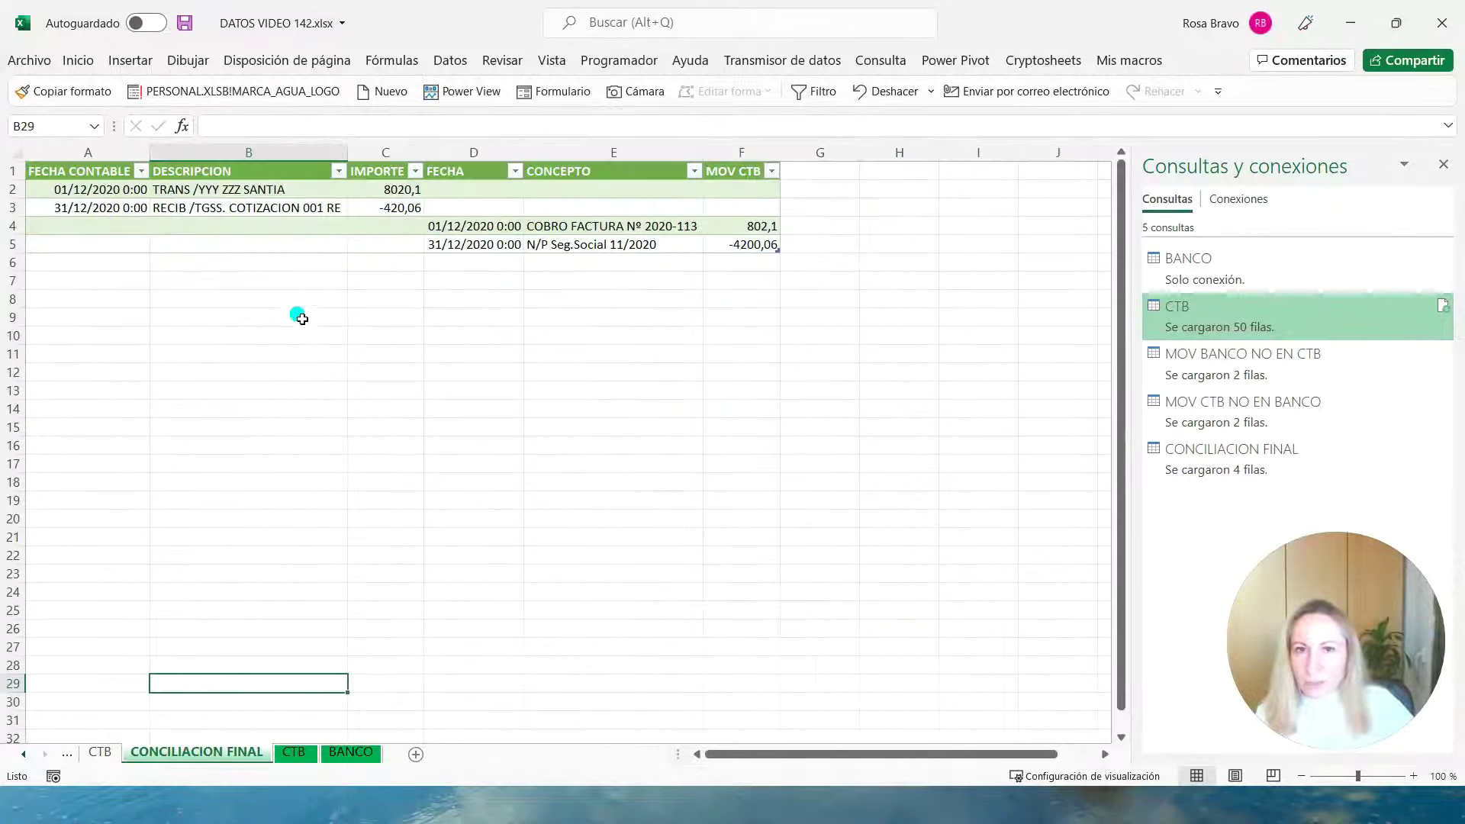
pyautogui.click(740, 245)
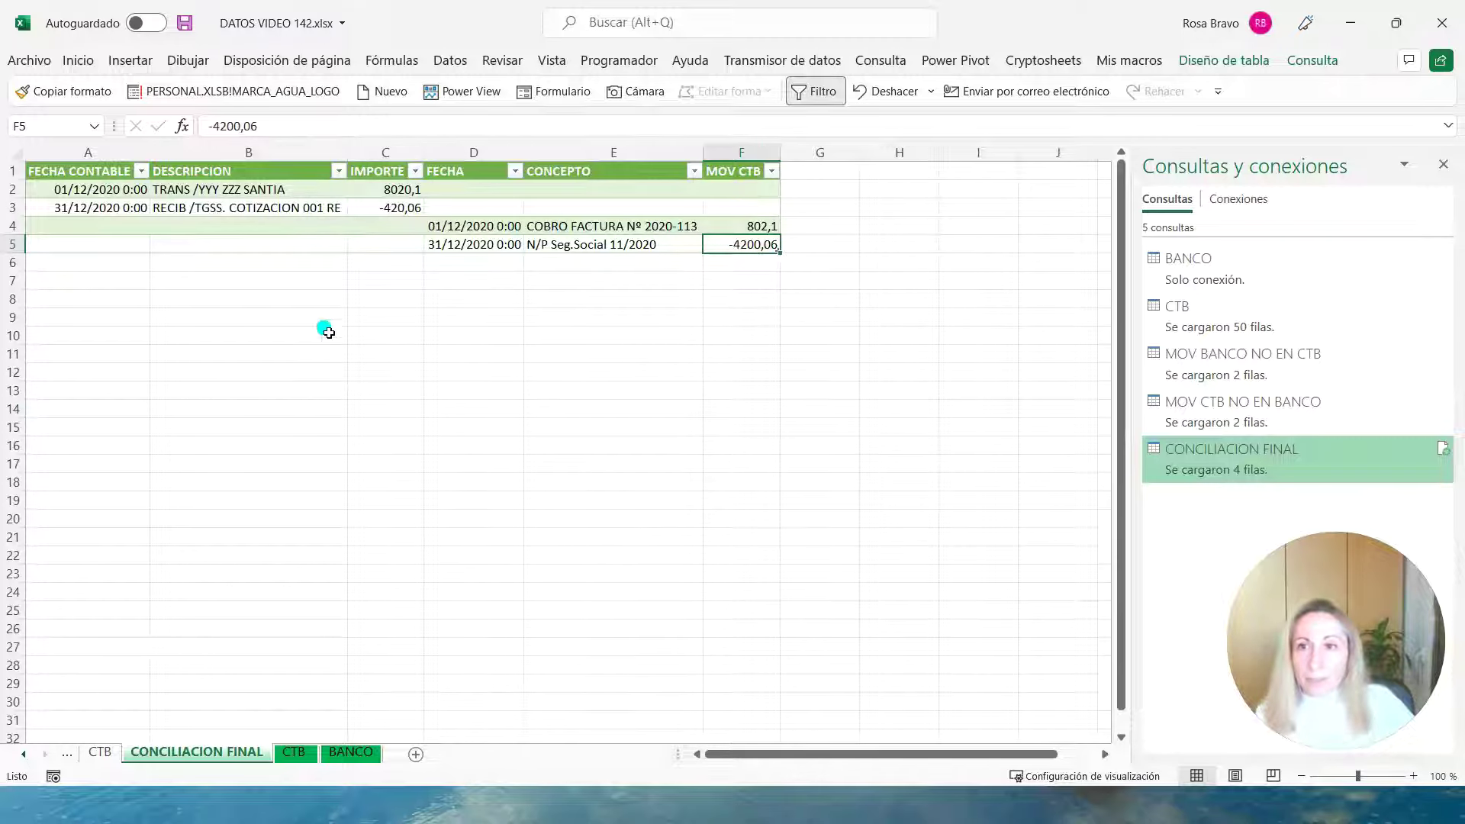
pyautogui.moveTo(91, 171); pyautogui.dragTo(376, 186)
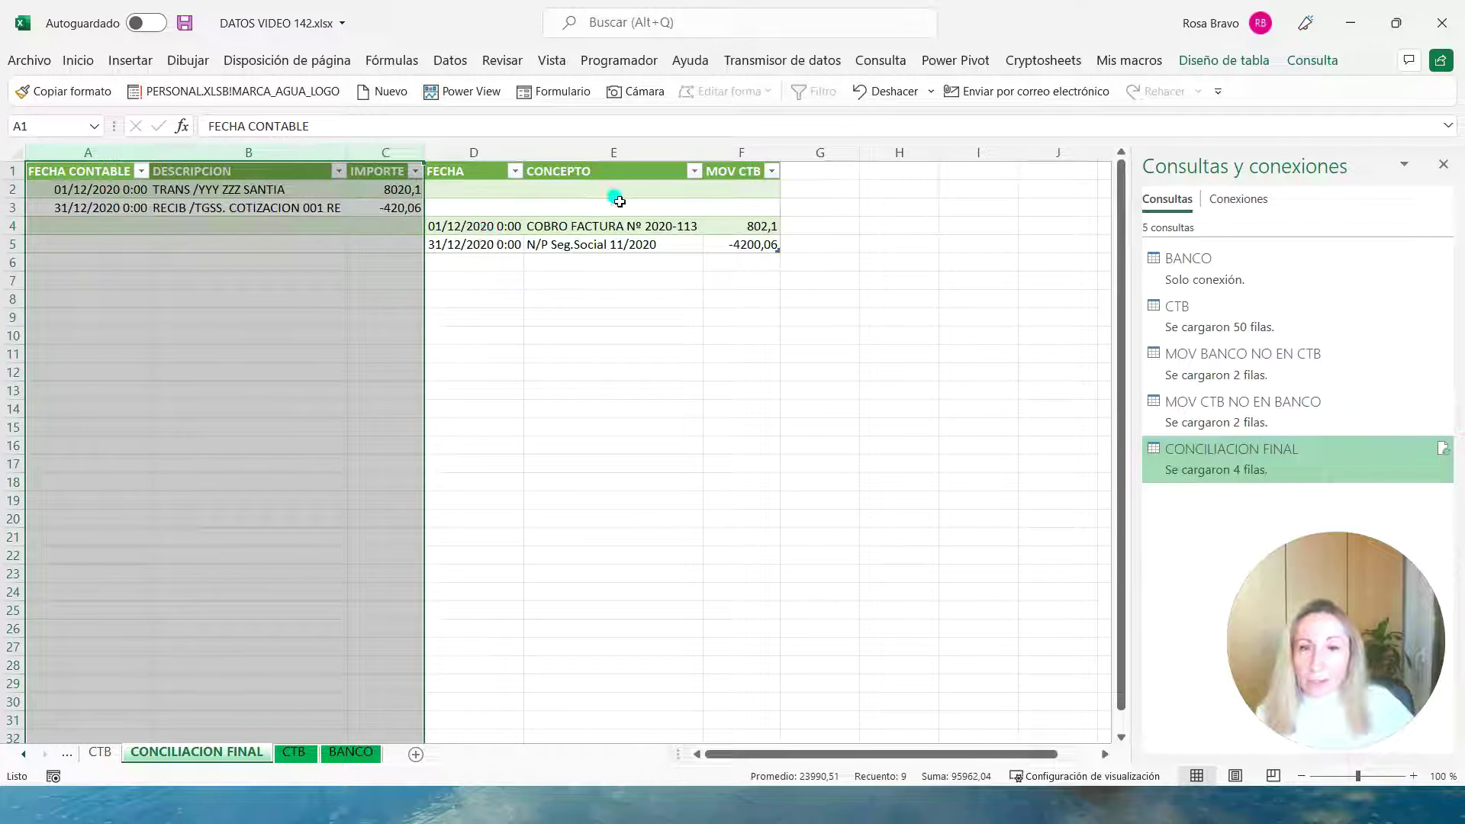
pyautogui.click(87, 196)
pyautogui.moveTo(84, 207); pyautogui.dragTo(393, 221)
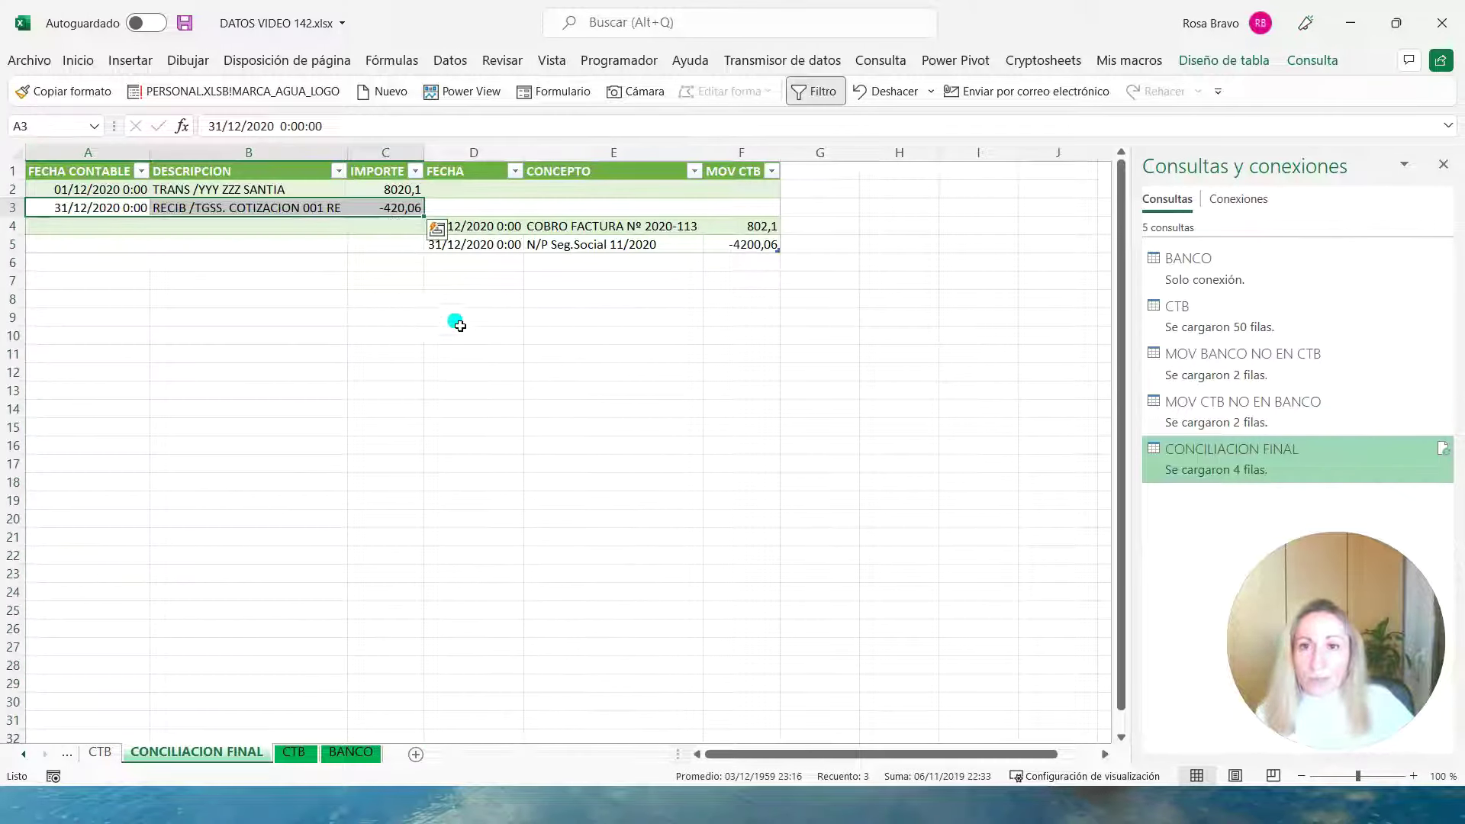
pyautogui.click(496, 246)
pyautogui.moveTo(529, 249); pyautogui.dragTo(747, 248)
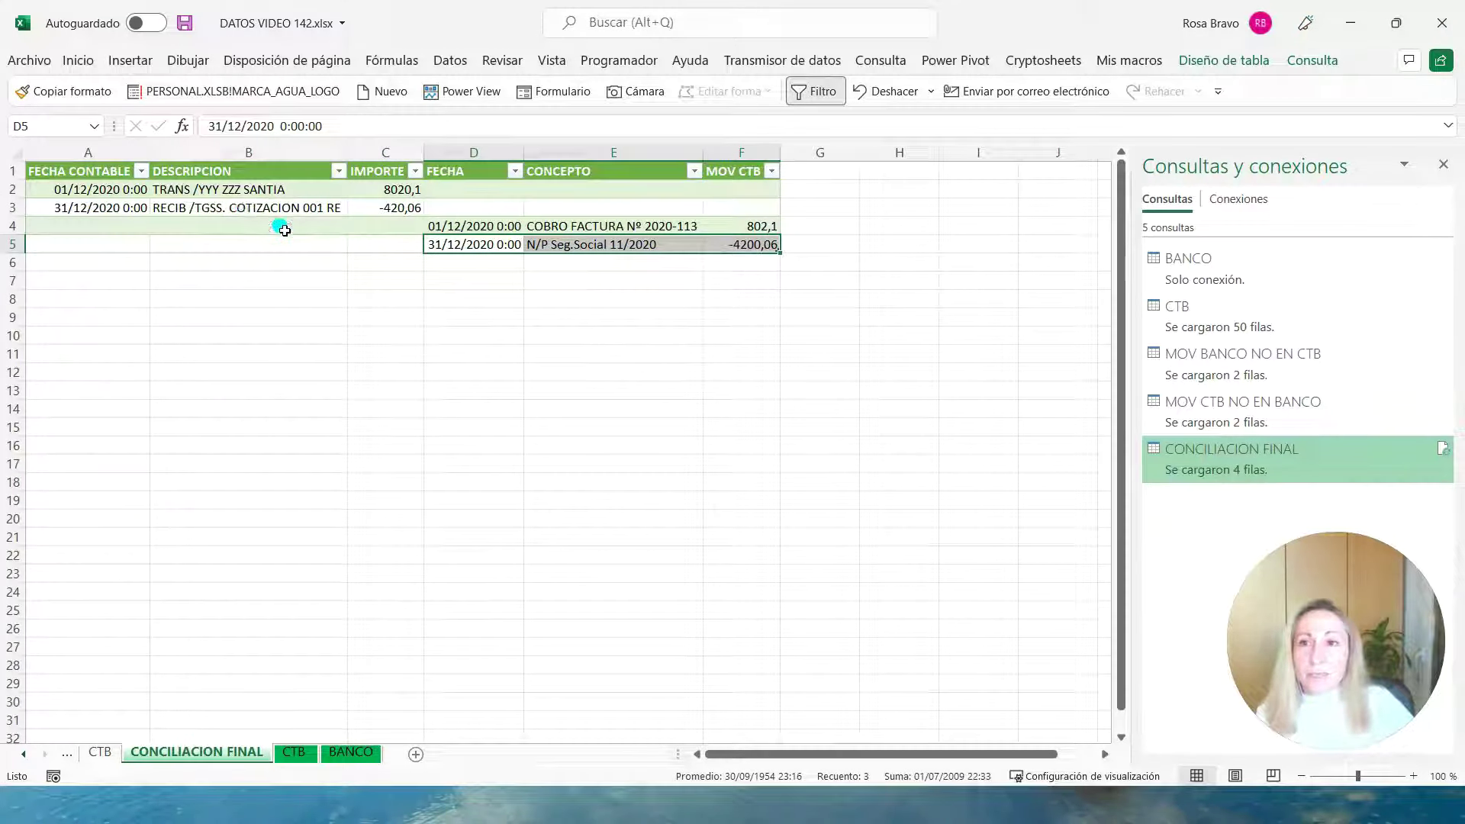
pyautogui.moveTo(107, 153); pyautogui.dragTo(385, 154)
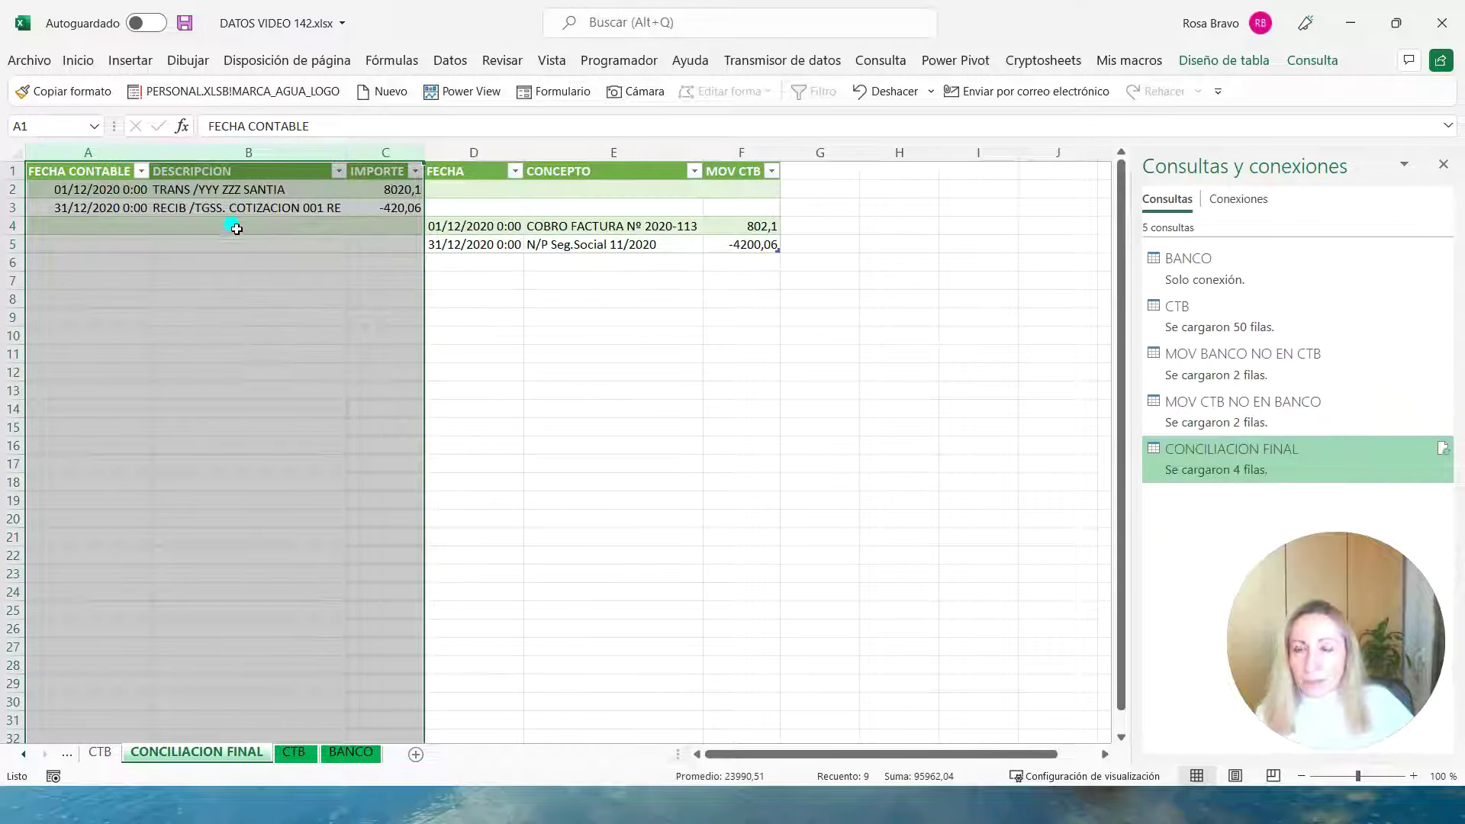
pyautogui.moveTo(79, 208); pyautogui.dragTo(369, 210)
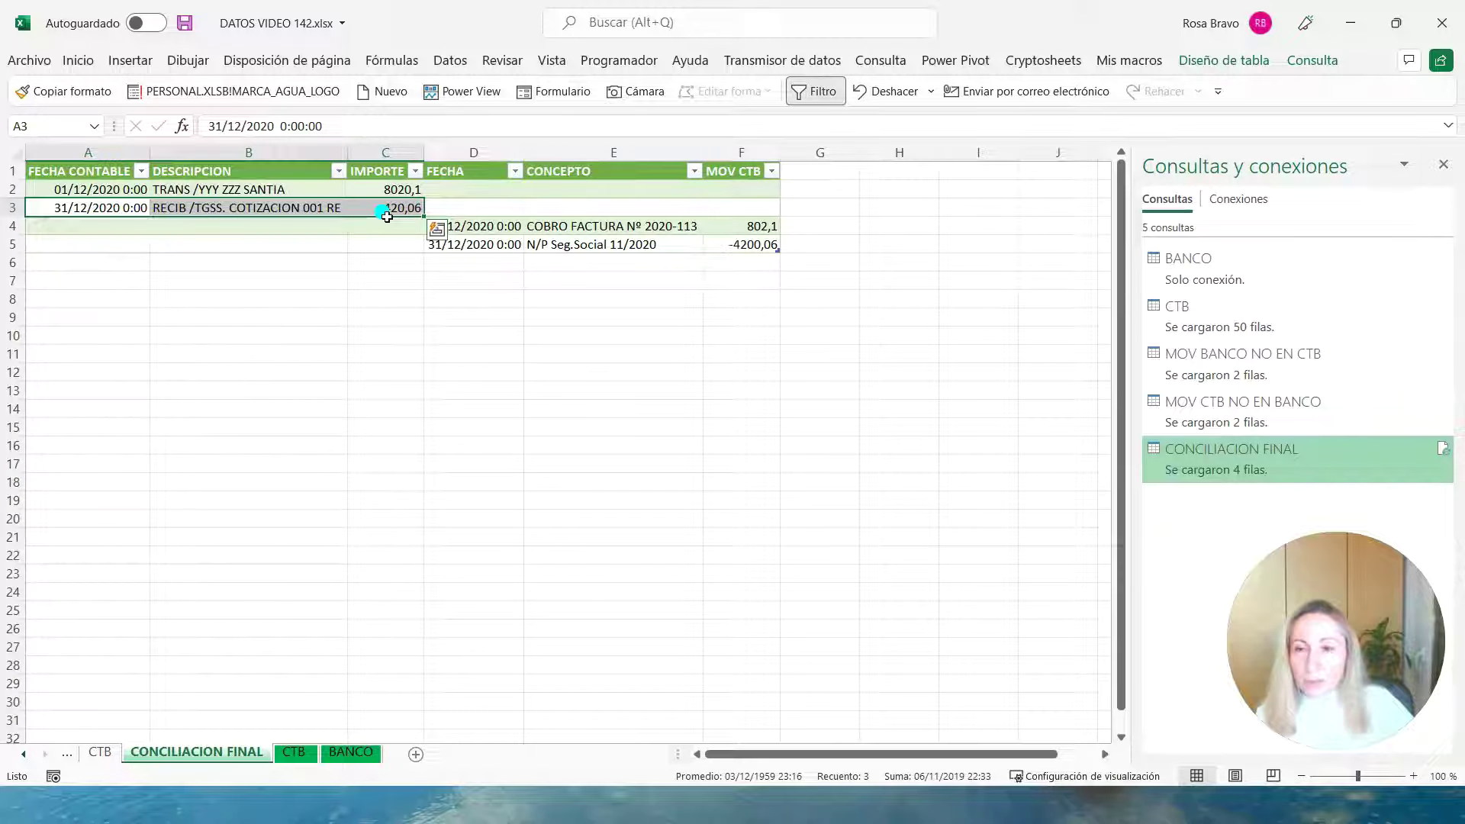
pyautogui.moveTo(474, 152); pyautogui.dragTo(740, 154)
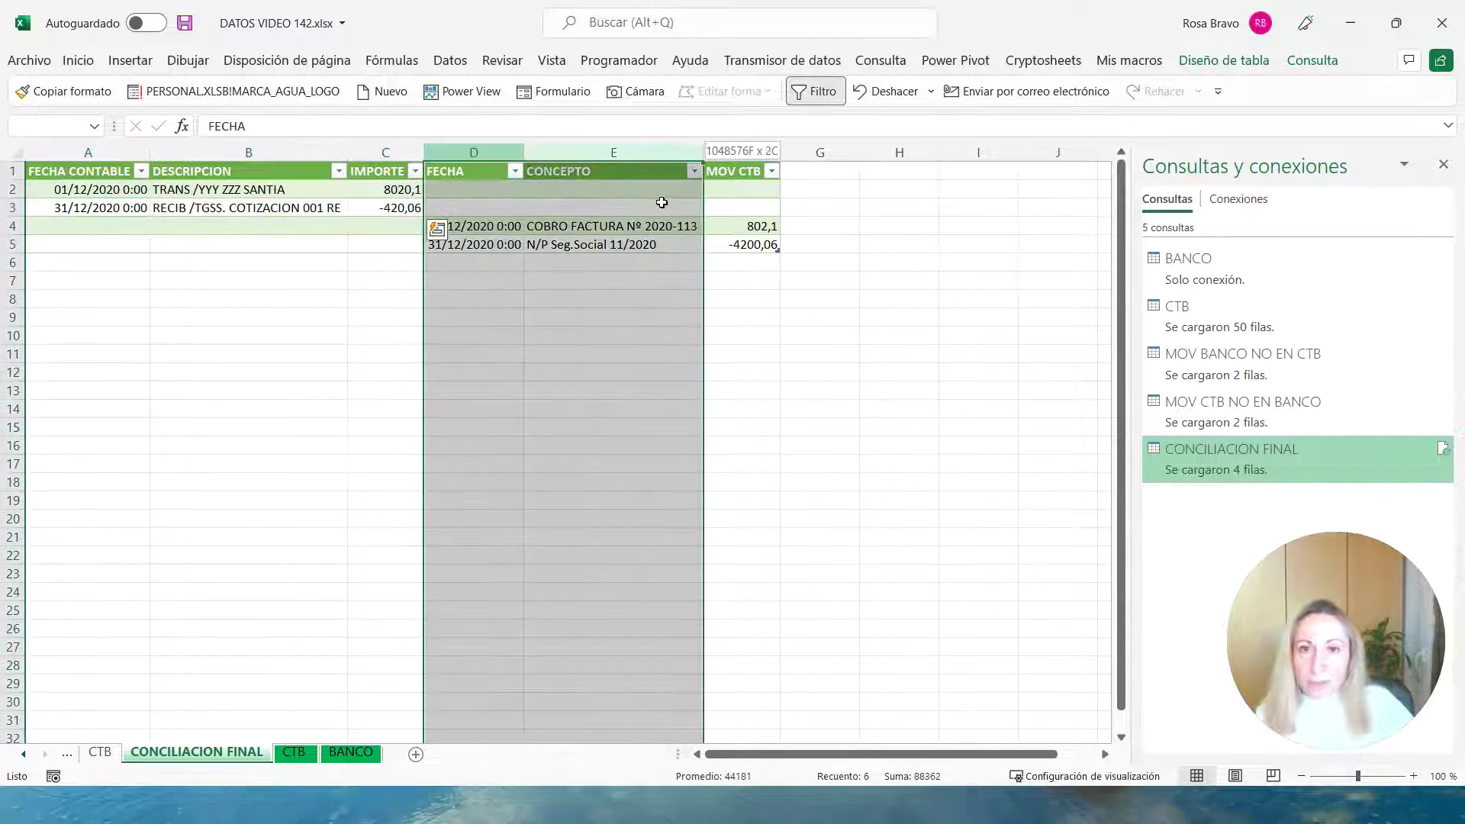
pyautogui.moveTo(507, 248); pyautogui.dragTo(748, 260)
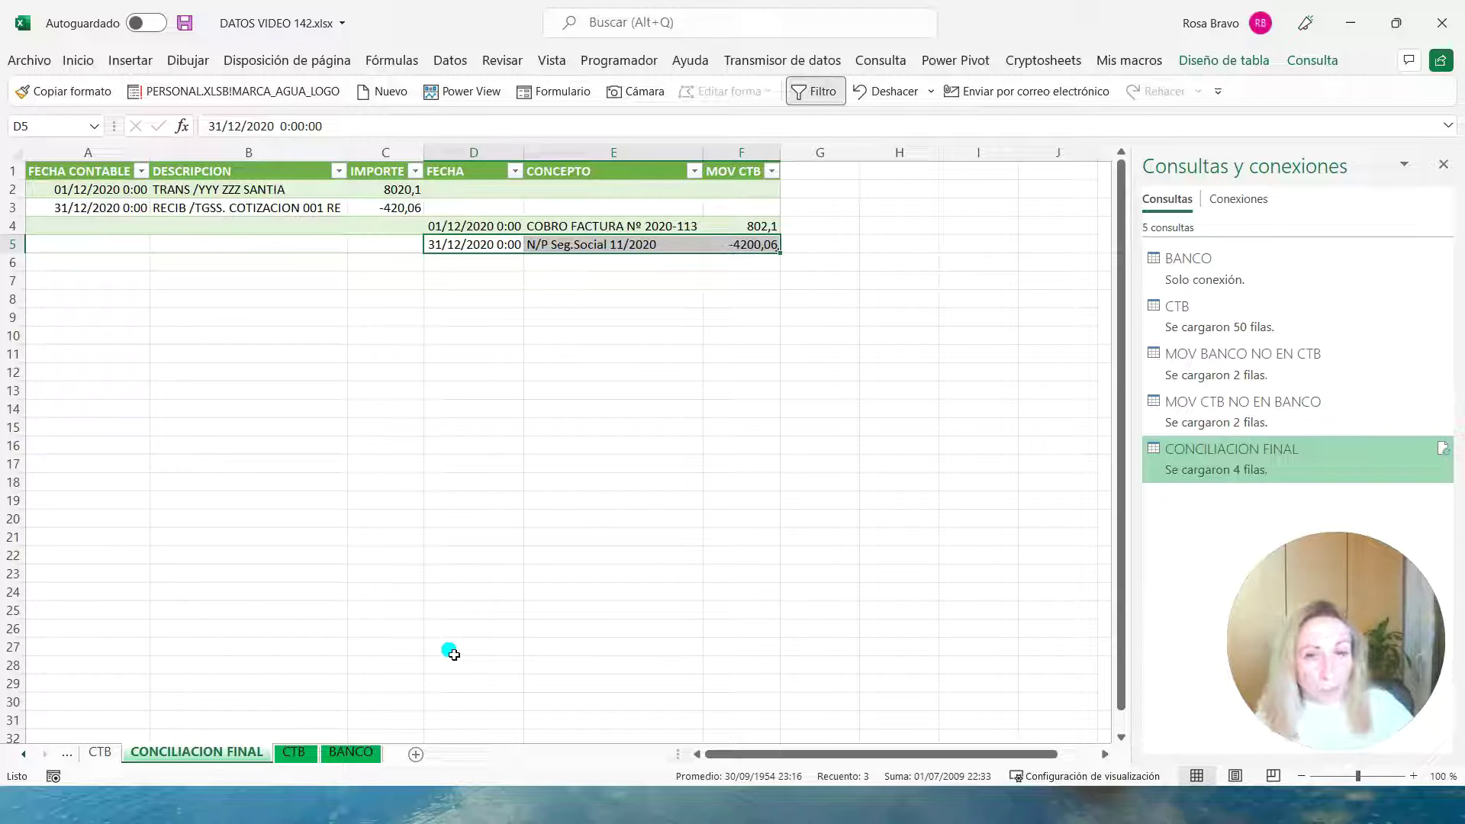
# In the source CTB ledger, correct the HABER amount of N/P Seg.Social 11/2020 to 420,06.
pyautogui.click(293, 753)
pyautogui.scroll(9, 516, 562)
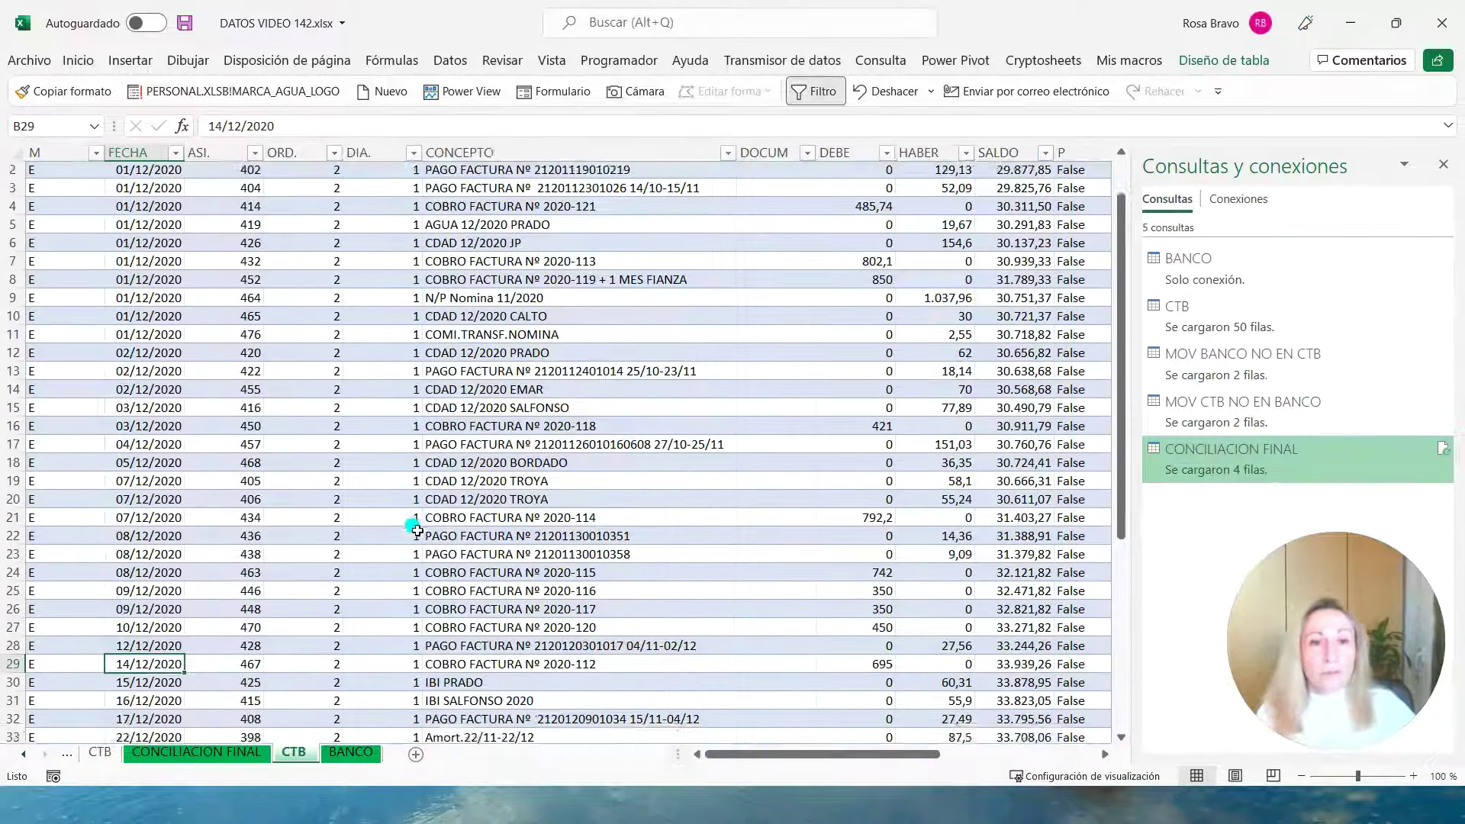
pyautogui.scroll(-9, 412, 534)
pyautogui.click(938, 518)
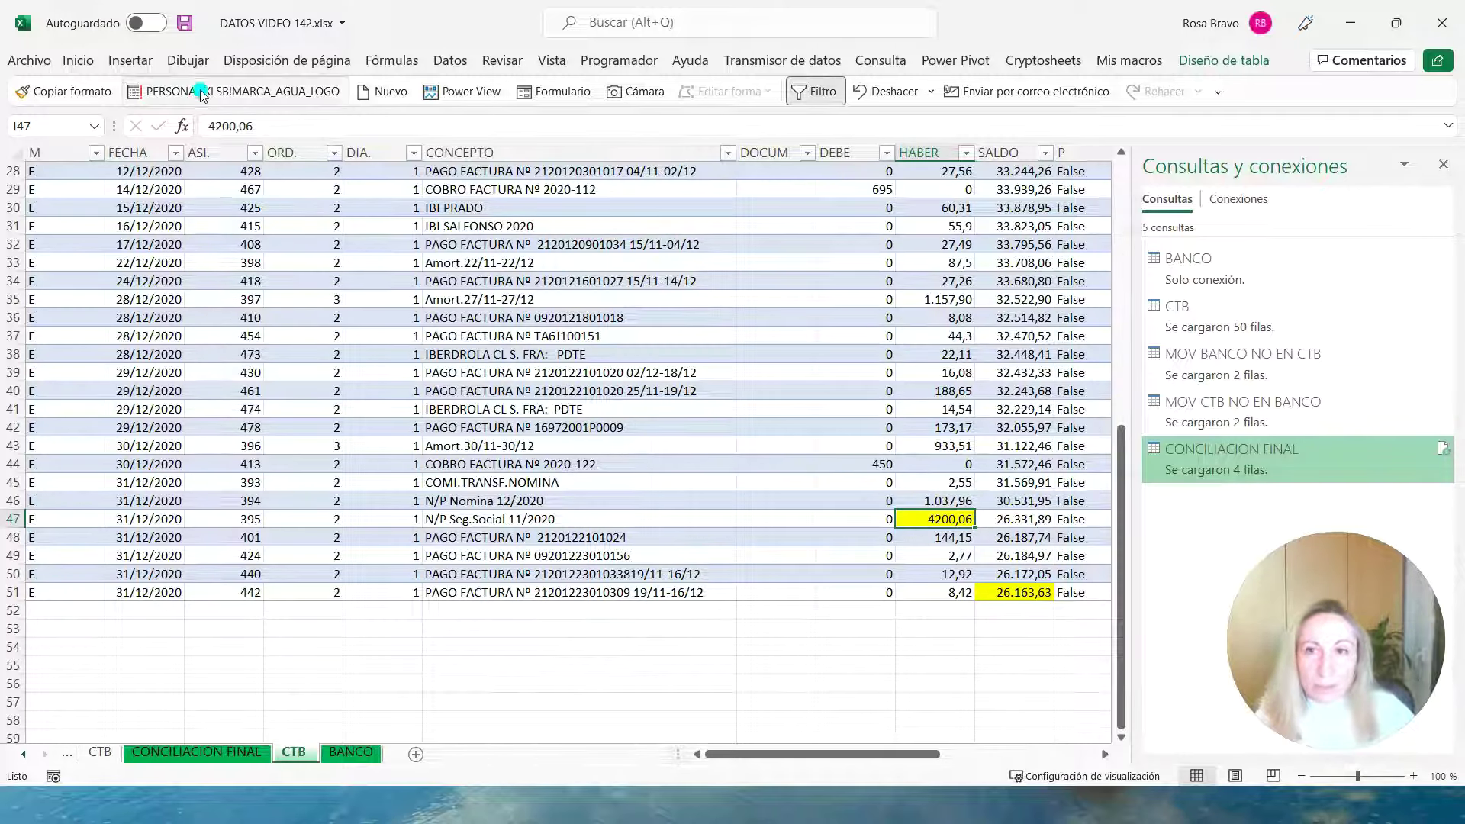
pyautogui.click(231, 125)
pyautogui.press('BackSpace')
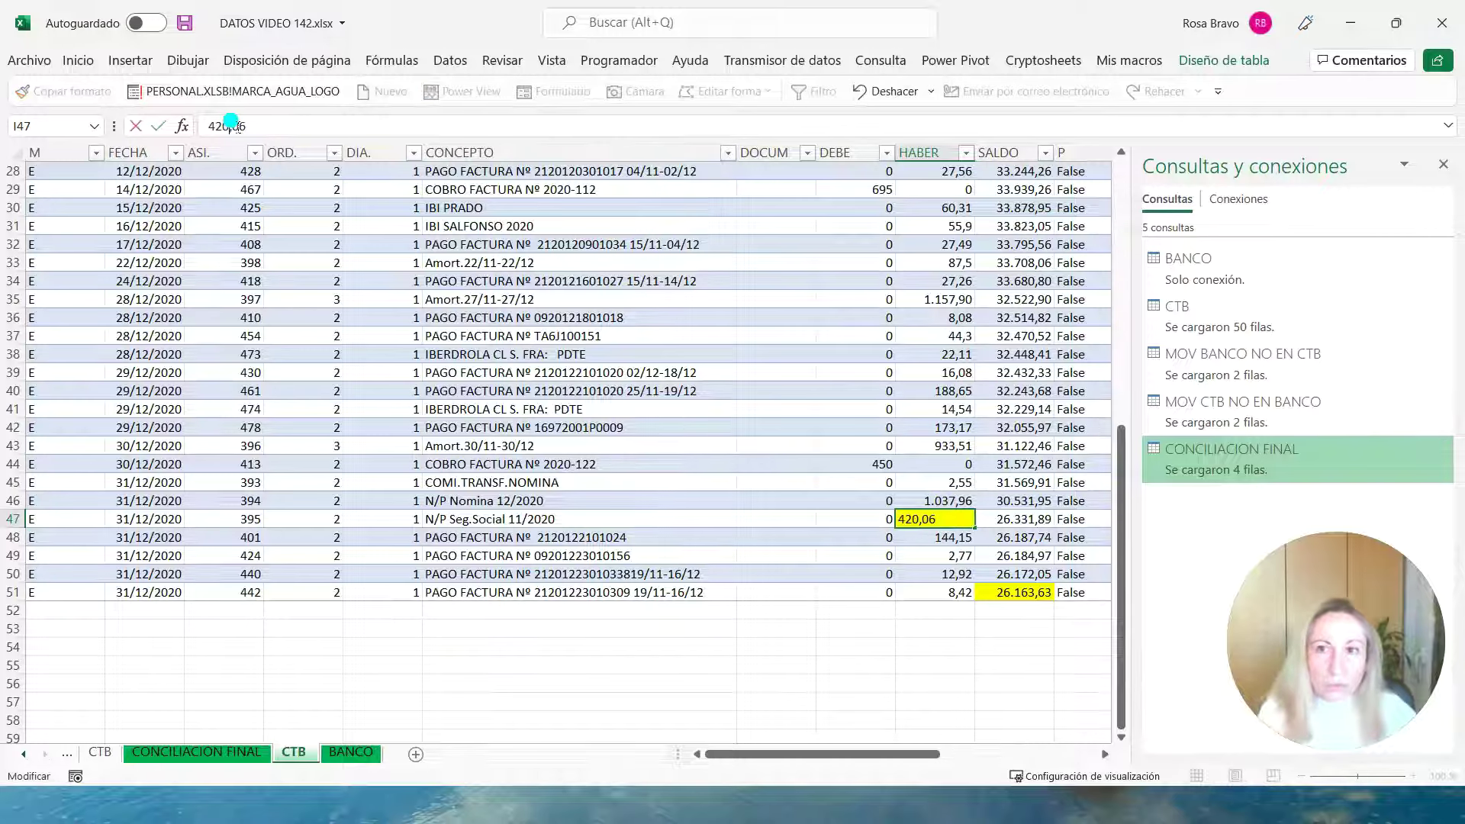
pyautogui.press('Tab')
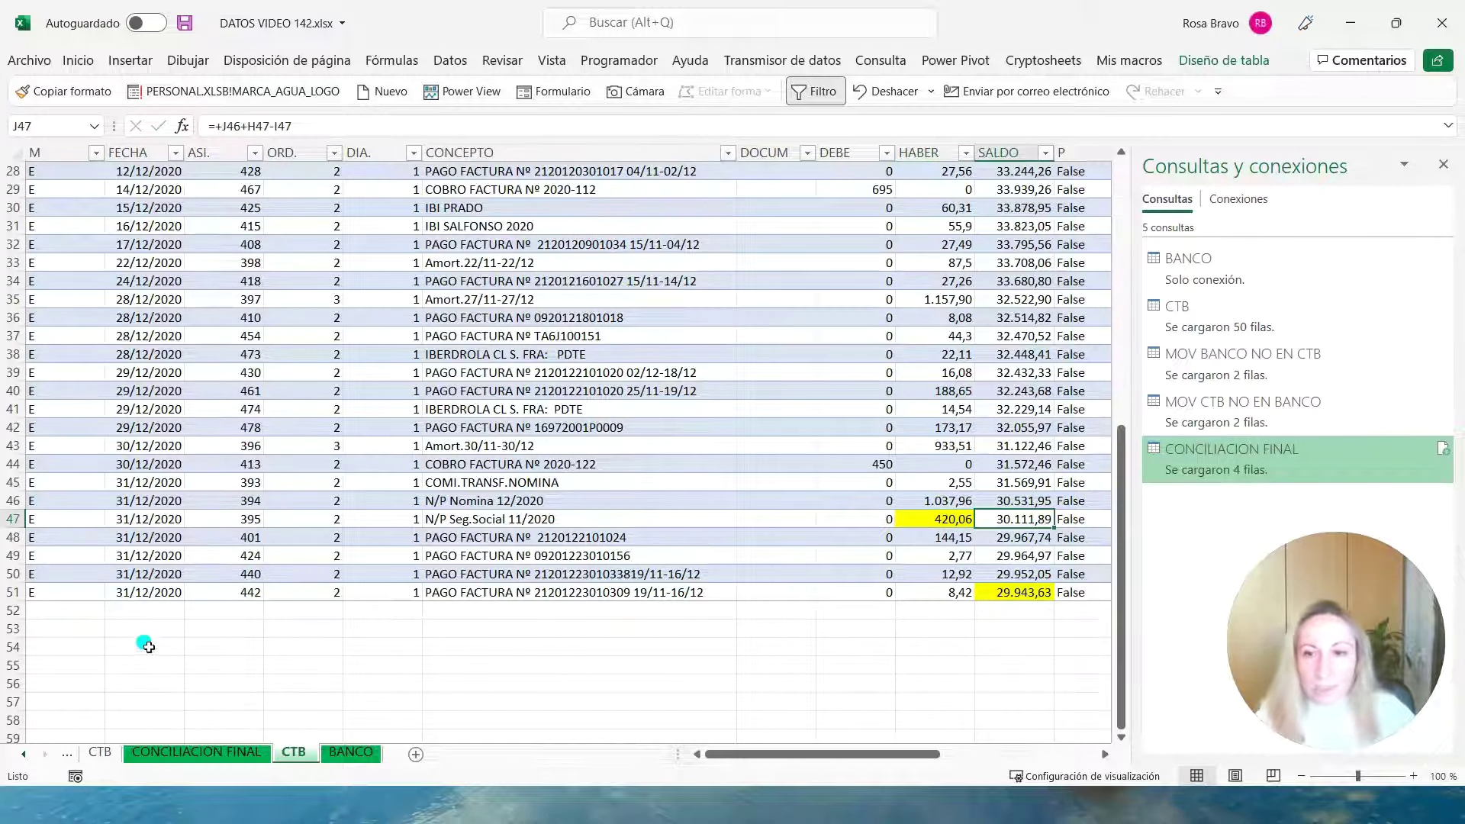
# Refresh all the workbook's queries and check the bank and ledger entries listed in CONCILIACION FINAL.
pyautogui.click(196, 752)
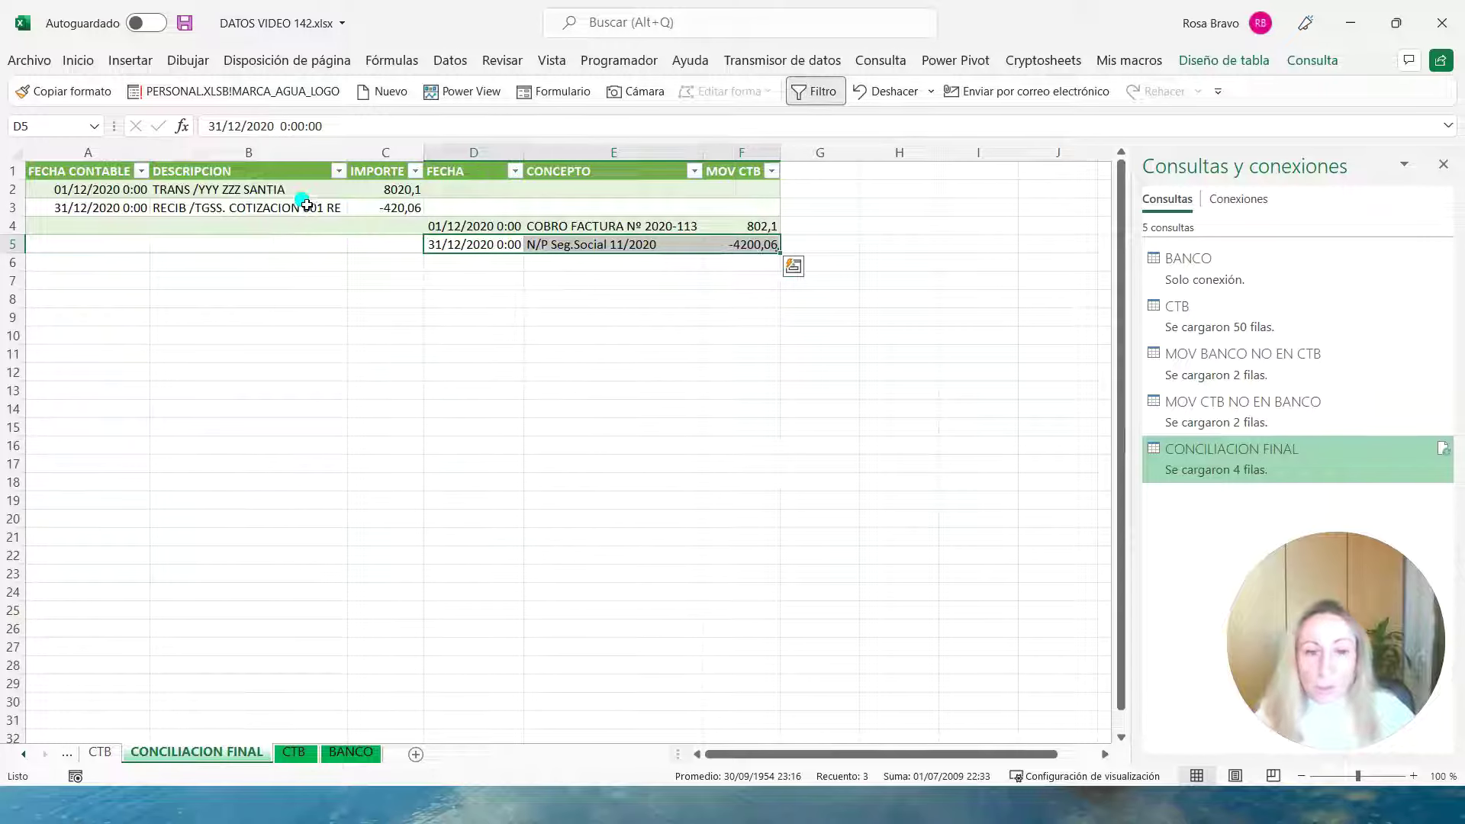
pyautogui.click(449, 60)
pyautogui.click(175, 139)
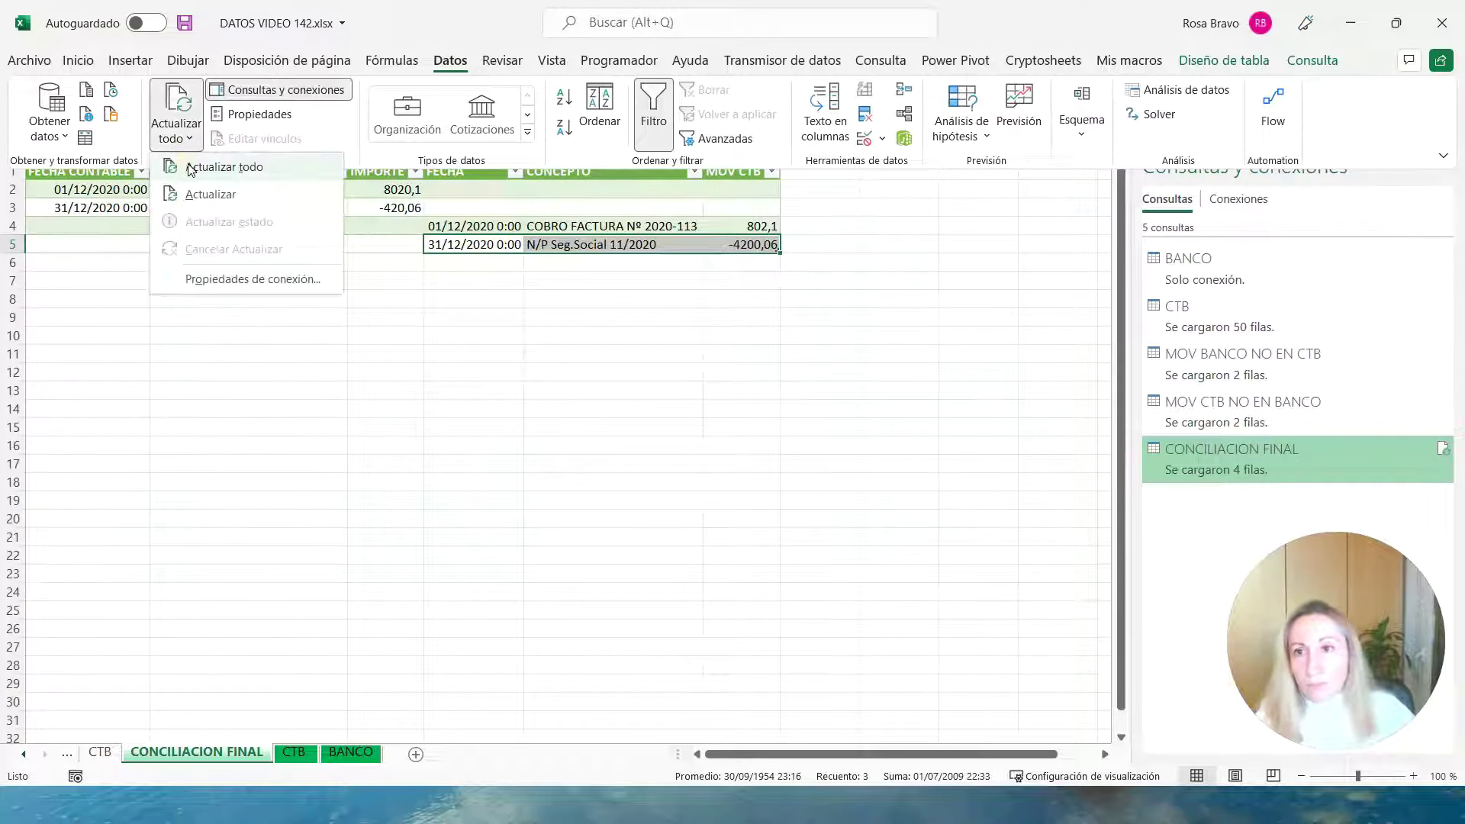
pyautogui.click(191, 168)
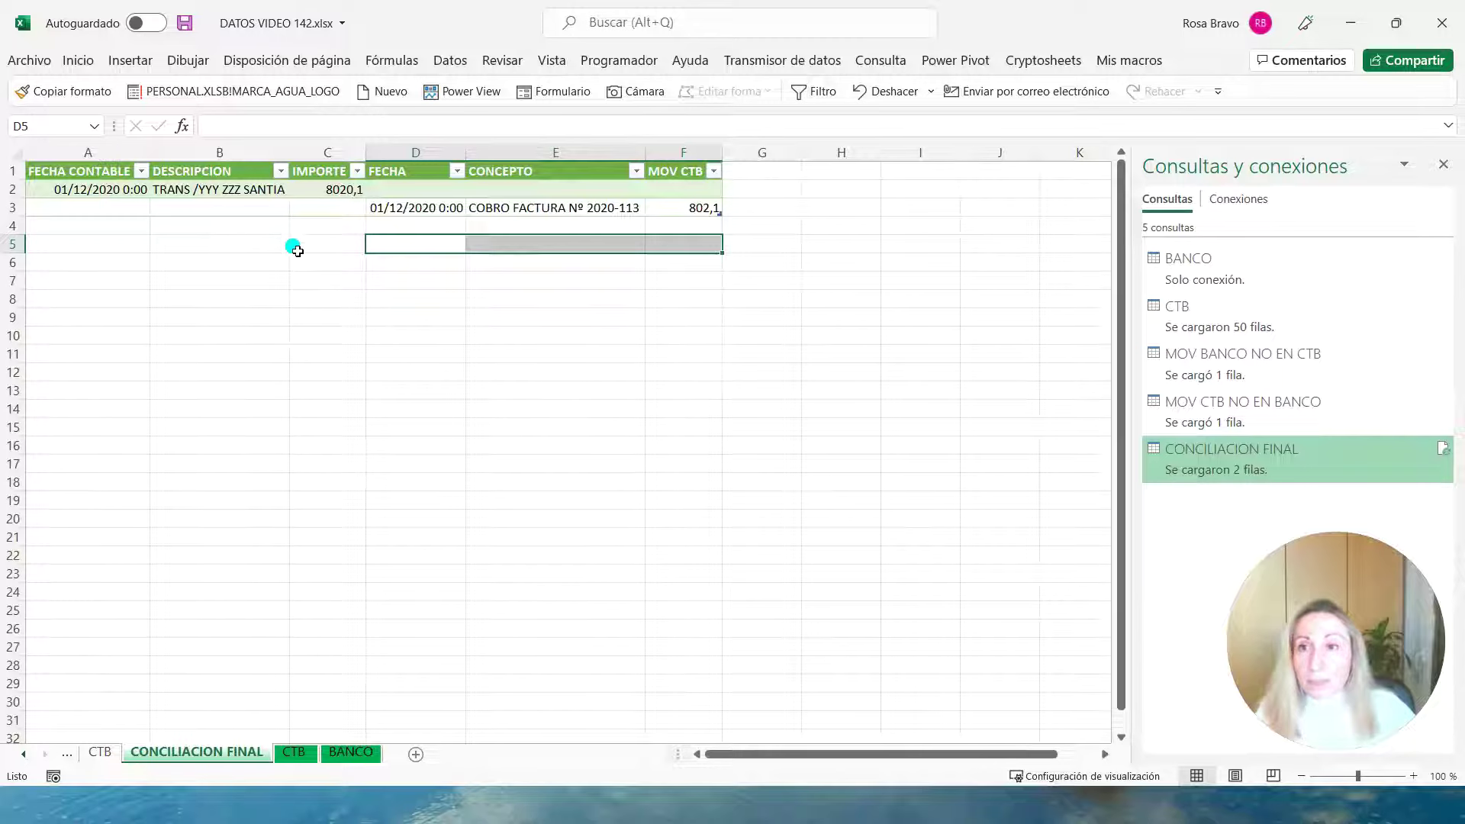
pyautogui.moveTo(111, 188); pyautogui.dragTo(329, 192)
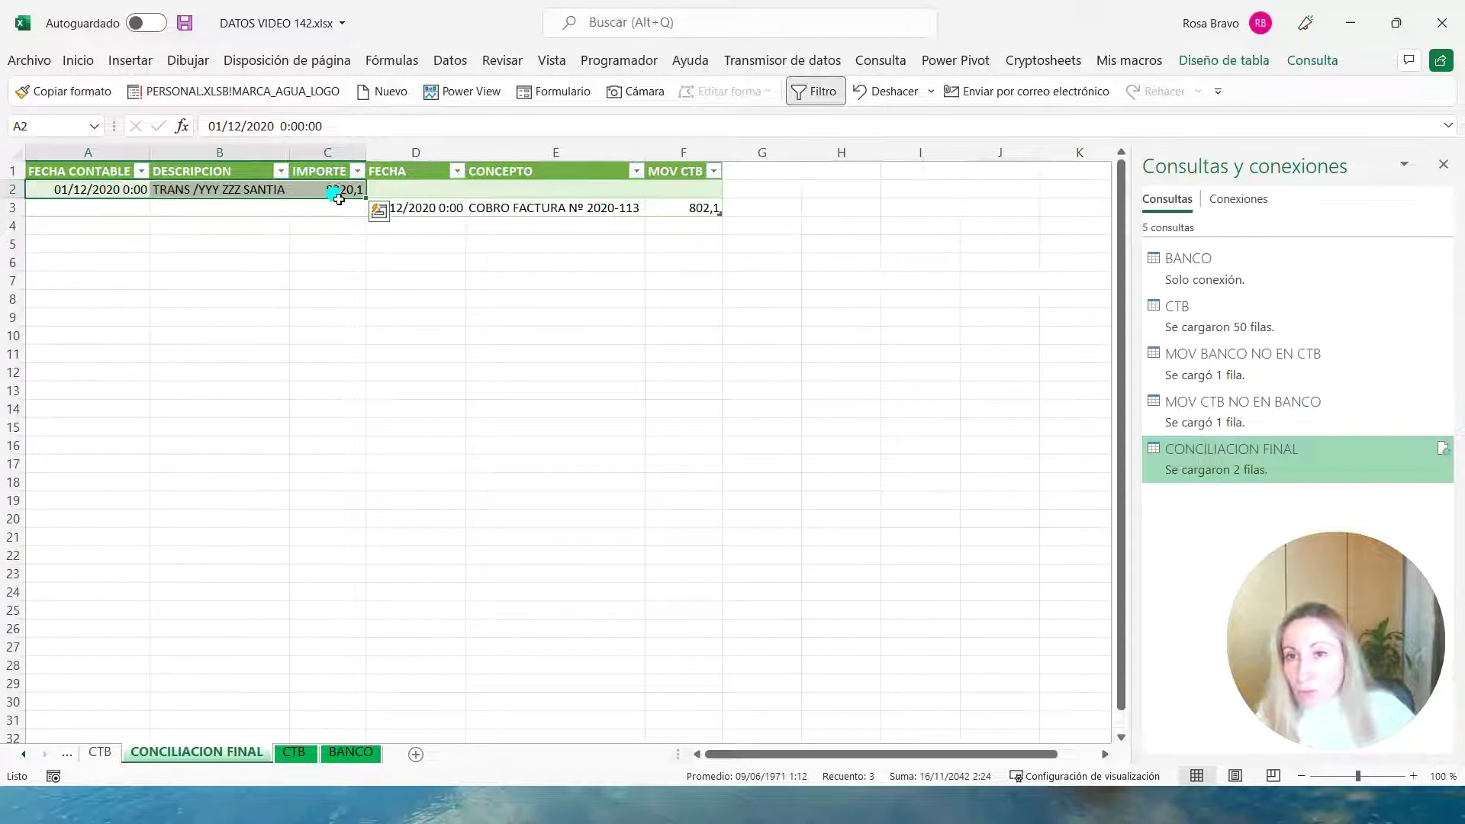
pyautogui.moveTo(427, 207); pyautogui.dragTo(622, 210)
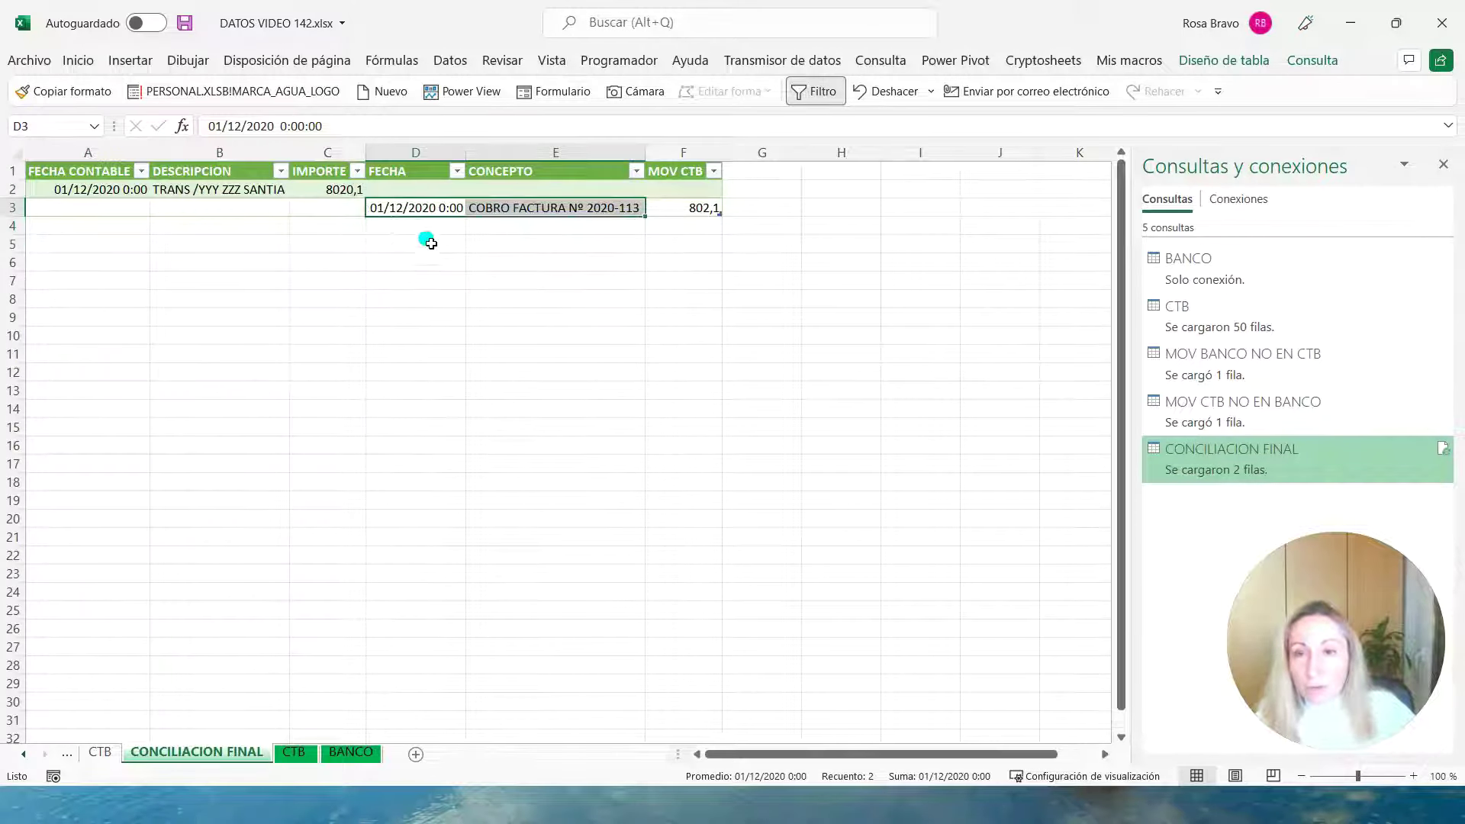
pyautogui.click(696, 209)
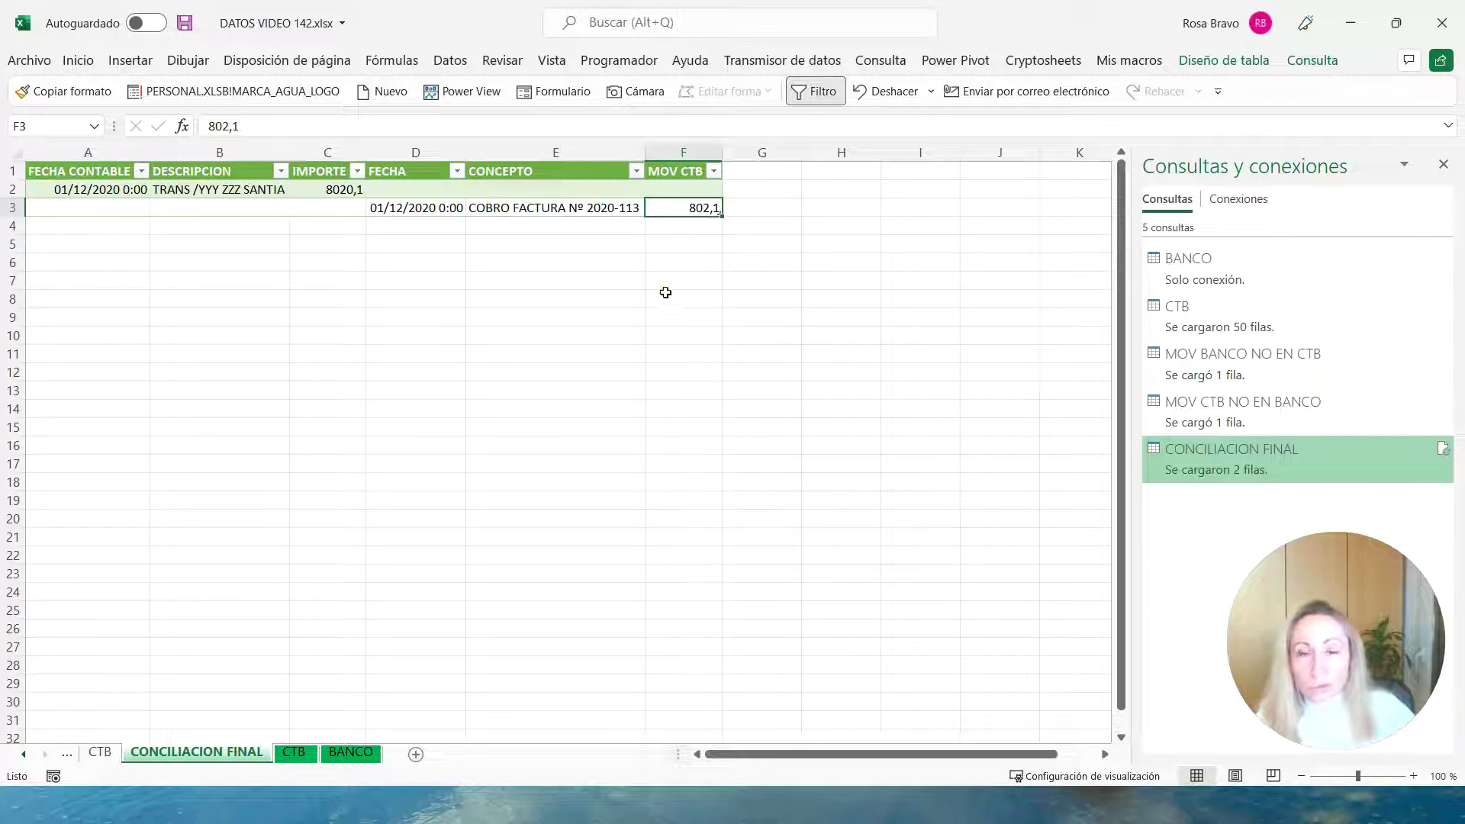
# Compare the unmatched 01/12/2020 bank transfer and COBRO FACTURA Nº 2020-113 amounts in CONCILIACION FINAL, and review the source CTB ledger.
pyautogui.moveTo(118, 152); pyautogui.dragTo(354, 162)
pyautogui.click(341, 187)
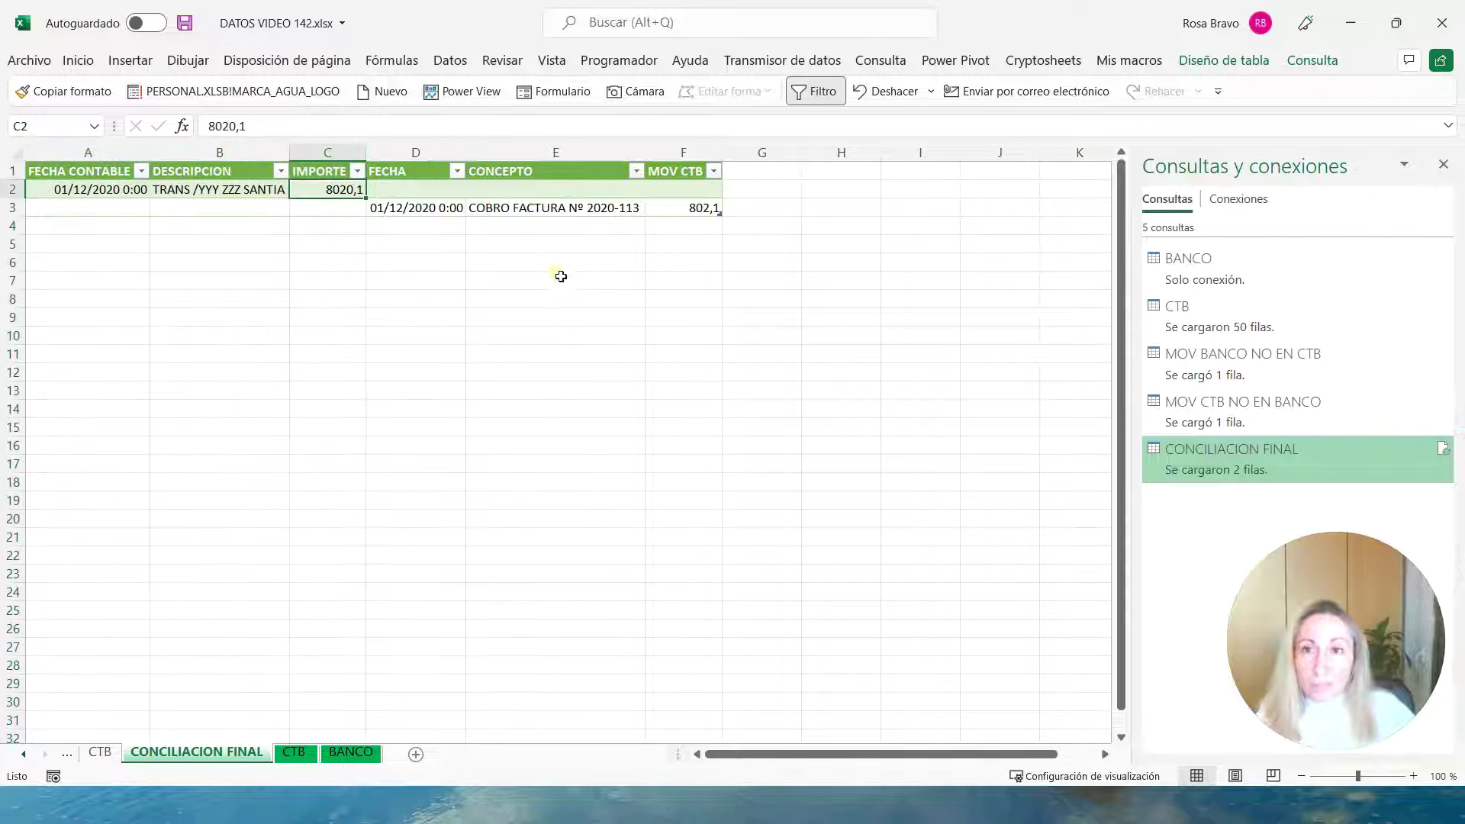
pyautogui.click(681, 213)
pyautogui.click(682, 211)
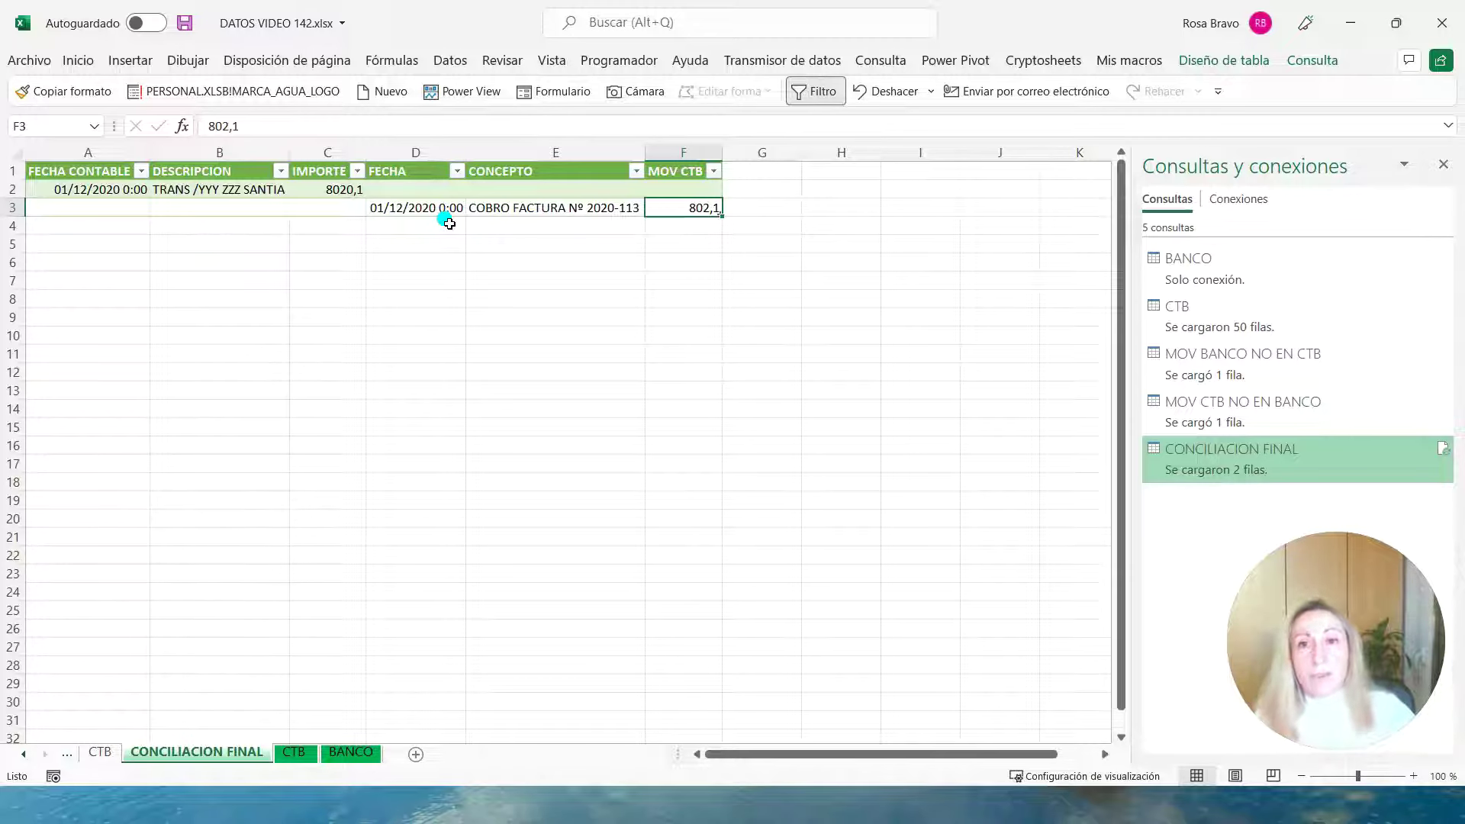
pyautogui.click(305, 753)
pyautogui.scroll(9, 353, 355)
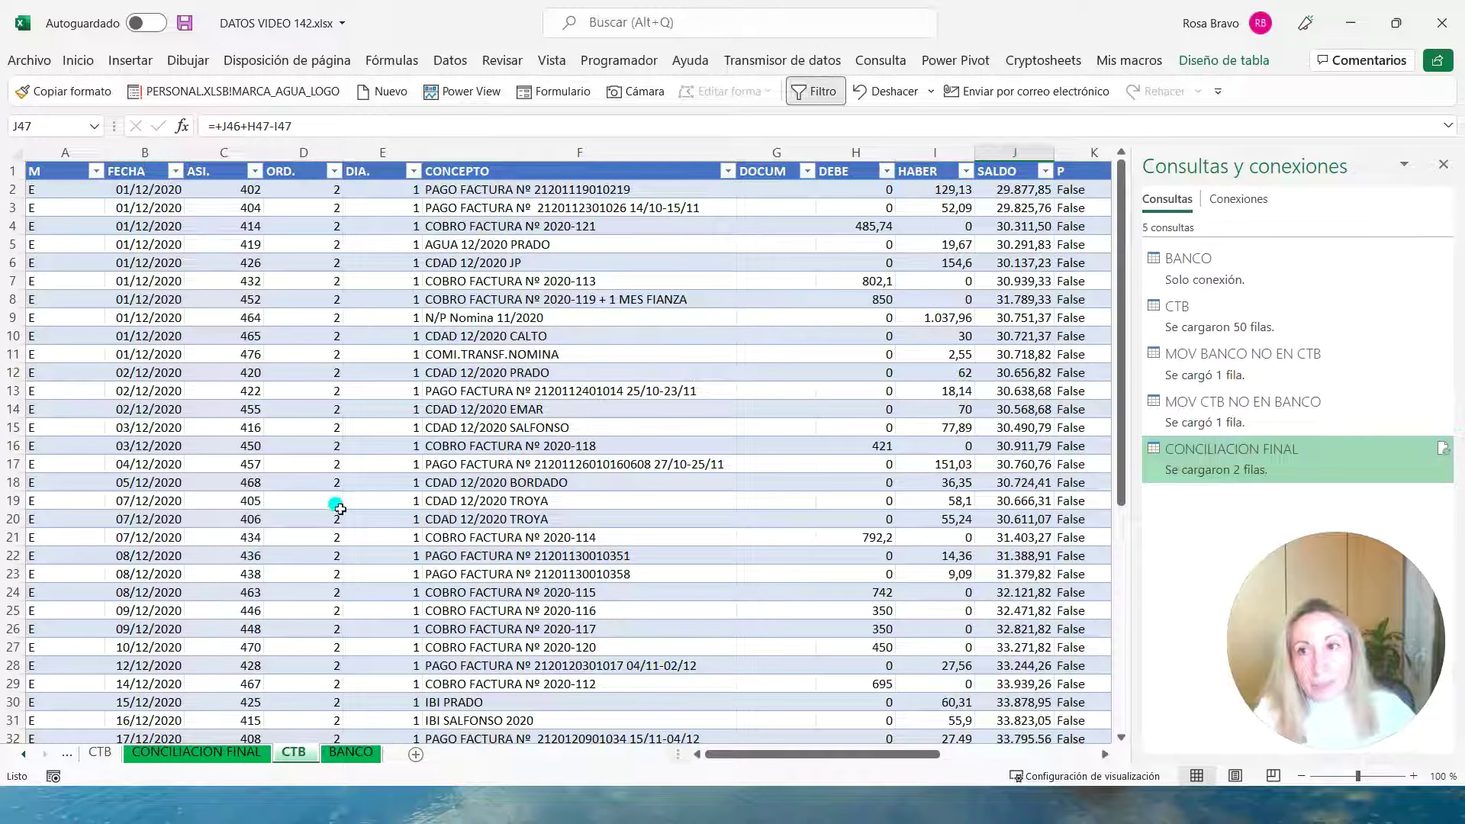
pyautogui.click(59, 174)
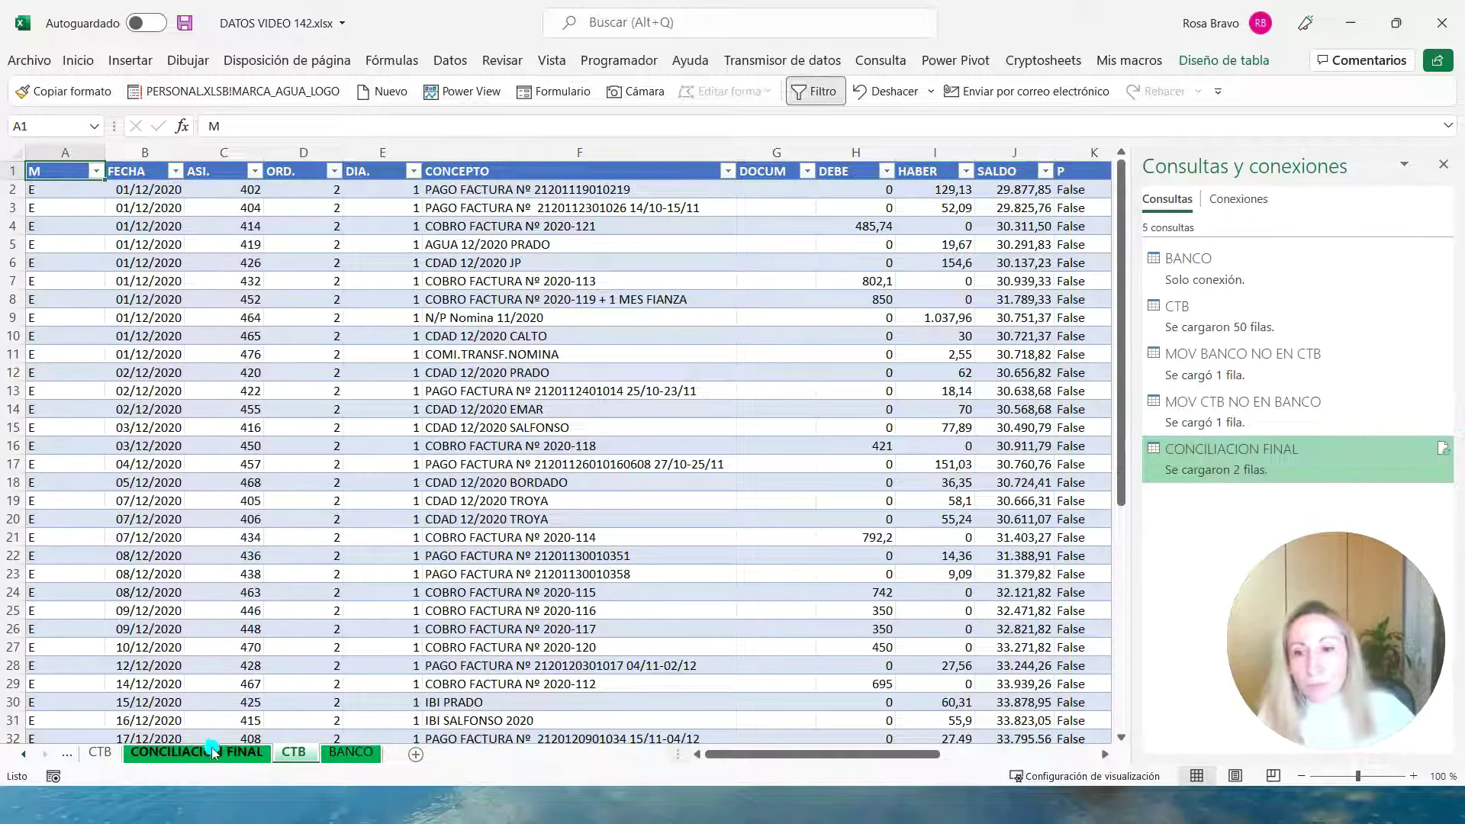
pyautogui.scroll(-7, 524, 474)
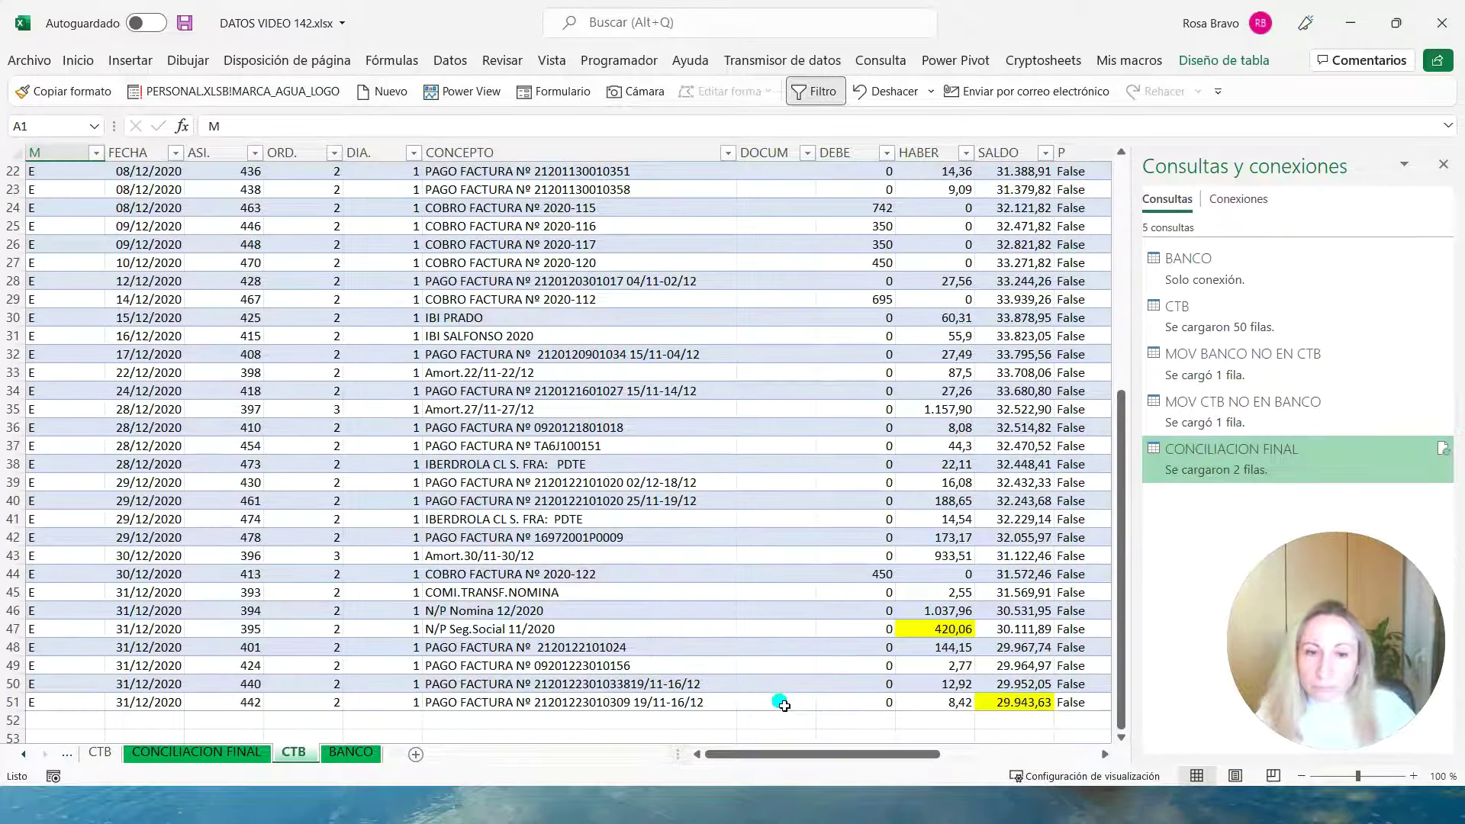
pyautogui.scroll(6, 778, 697)
pyautogui.click(199, 747)
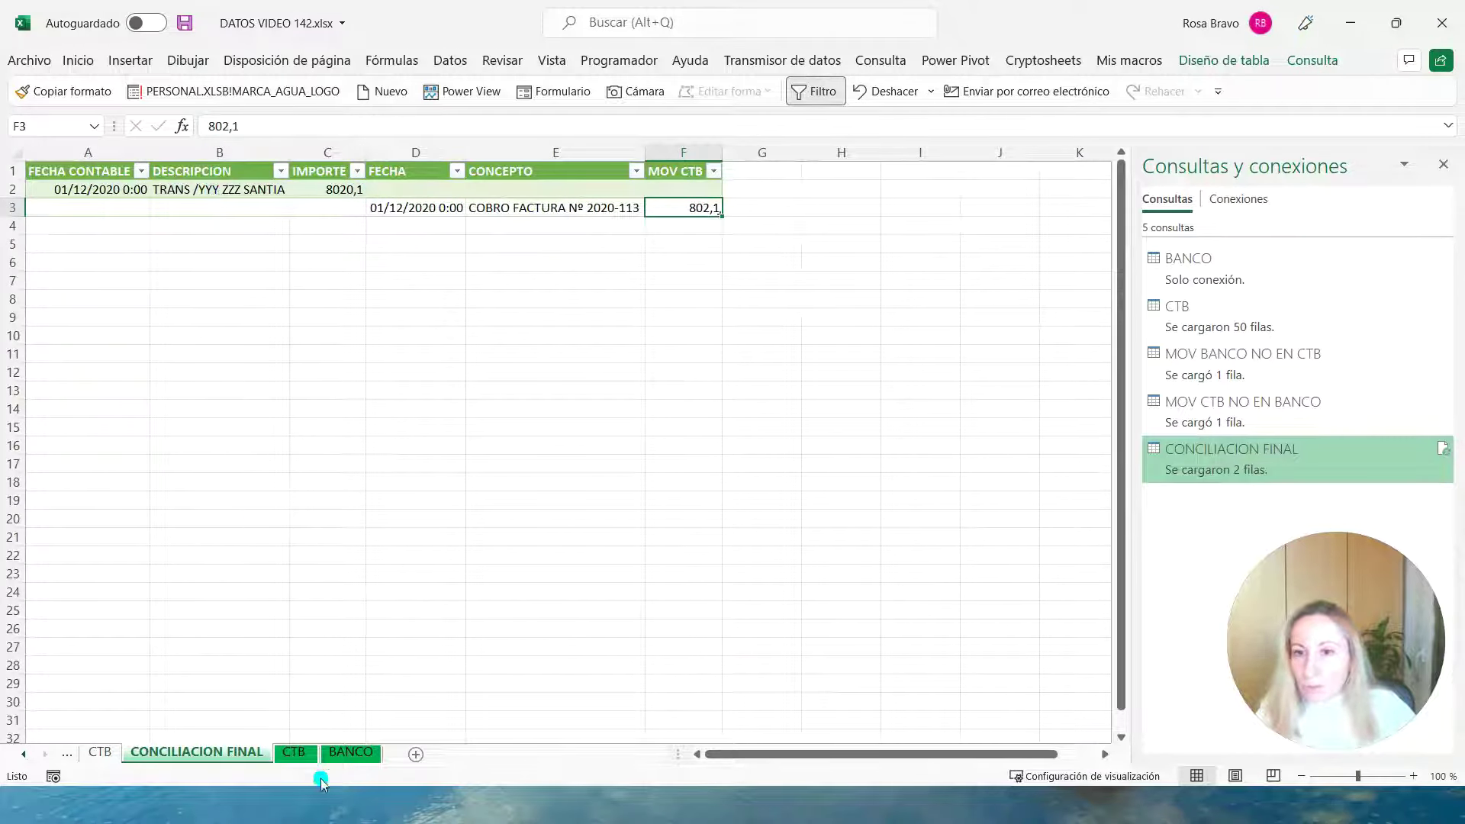
# In the source CTB ledger, correct the DEBE amount of COBRO FACTURA Nº 2020-113 to 8020,1.
pyautogui.click(298, 752)
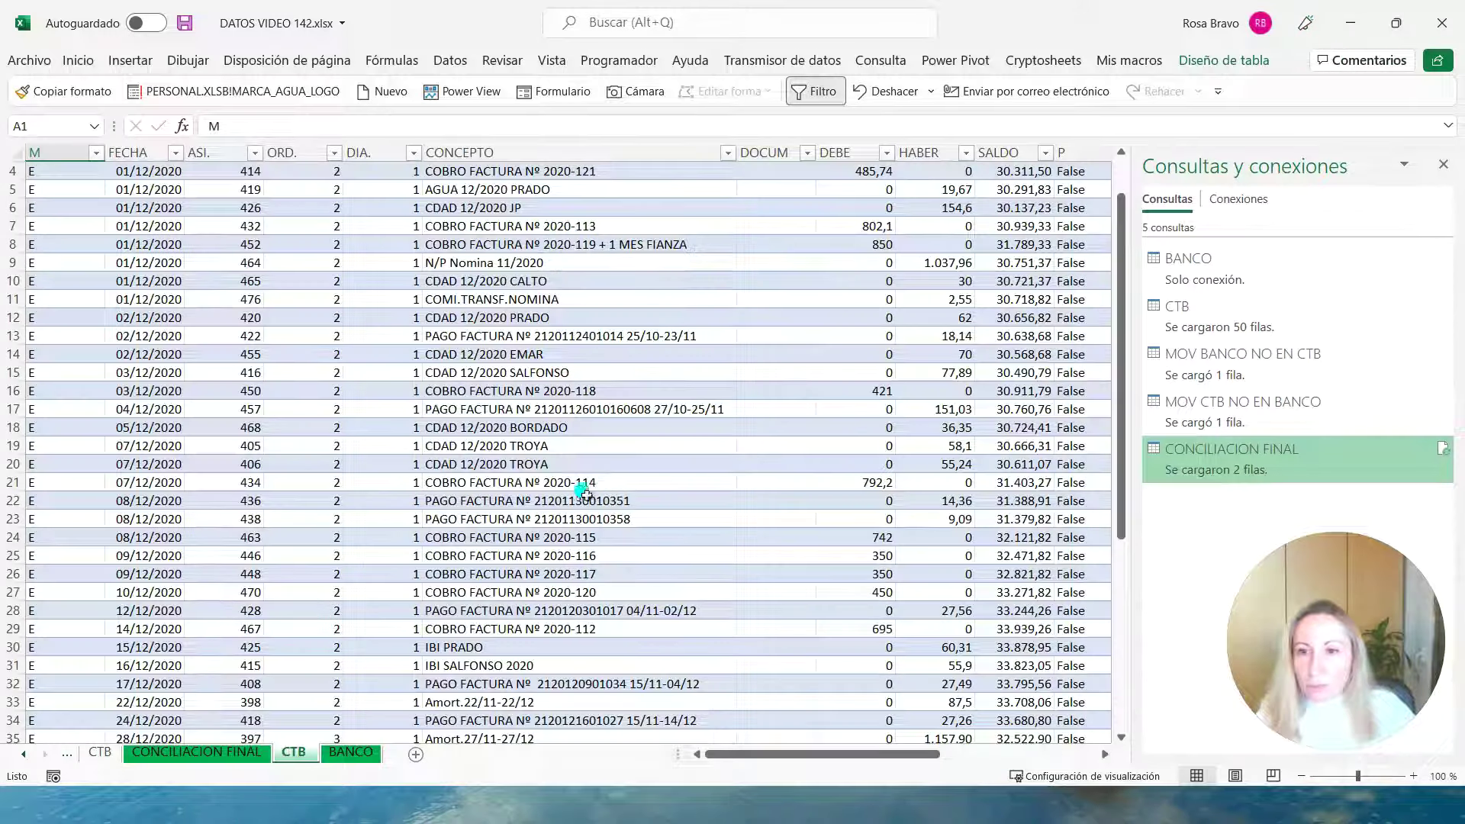
pyautogui.scroll(1, 580, 488)
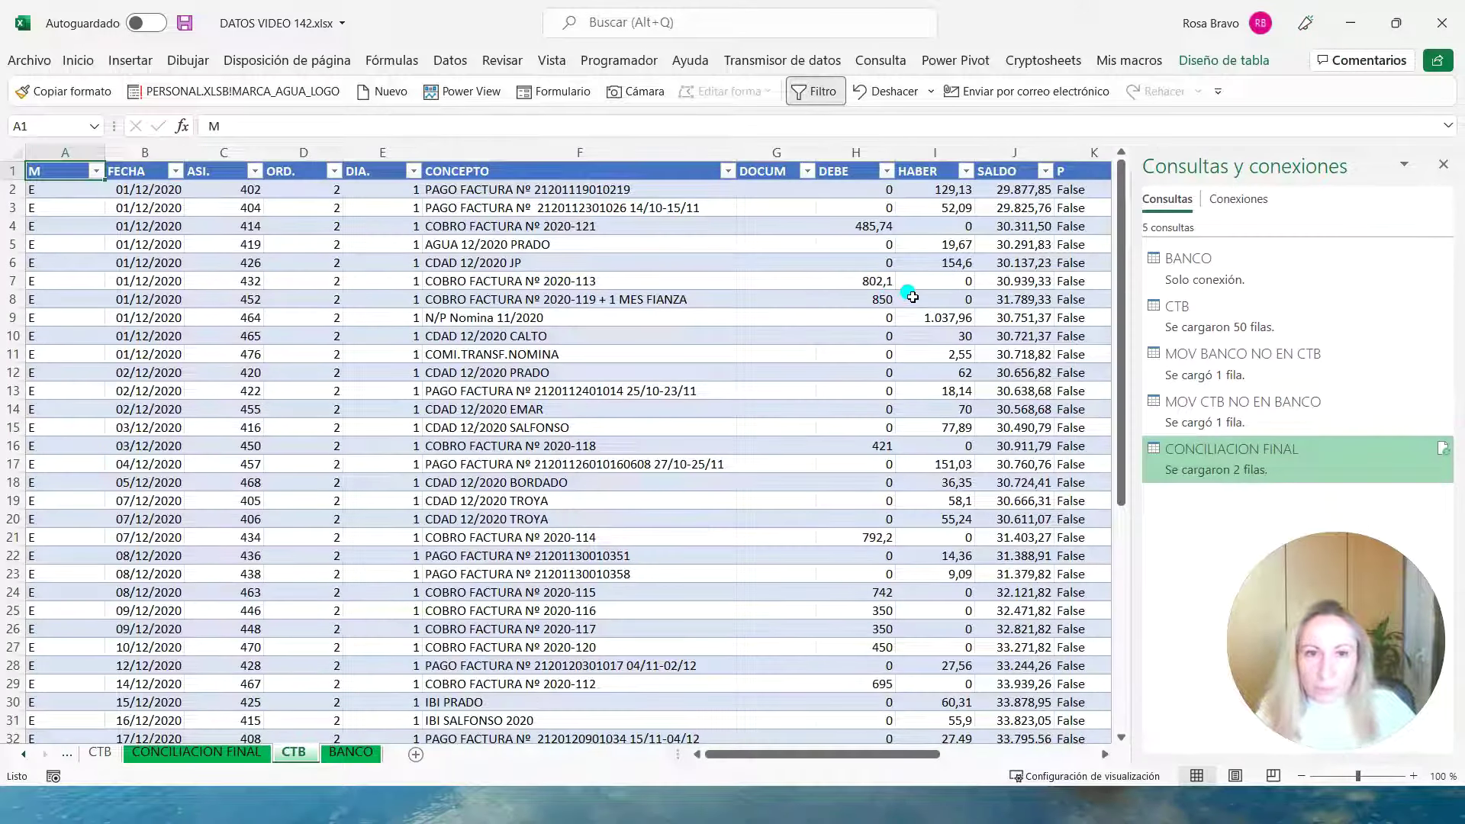
pyautogui.click(828, 284)
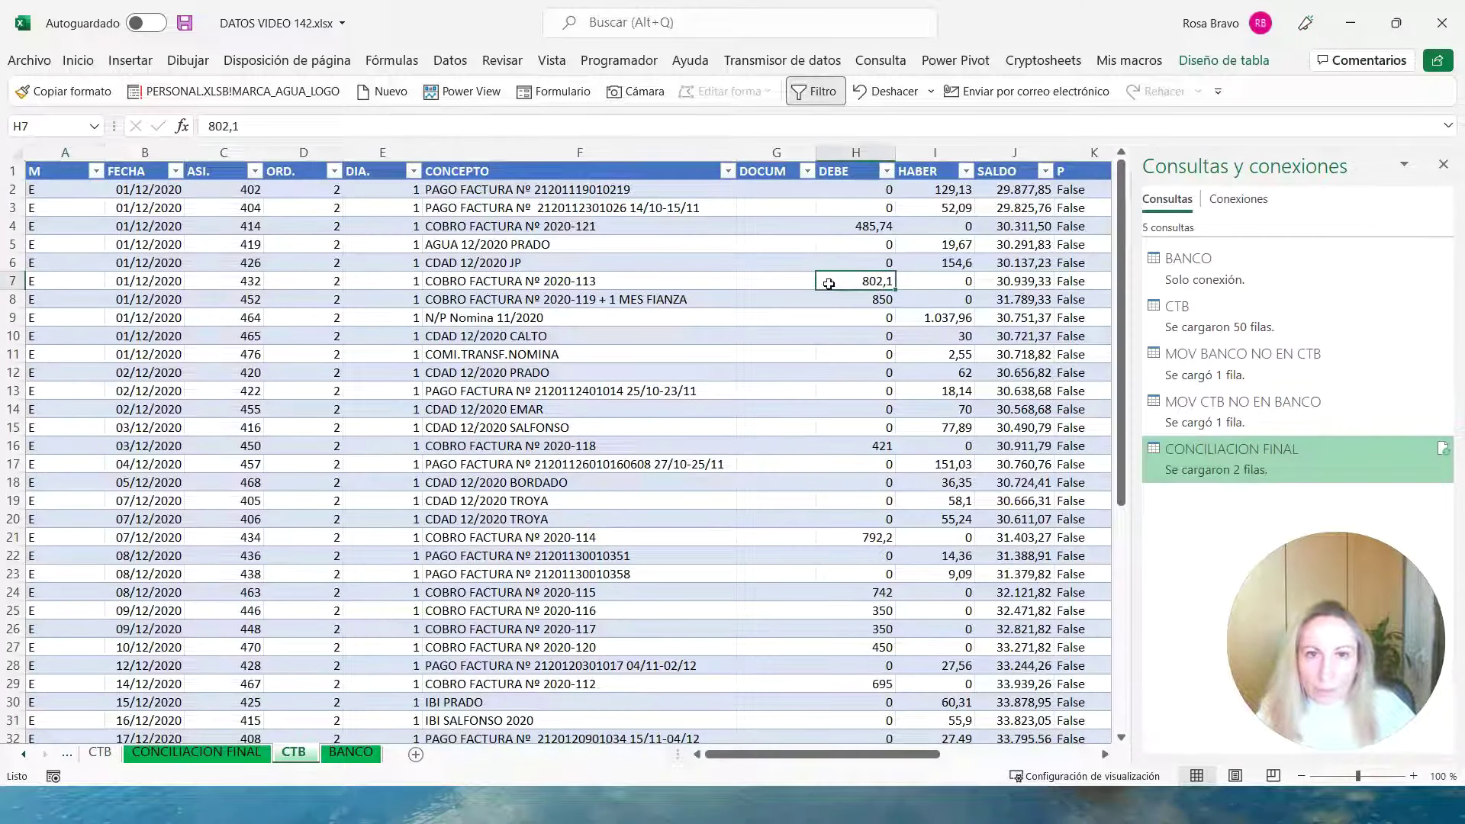
pyautogui.click(213, 754)
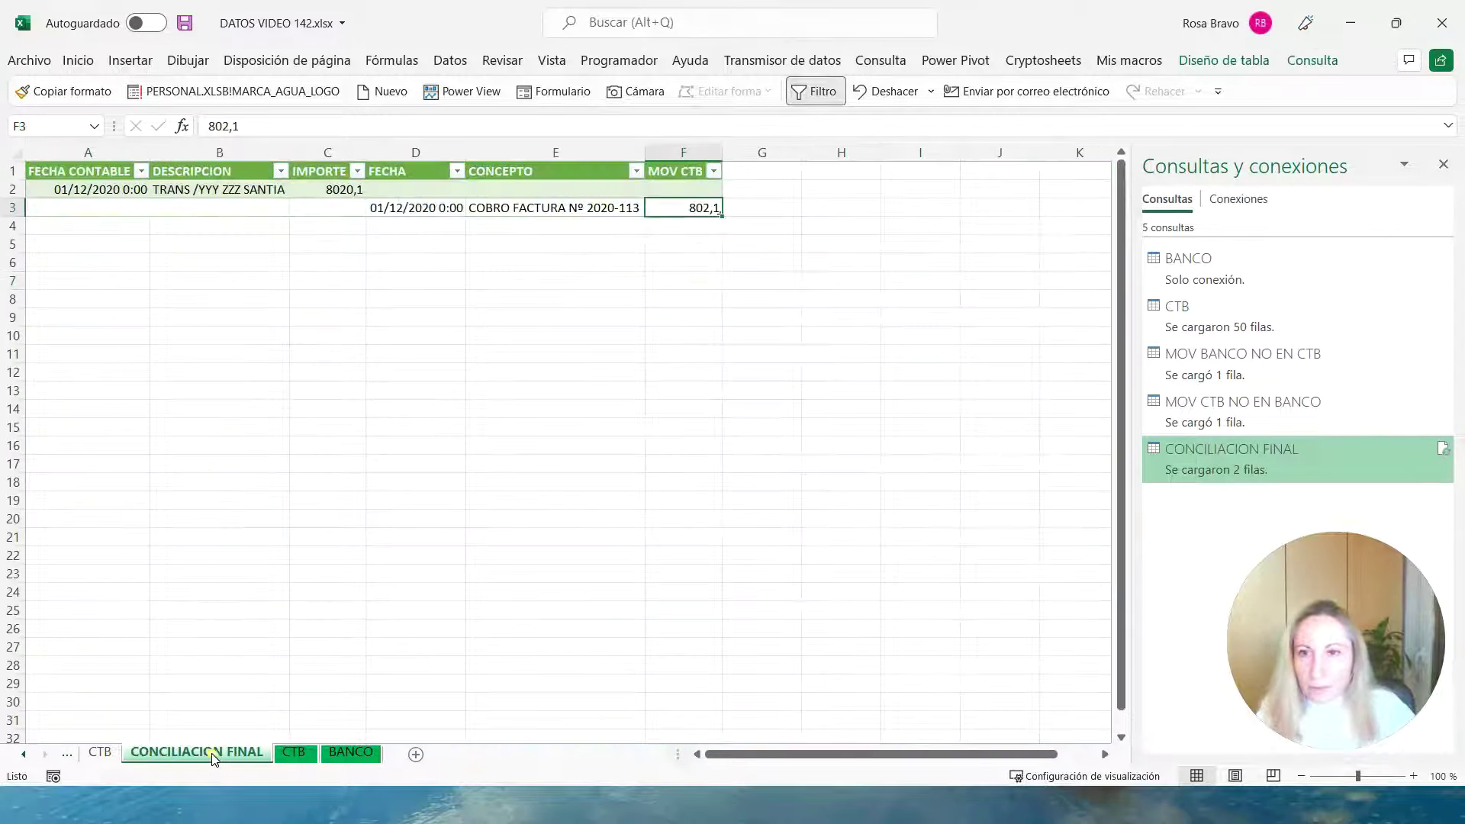
pyautogui.click(294, 754)
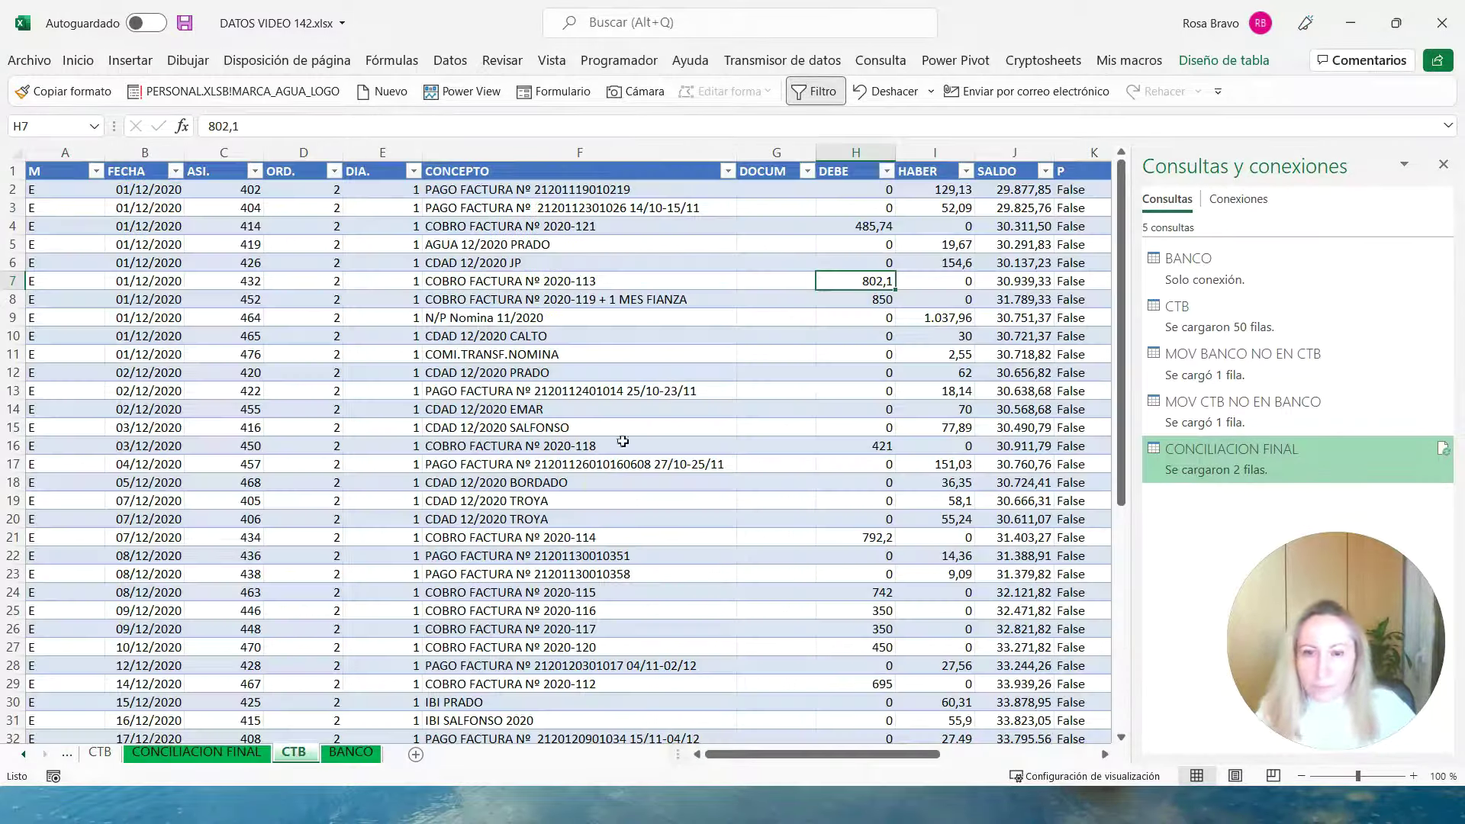
pyautogui.click(230, 125)
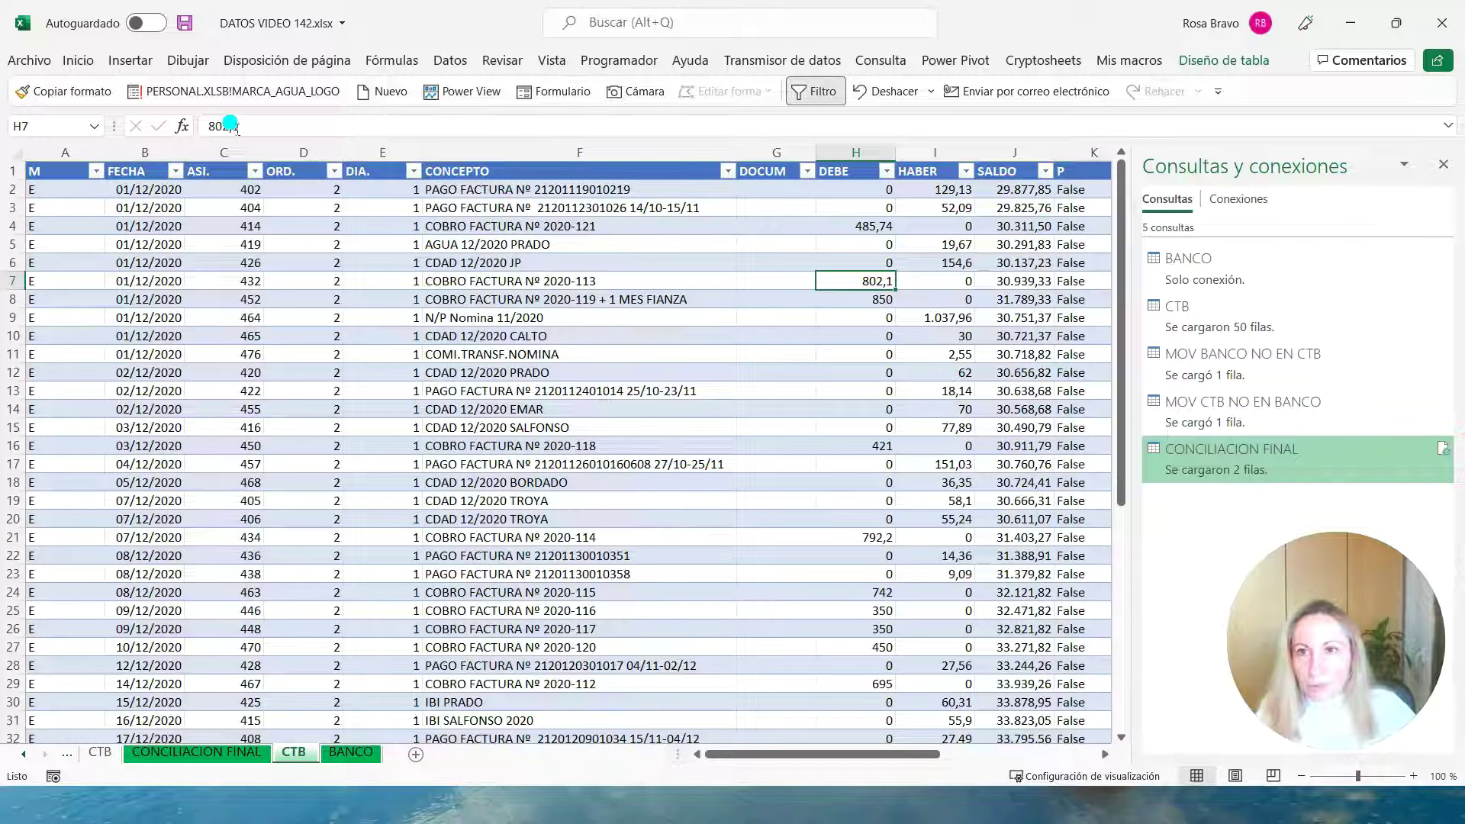
pyautogui.click(229, 126)
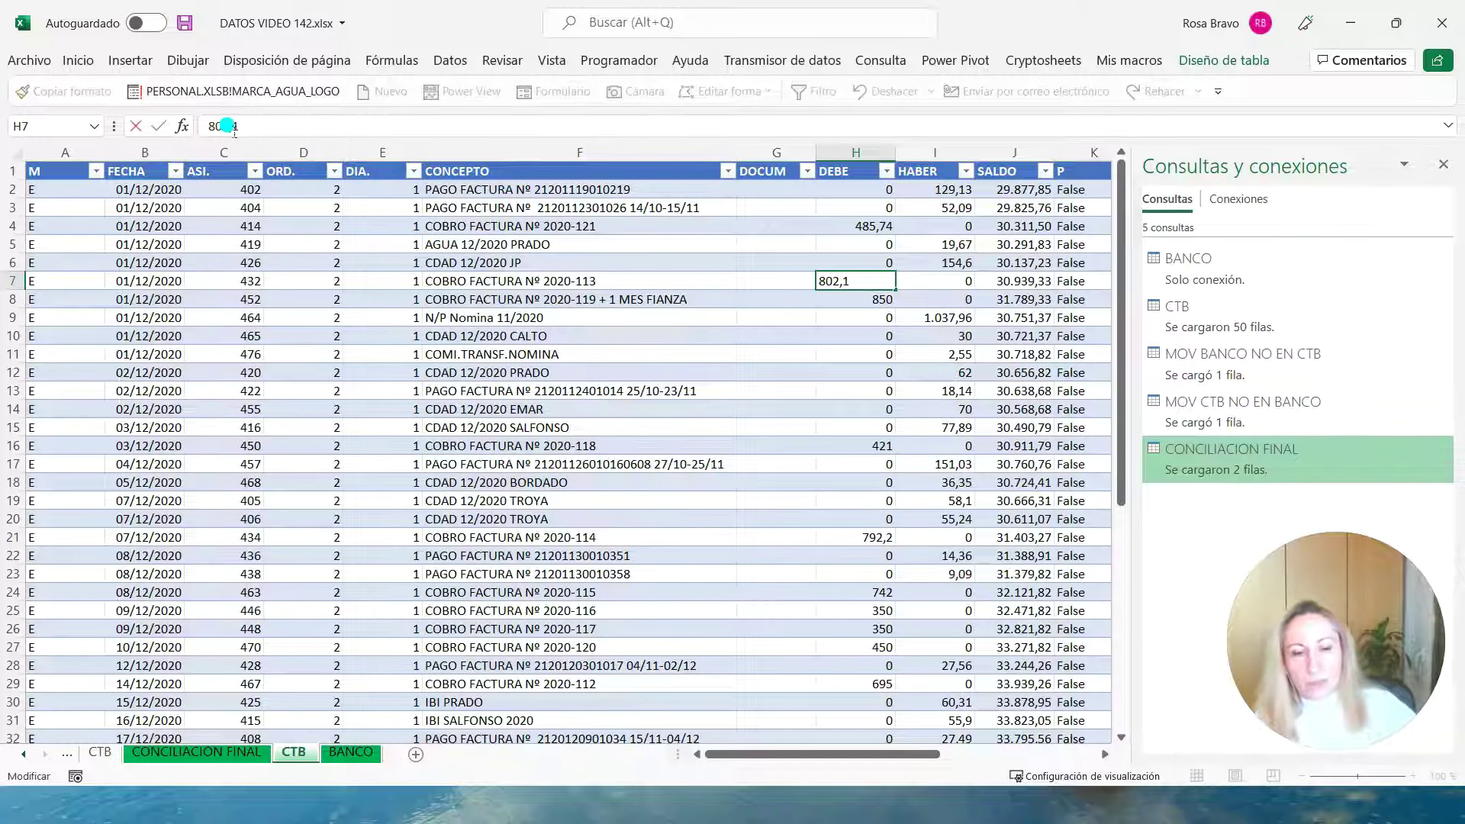
pyautogui.write('0')
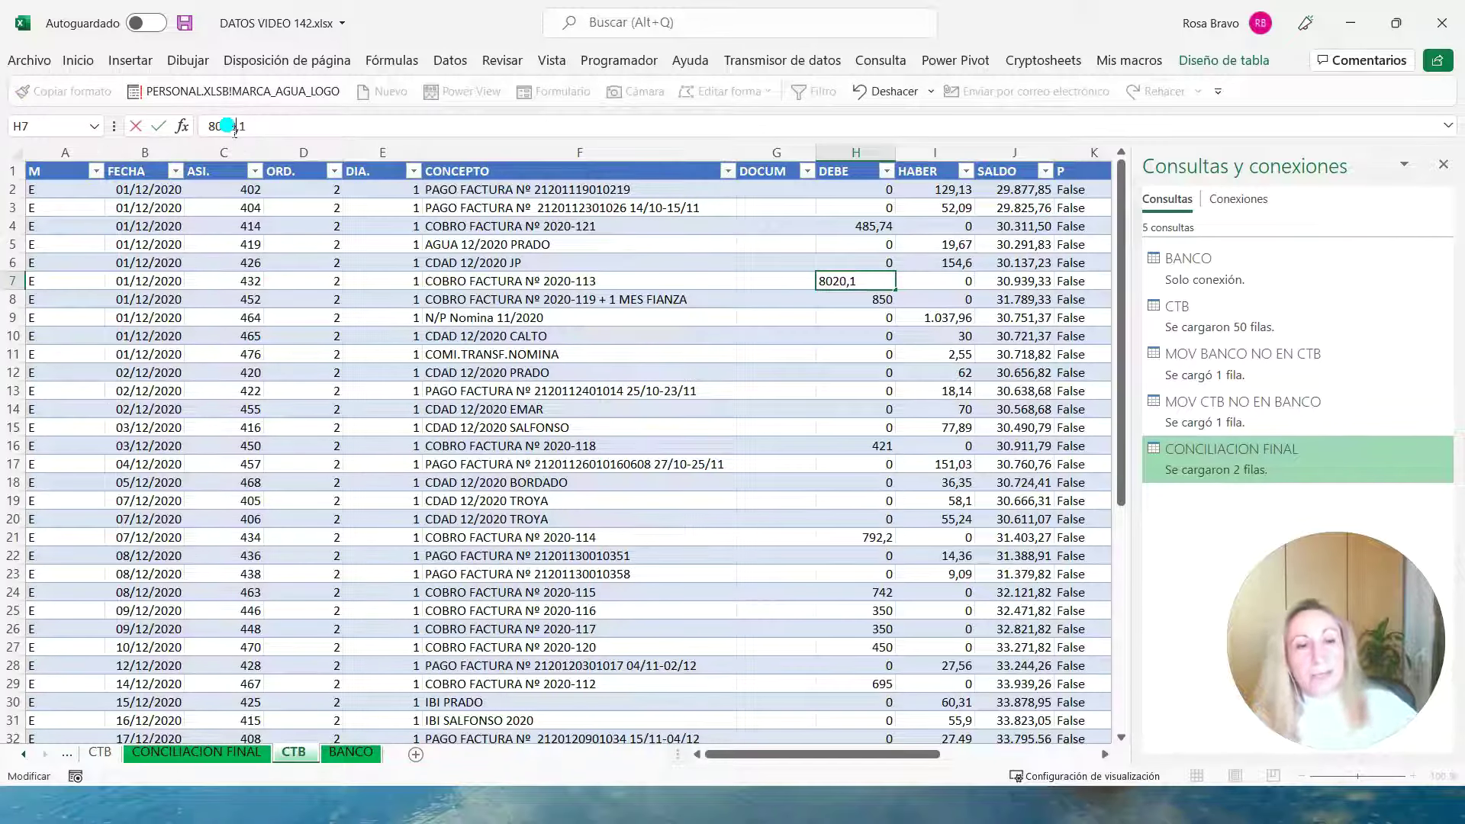
pyautogui.press('Tab')
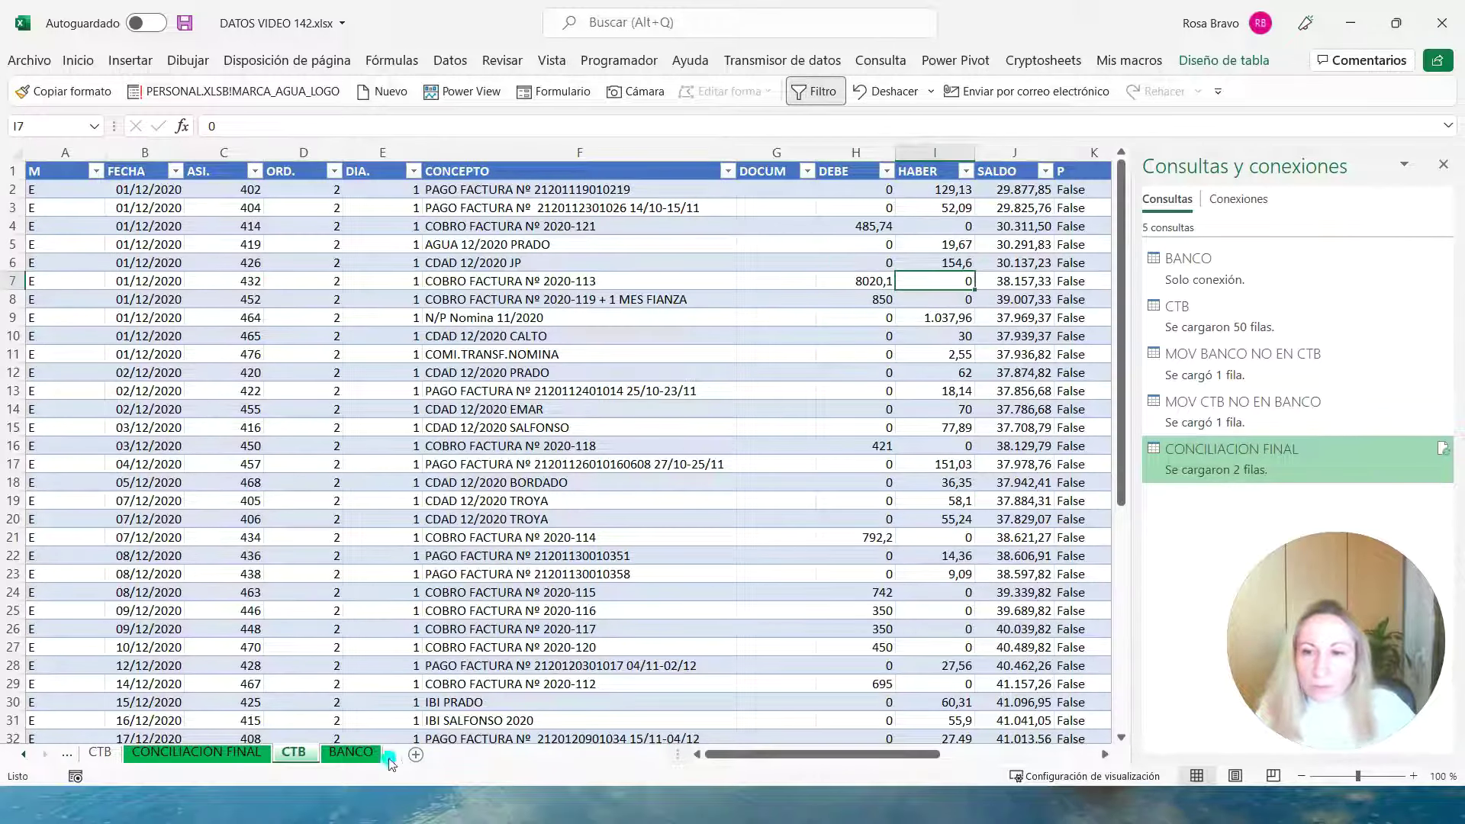
# Refresh all the workbook's queries from CONCILIACION FINAL to update the reconciliation.
pyautogui.click(209, 752)
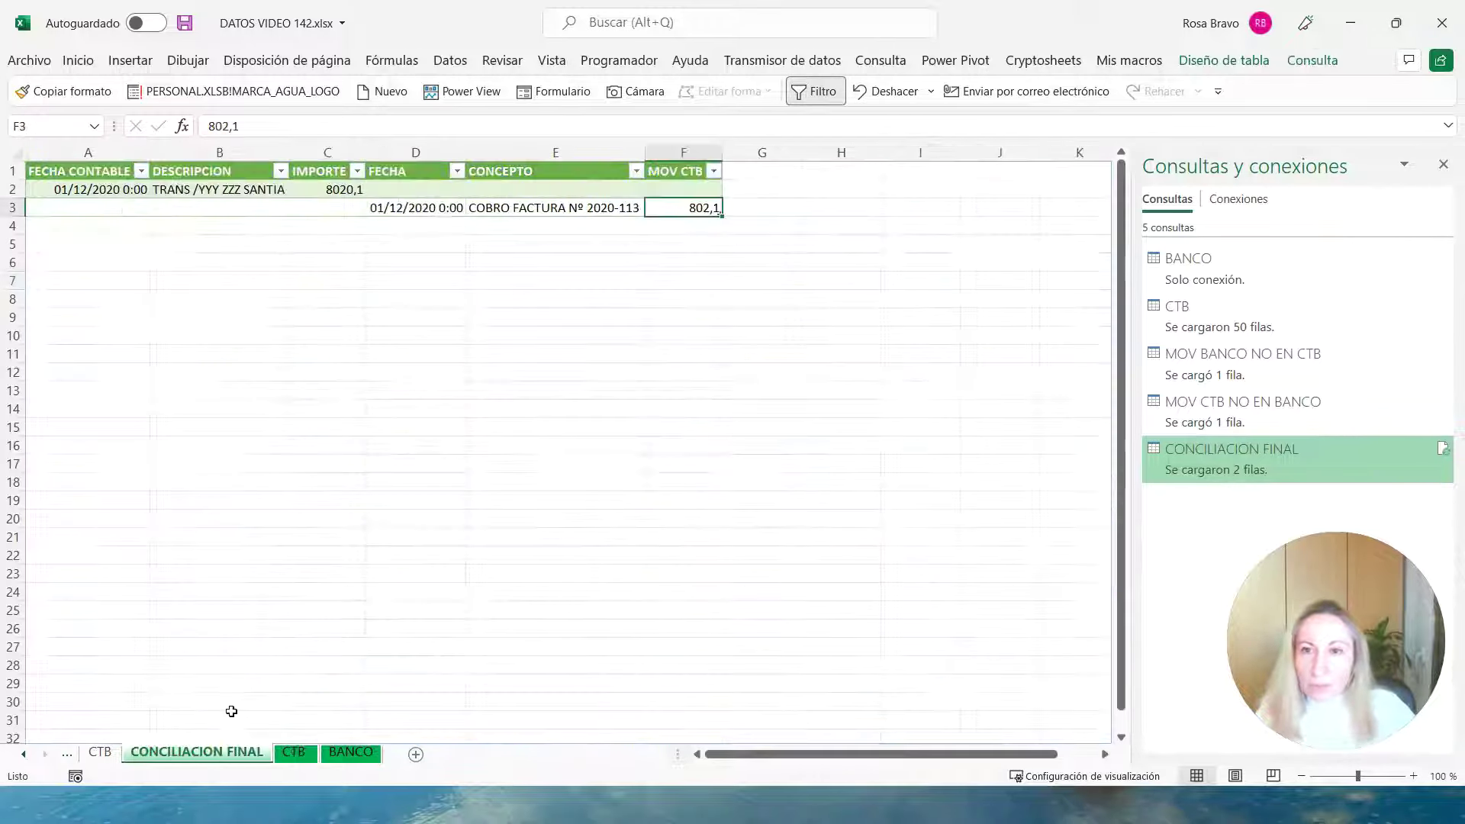
pyautogui.click(449, 60)
pyautogui.click(177, 138)
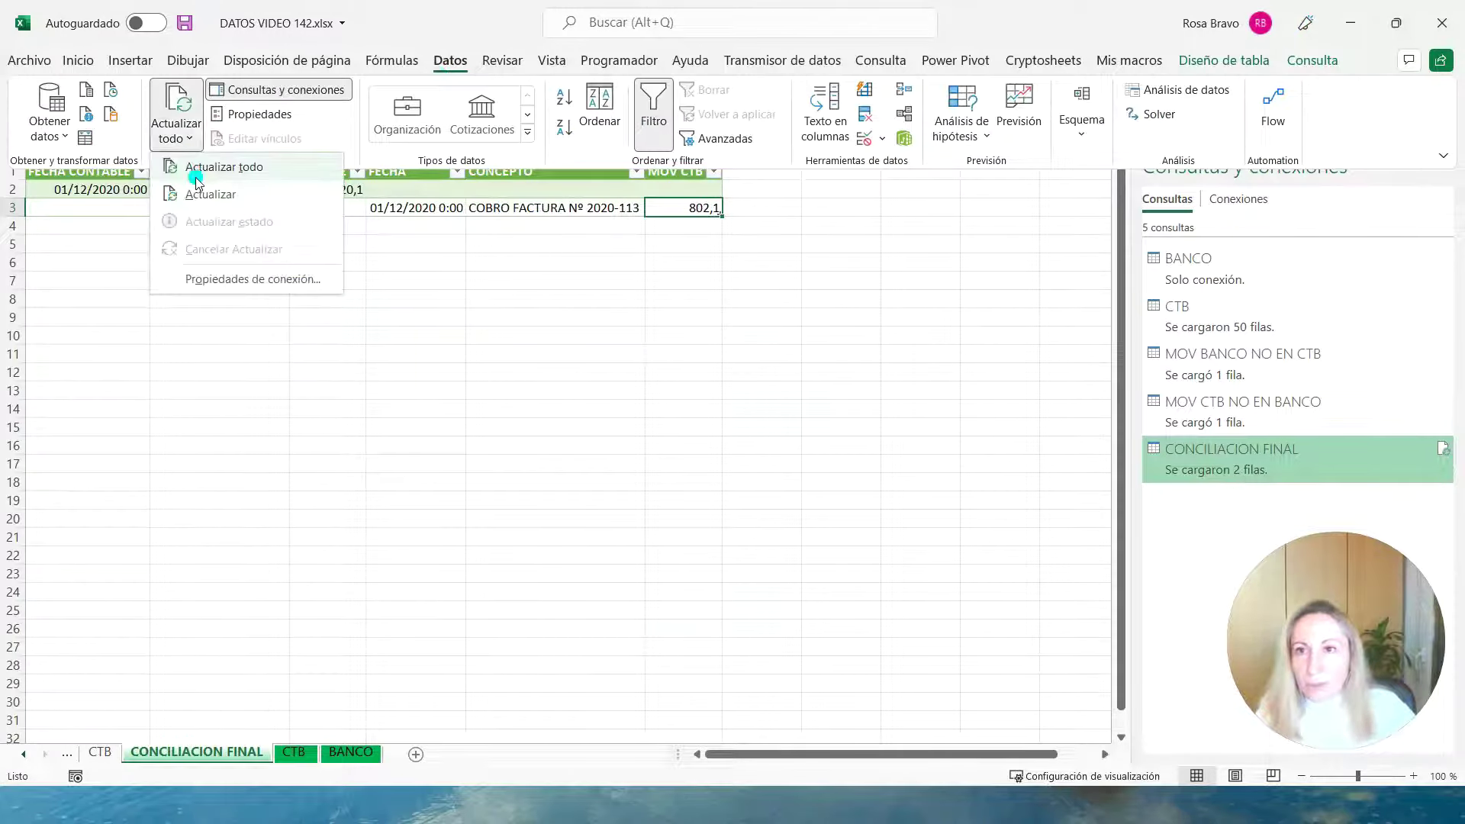
pyautogui.click(196, 166)
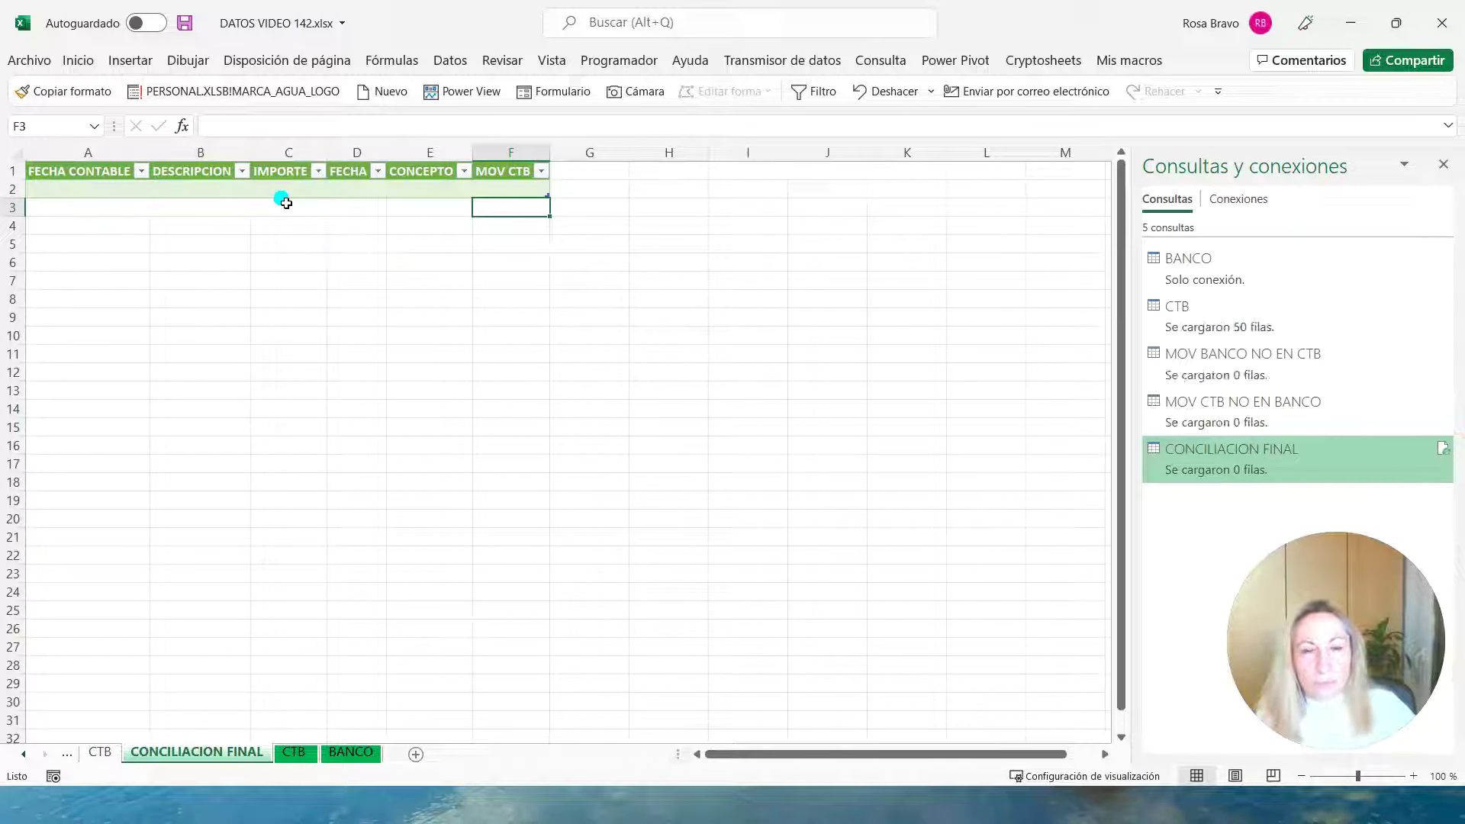
# In the source CTB ledger, set the DEBE amount of COBRO FACTURA Nº 2020-122 to 45000 as a test mismatch.
pyautogui.click(300, 753)
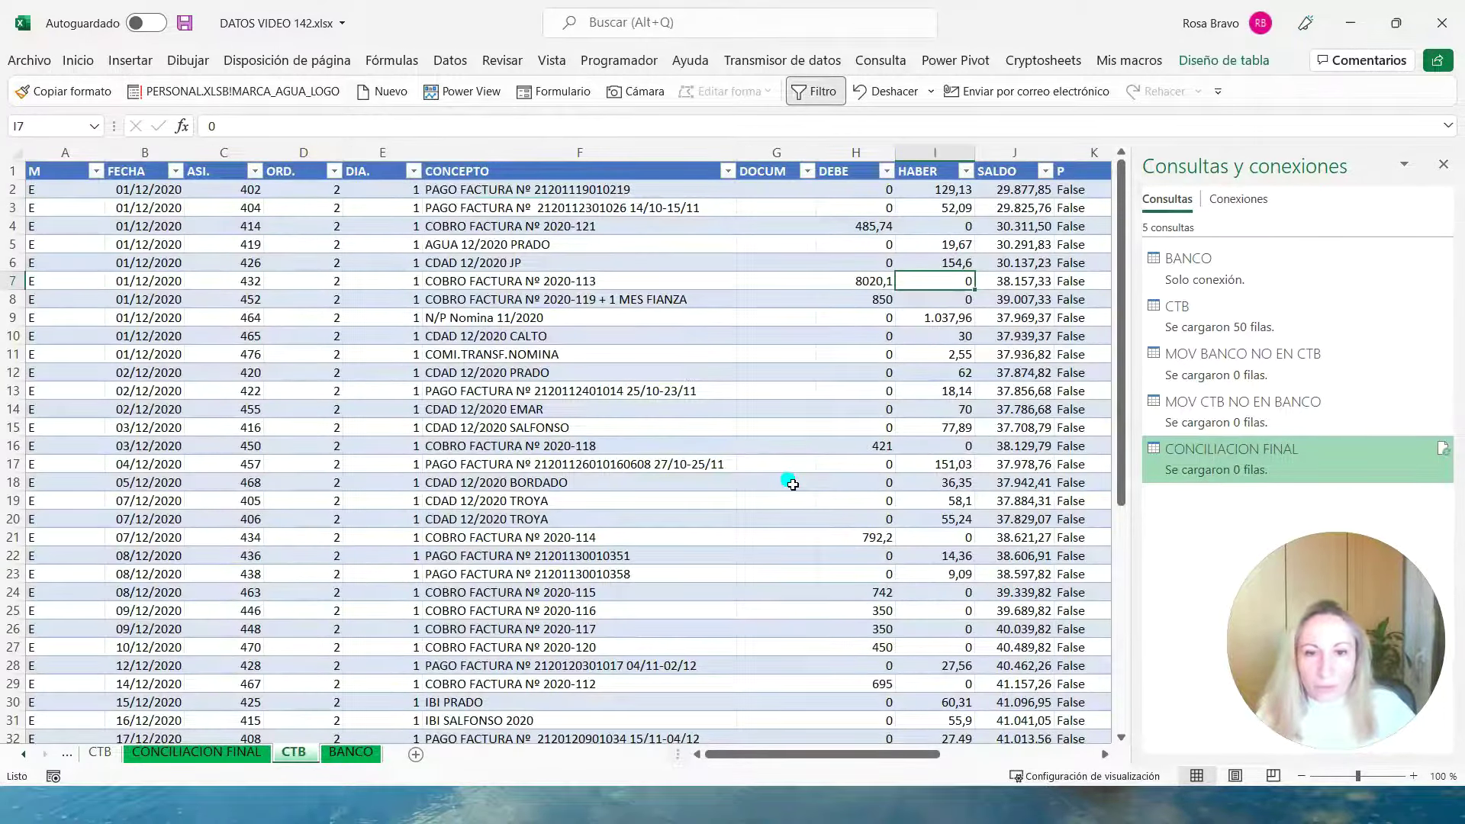
pyautogui.scroll(-8, 799, 409)
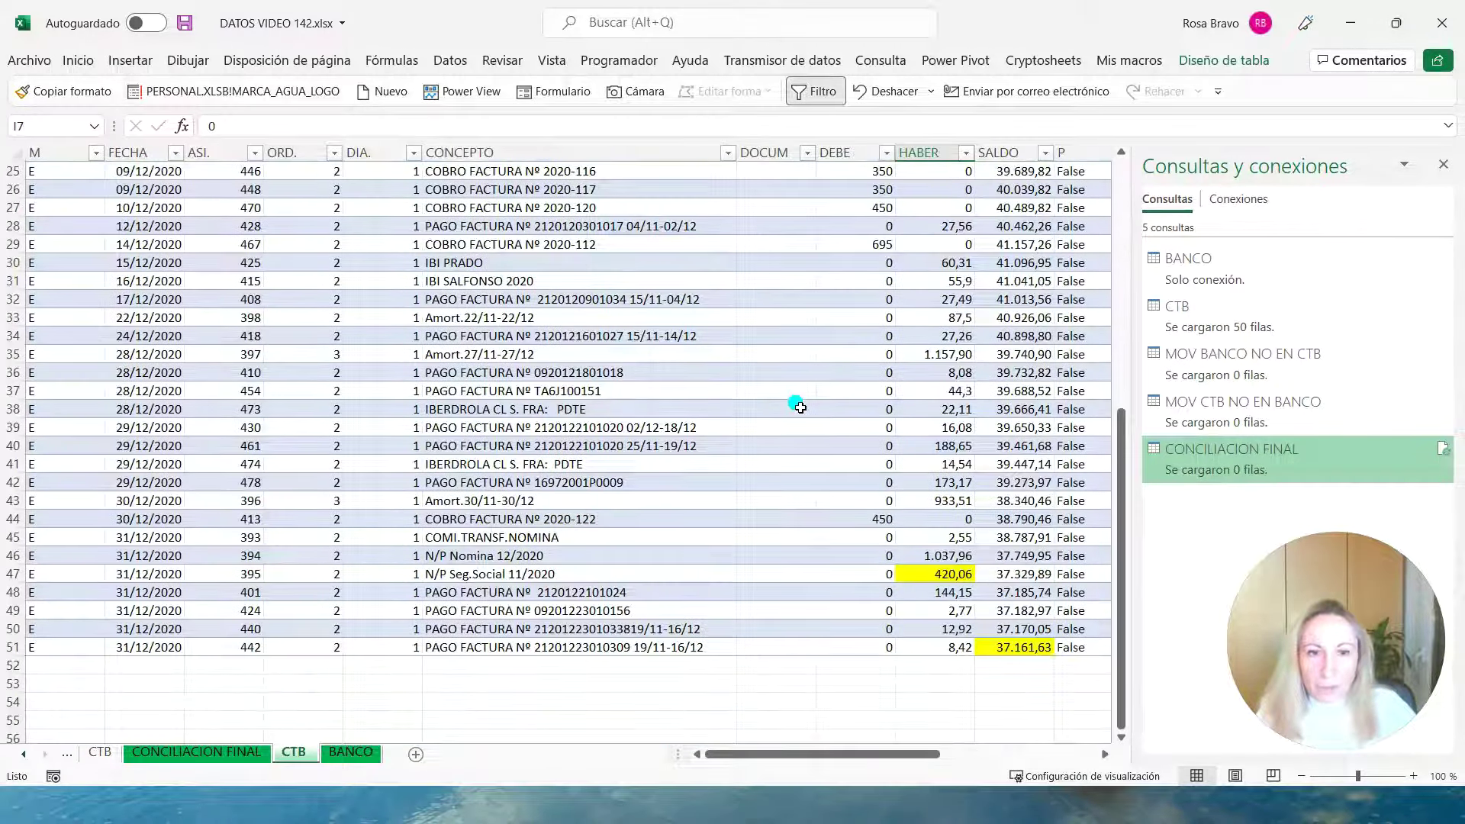
pyautogui.click(860, 500)
pyautogui.click(862, 522)
pyautogui.click(250, 126)
pyautogui.write('00')
pyautogui.press('Tab')
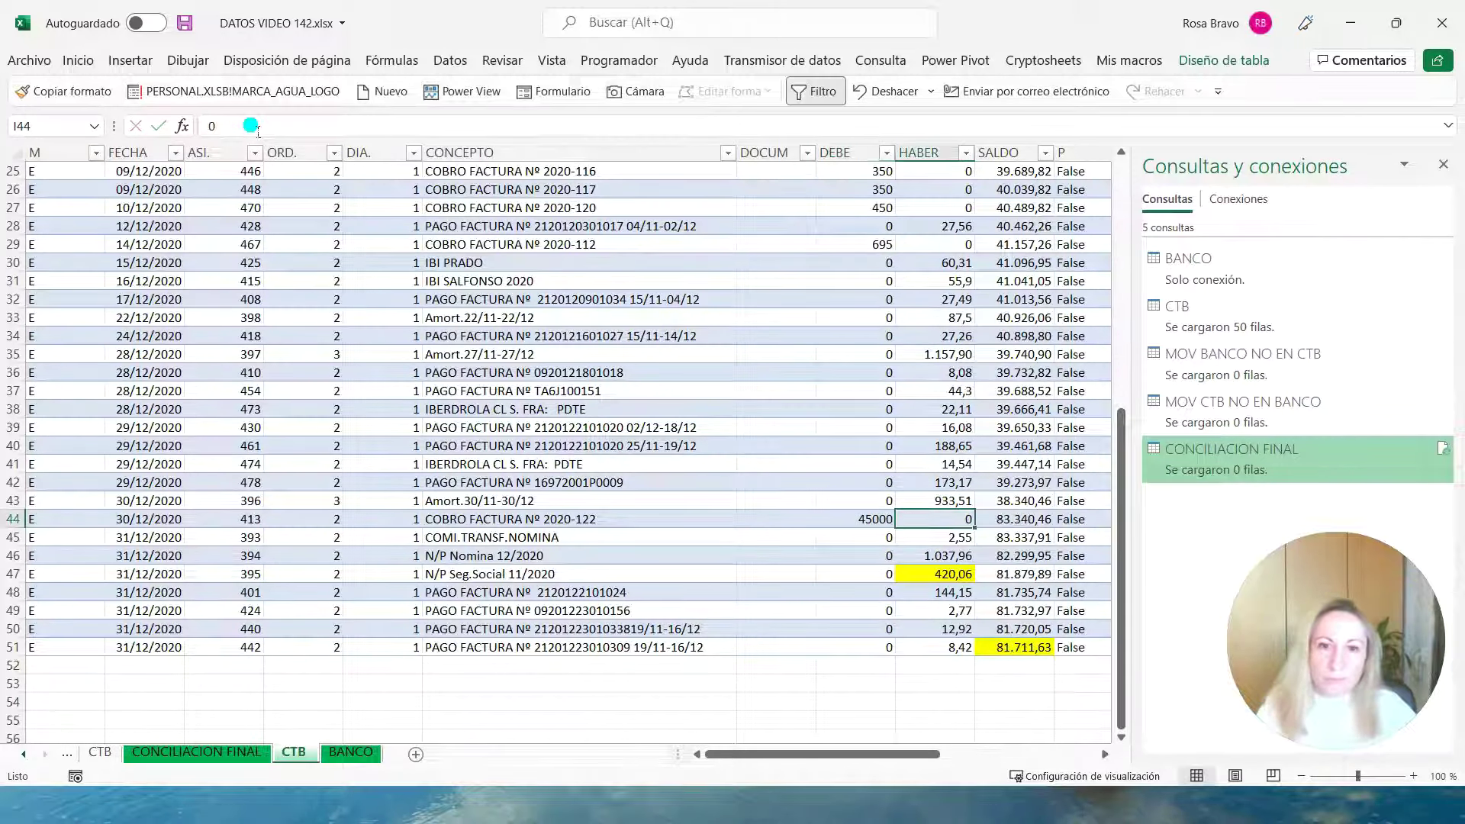
# Refresh all queries again, check CONCILIACION FINAL for the 30/12/2020 ledger entry, and return to the source CTB sheet.
pyautogui.click(208, 737)
pyautogui.click(450, 61)
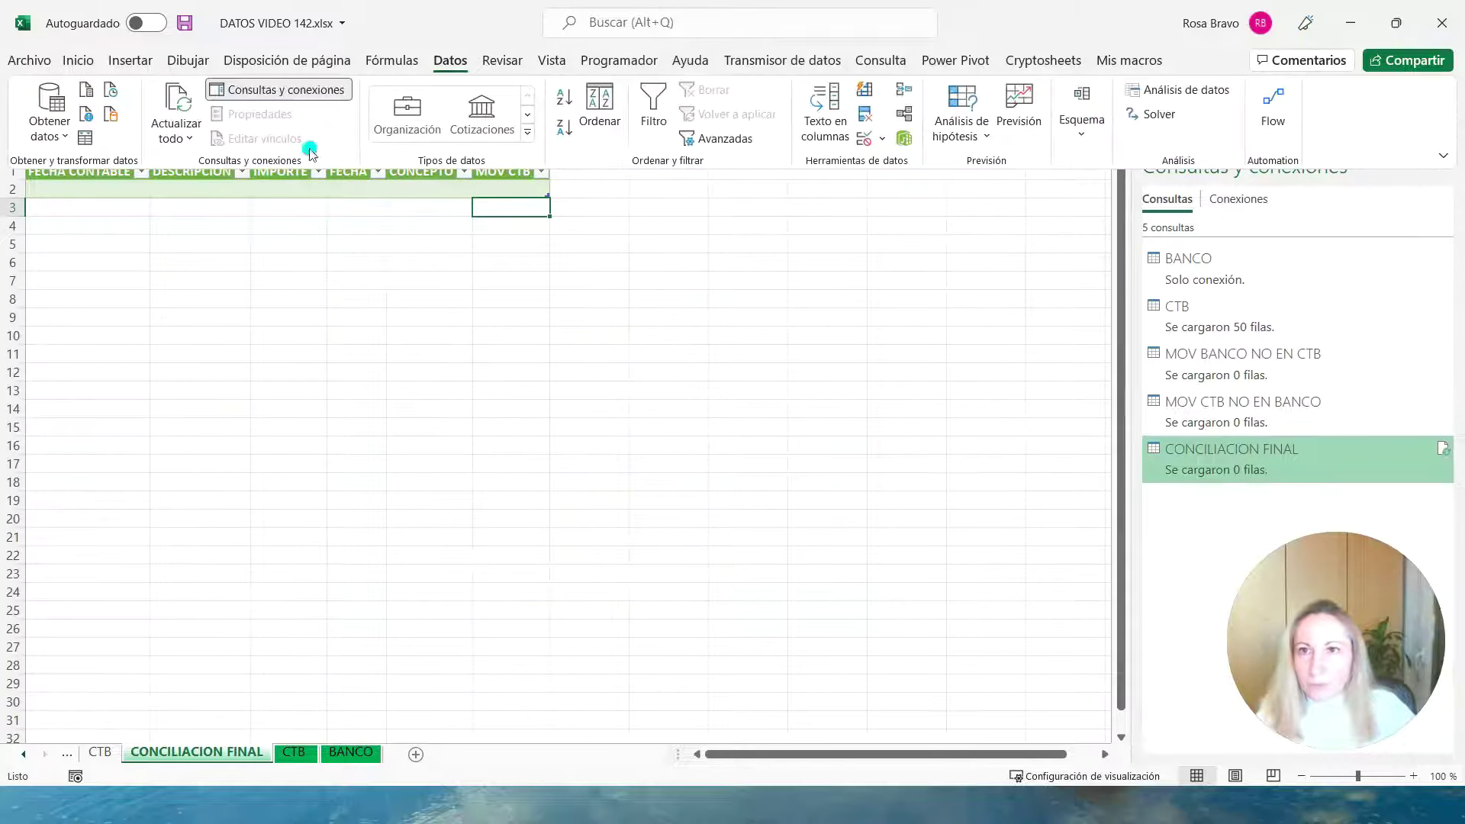
pyautogui.click(175, 137)
pyautogui.click(193, 171)
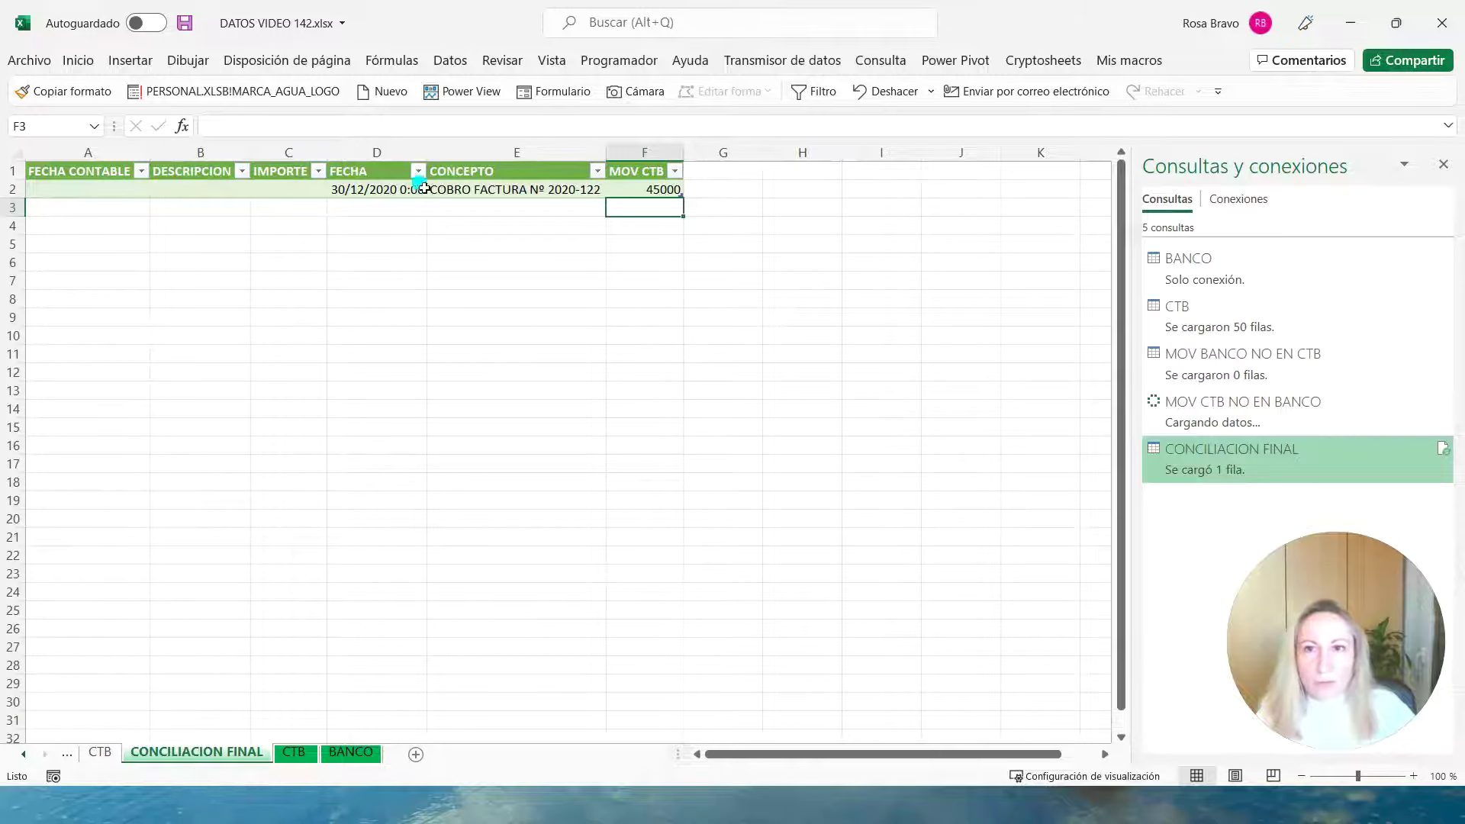
pyautogui.moveTo(412, 154); pyautogui.dragTo(645, 169)
pyautogui.hotkey('ctrl', 'pagedown')
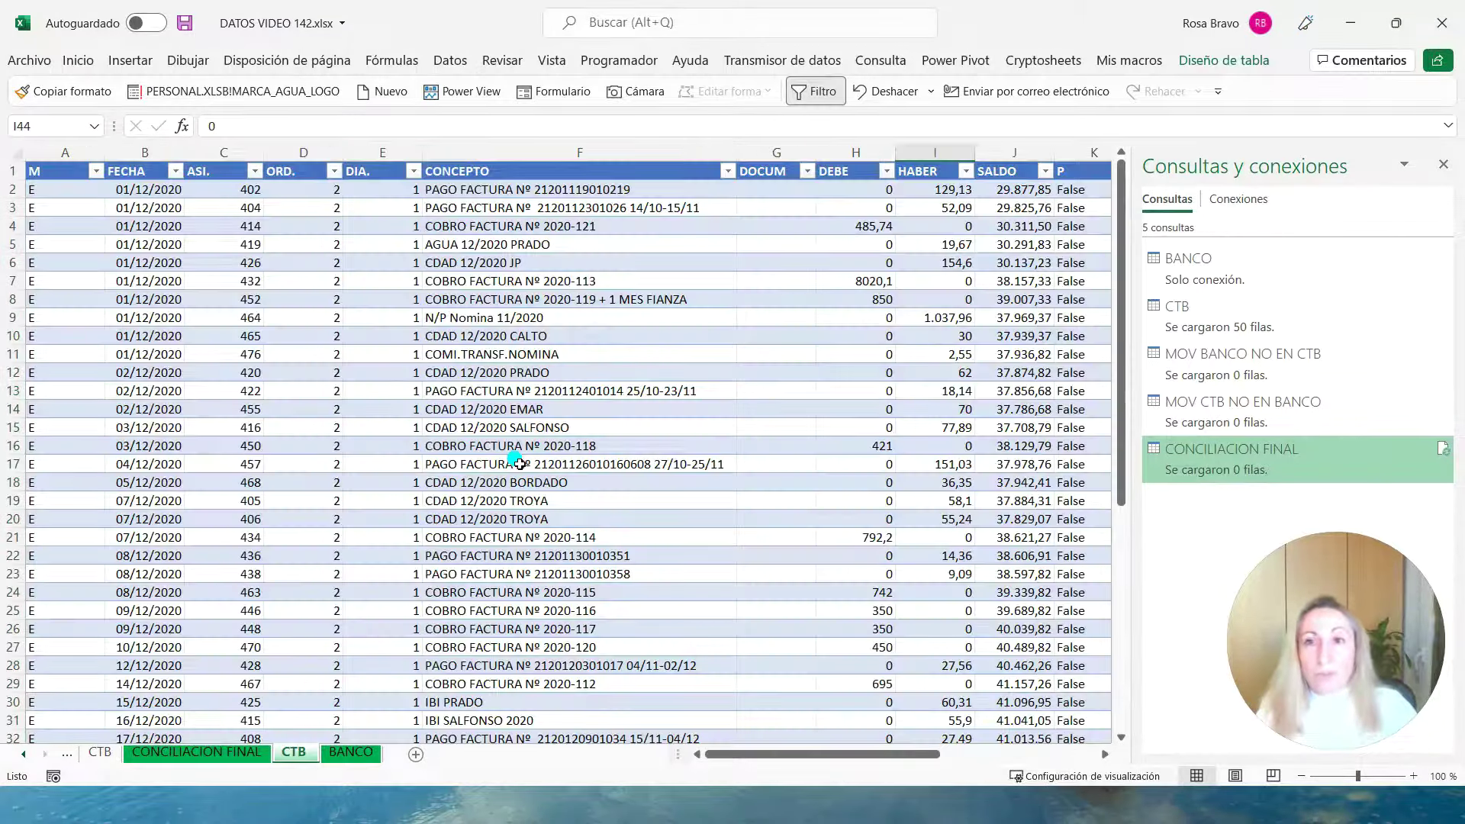